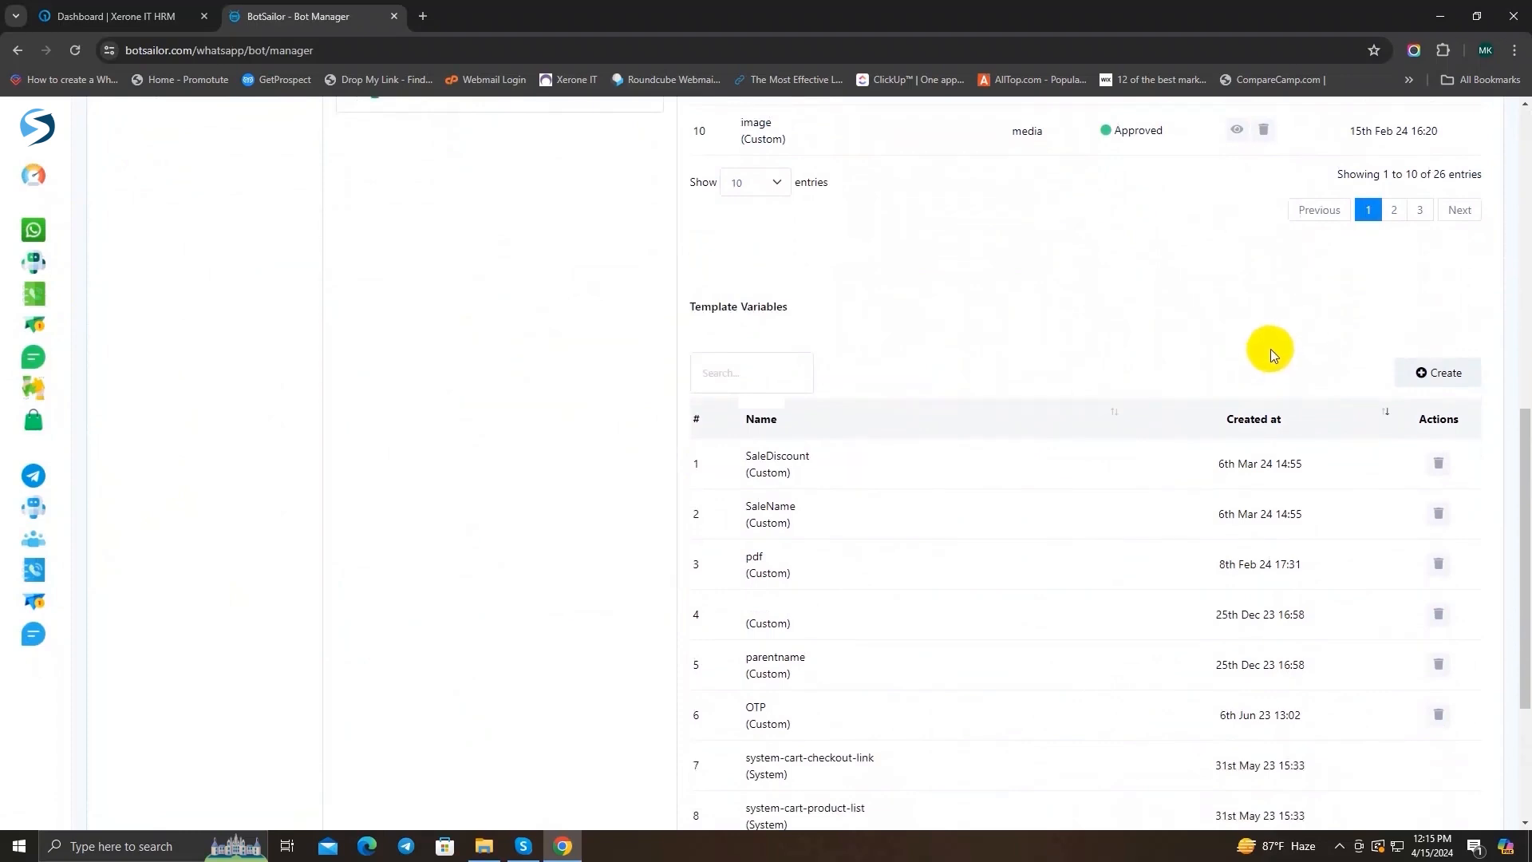
# Step: Create a custom template variable named productlist and save it
pyautogui.click(1442, 374)
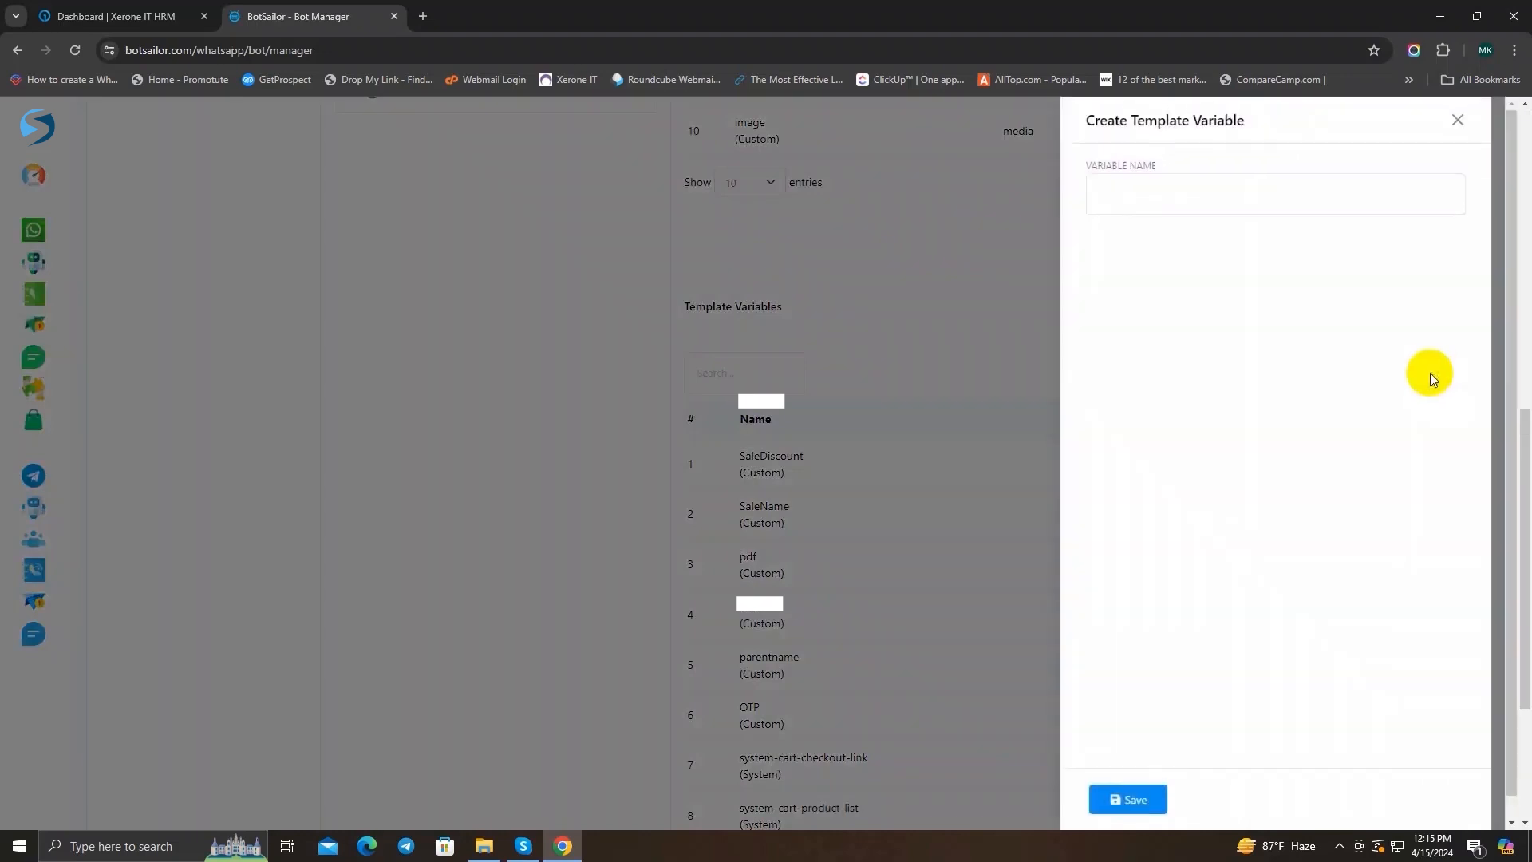
pyautogui.click(1140, 193)
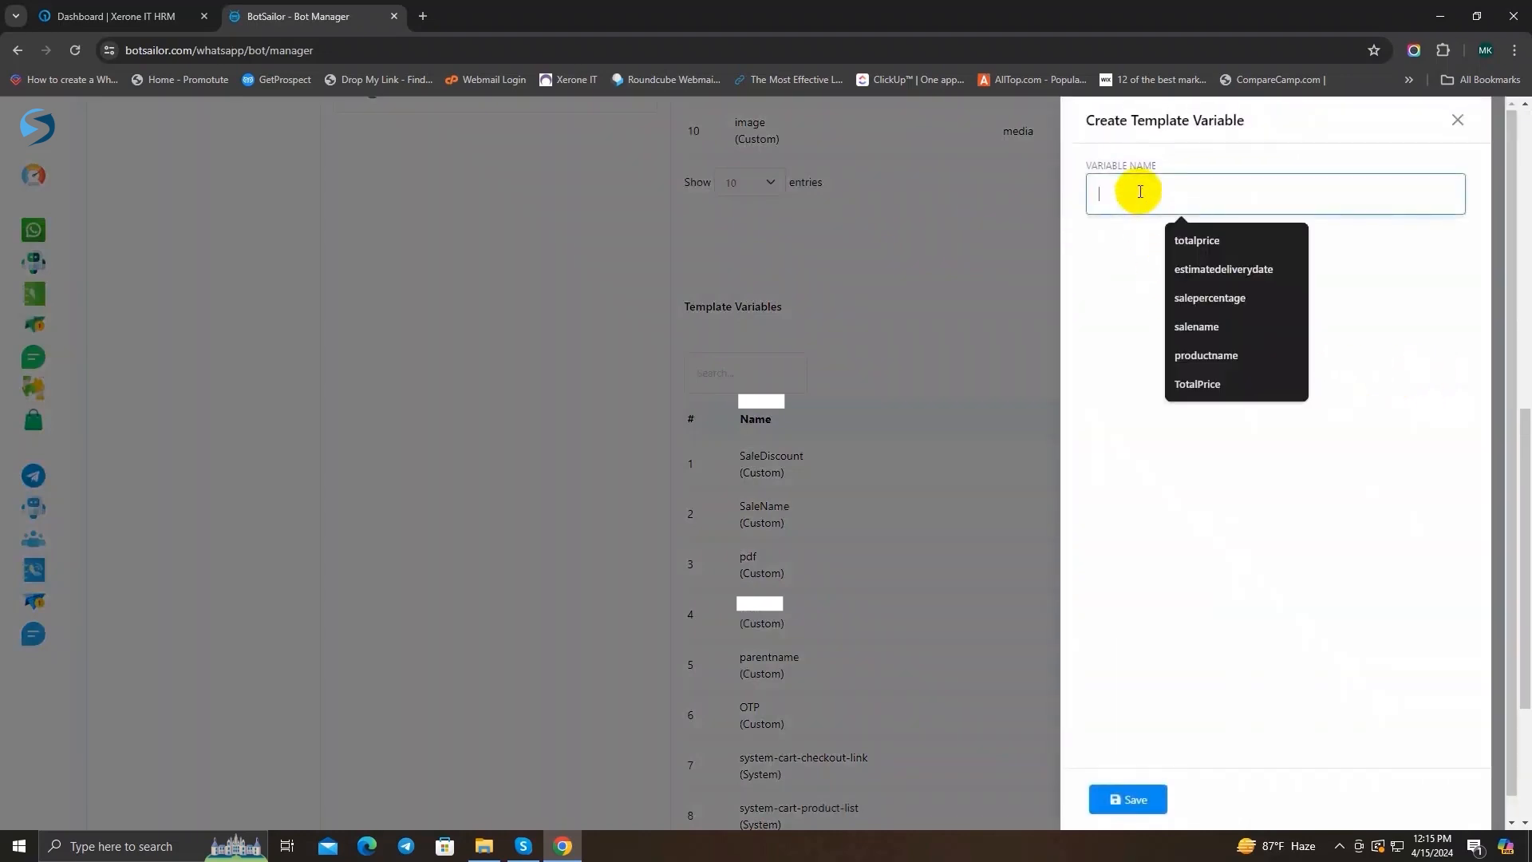
pyautogui.write('Product List')
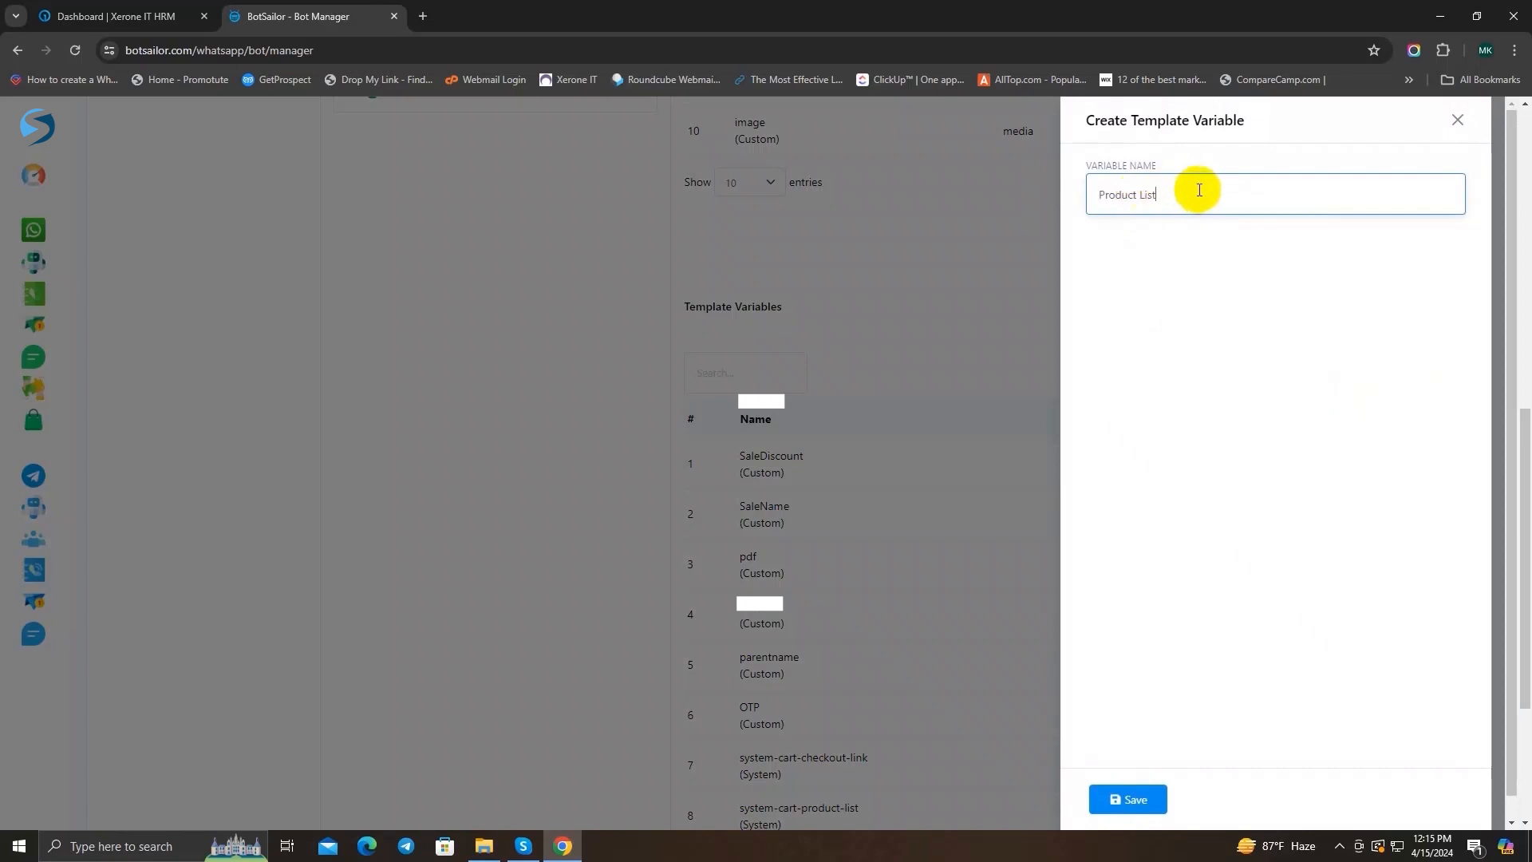
pyautogui.moveTo(1213, 197); pyautogui.dragTo(1080, 201)
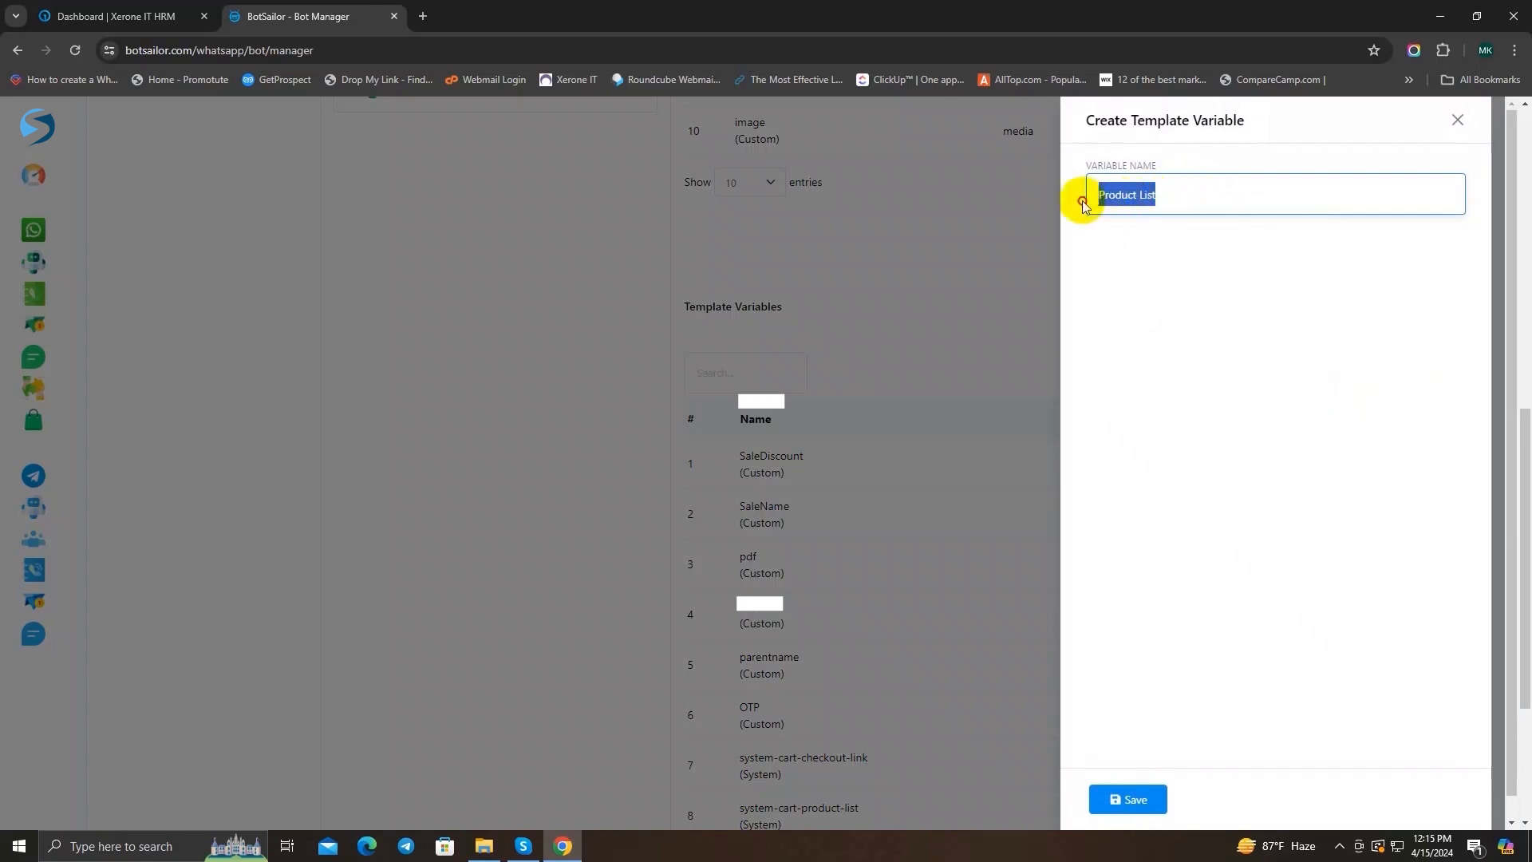
pyautogui.click(1173, 196)
pyautogui.moveTo(1173, 196); pyautogui.dragTo(1062, 198)
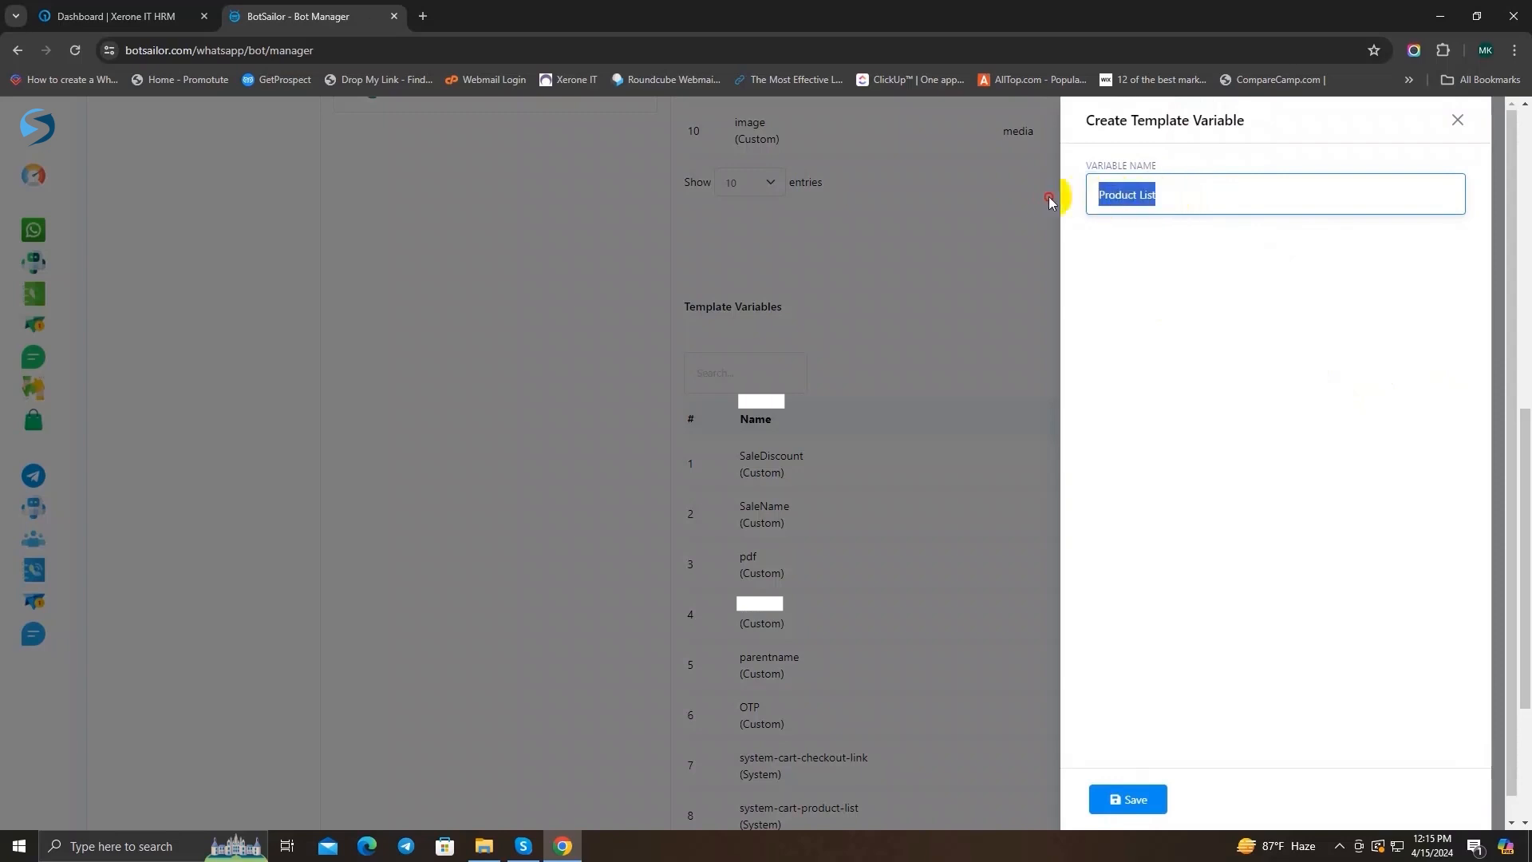
pyautogui.write('productlist')
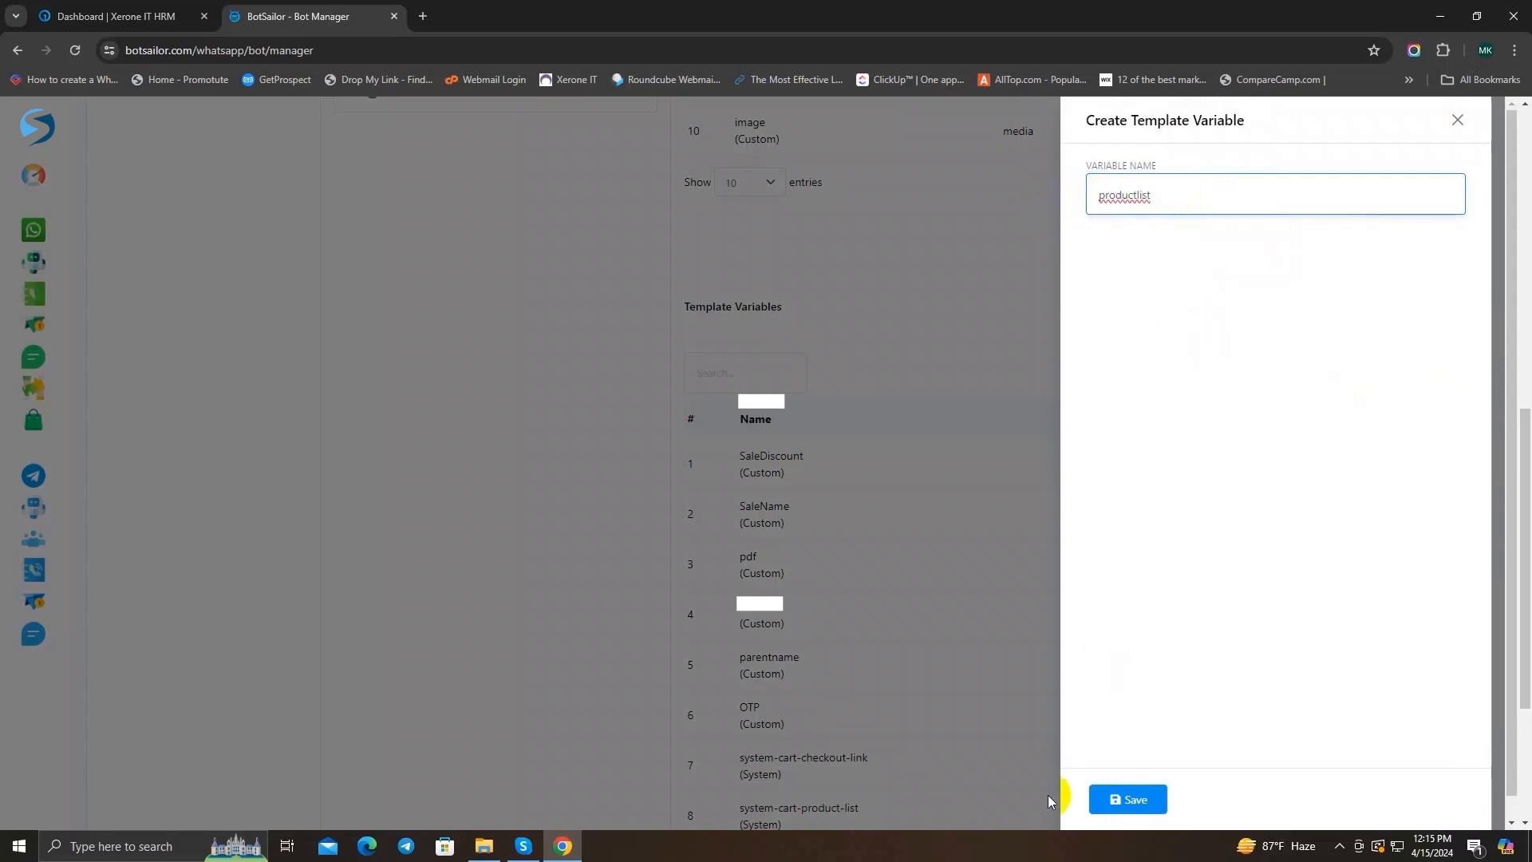
pyautogui.click(1120, 799)
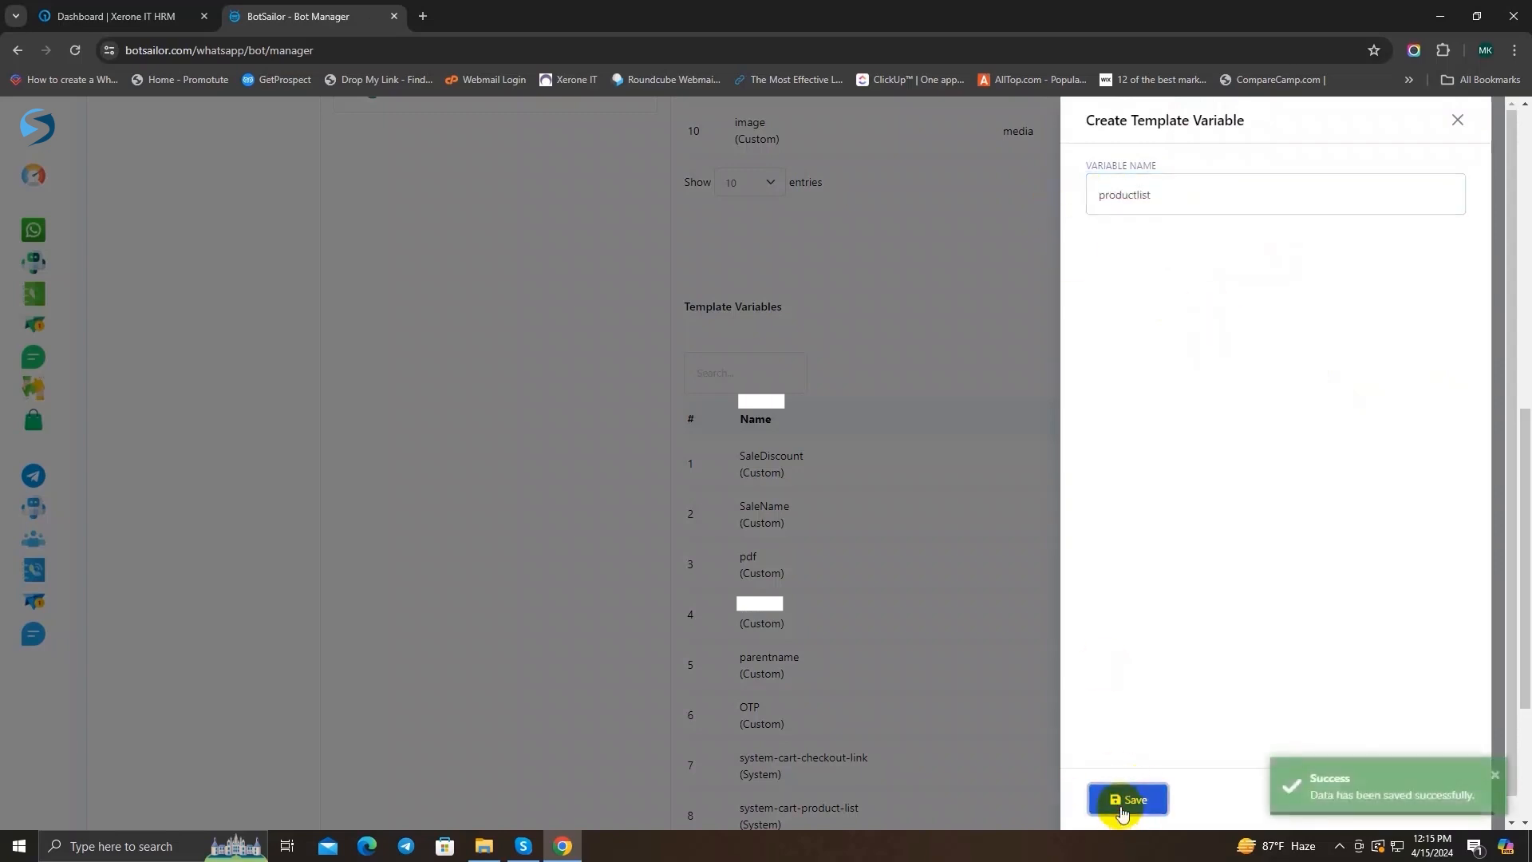
pyautogui.click(1457, 120)
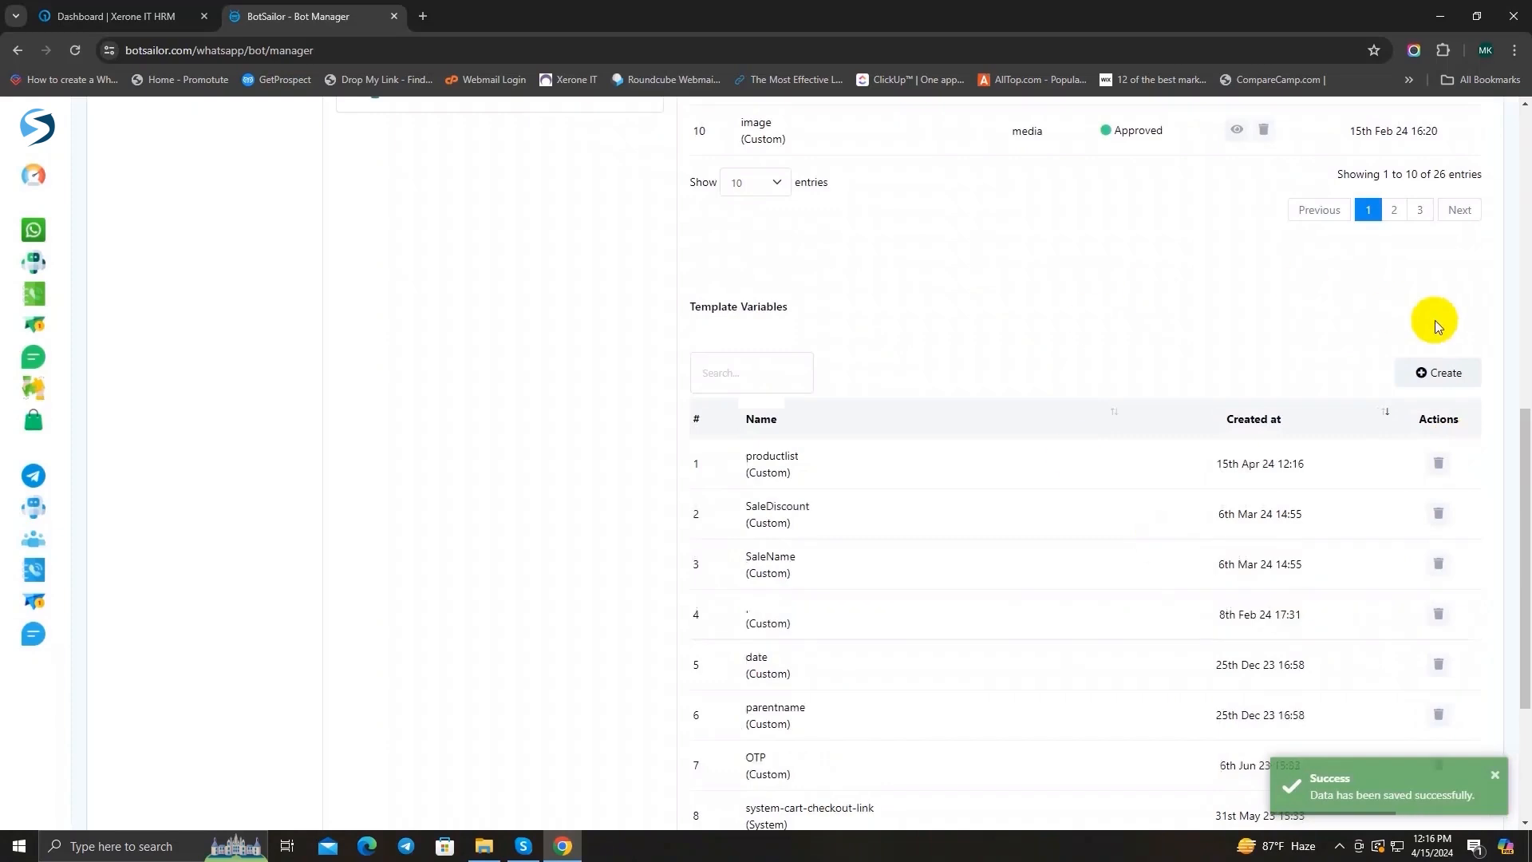
# Step: Add another custom template variable named totalprice and save it
pyautogui.click(1444, 377)
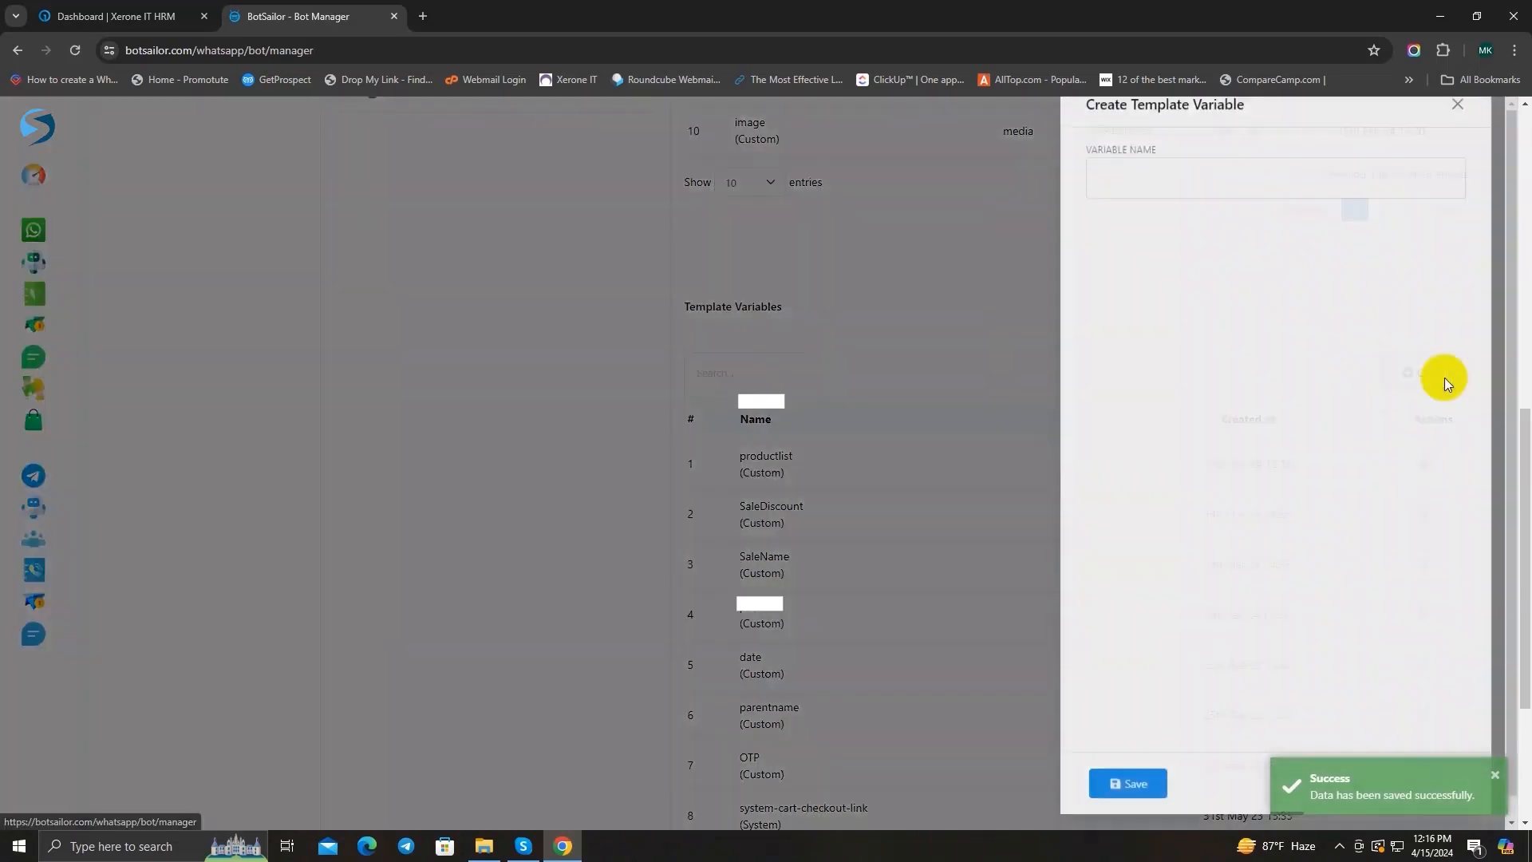
pyautogui.click(1115, 196)
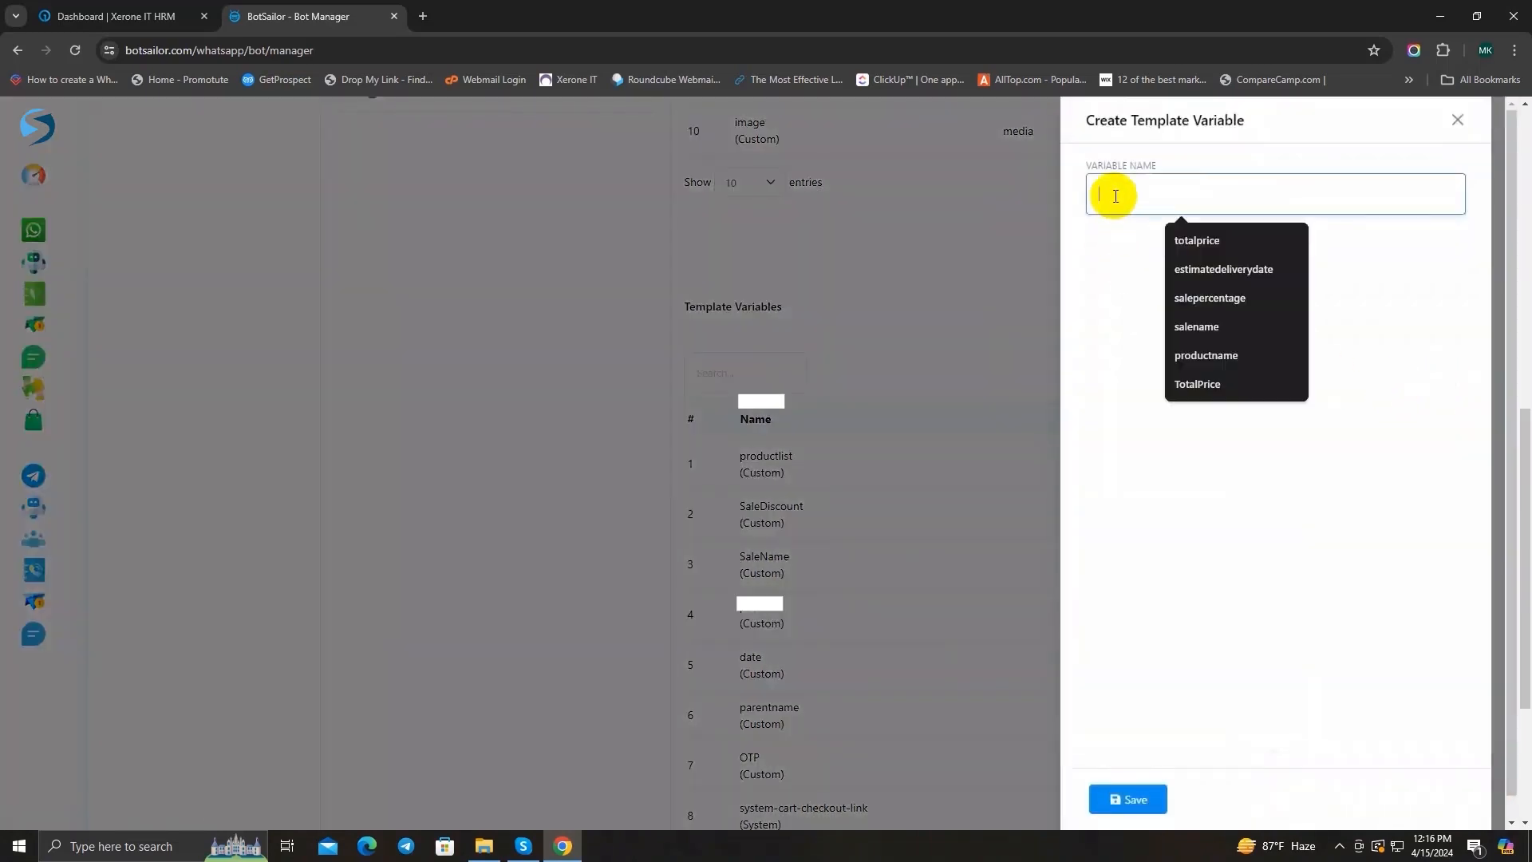
pyautogui.write('t')
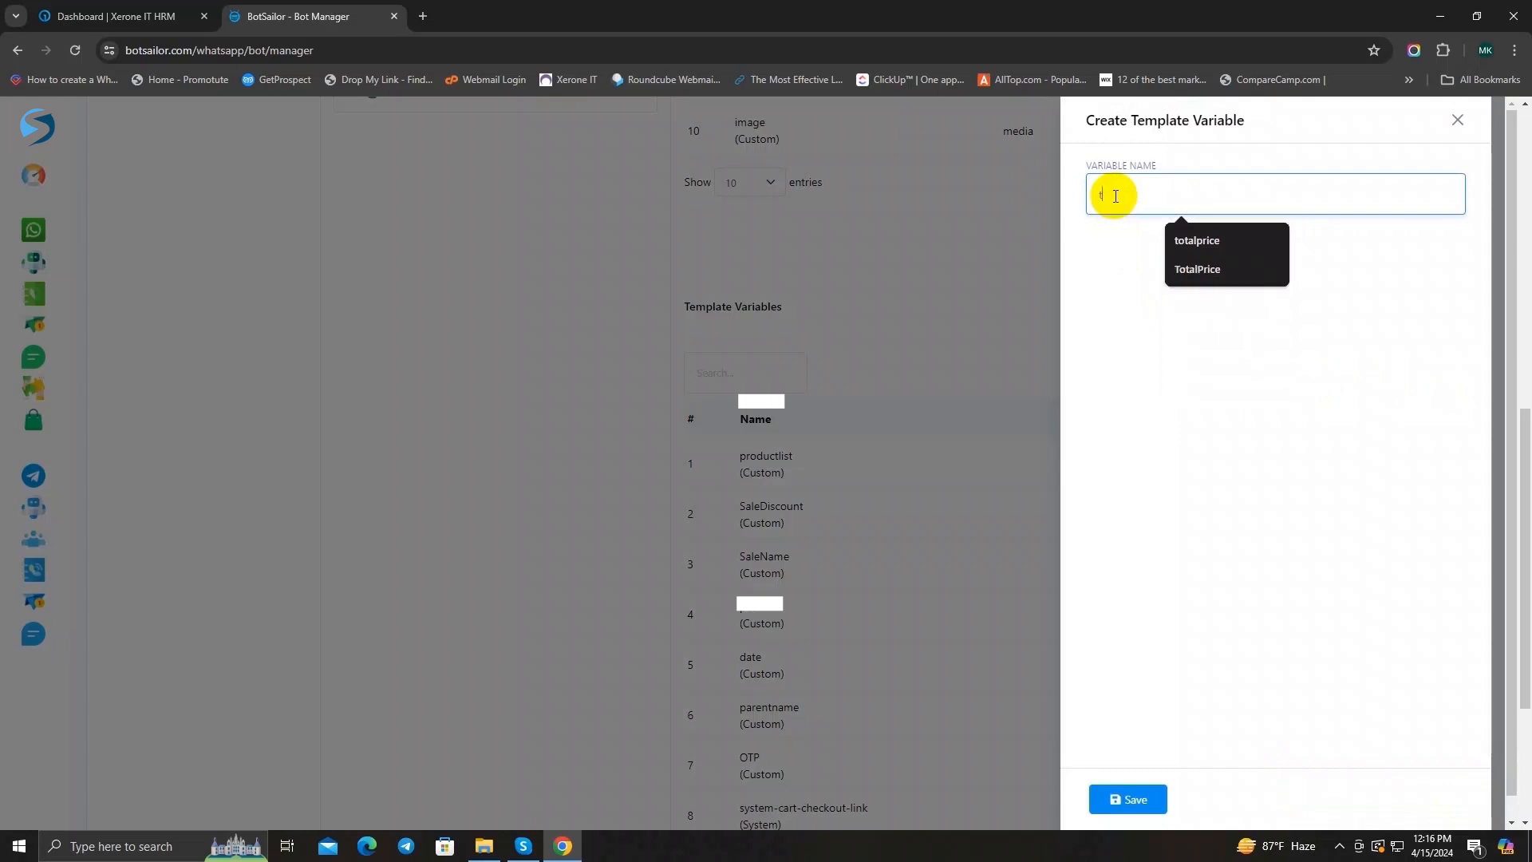
pyautogui.write('otalprice')
pyautogui.click(1140, 812)
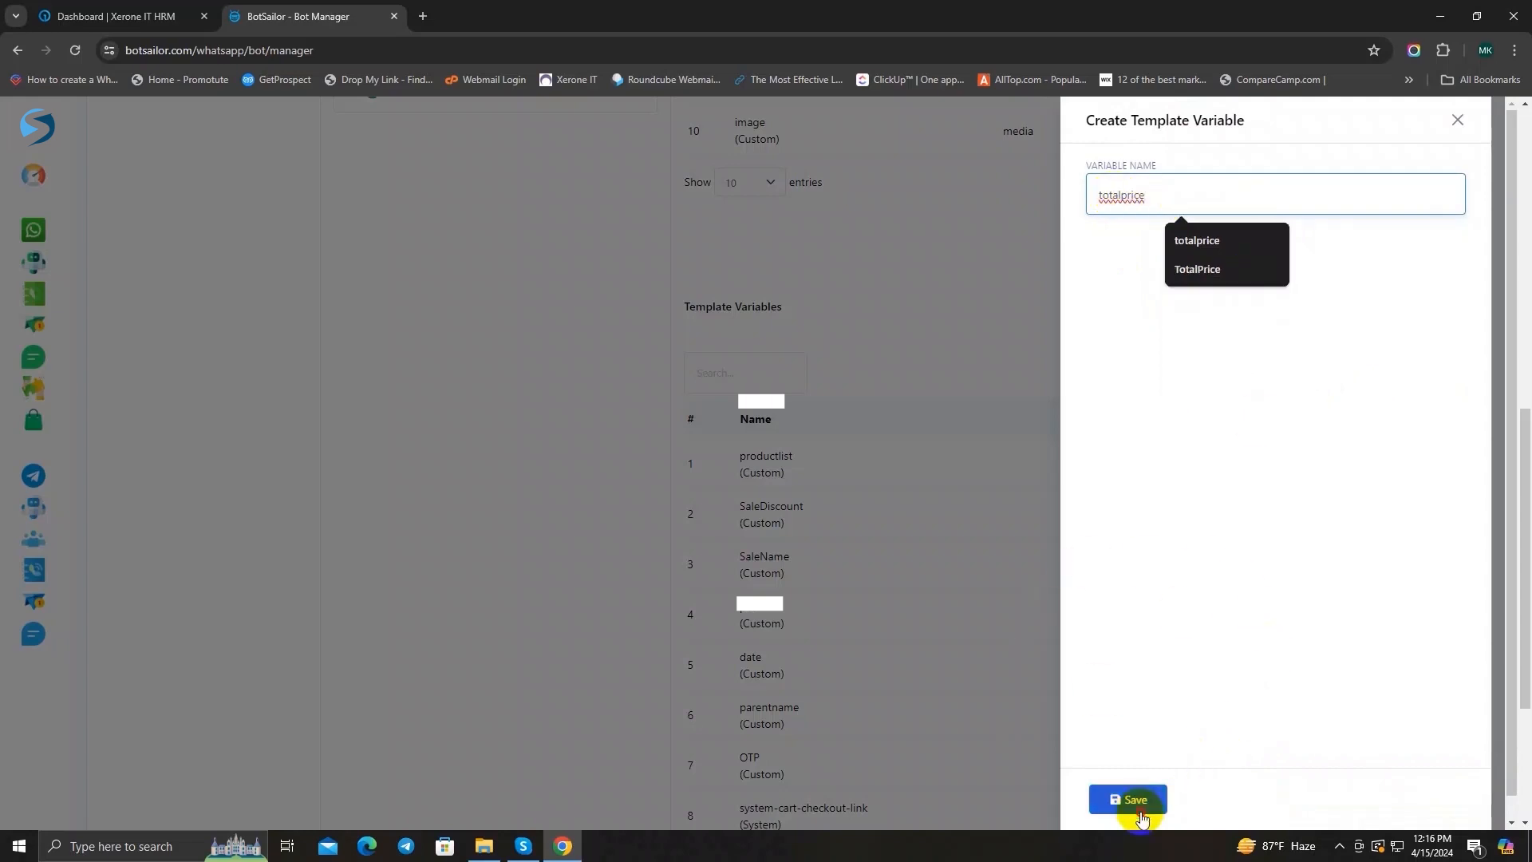
pyautogui.click(1457, 119)
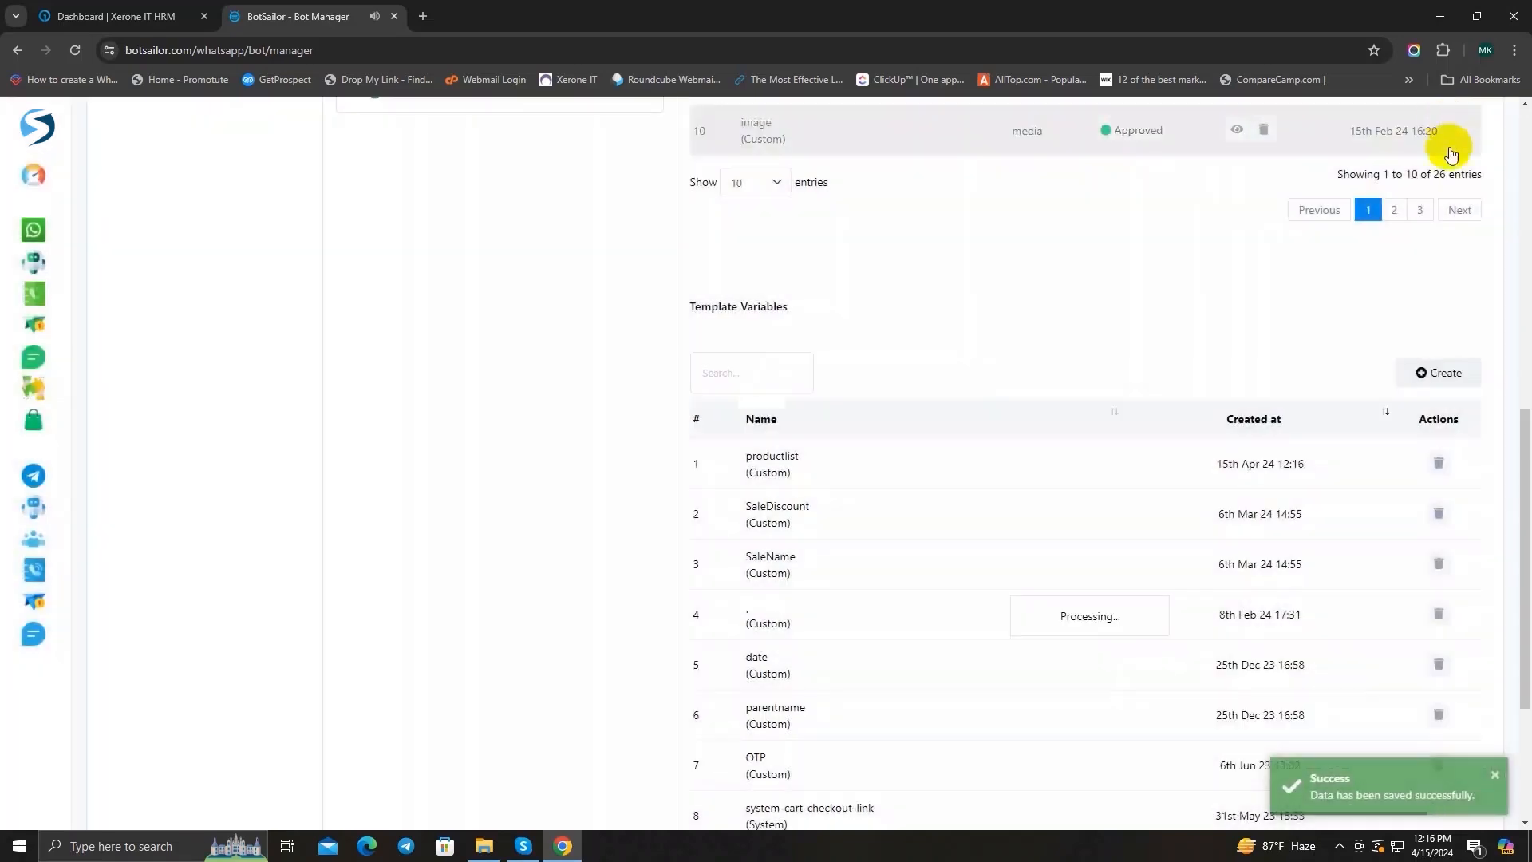
# Step: Add a third custom template variable named estimatedeliverydate and save it
pyautogui.click(1420, 372)
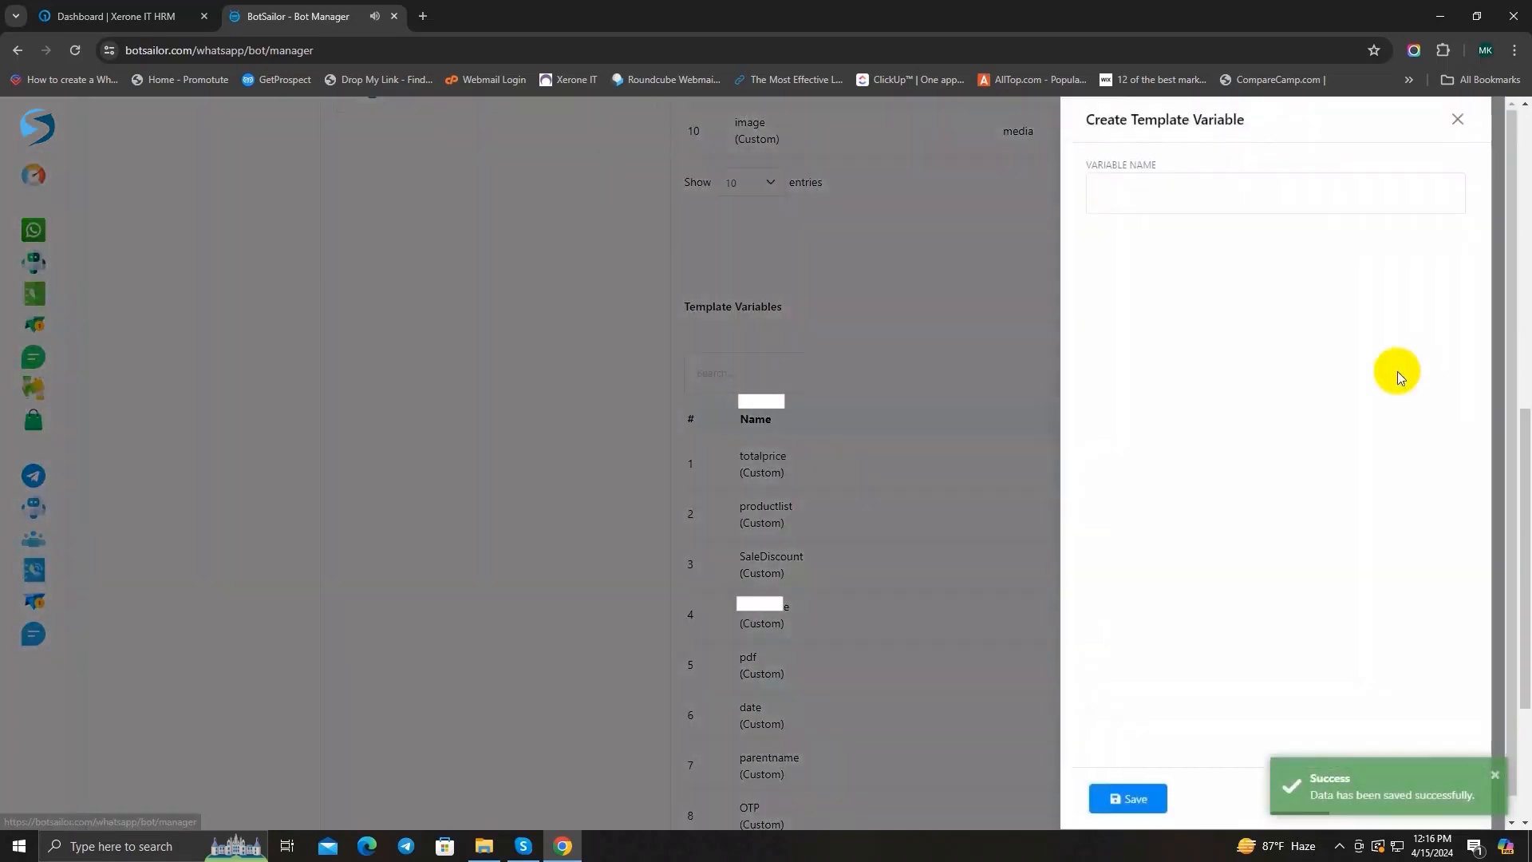
pyautogui.click(1146, 184)
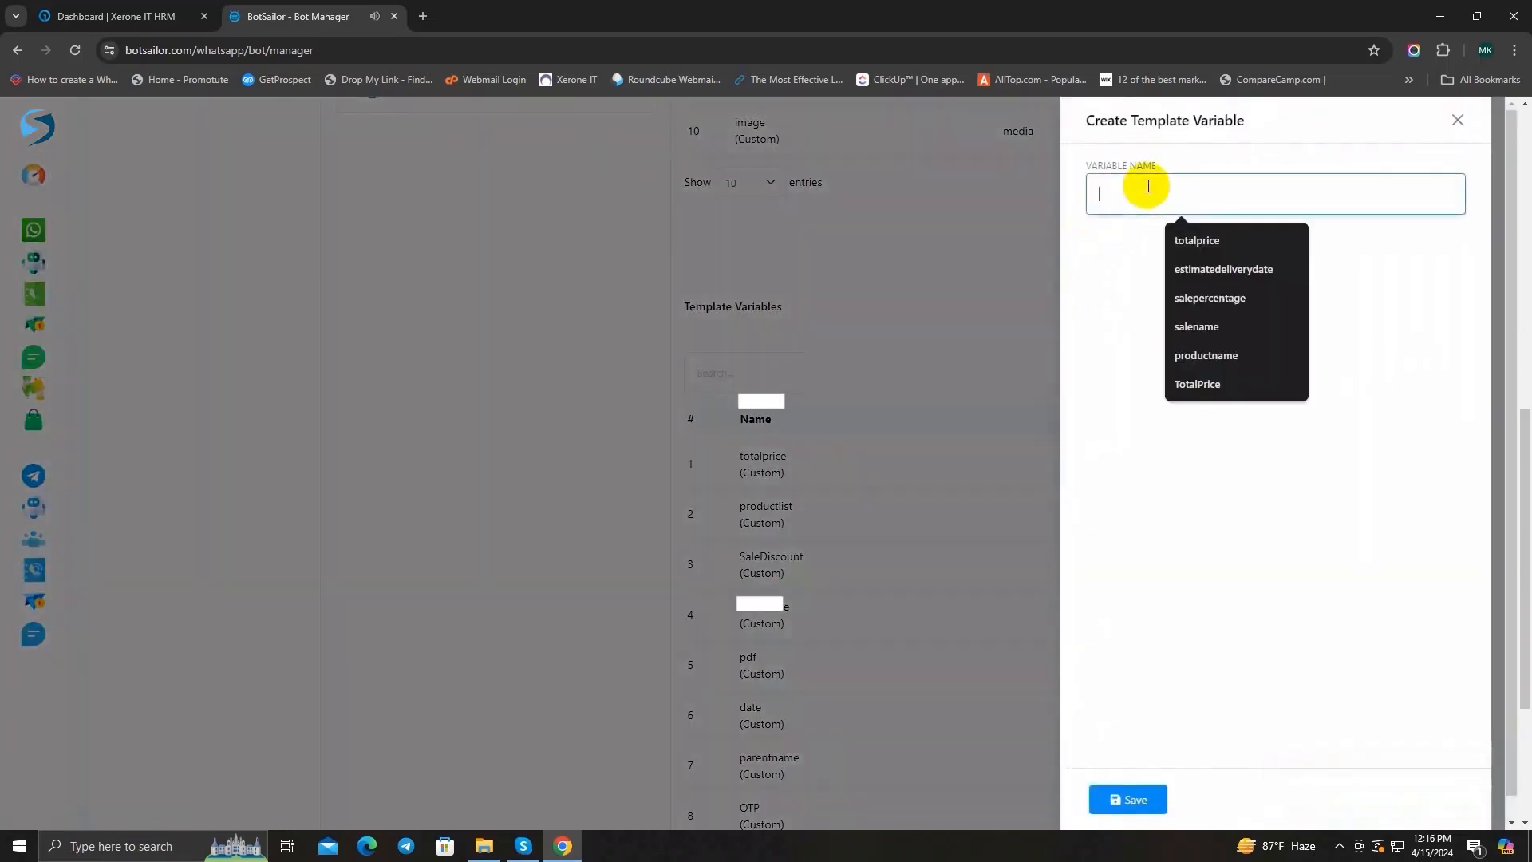
pyautogui.write('esti')
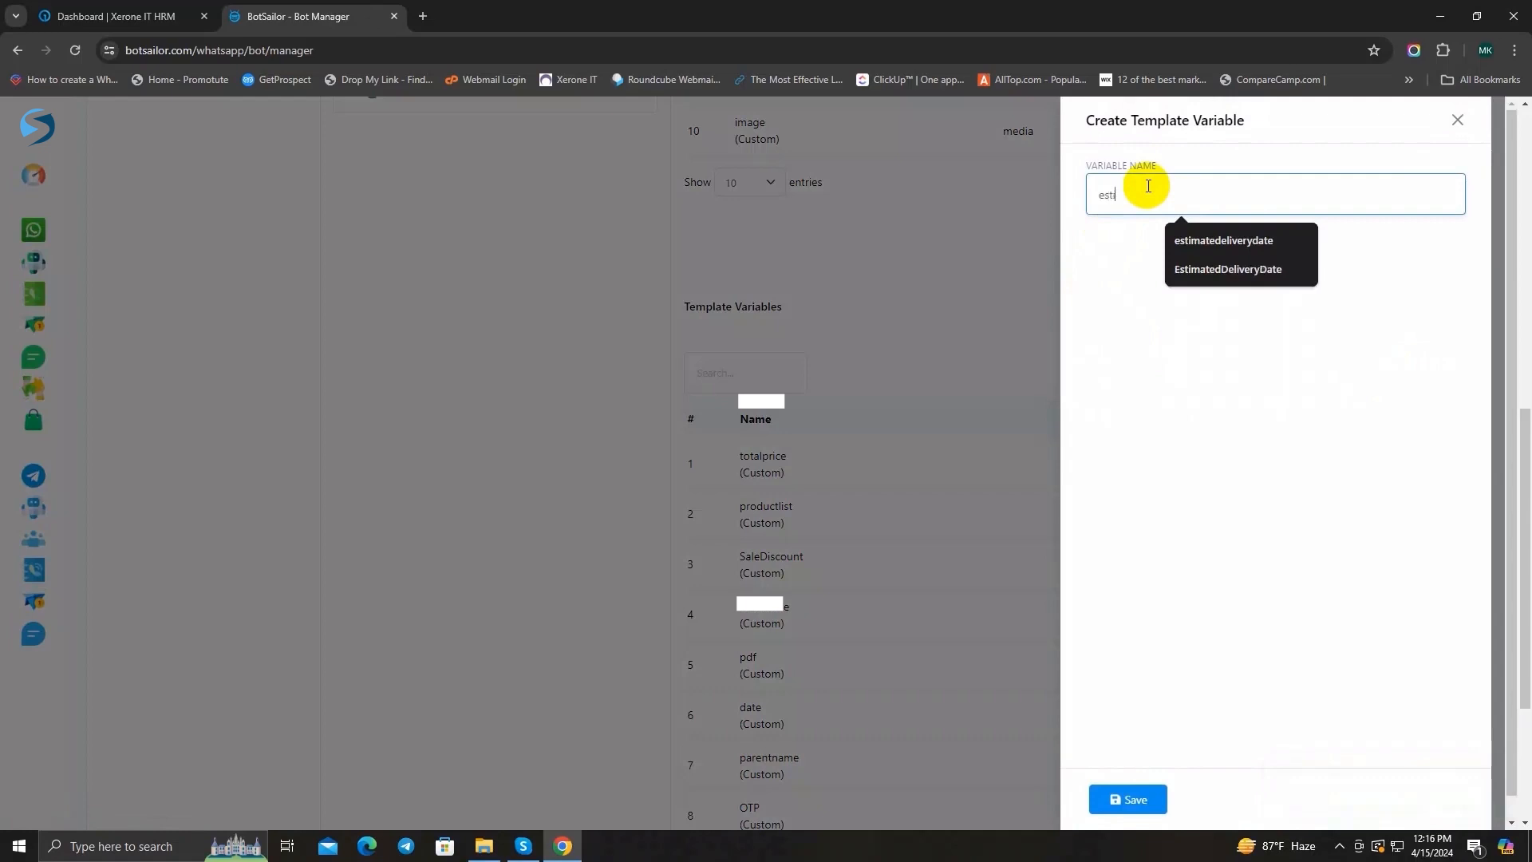
pyautogui.write('mate')
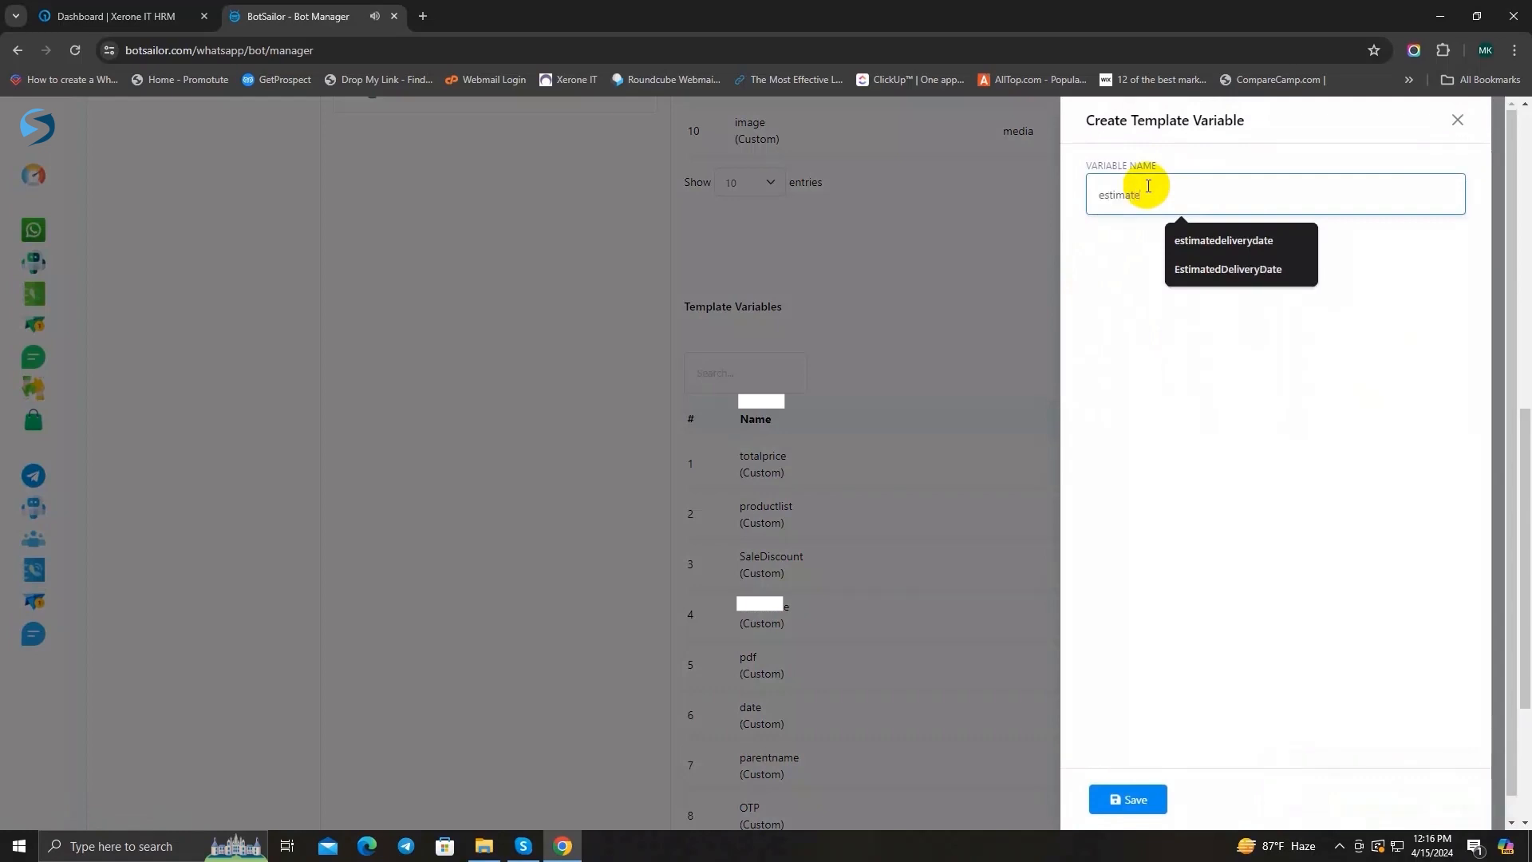
pyautogui.write('deliveryda')
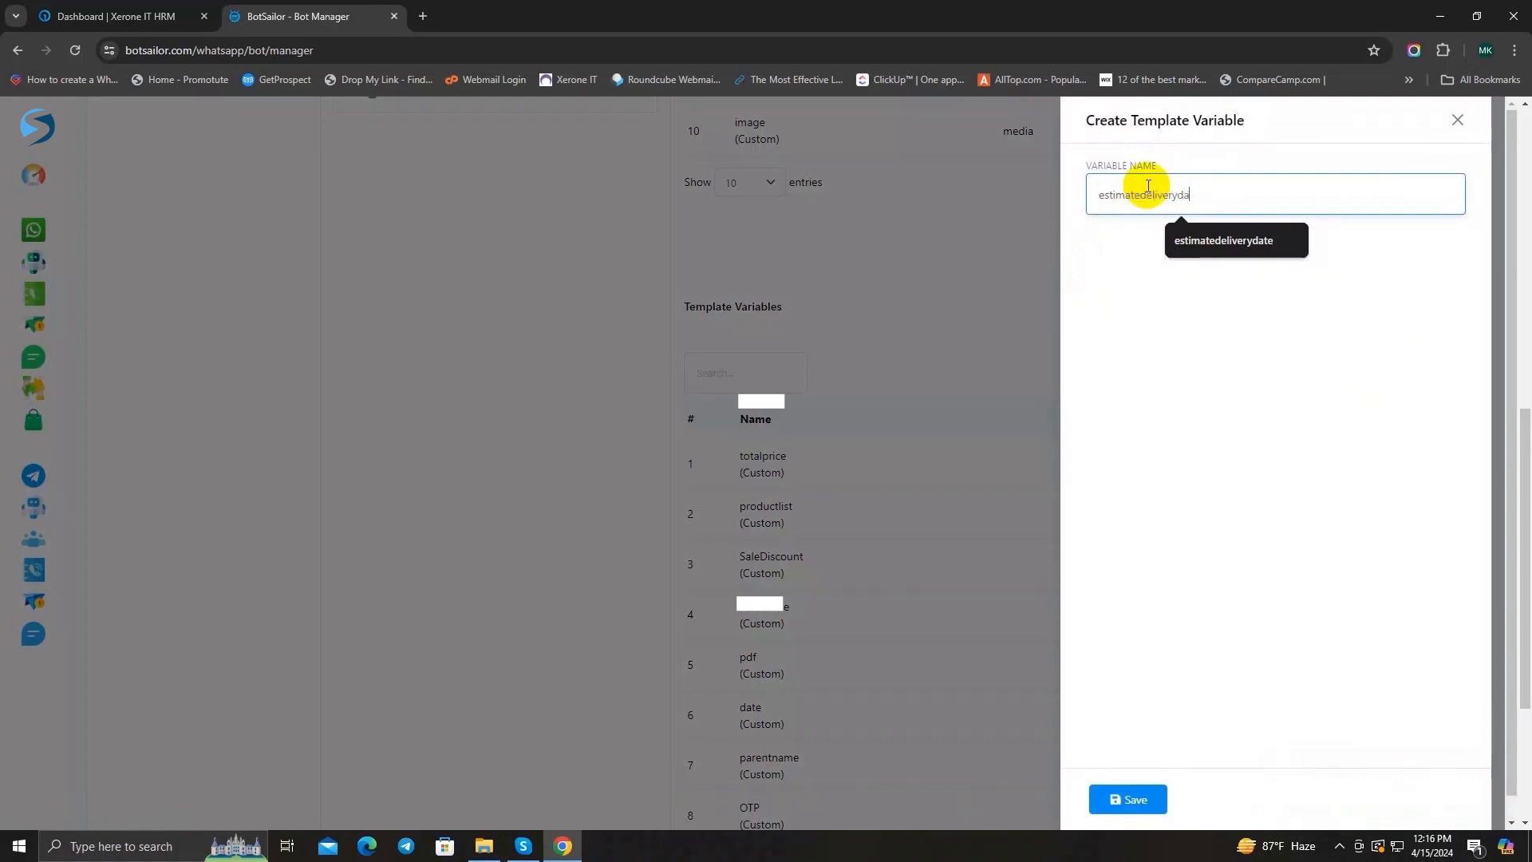
pyautogui.write('te')
pyautogui.click(1125, 776)
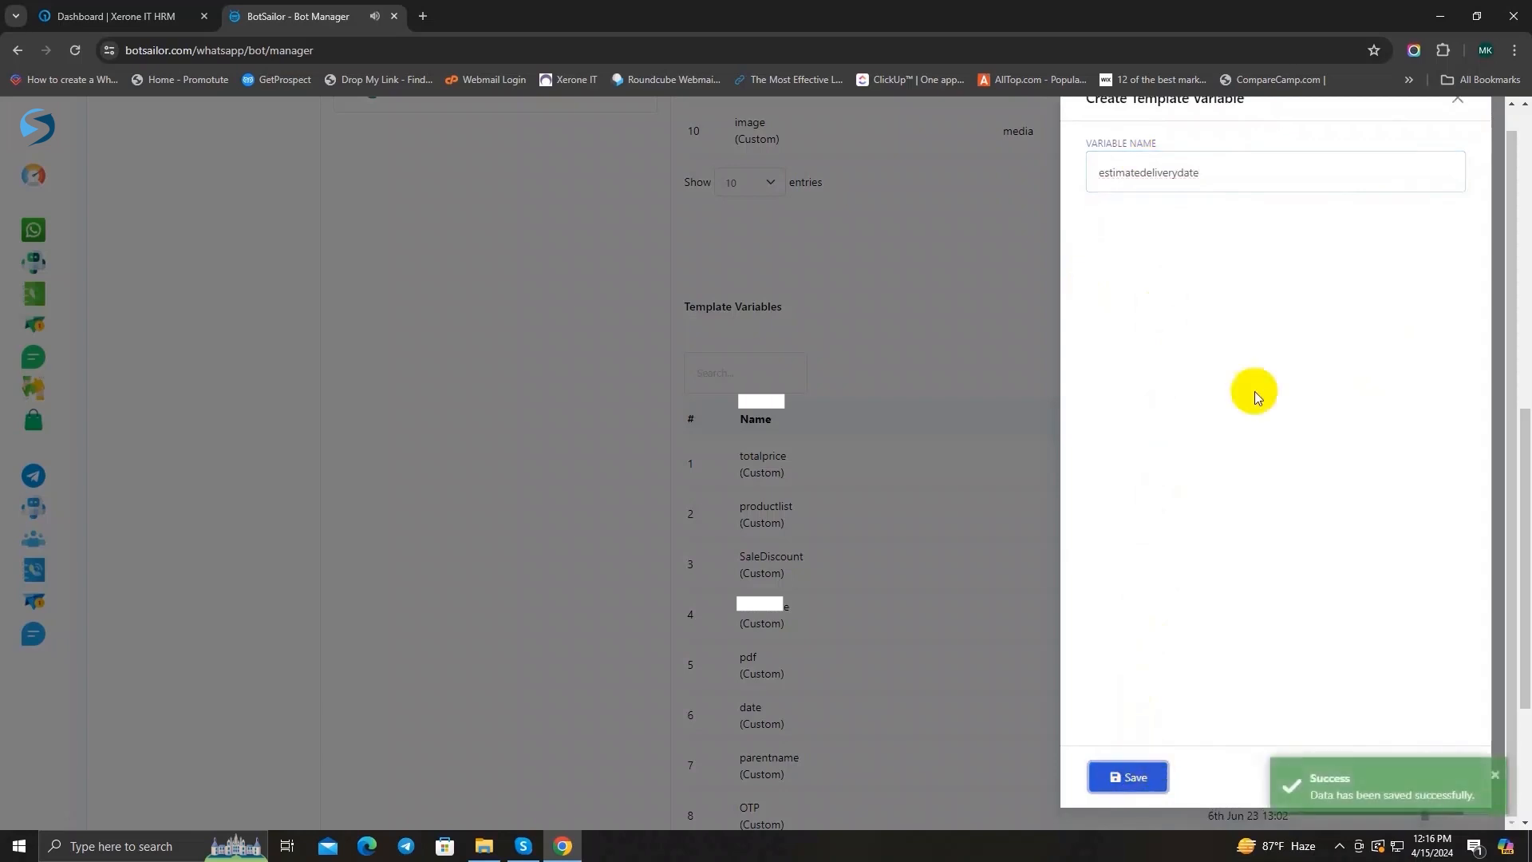
pyautogui.click(1458, 99)
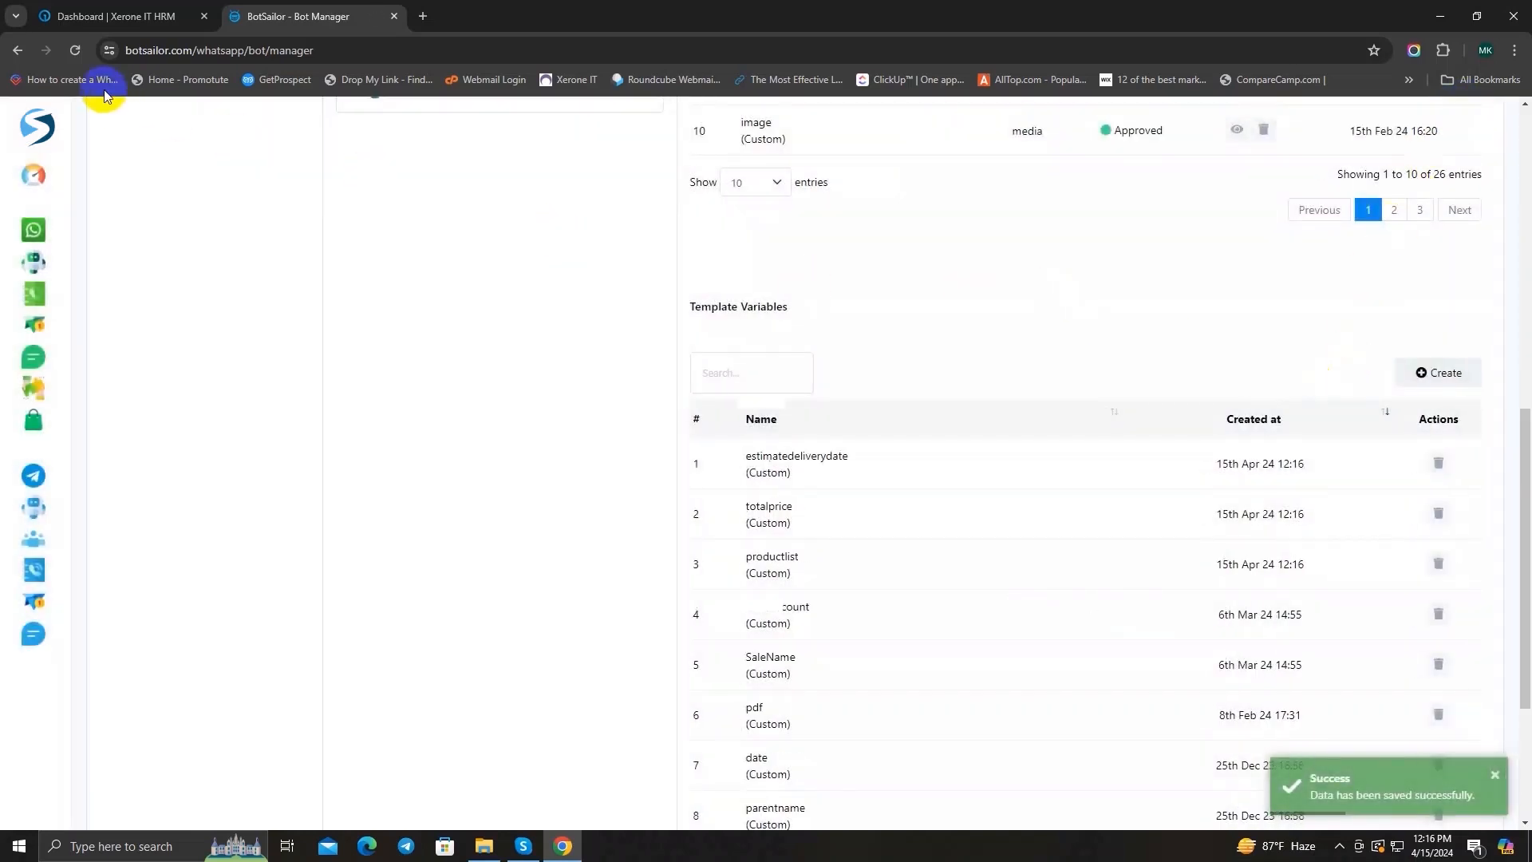
# Step: Reload the bot manager page and start a new message template named orderupdatetemplate
pyautogui.click(75, 51)
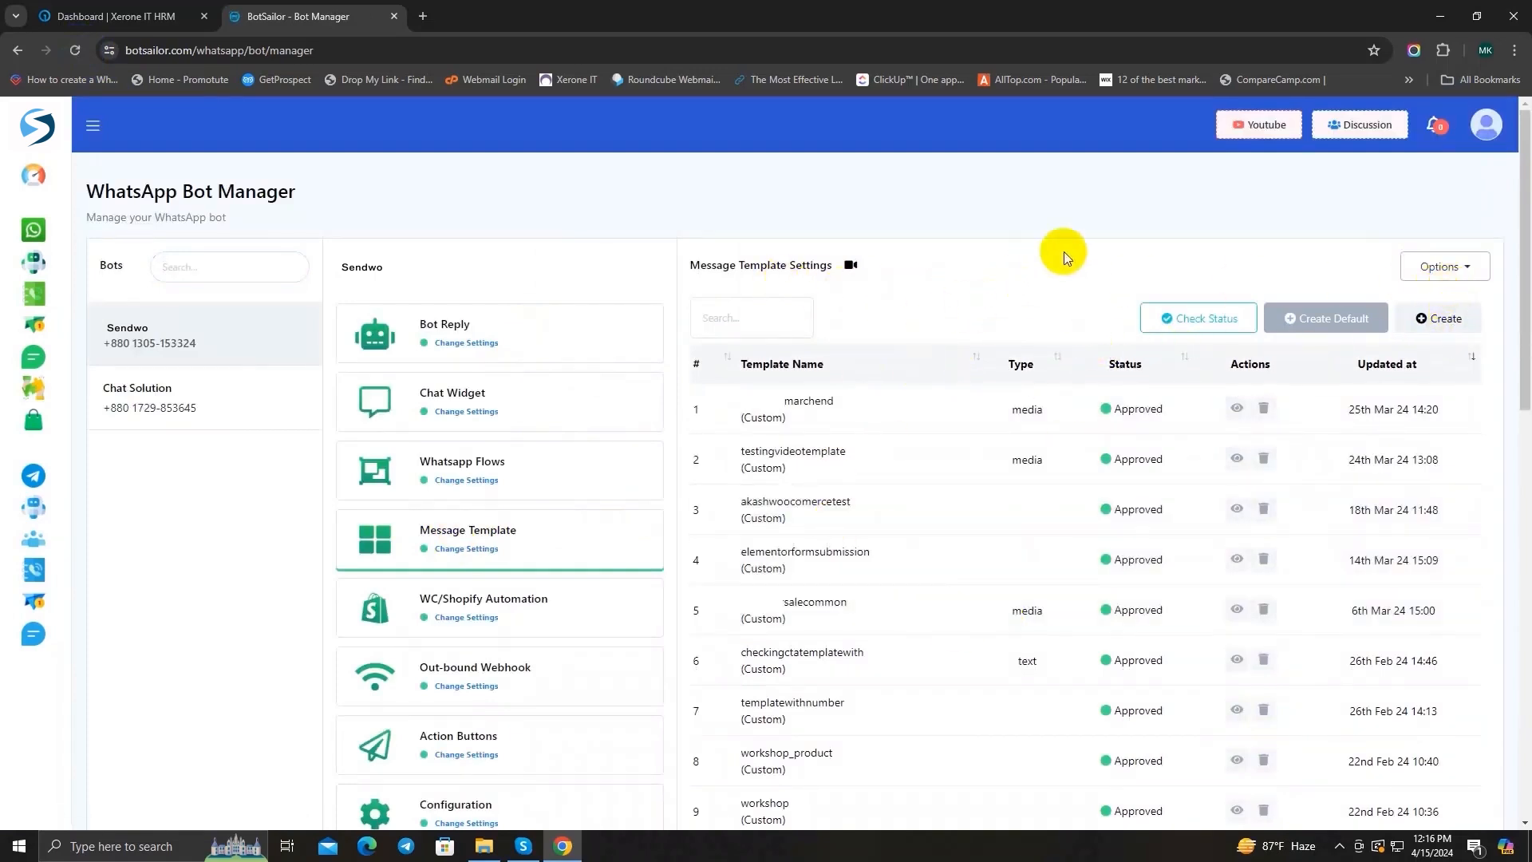
pyautogui.click(1434, 318)
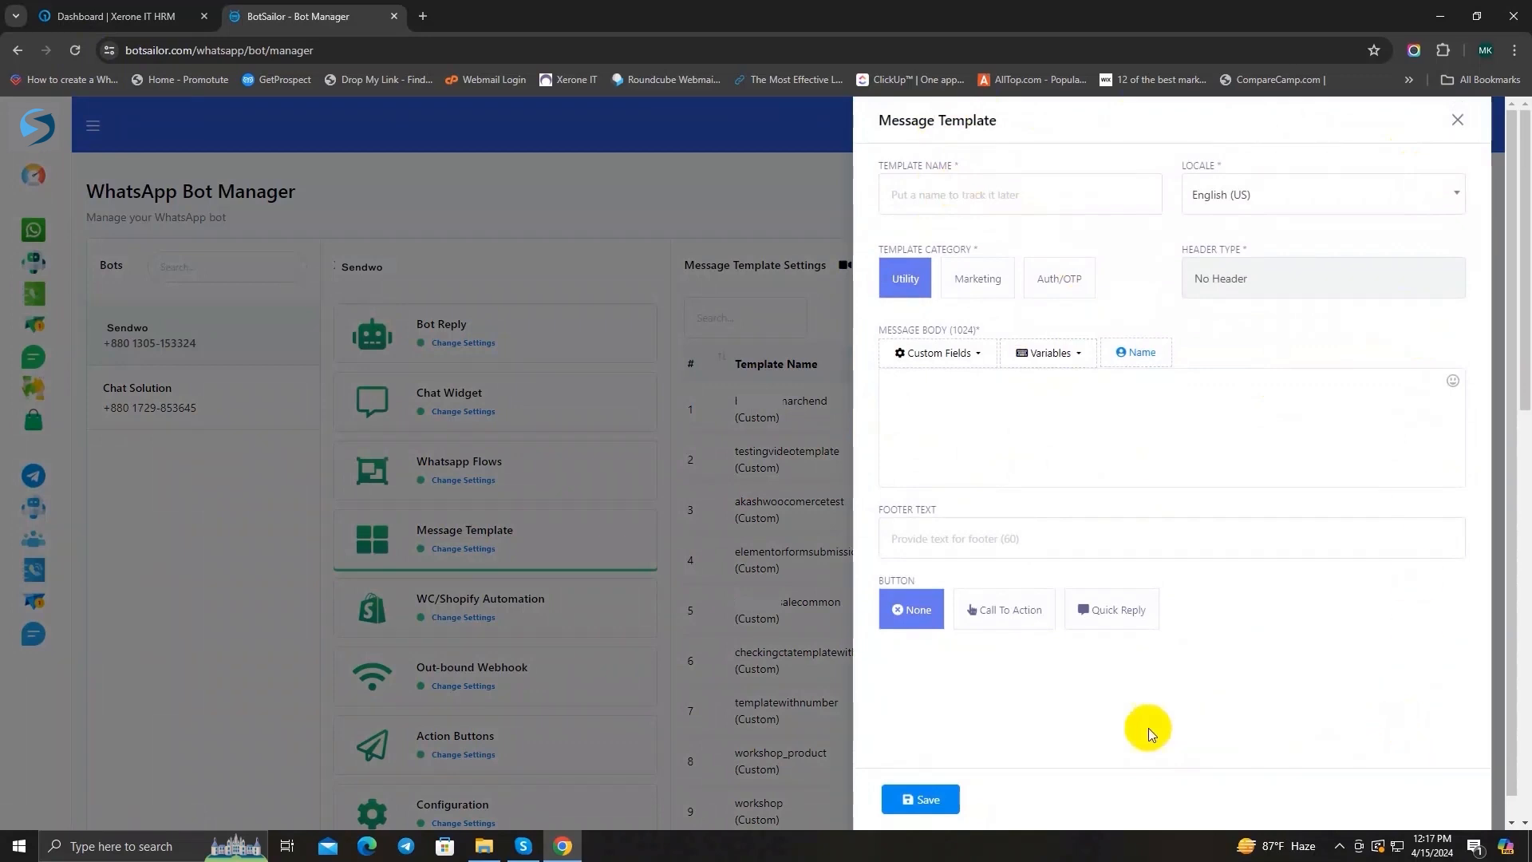
pyautogui.click(1018, 194)
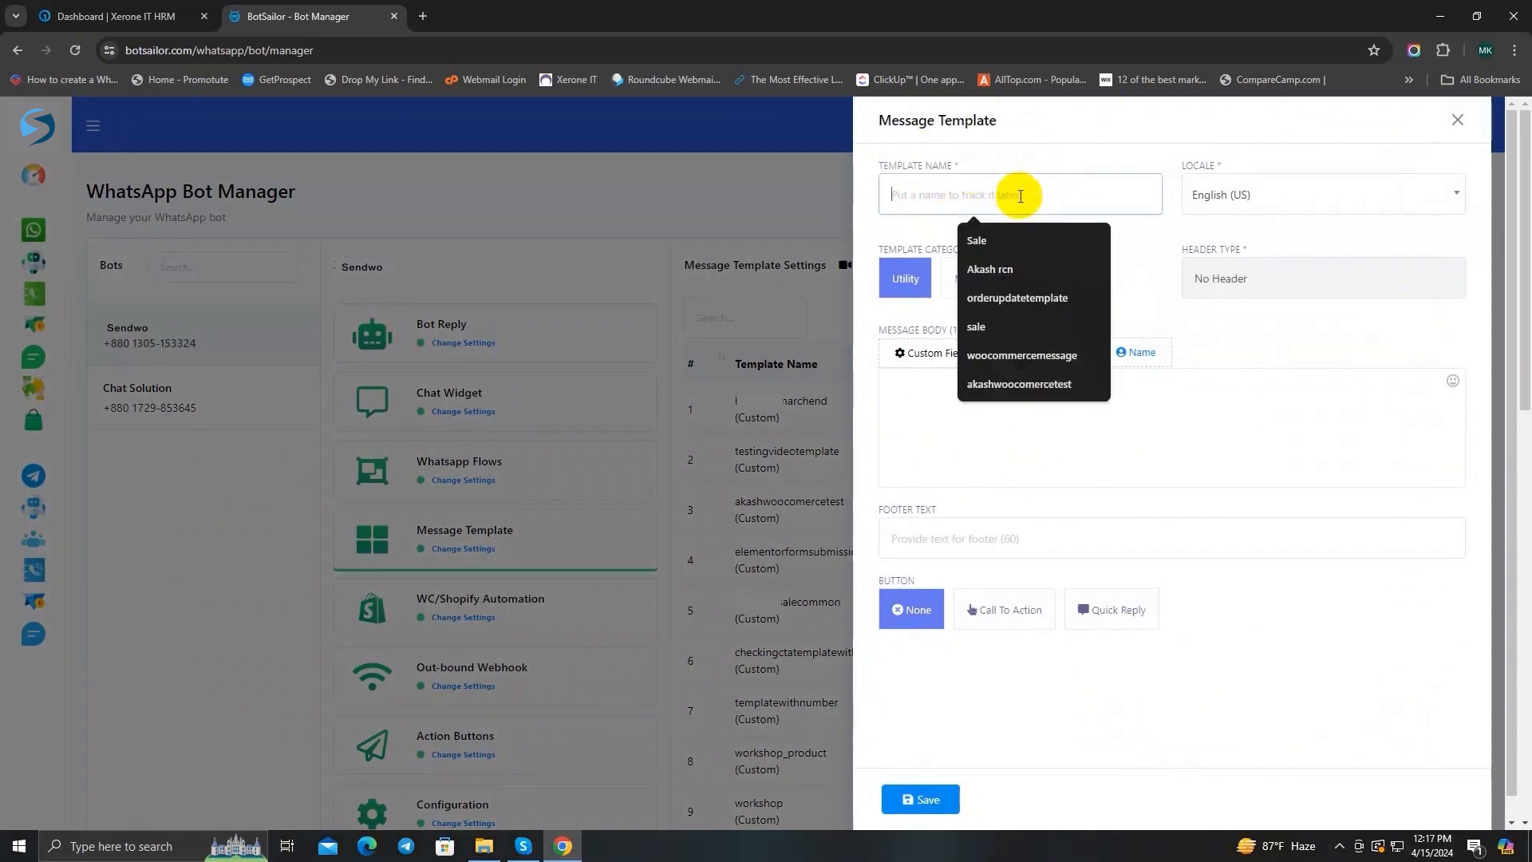
pyautogui.click(1035, 157)
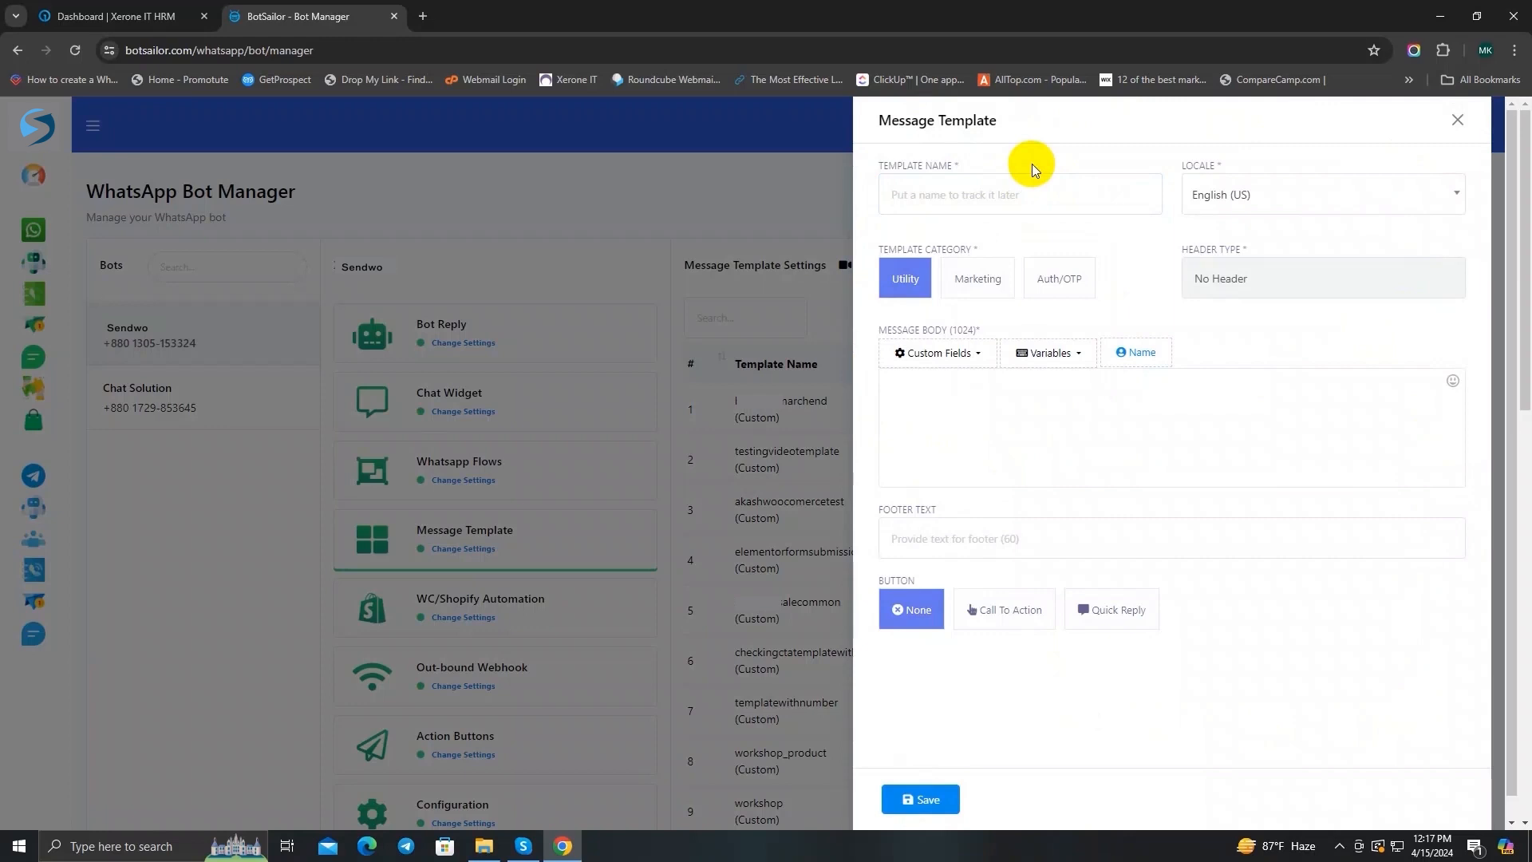
pyautogui.click(976, 189)
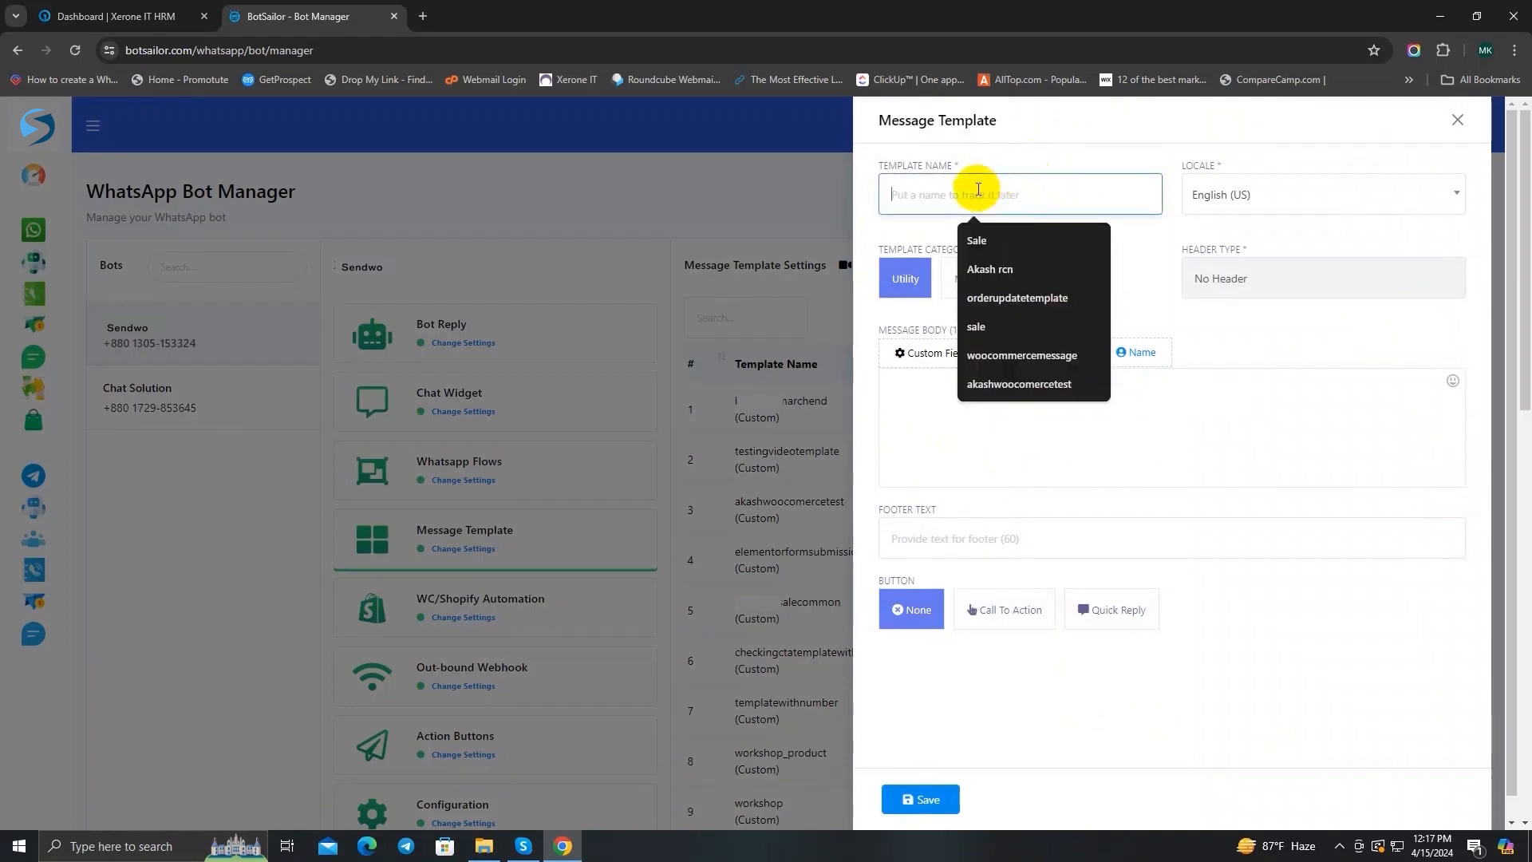
pyautogui.write('orderupdatetemplate')
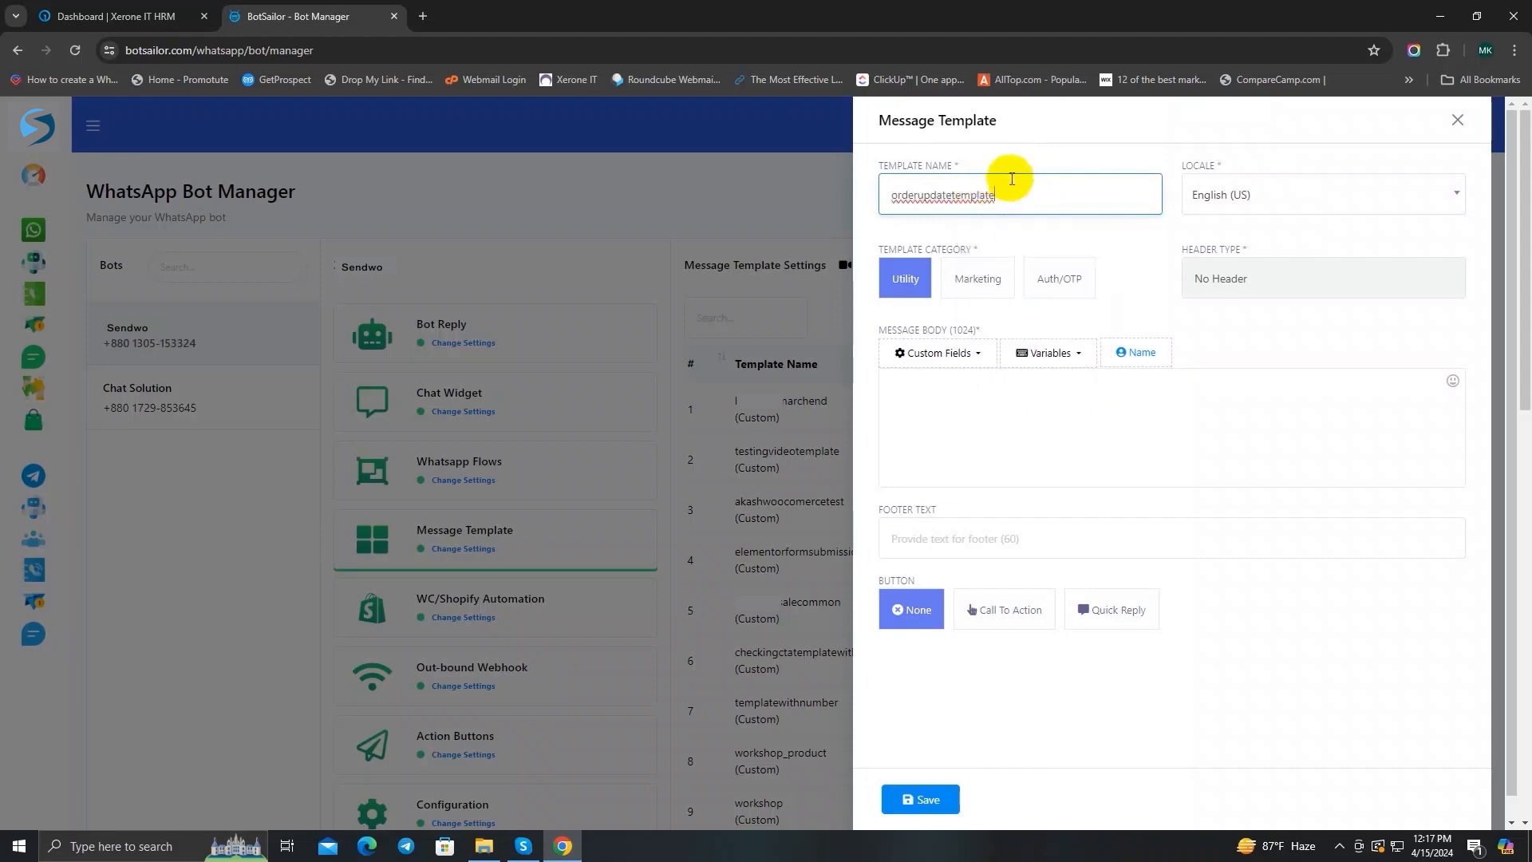
pyautogui.moveTo(1011, 178); pyautogui.dragTo(906, 195)
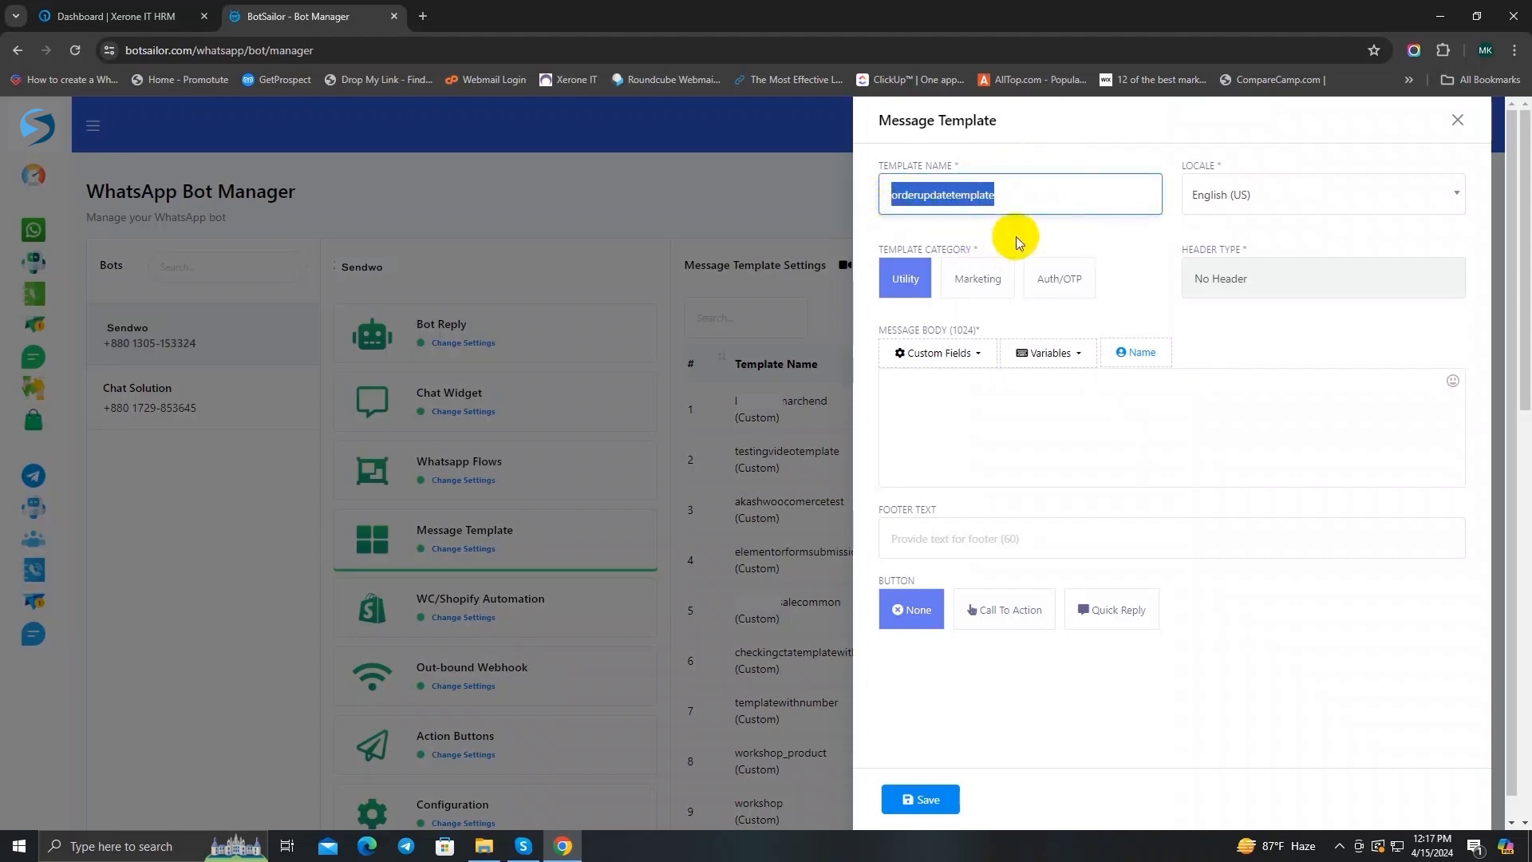
pyautogui.click(1056, 156)
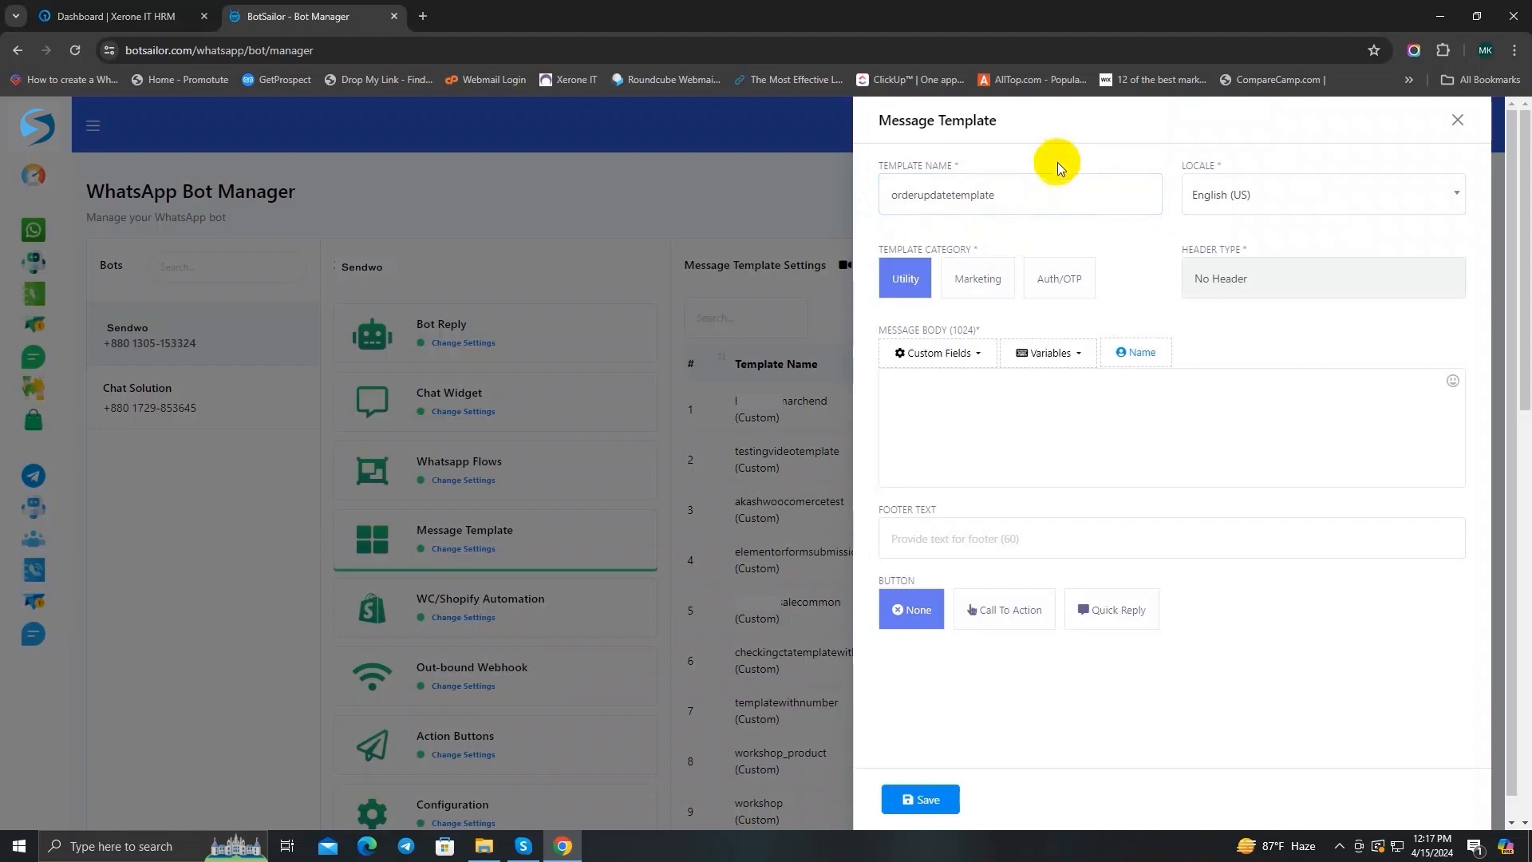
# Step: Try the Marketing and Auth/OTP template categories and return the category to Utility
pyautogui.moveTo(879, 251); pyautogui.dragTo(974, 251)
pyautogui.click(1021, 247)
pyautogui.click(965, 289)
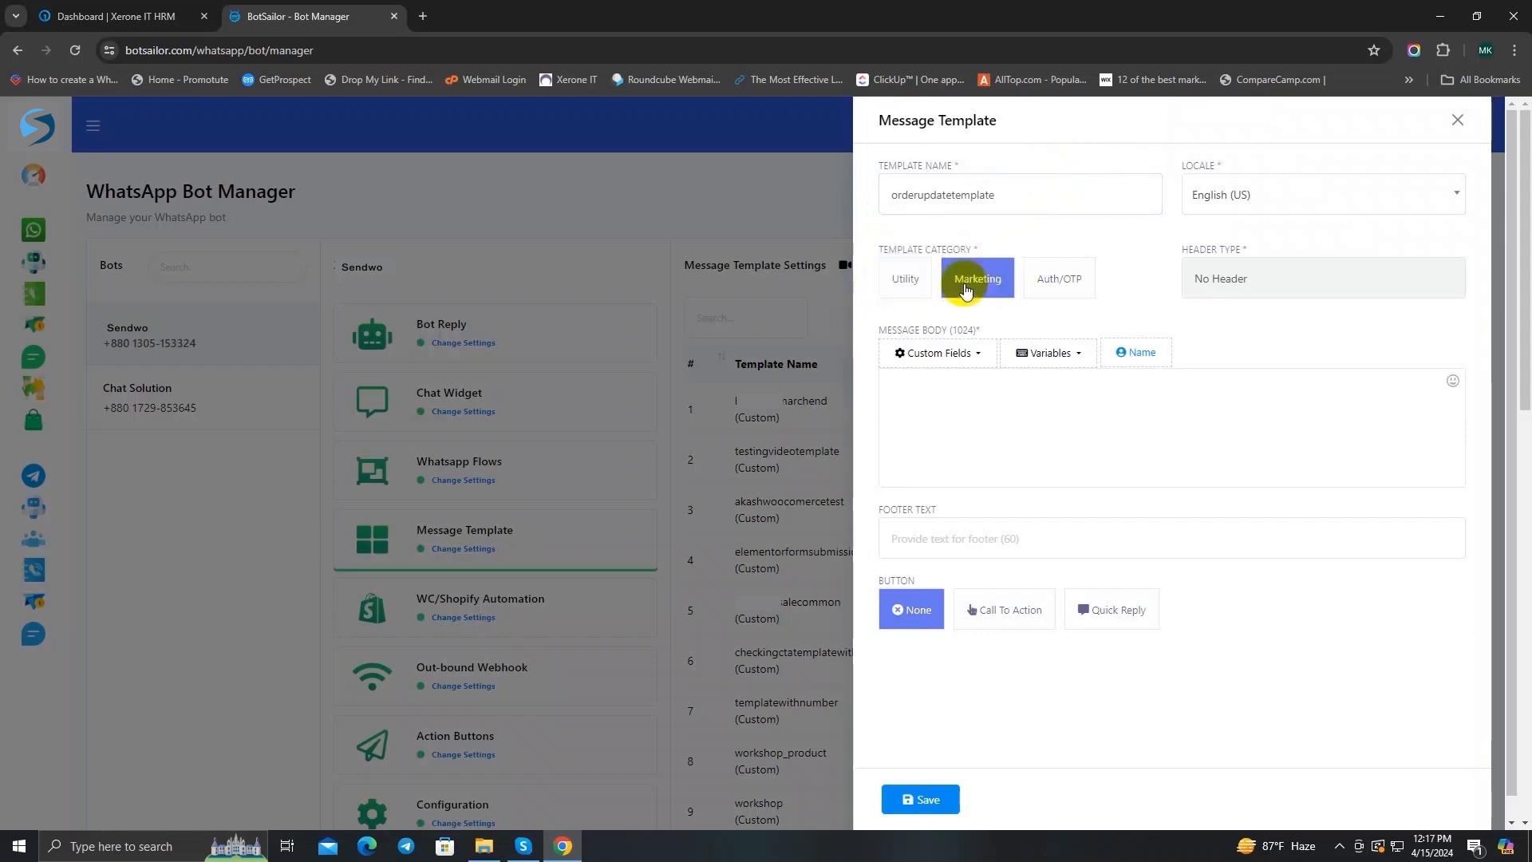
pyautogui.click(1050, 288)
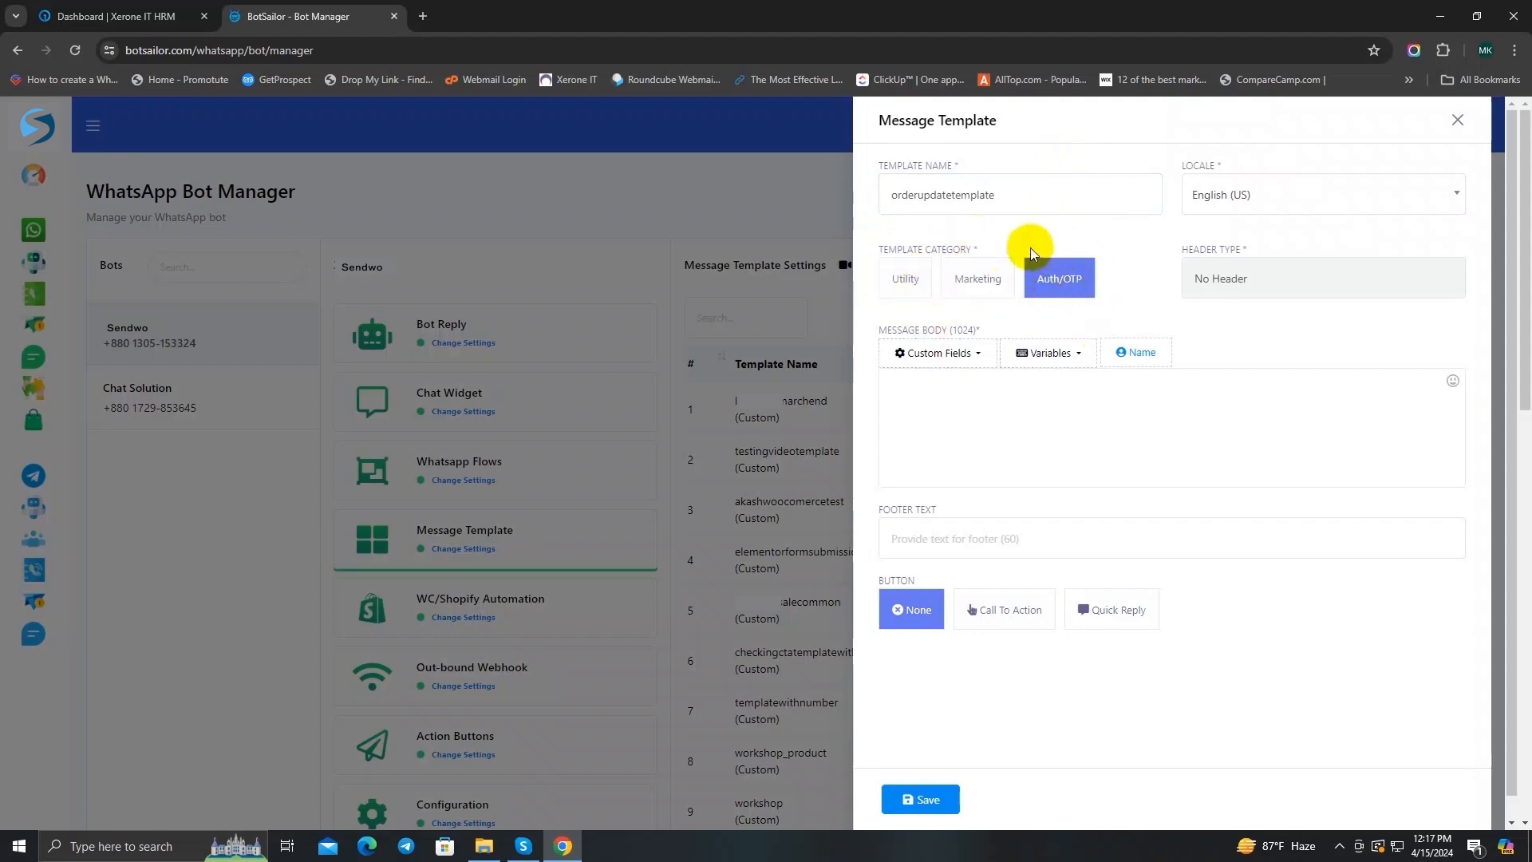
pyautogui.click(913, 287)
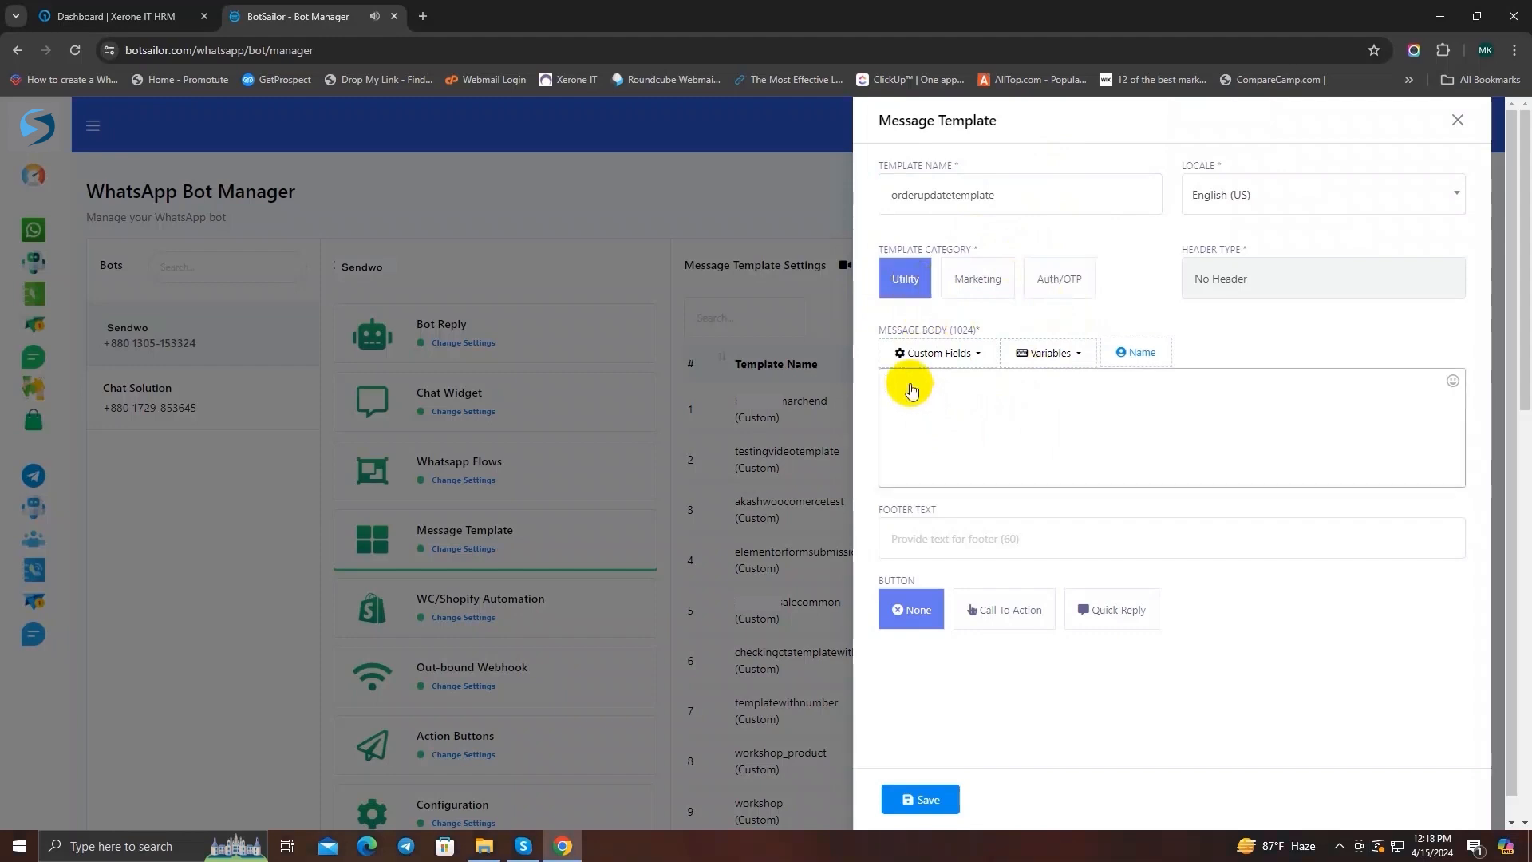
# Step: Start the message body with "Hi" and, on a new line, "Thanks for ordering form us. Heres your details:"
pyautogui.moveTo(875, 325); pyautogui.dragTo(981, 325)
pyautogui.click(899, 413)
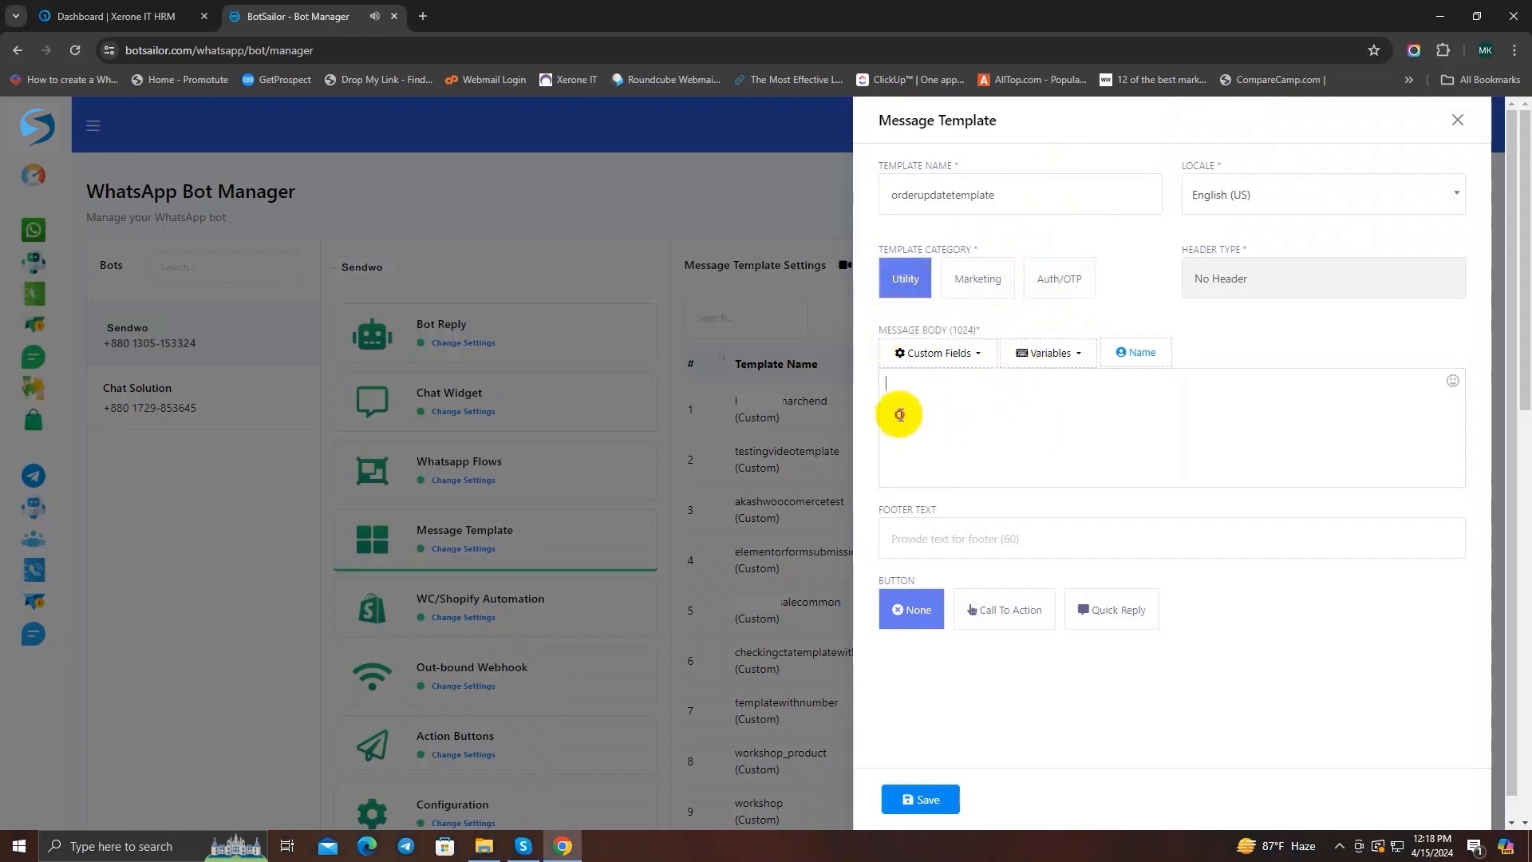
pyautogui.write('Hi Thanks fo')
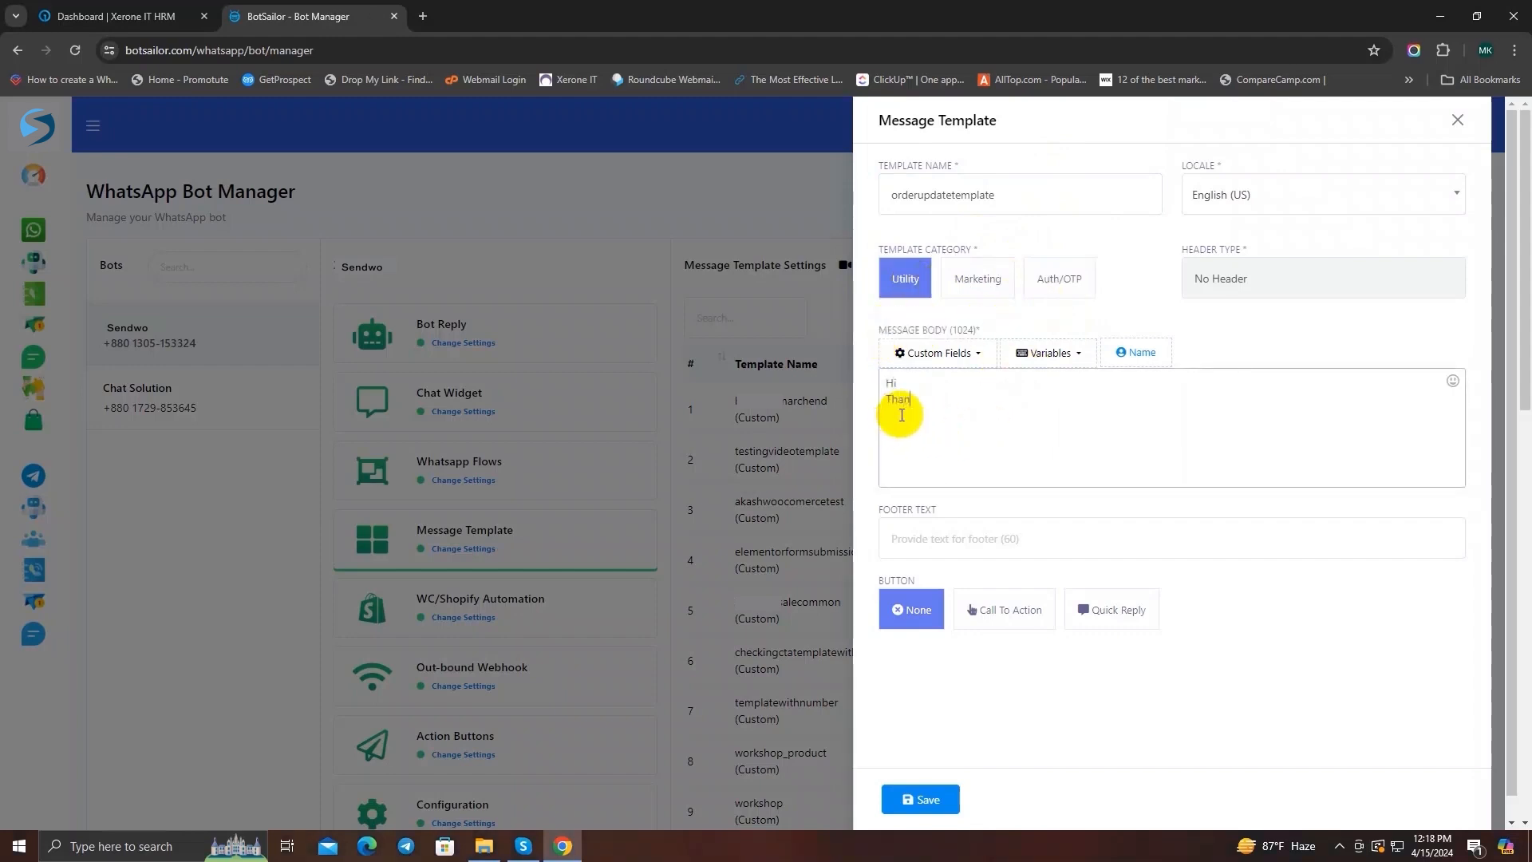
pyautogui.write('r ordering form us. He')
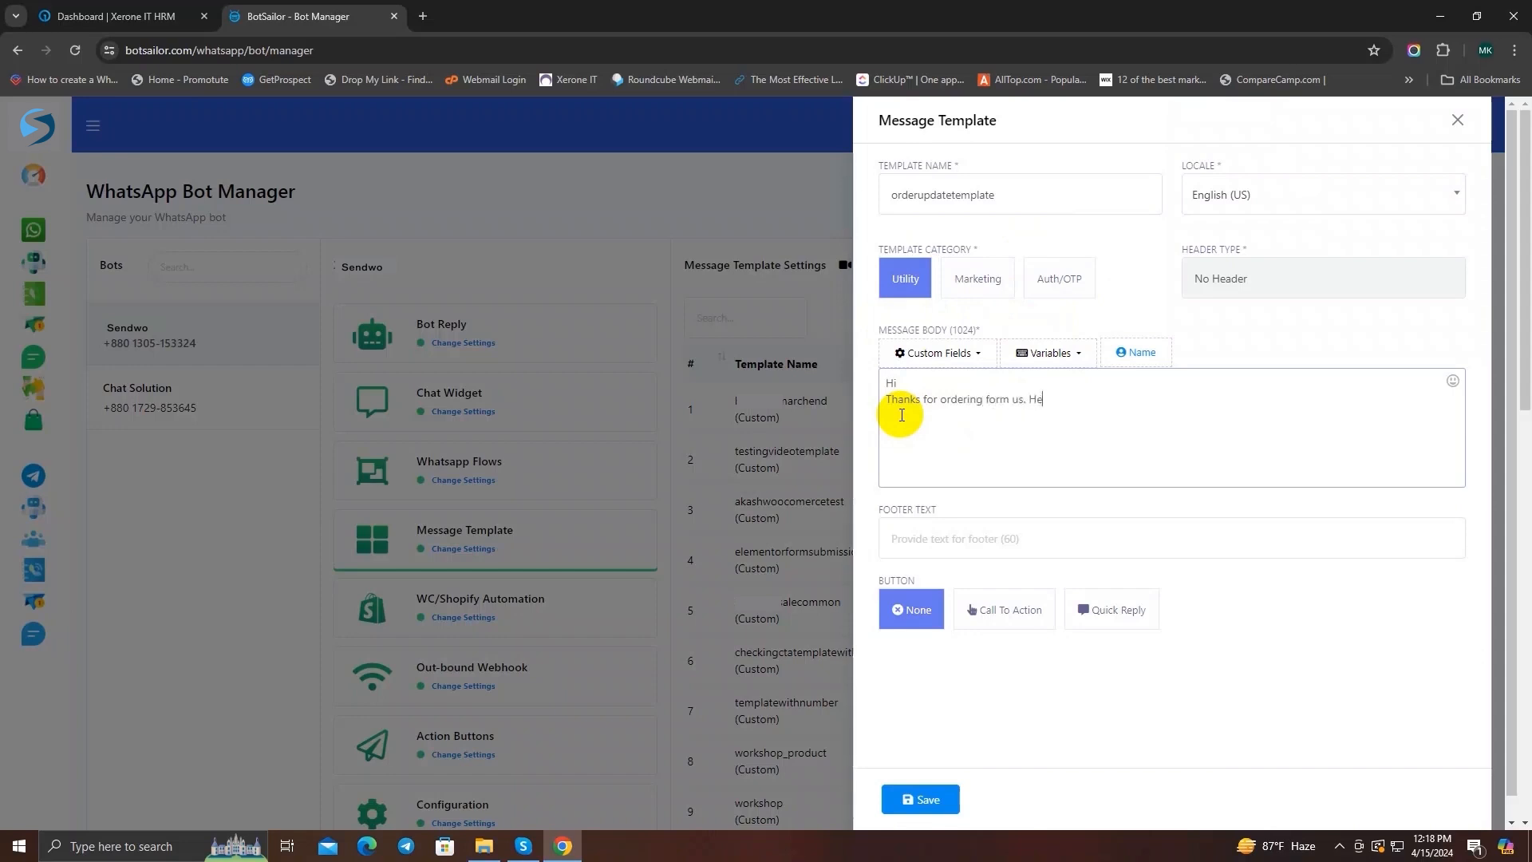
pyautogui.write('res your details:')
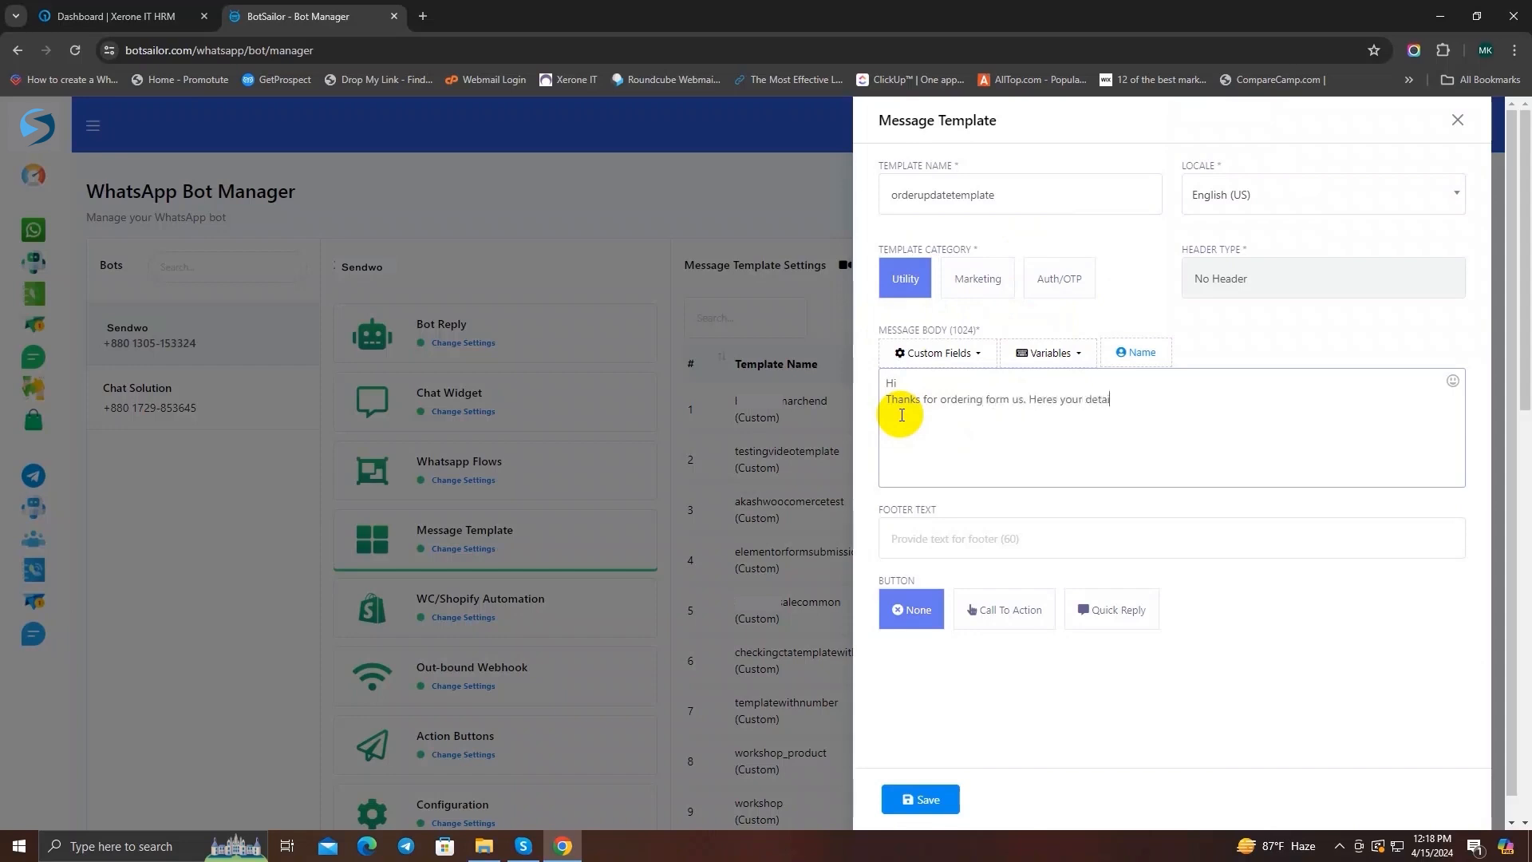
# Step: Add a "Product List:" line to the message body and insert the productlist variable after it
pyautogui.press('Return')
pyautogui.write('Product List:')
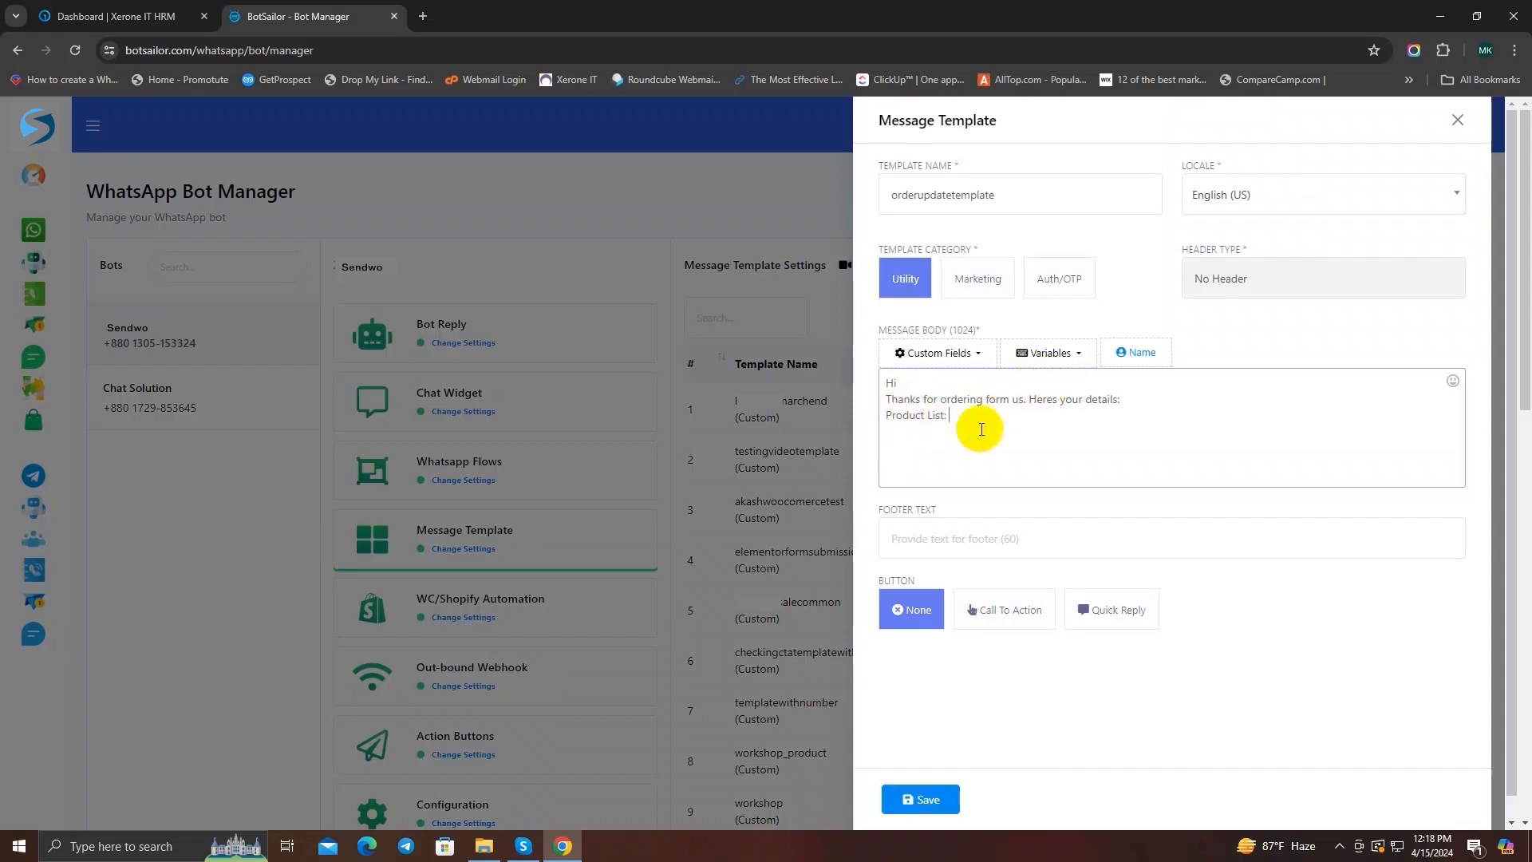
pyautogui.click(1064, 355)
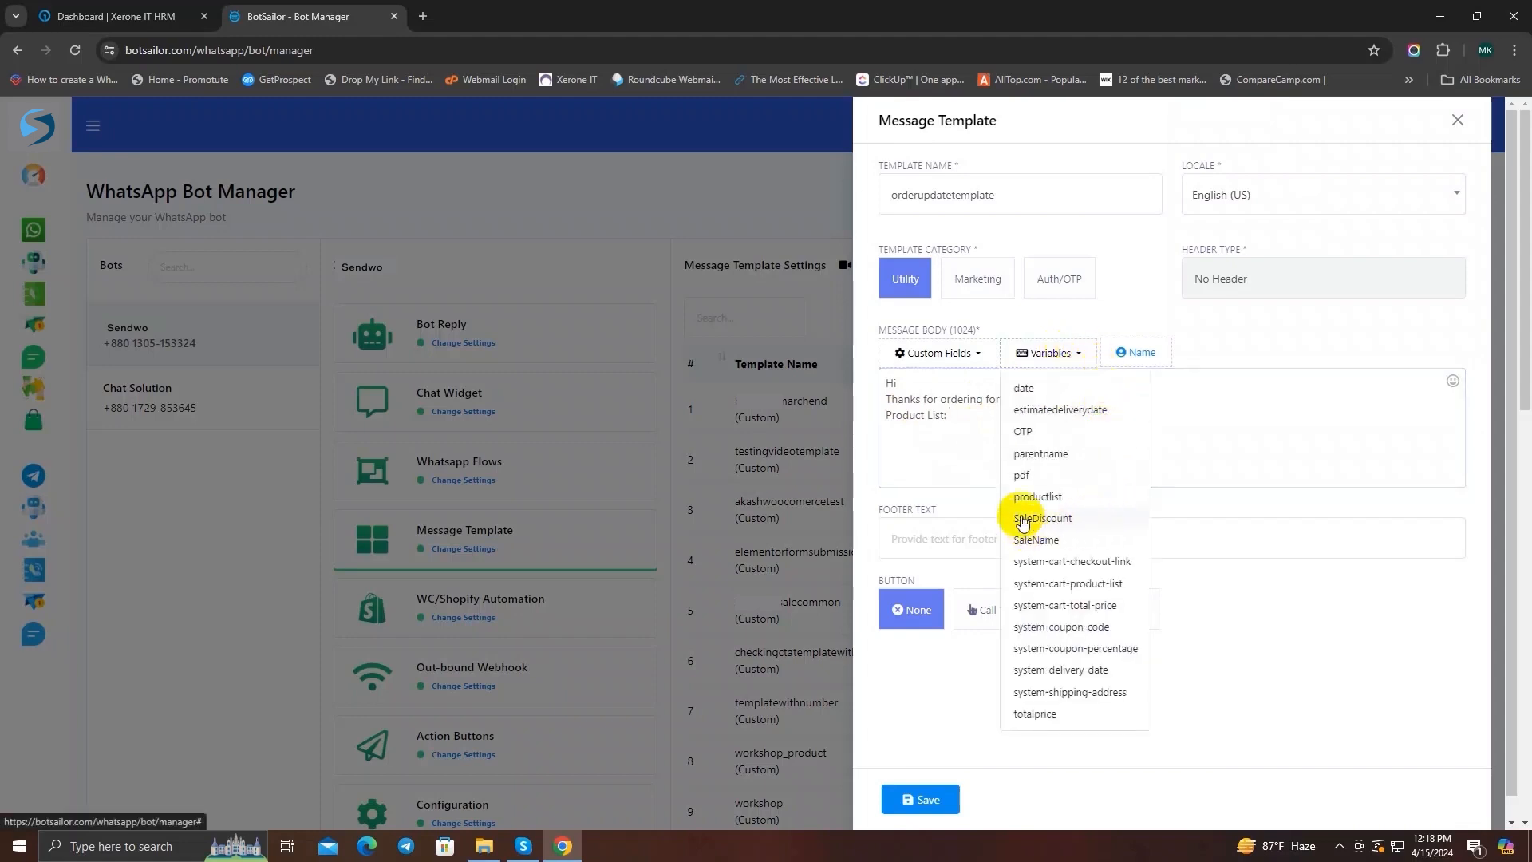
pyautogui.click(1045, 497)
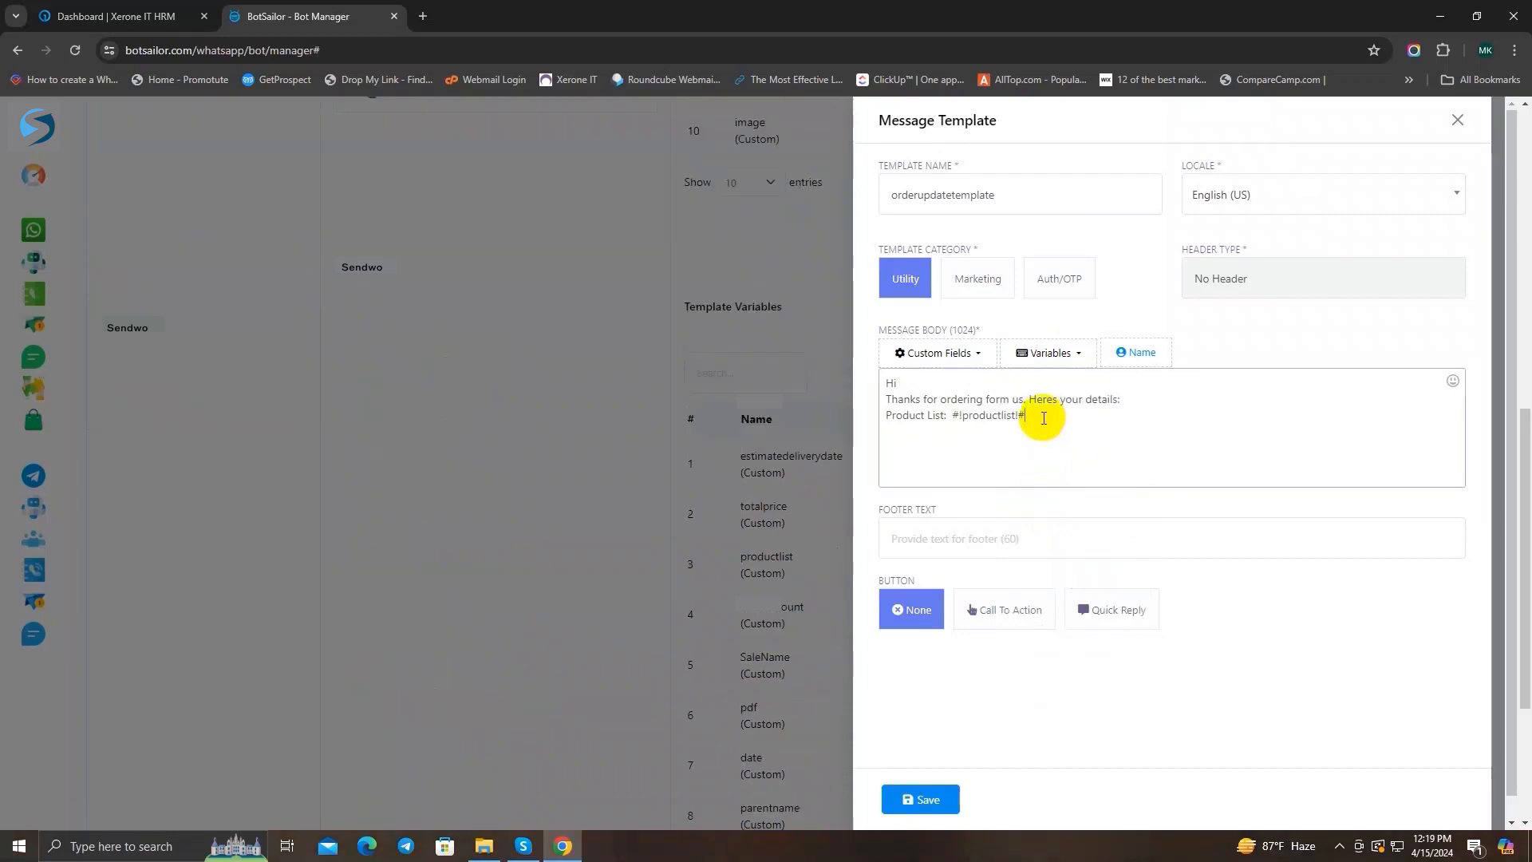
# Step: Add a "Total Price:" line to the message body and insert the totalprice variable after it
pyautogui.write('Total Price:')
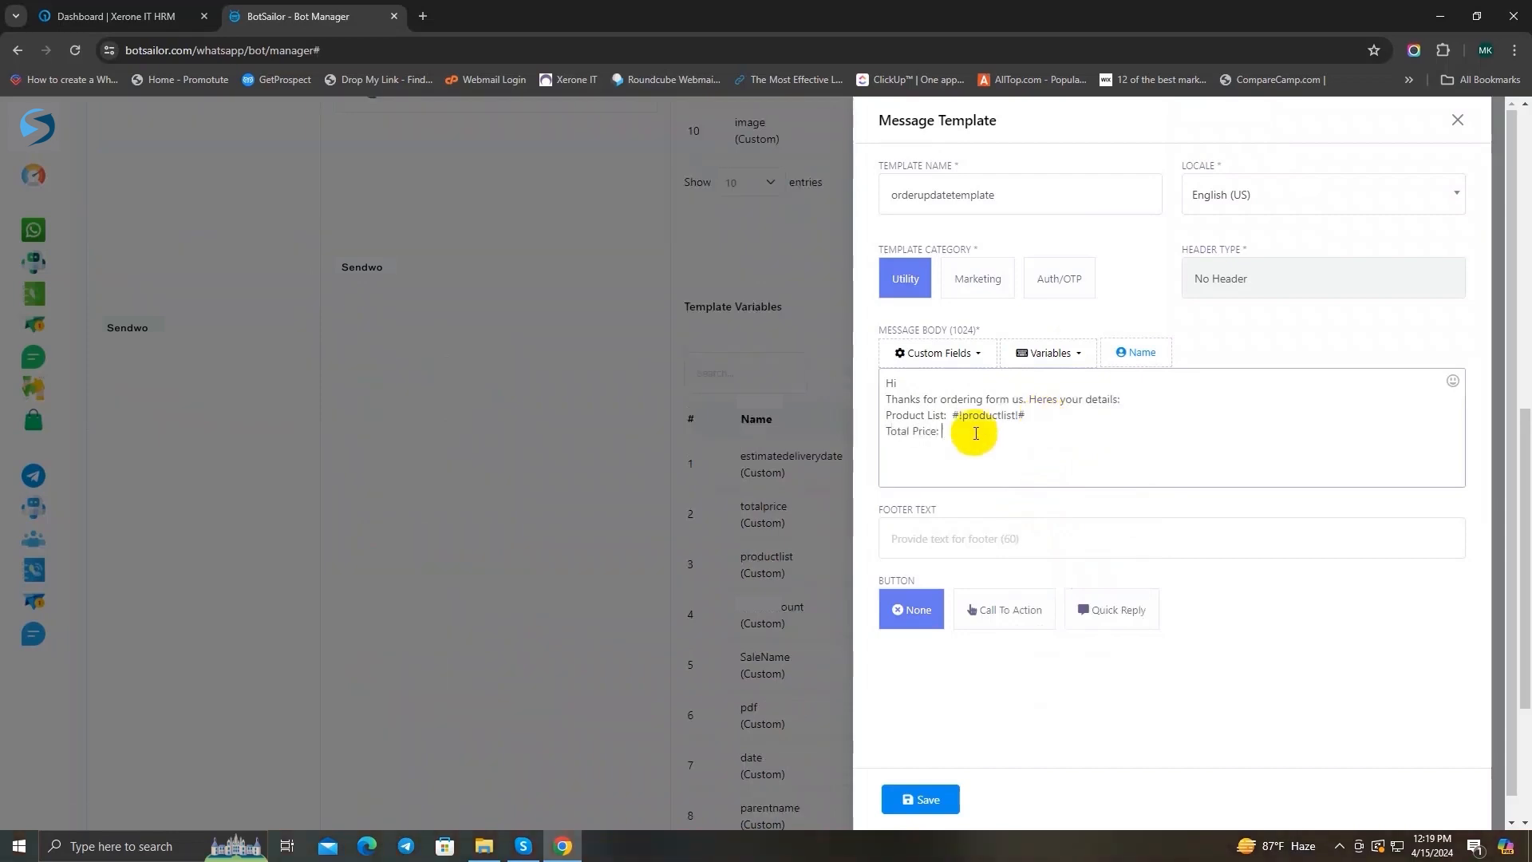
pyautogui.click(1040, 352)
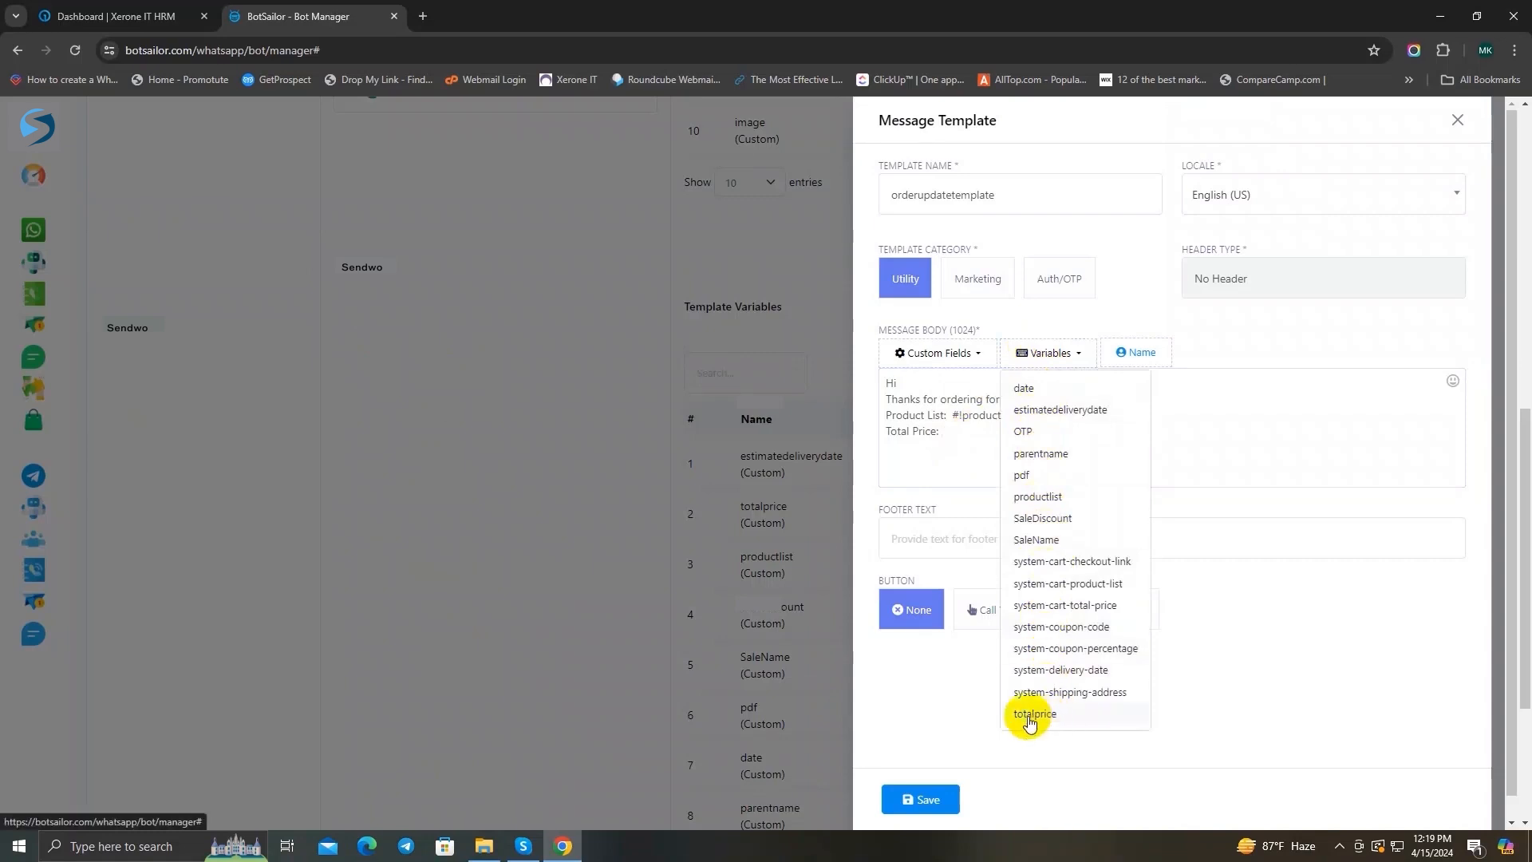
pyautogui.click(1075, 719)
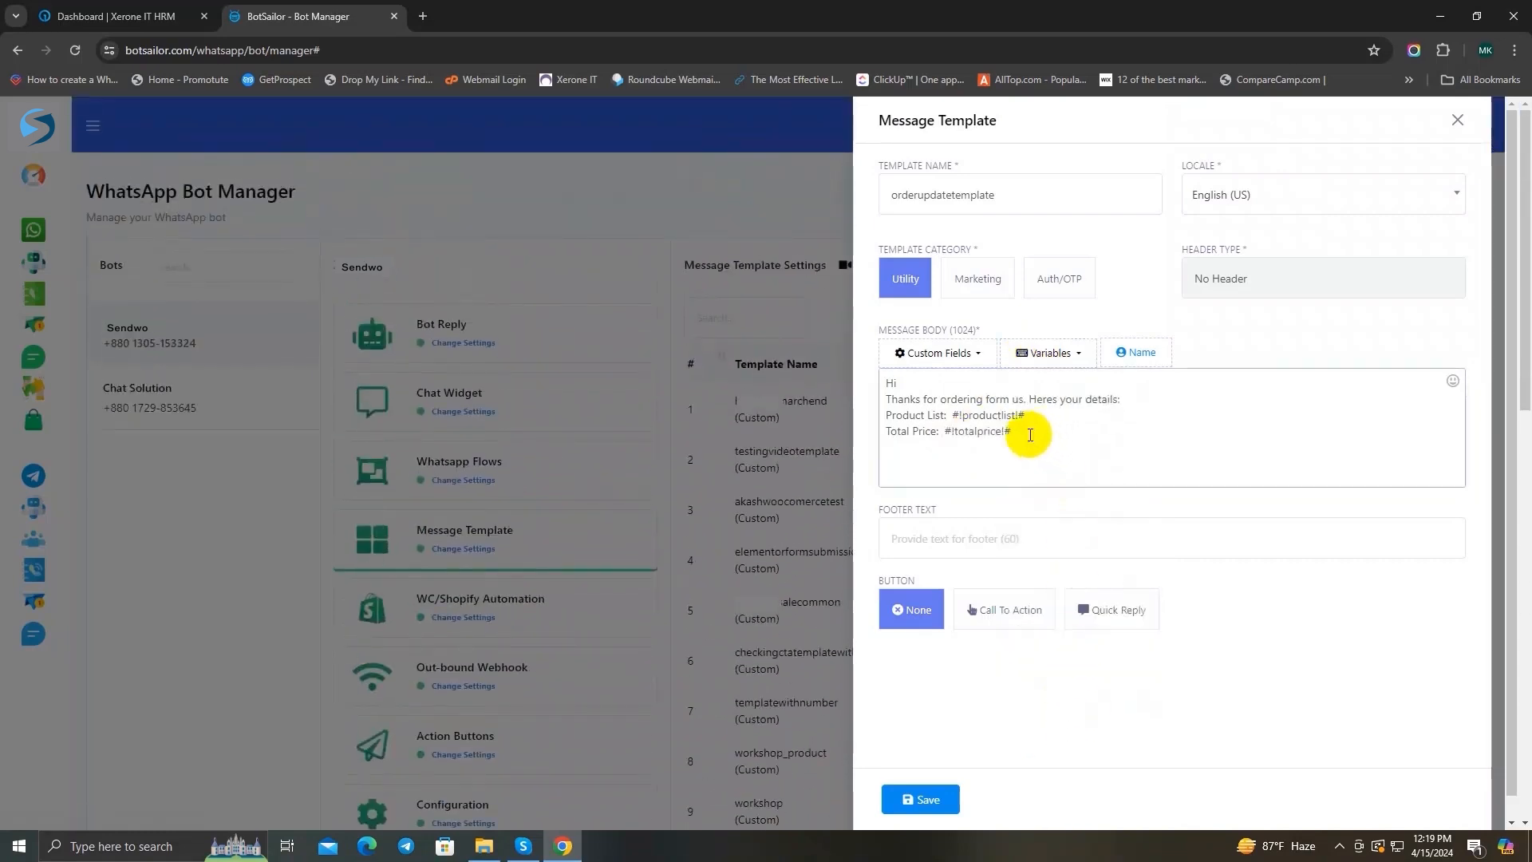
# Step: Add an "Estimate Delivery Date:" line to the message body and insert the estimatedeliverydate variable after it
pyautogui.write('Estimate Delivery Date:')
pyautogui.click(1037, 352)
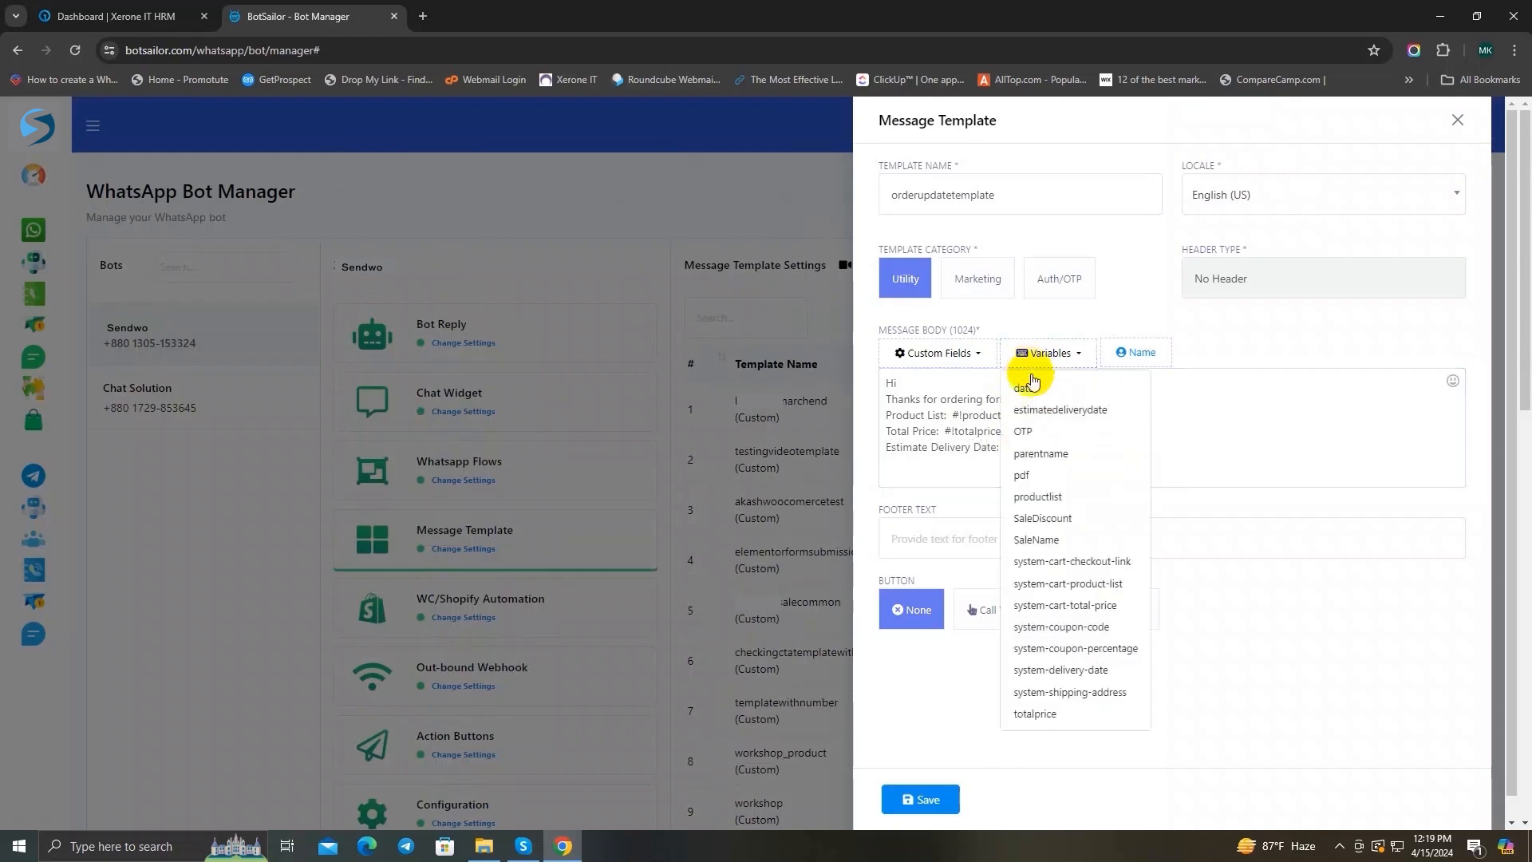
pyautogui.click(1053, 409)
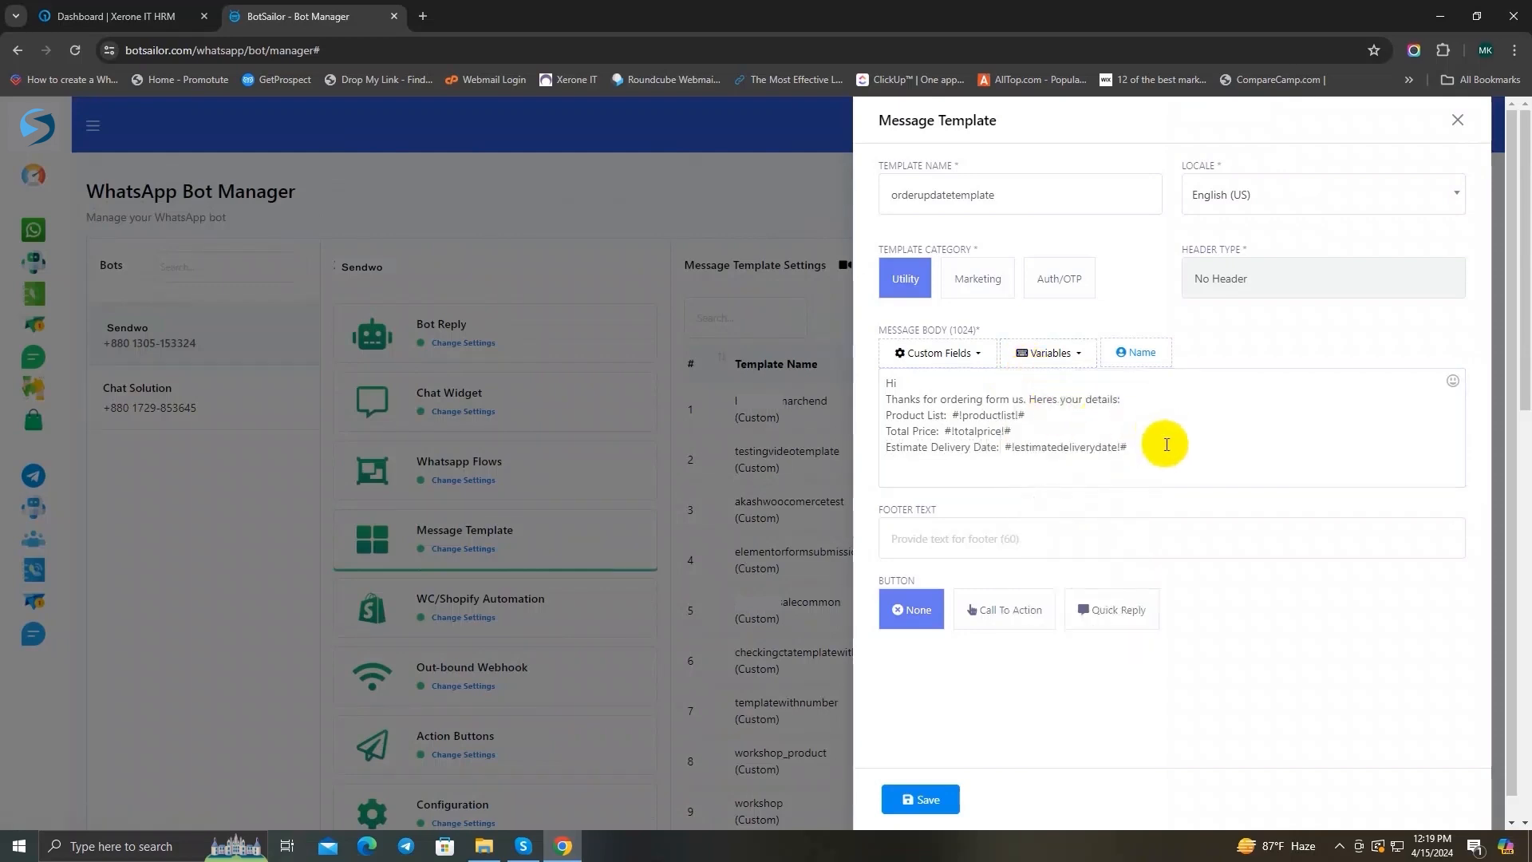
# Step: End the message body with the line "Have a good day!" and save the template, closing its form
pyautogui.click(1157, 447)
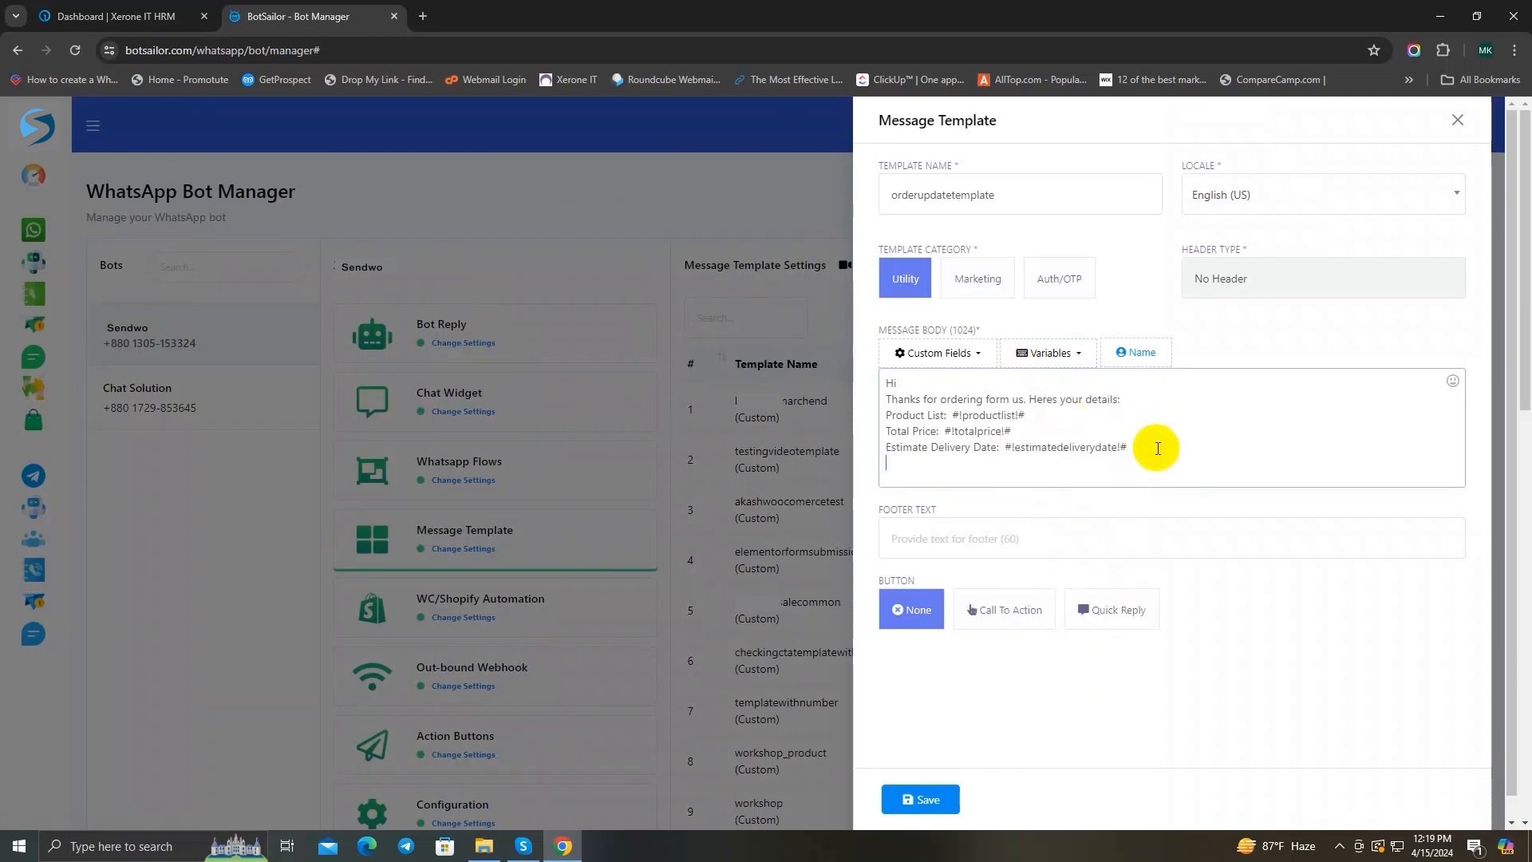
pyautogui.press('Return')
pyautogui.write('Have a good day!')
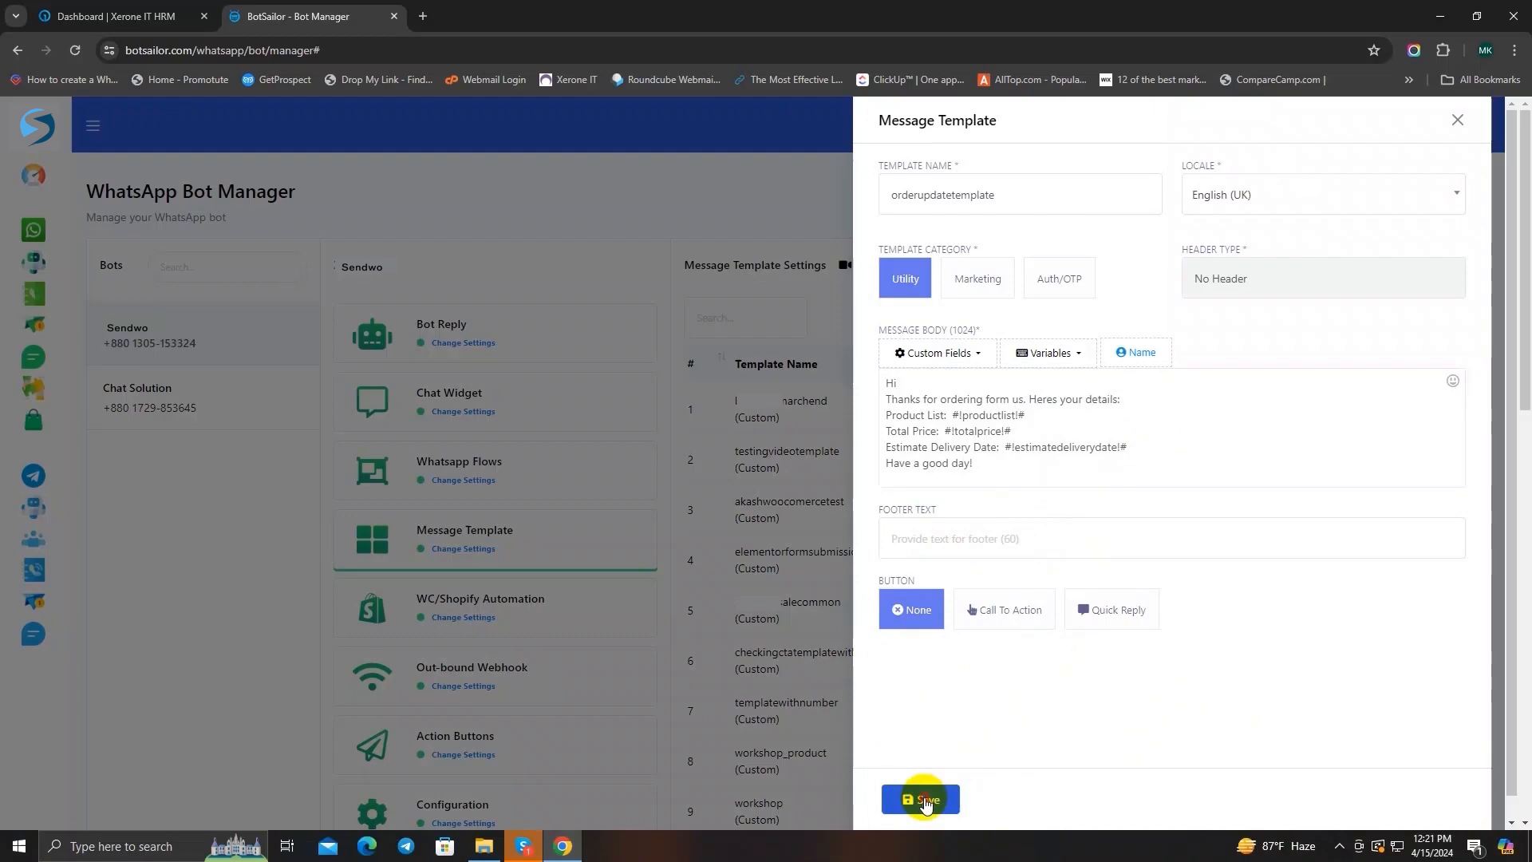
pyautogui.click(920, 799)
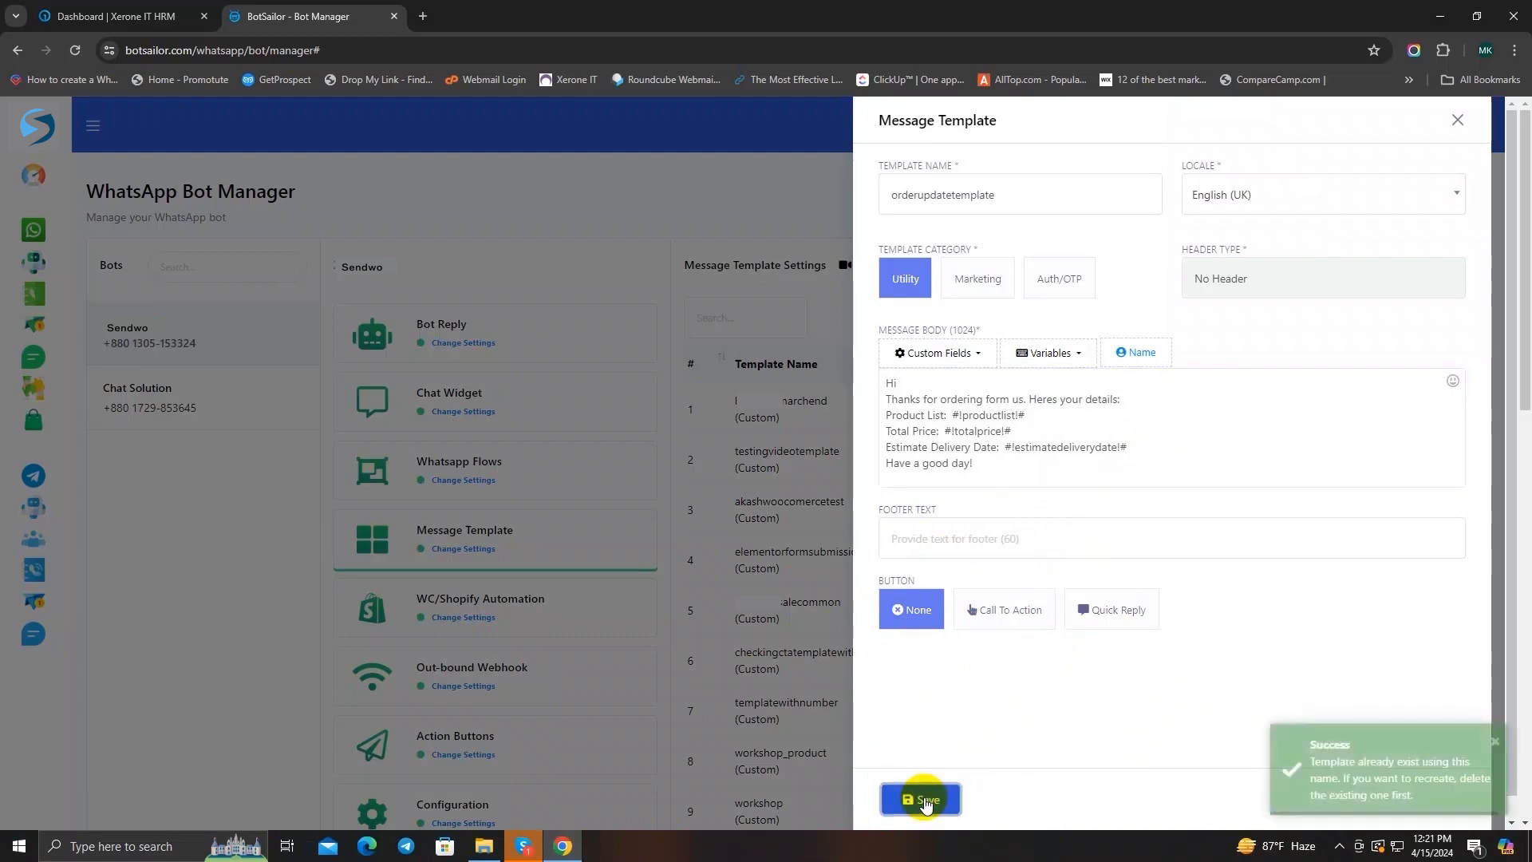
pyautogui.click(1493, 741)
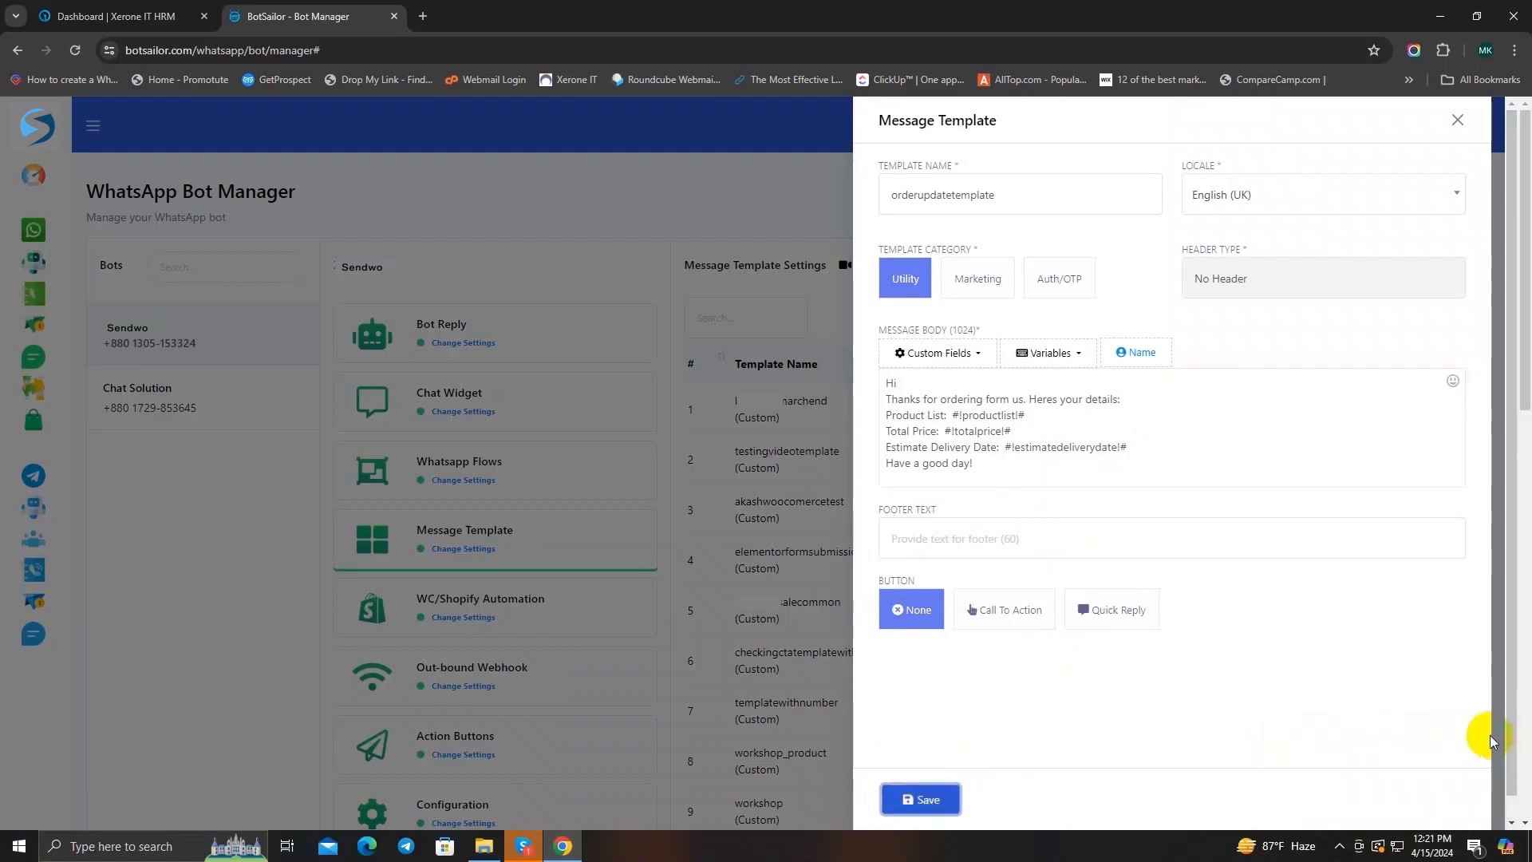
pyautogui.click(1456, 121)
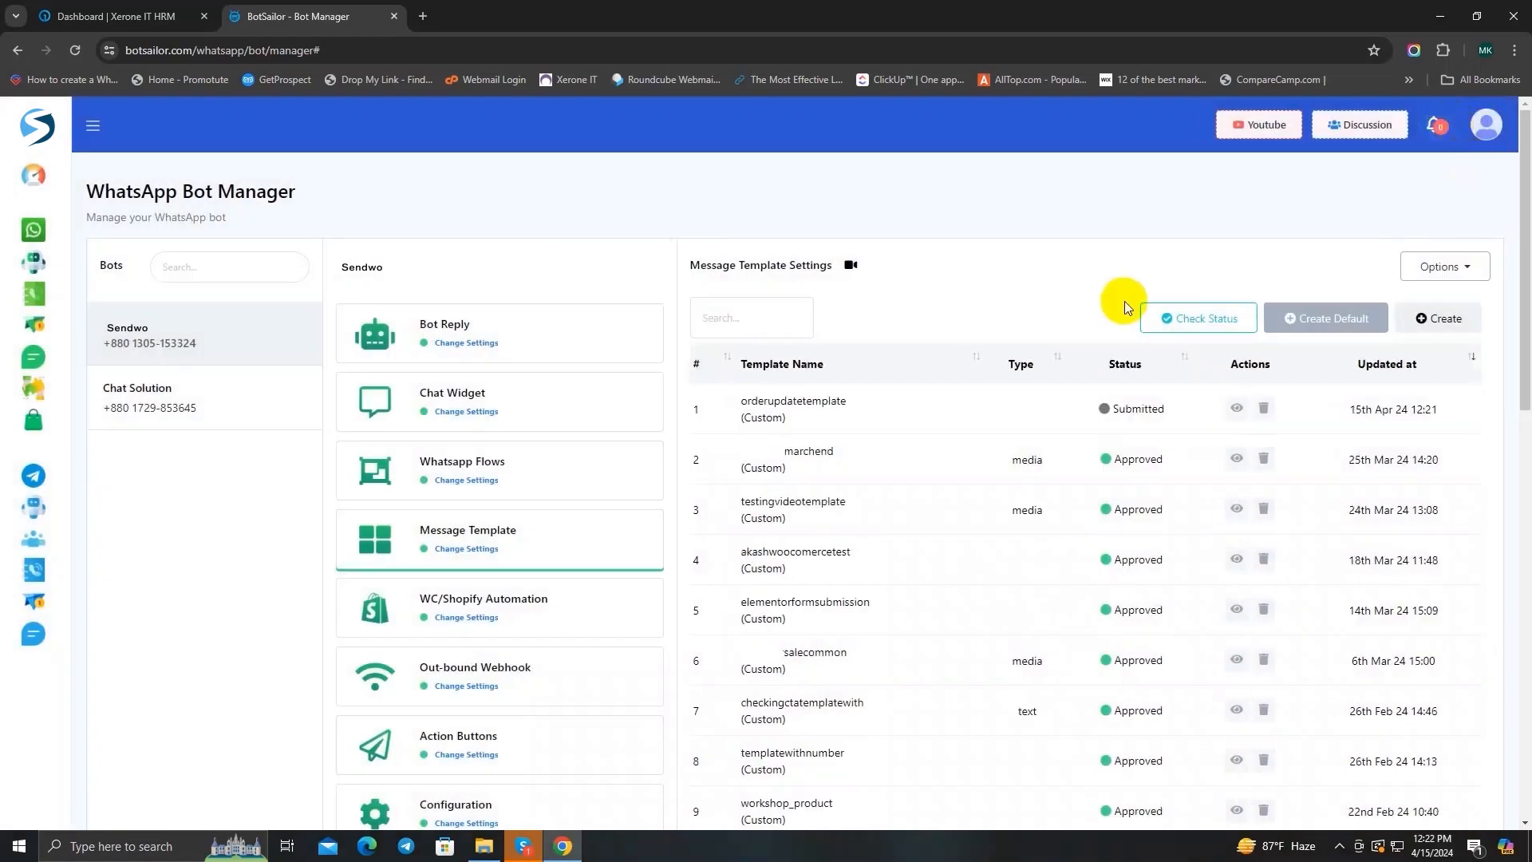
# Step: Synchronize the approval status of the message templates
pyautogui.click(1208, 323)
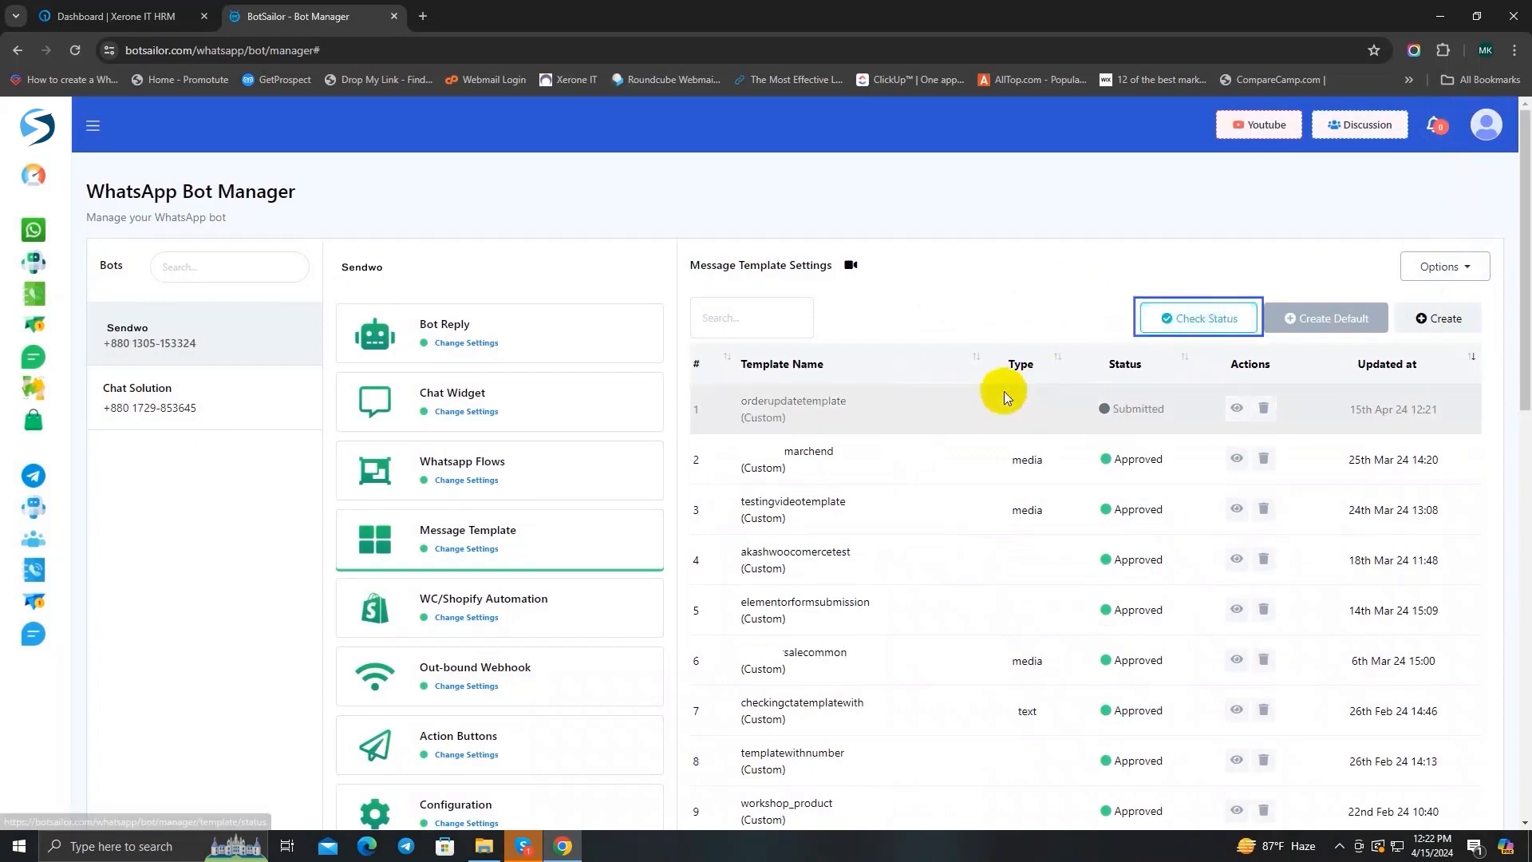
pyautogui.click(1212, 326)
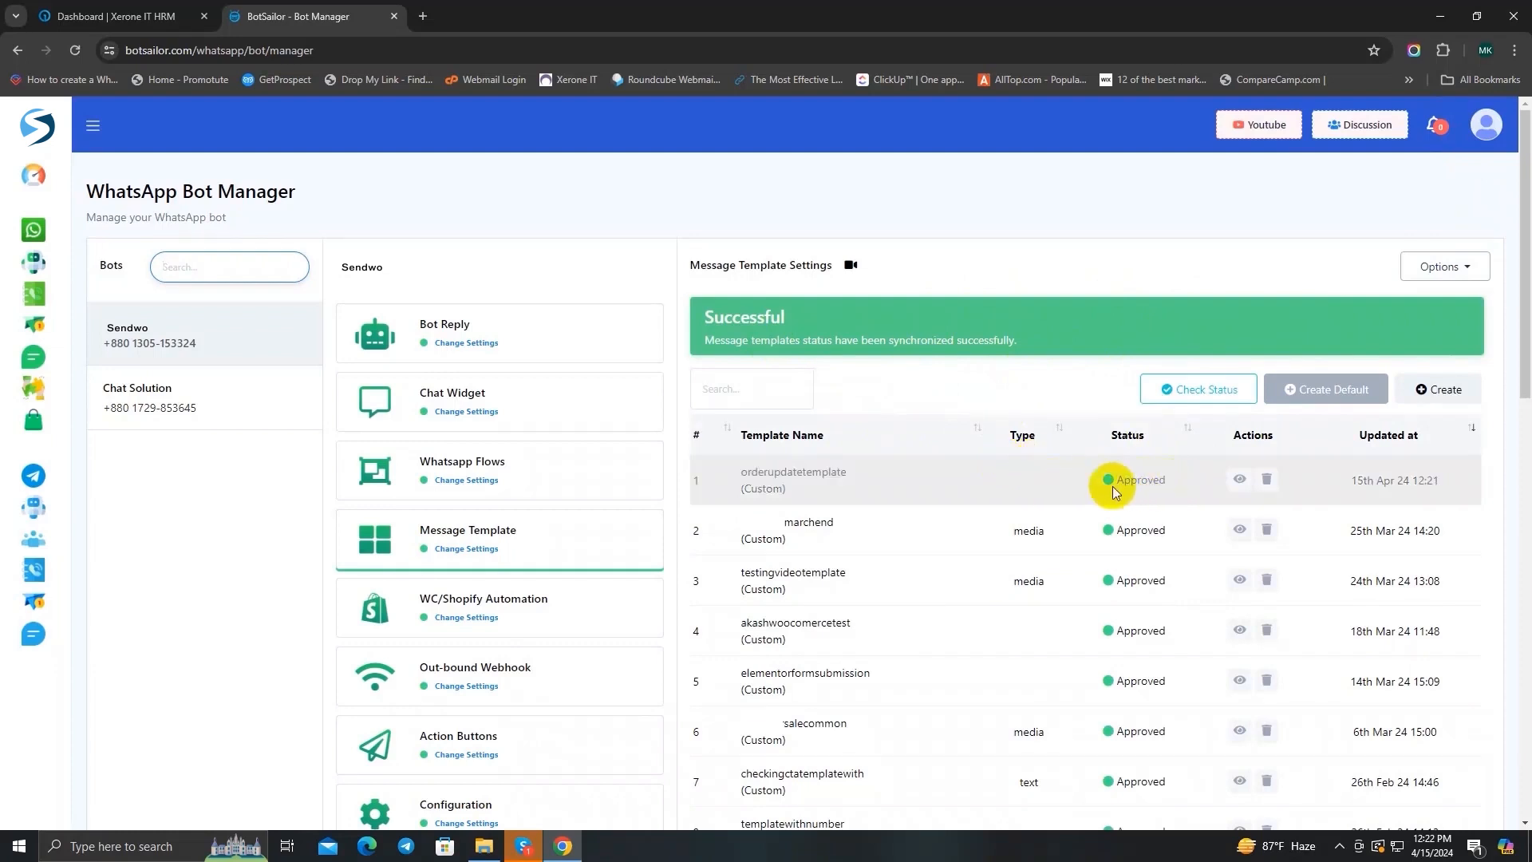
pyautogui.click(1026, 256)
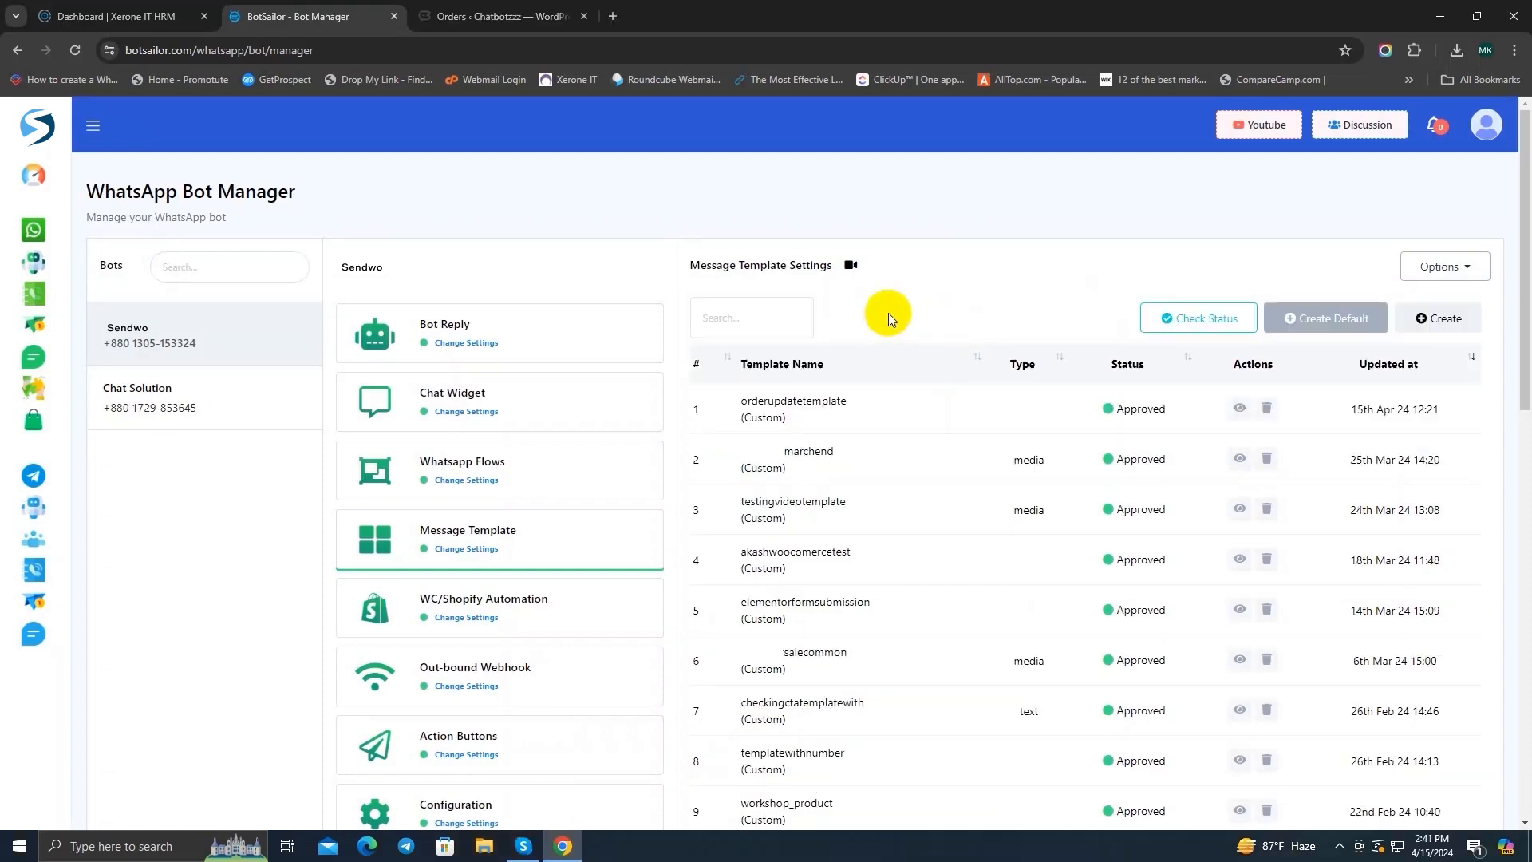
# Step: Go to the WhatsApp webhook workflows and start a new workflow named Order Update Flow
pyautogui.click(36, 177)
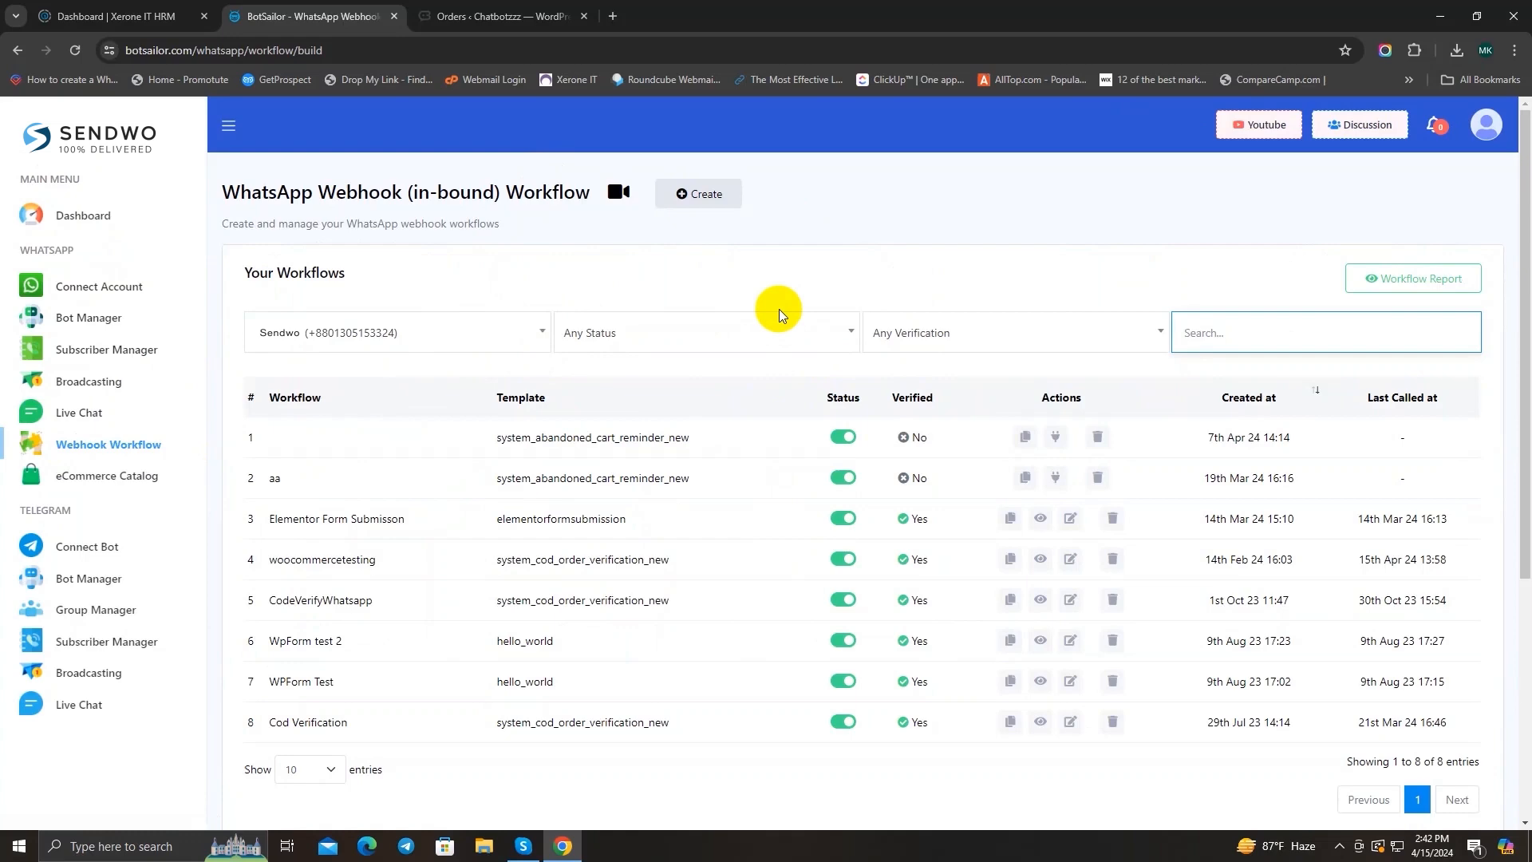
pyautogui.click(681, 197)
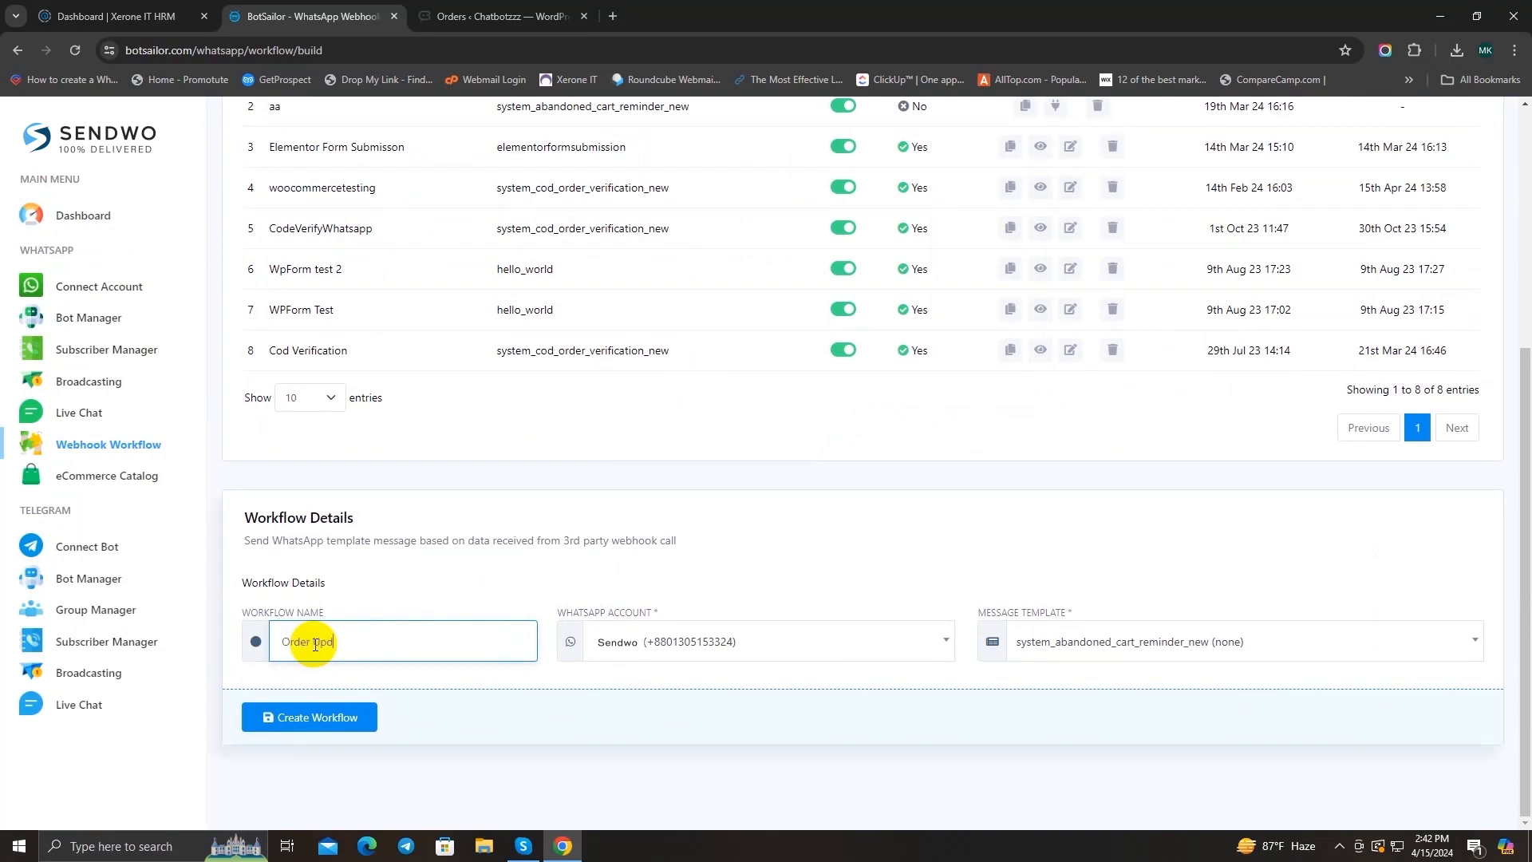
pyautogui.write('Order Update Flow')
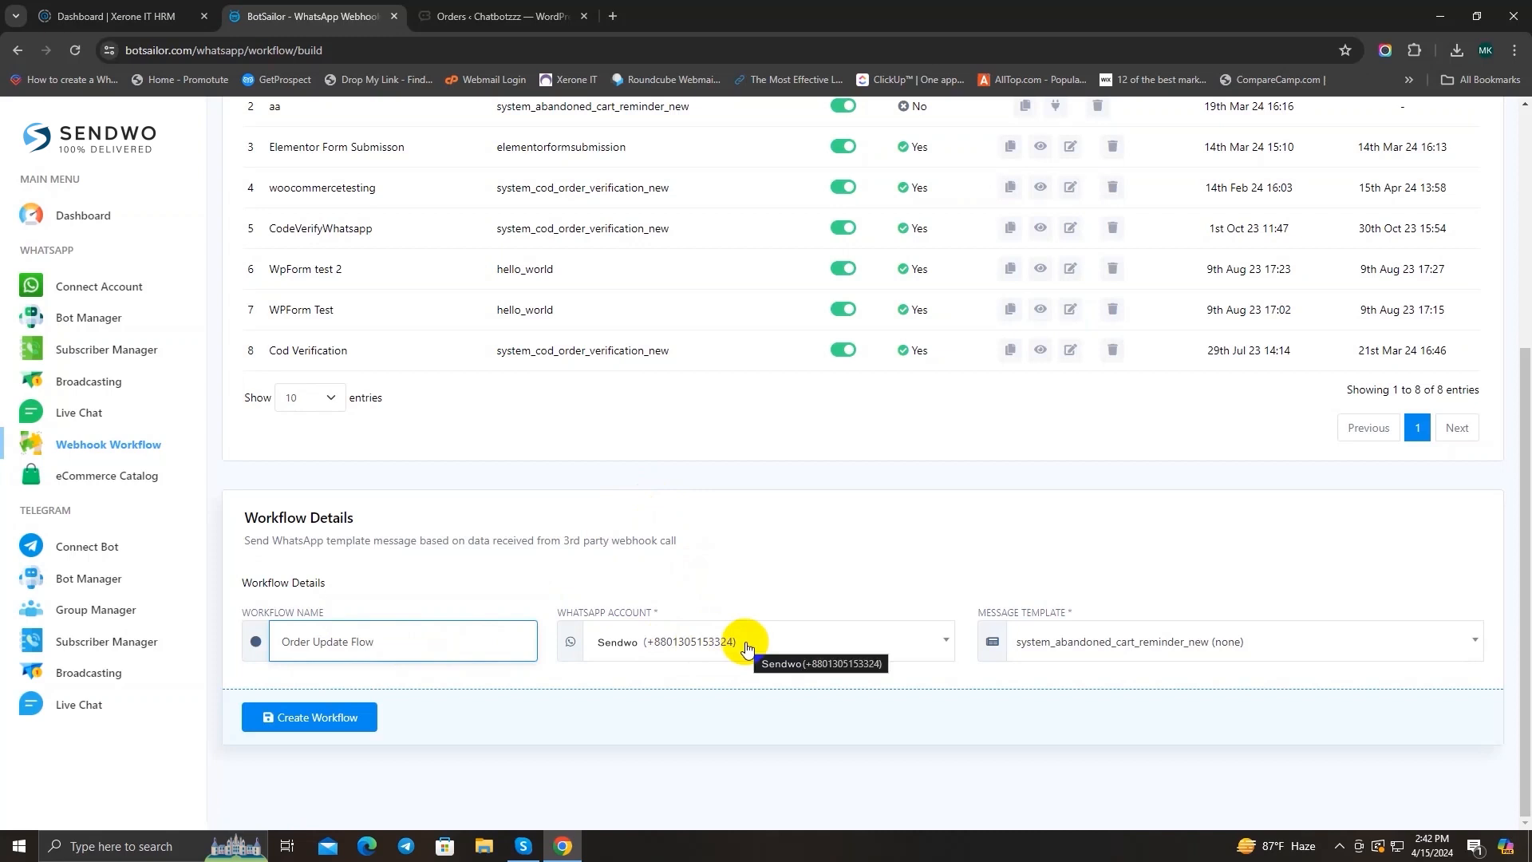
# Step: Assign the Sendwo WhatsApp account and the orderupdatetemplate message template to the workflow, and create it
pyautogui.click(816, 641)
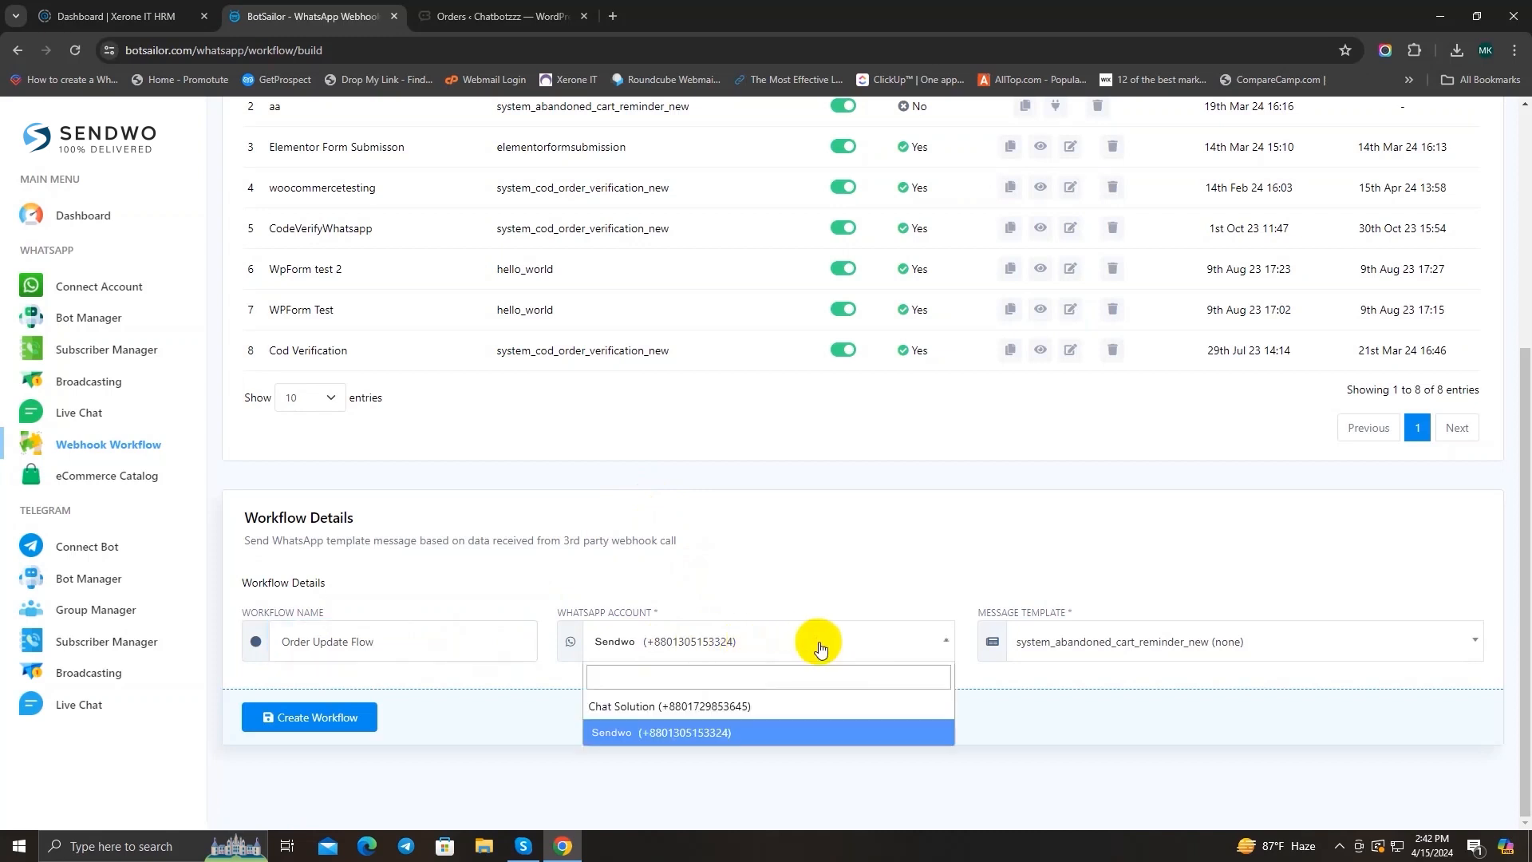
pyautogui.click(758, 730)
pyautogui.click(1078, 655)
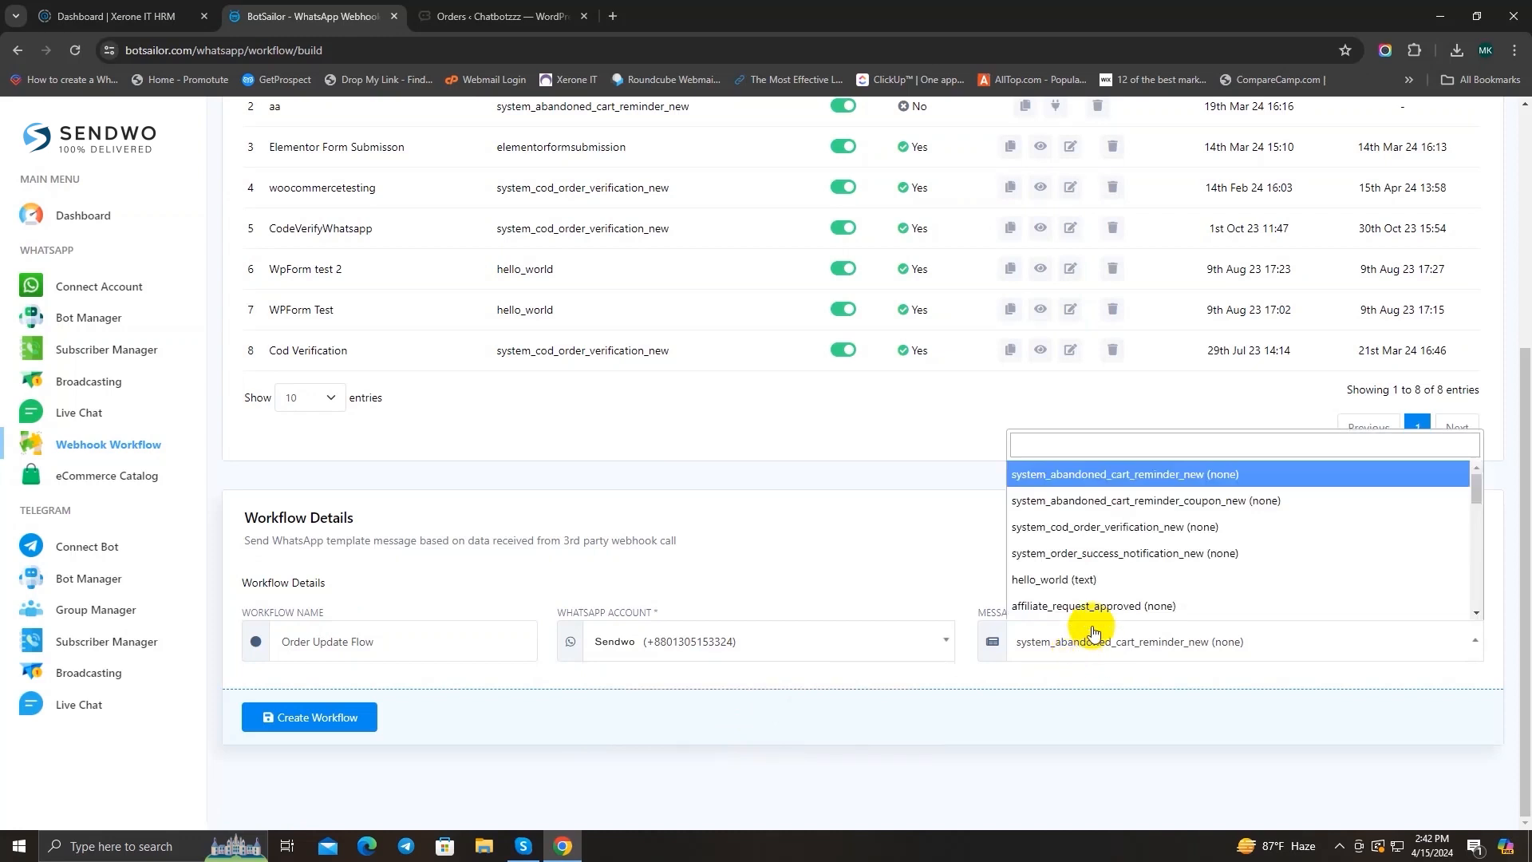
pyautogui.scroll(-5, 1123, 583)
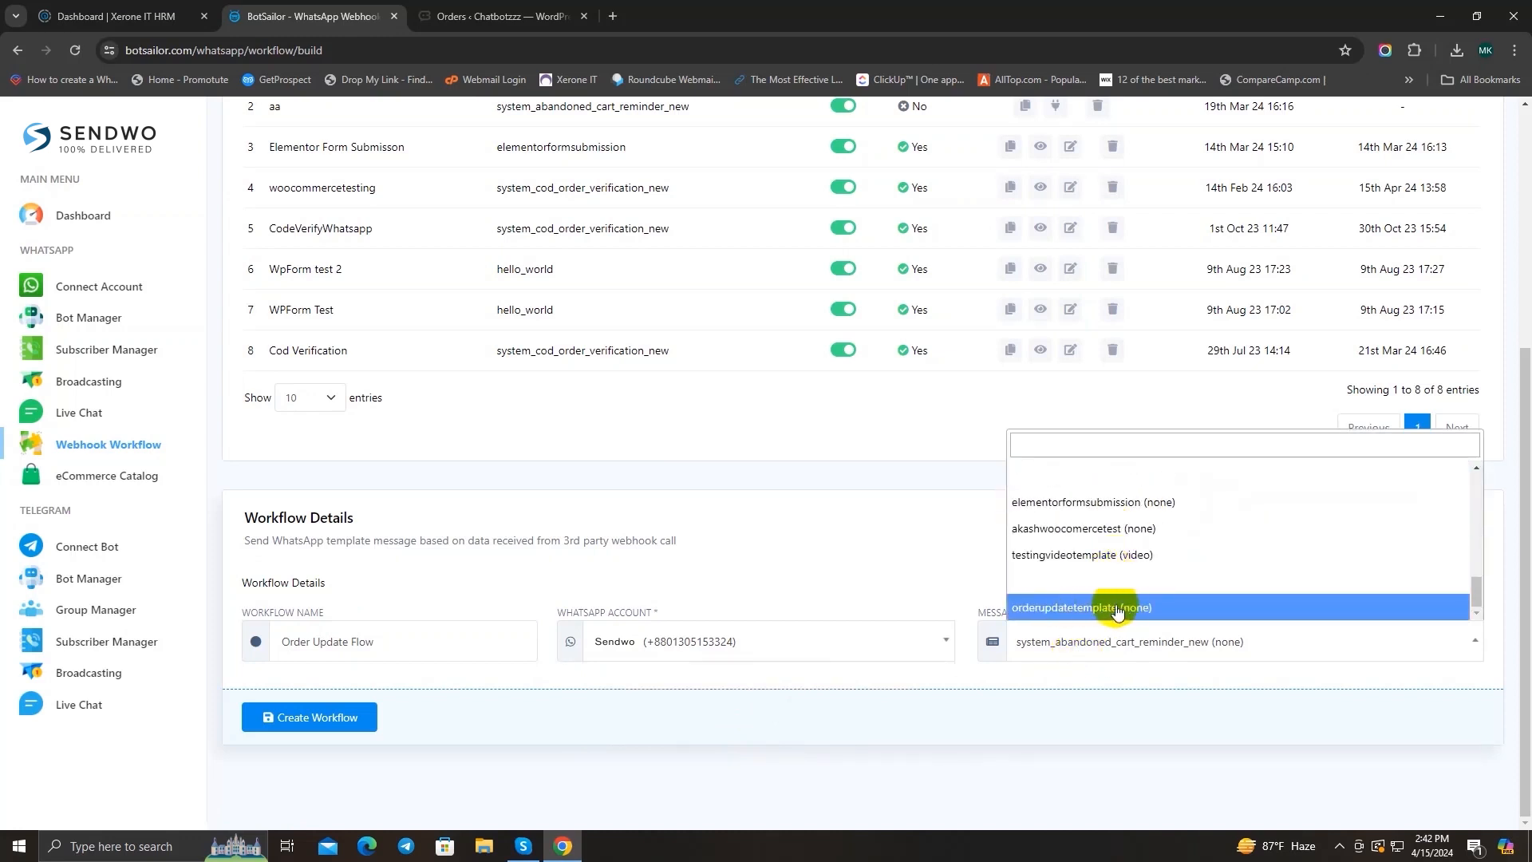
pyautogui.click(1170, 608)
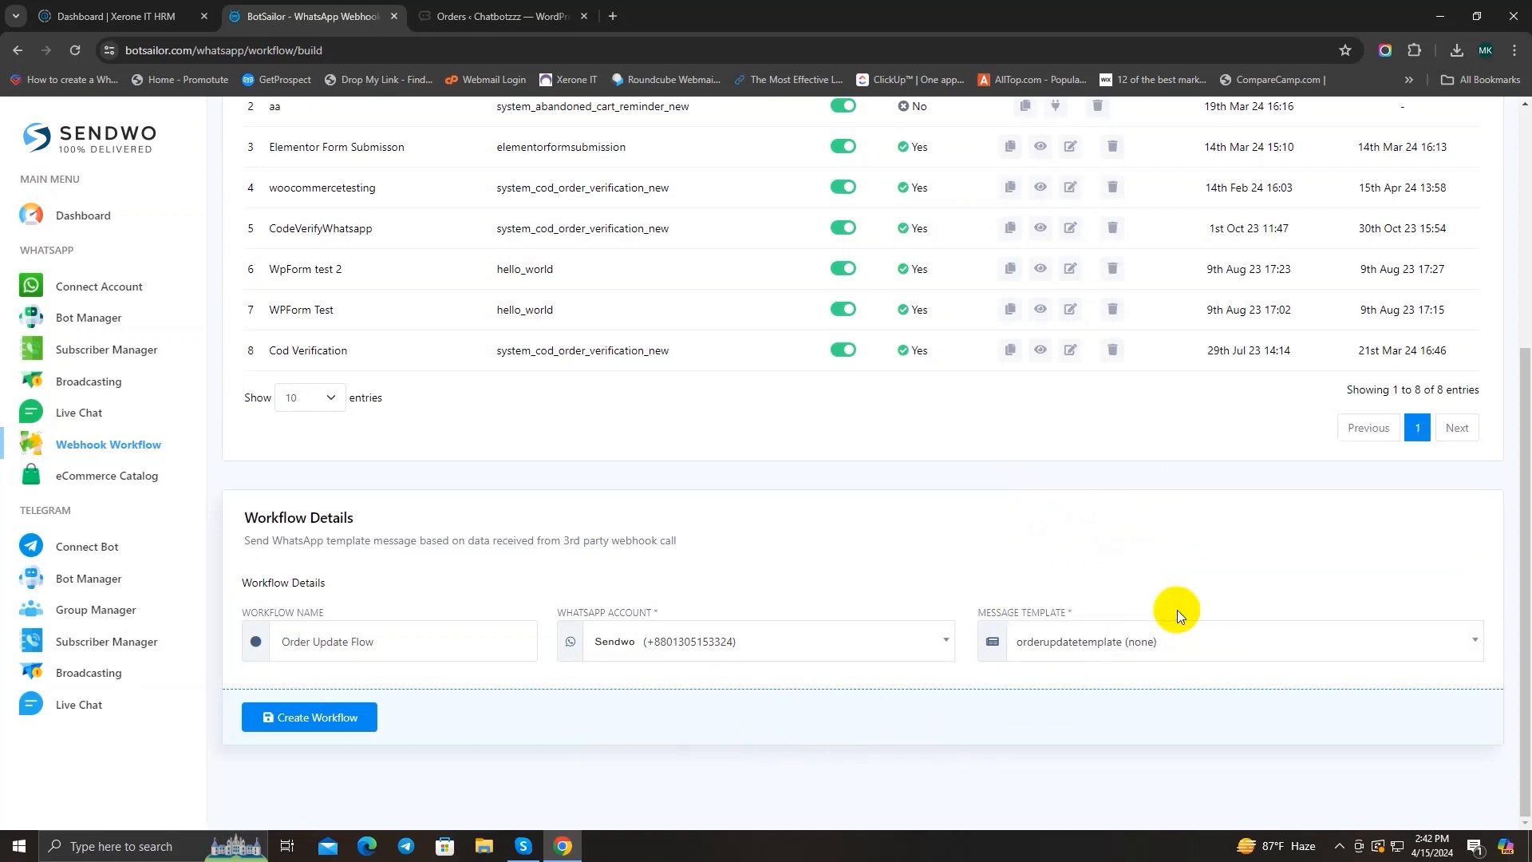
pyautogui.click(324, 720)
# Step: Copy the new workflow's webhook callback URL
pyautogui.scroll(-3, 324, 719)
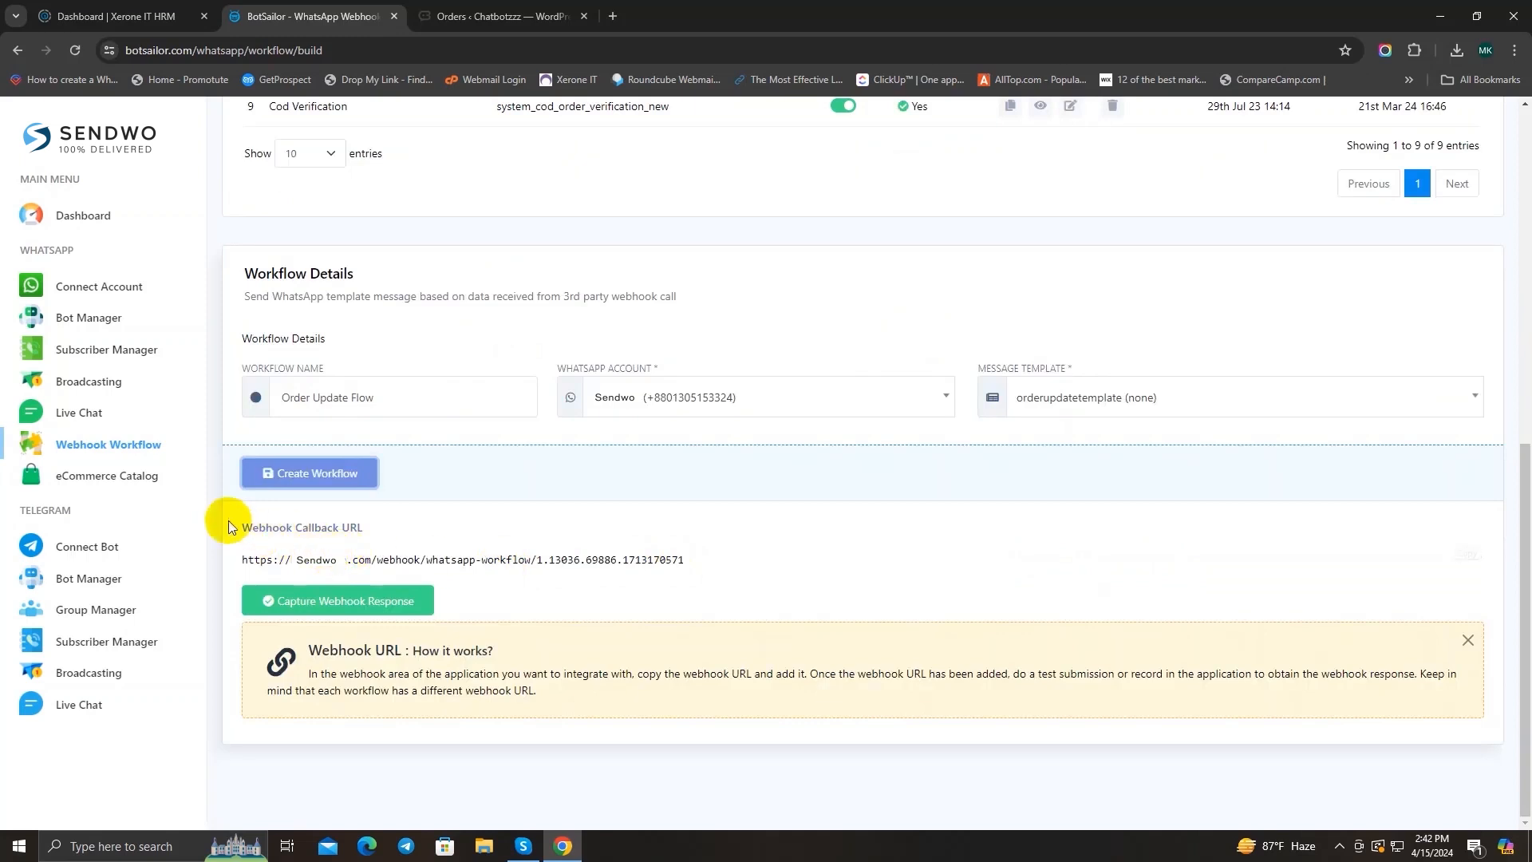
pyautogui.moveTo(225, 513); pyautogui.dragTo(402, 543)
pyautogui.click(609, 562)
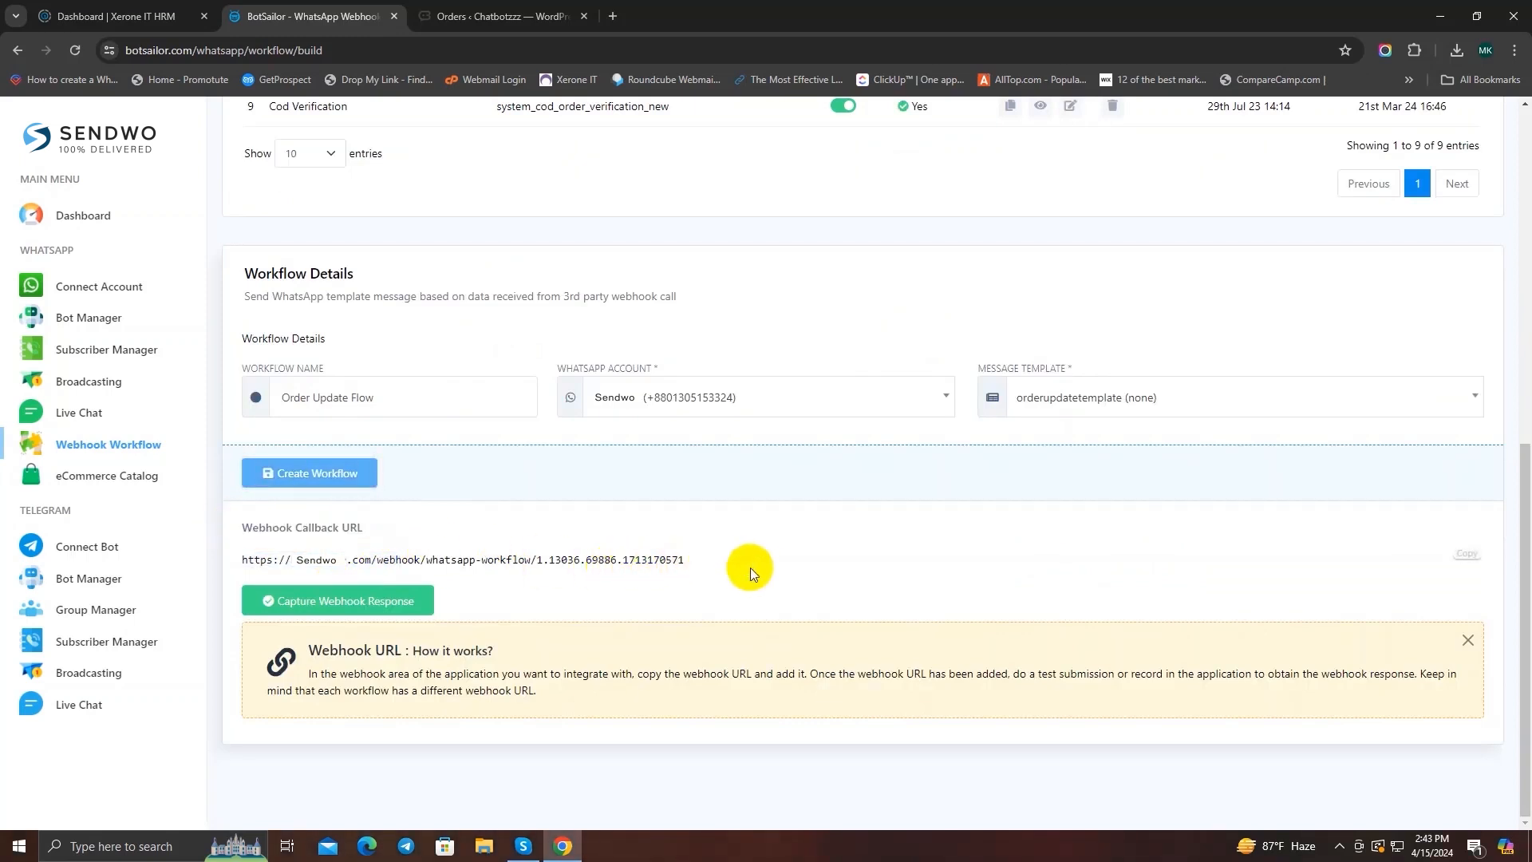
pyautogui.moveTo(249, 559); pyautogui.dragTo(661, 557)
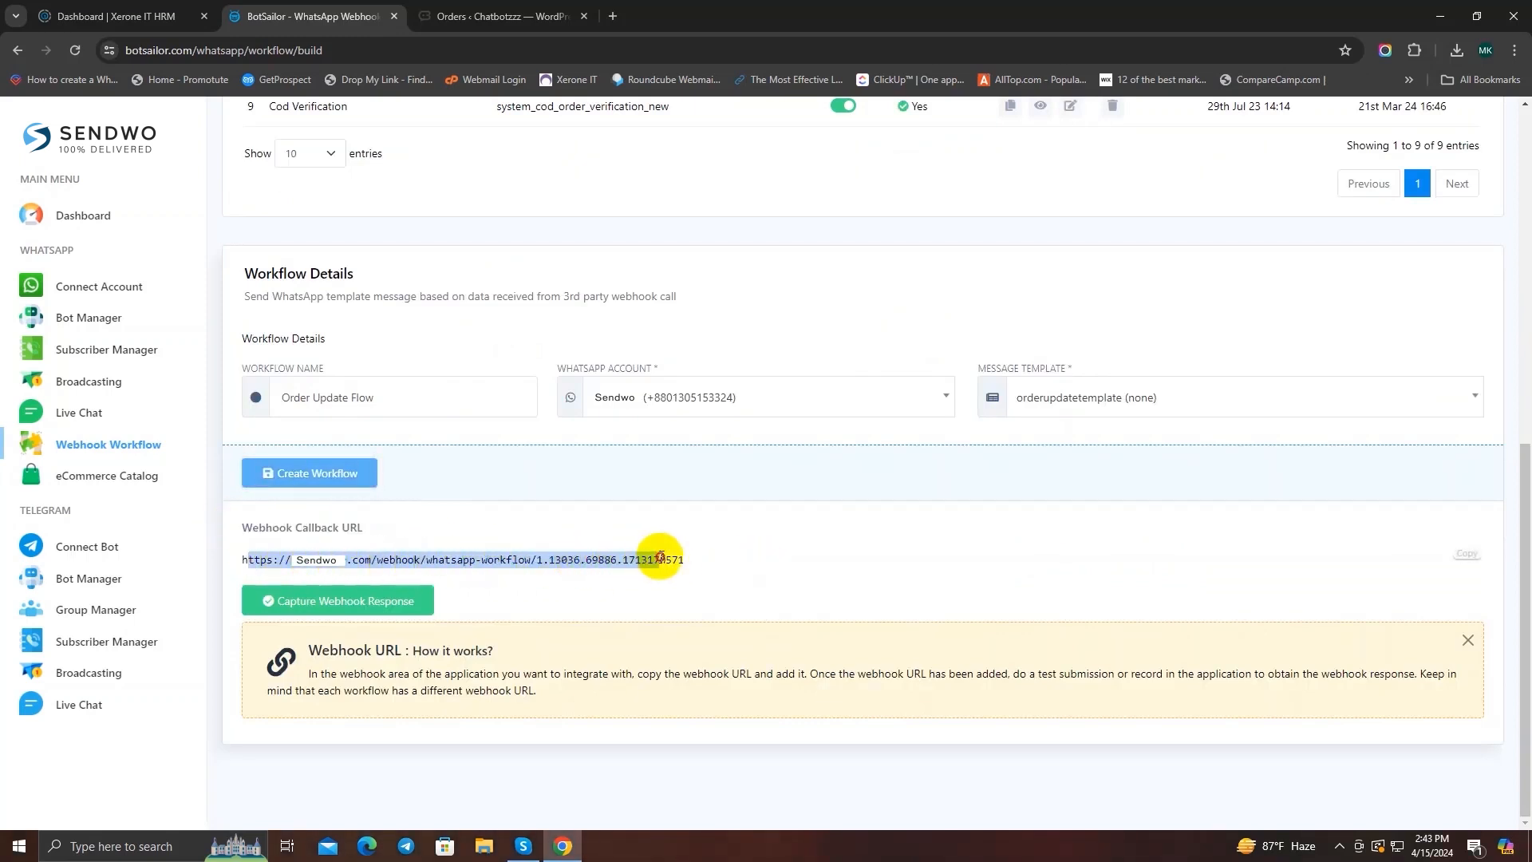
pyautogui.click(723, 560)
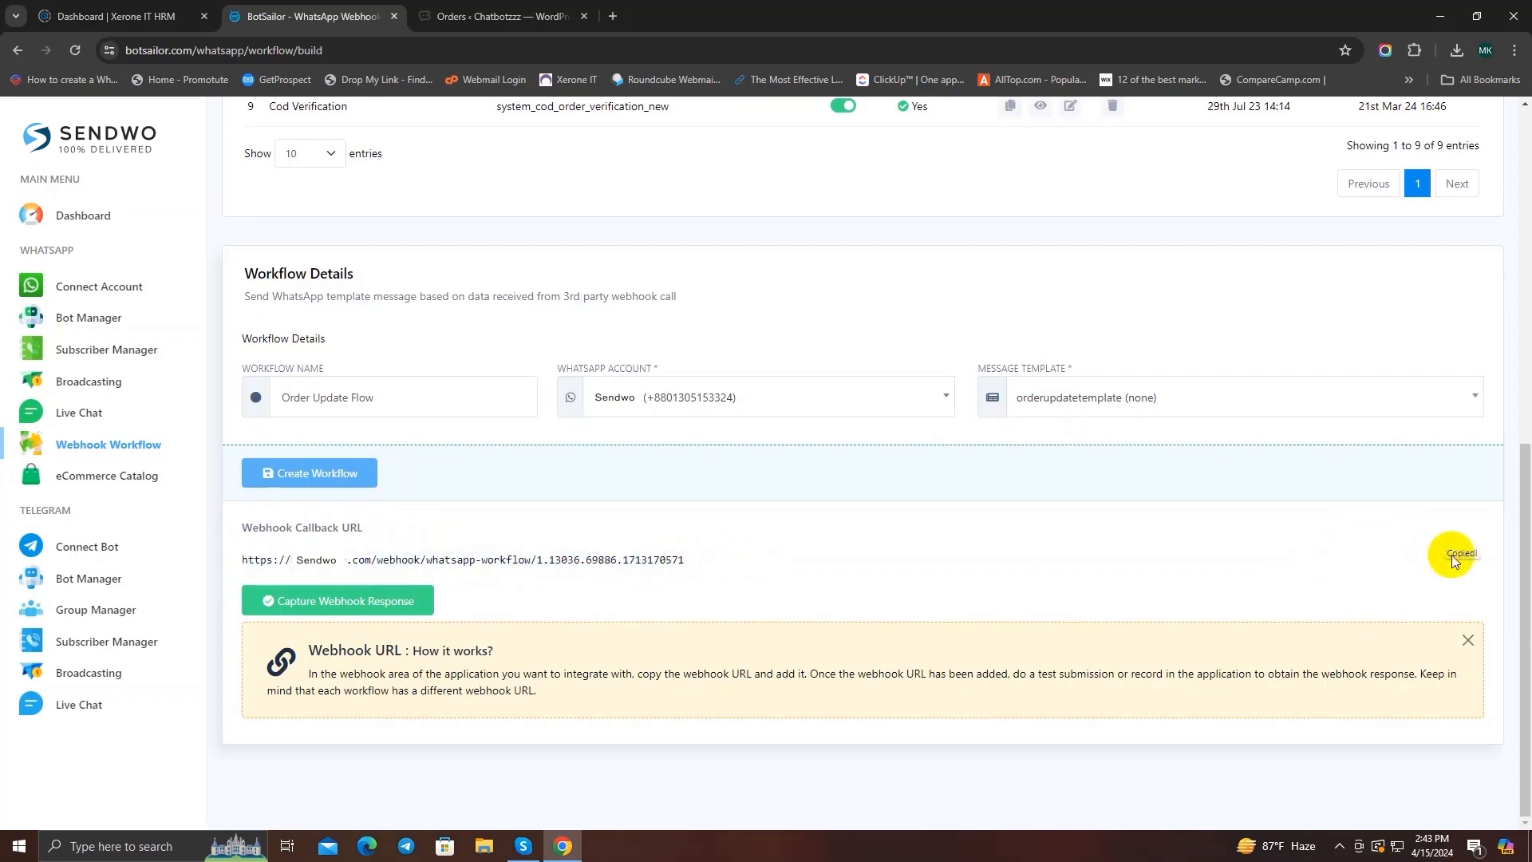
# Step: Switch to the WordPress store admin and open the Webhooks section of WooCommerce's advanced settings
pyautogui.click(494, 16)
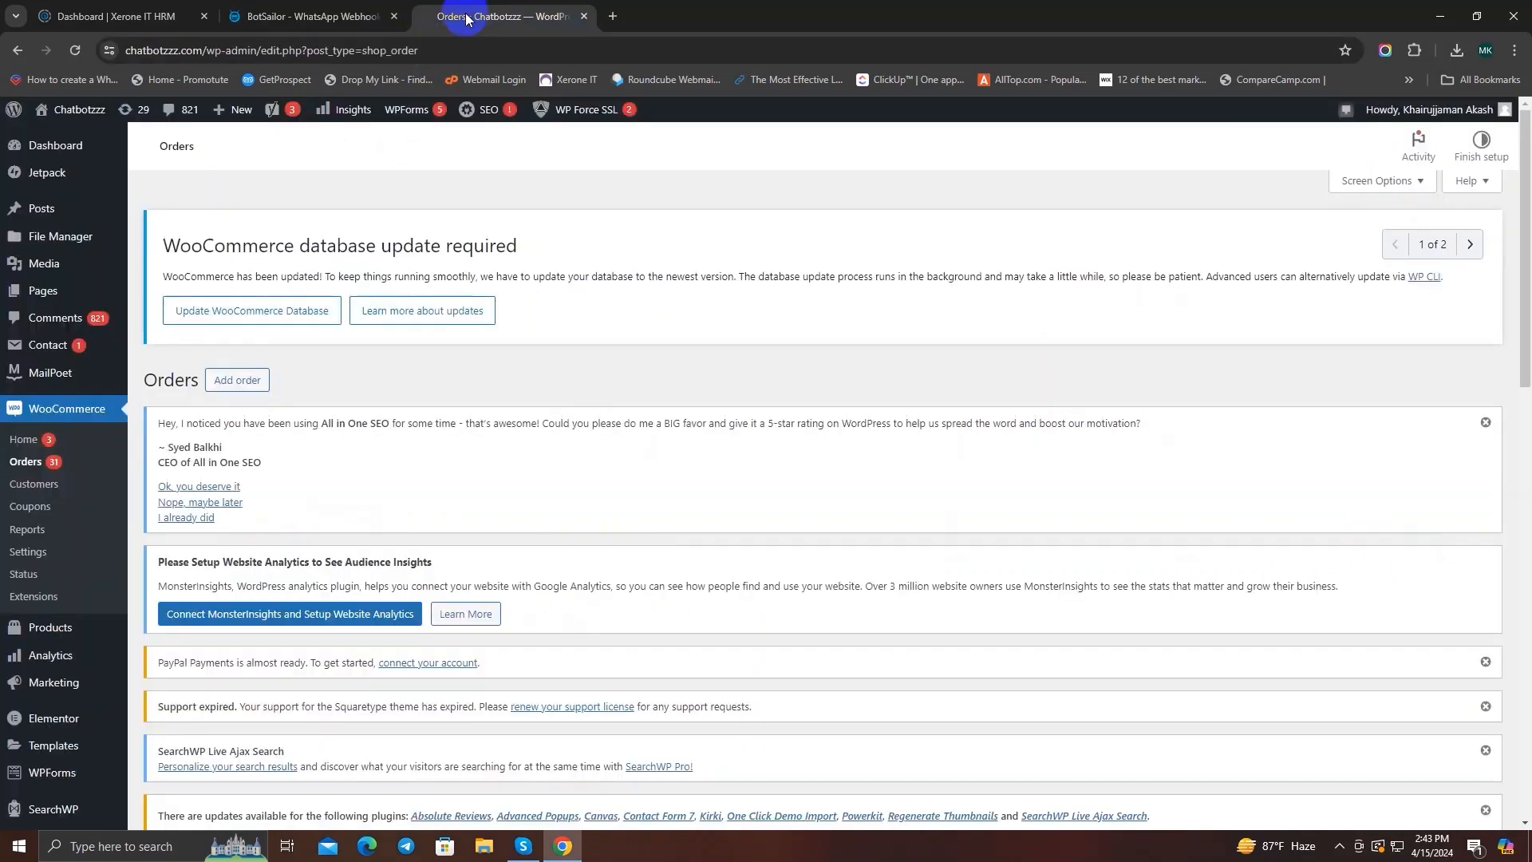
pyautogui.click(33, 553)
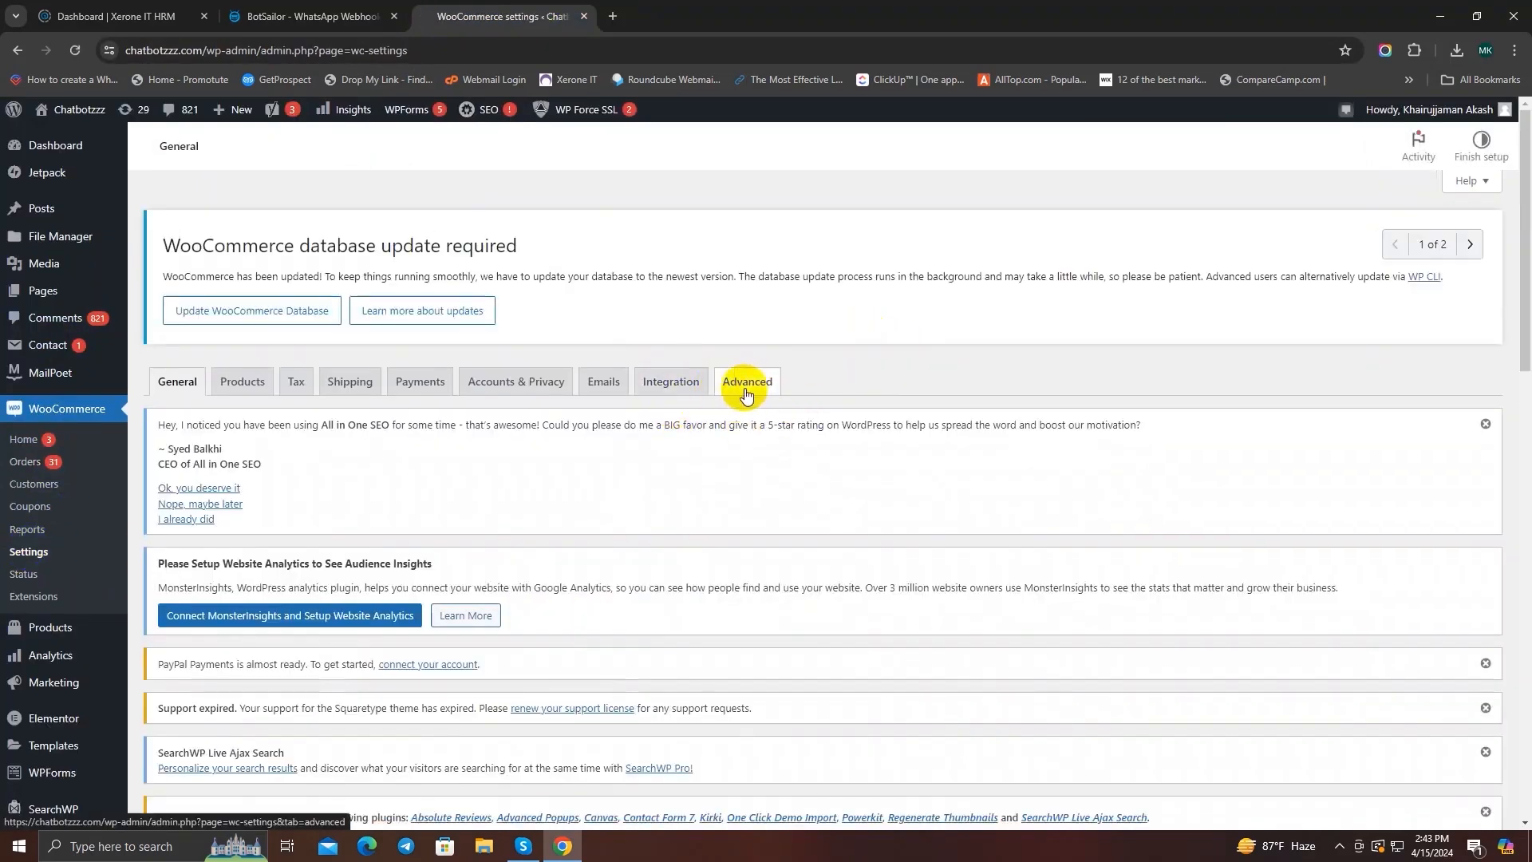
pyautogui.click(746, 396)
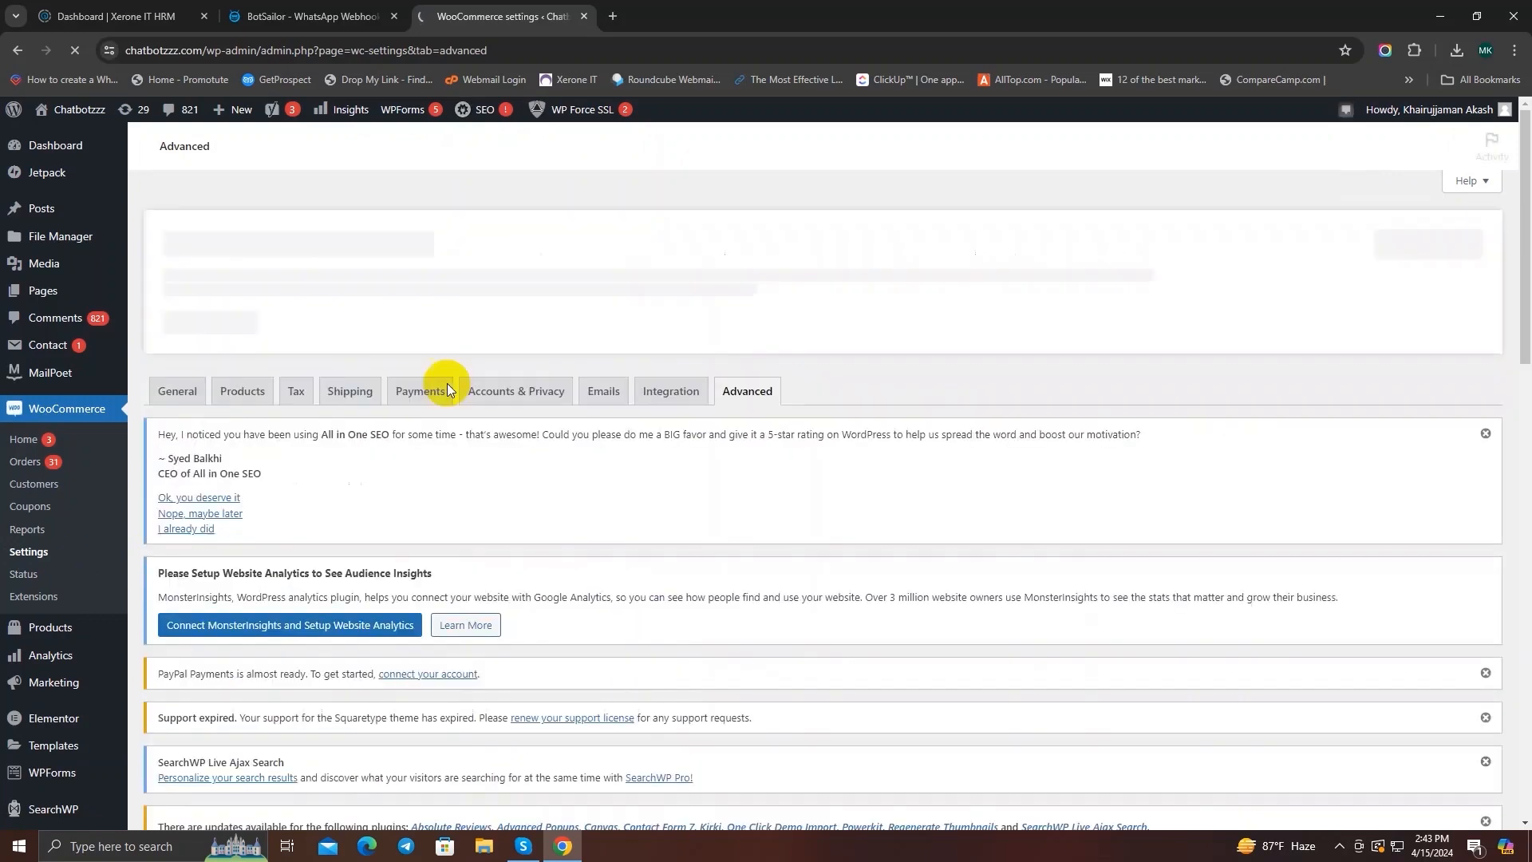
pyautogui.scroll(-2, 434, 396)
pyautogui.scroll(-5, 434, 400)
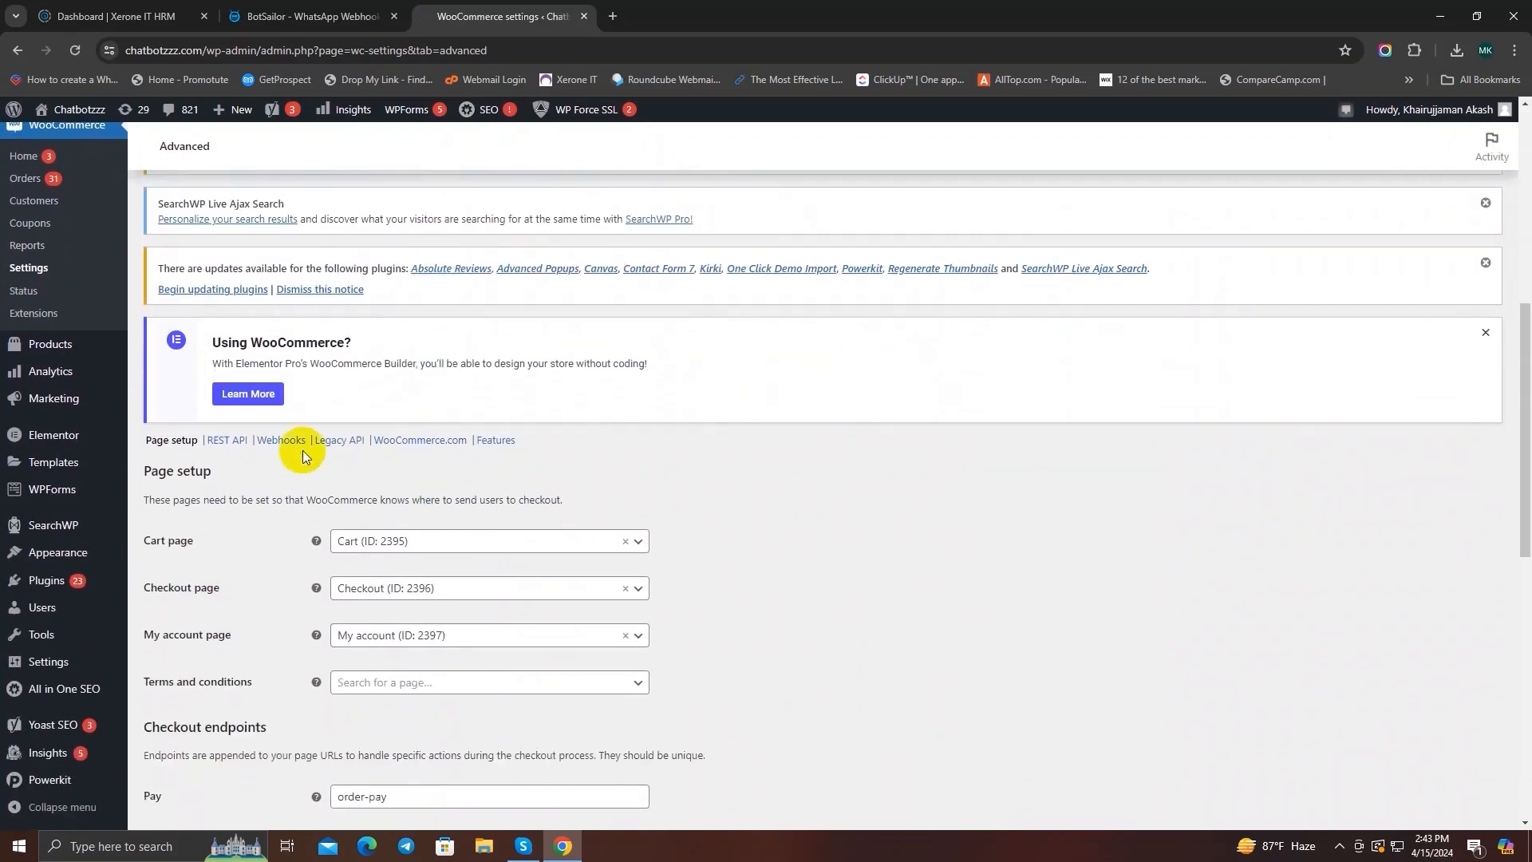
pyautogui.moveTo(213, 474); pyautogui.dragTo(136, 477)
pyautogui.click(135, 477)
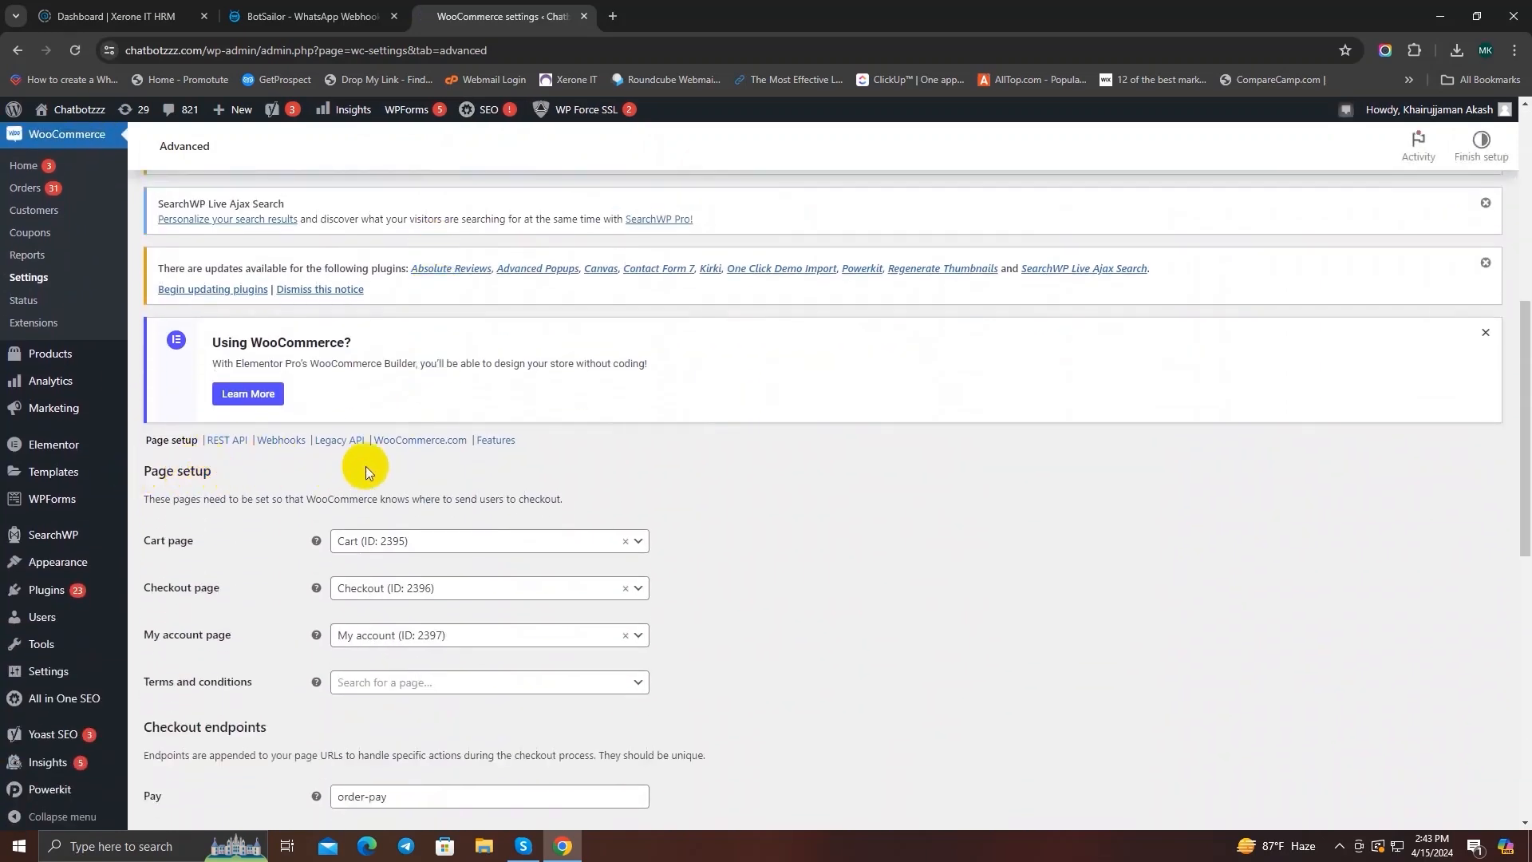
pyautogui.click(279, 447)
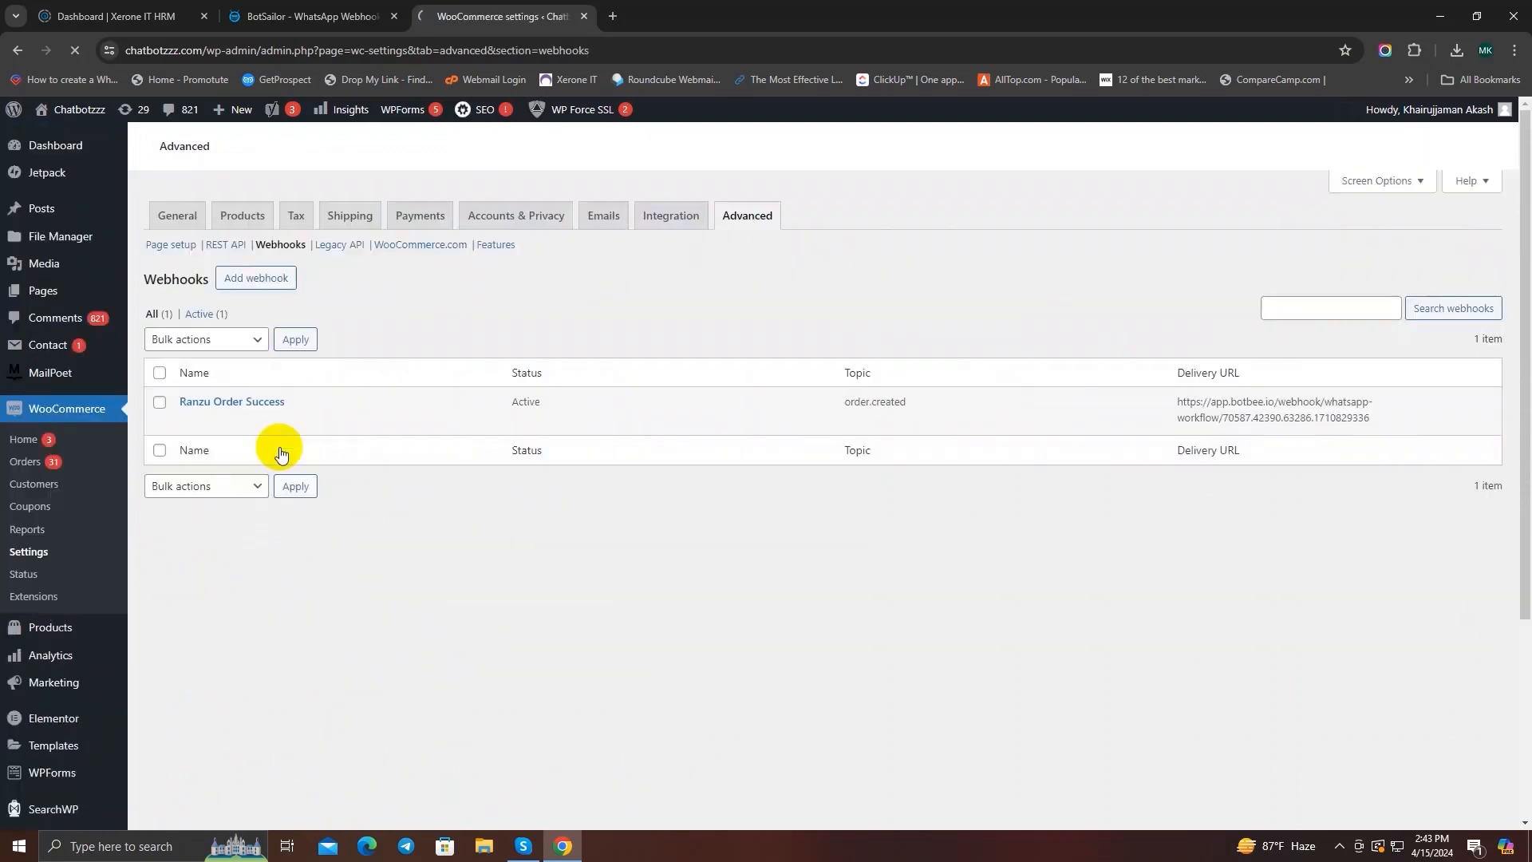
# Step: Add a new WooCommerce webhook and name it Order Update Webhook
pyautogui.scroll(-4, 533, 389)
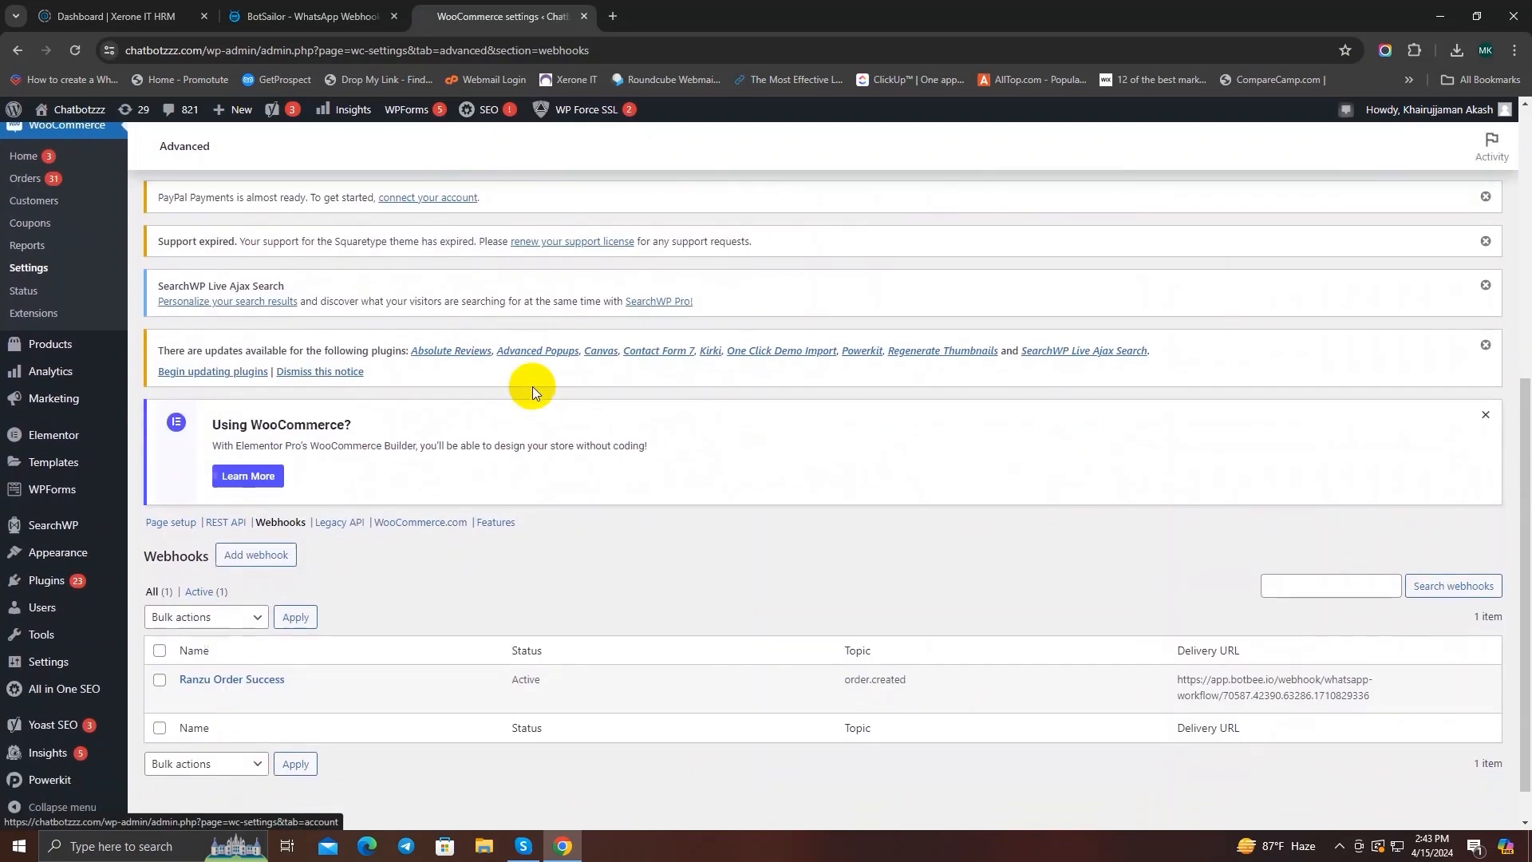
pyautogui.click(249, 512)
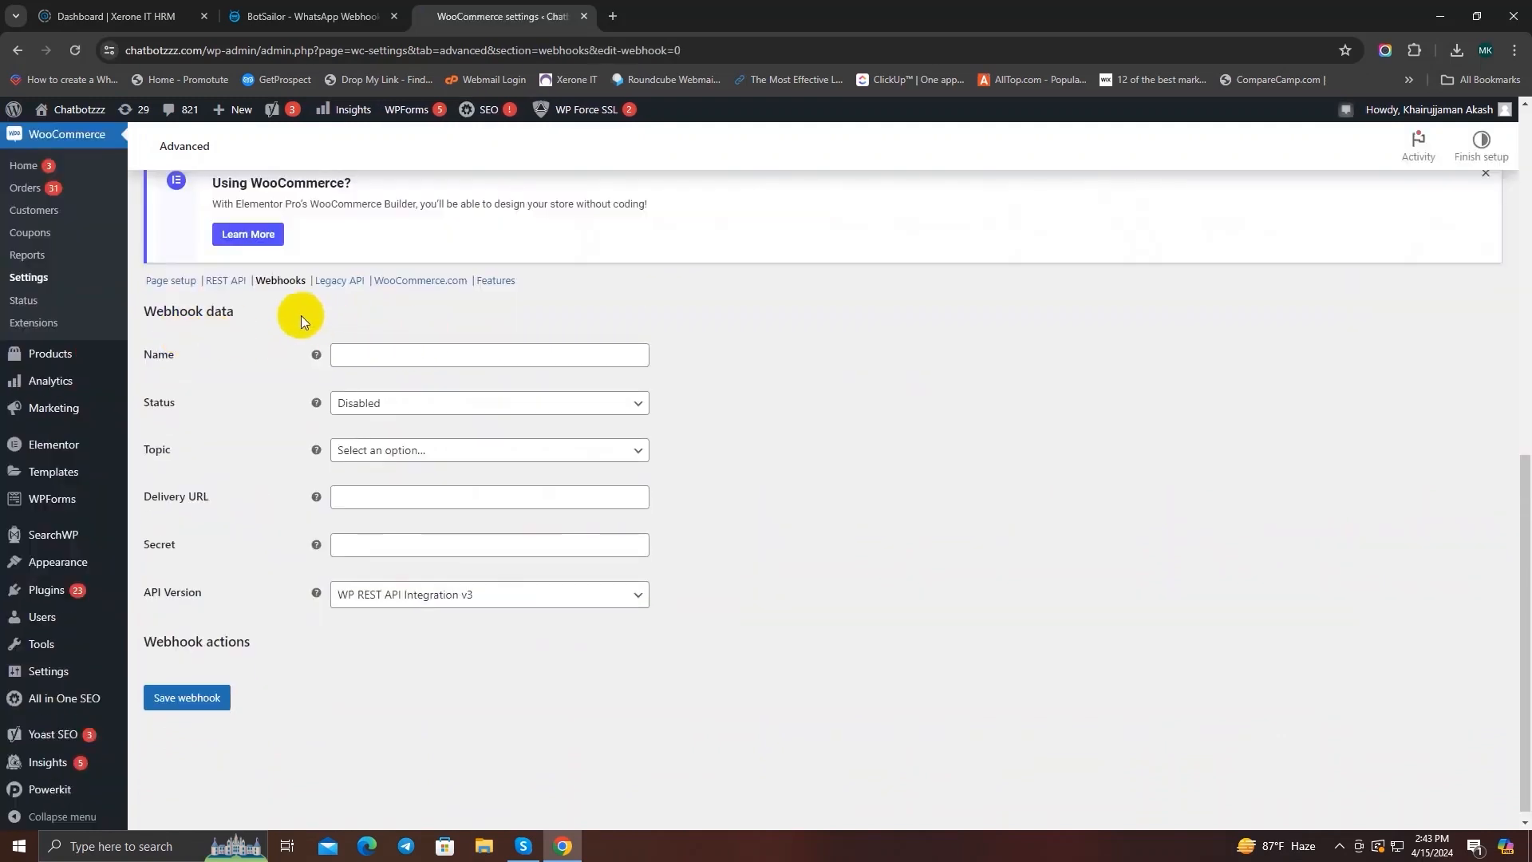
pyautogui.moveTo(236, 312); pyautogui.dragTo(128, 314)
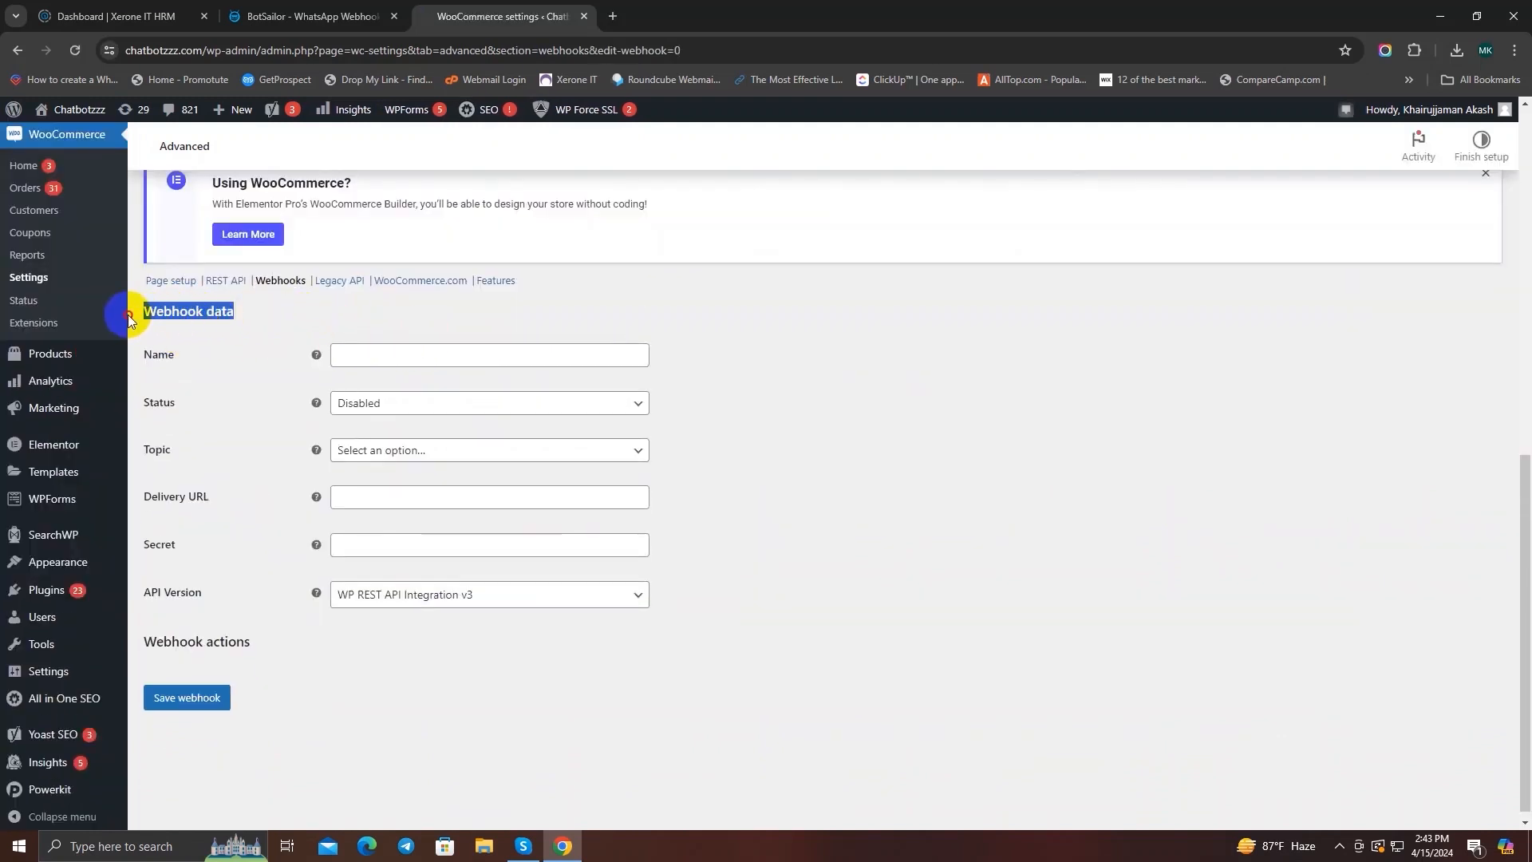
pyautogui.click(263, 321)
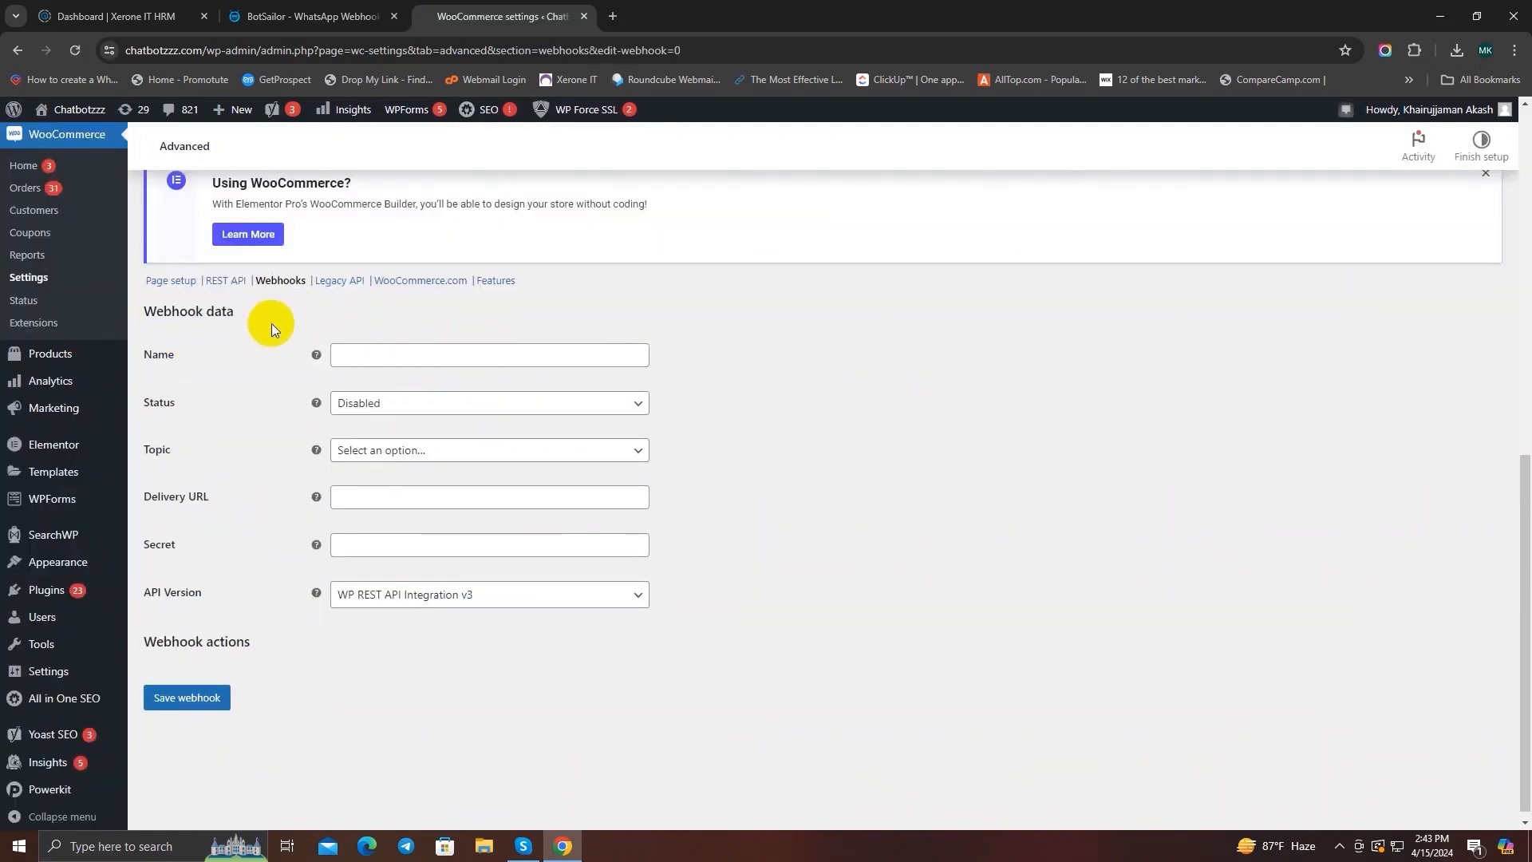
pyautogui.click(383, 356)
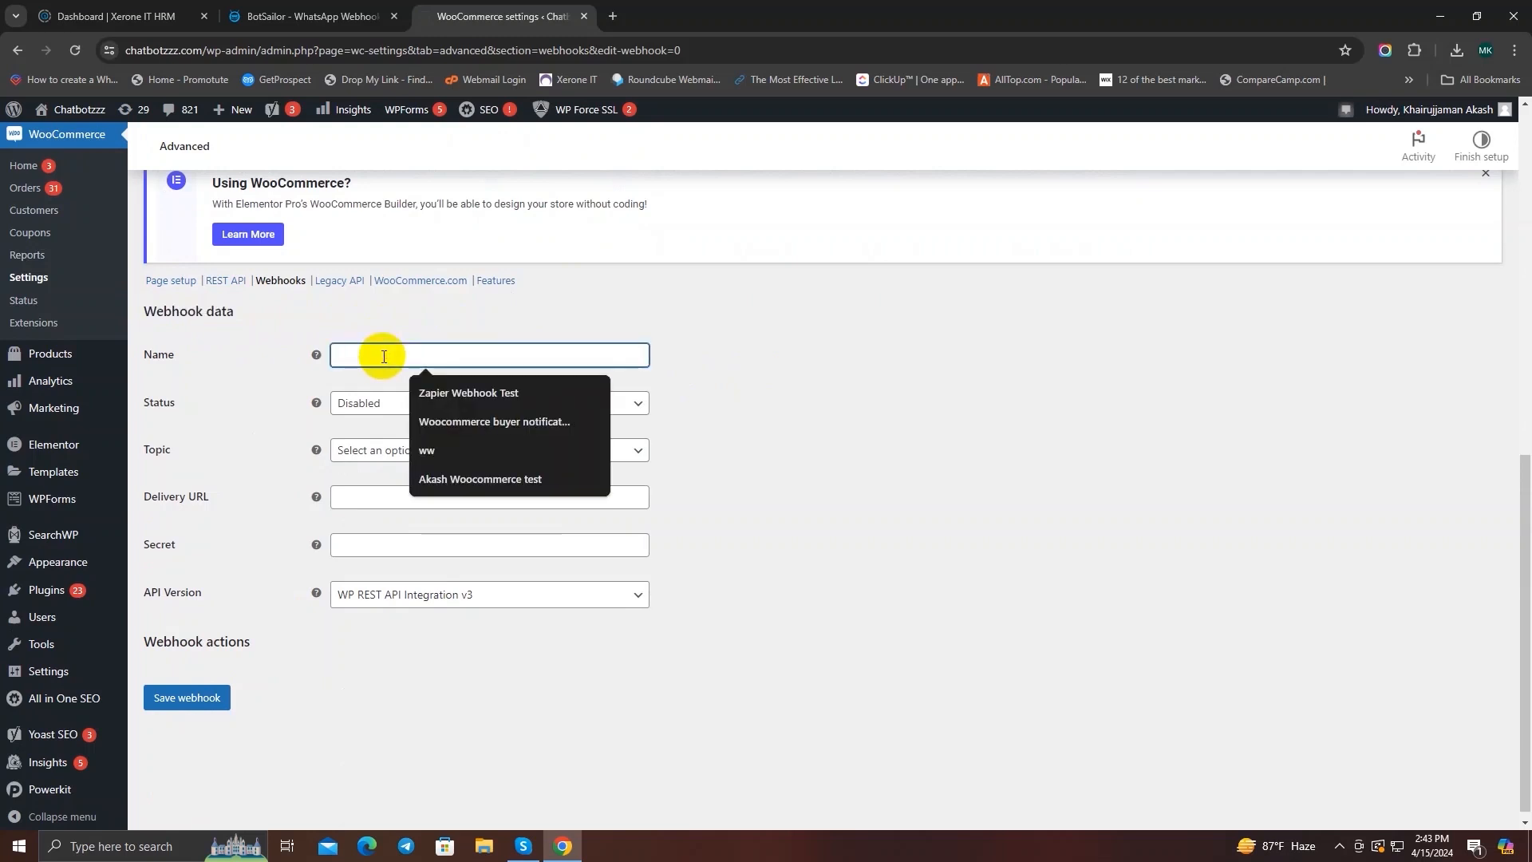
pyautogui.write('Order Upda')
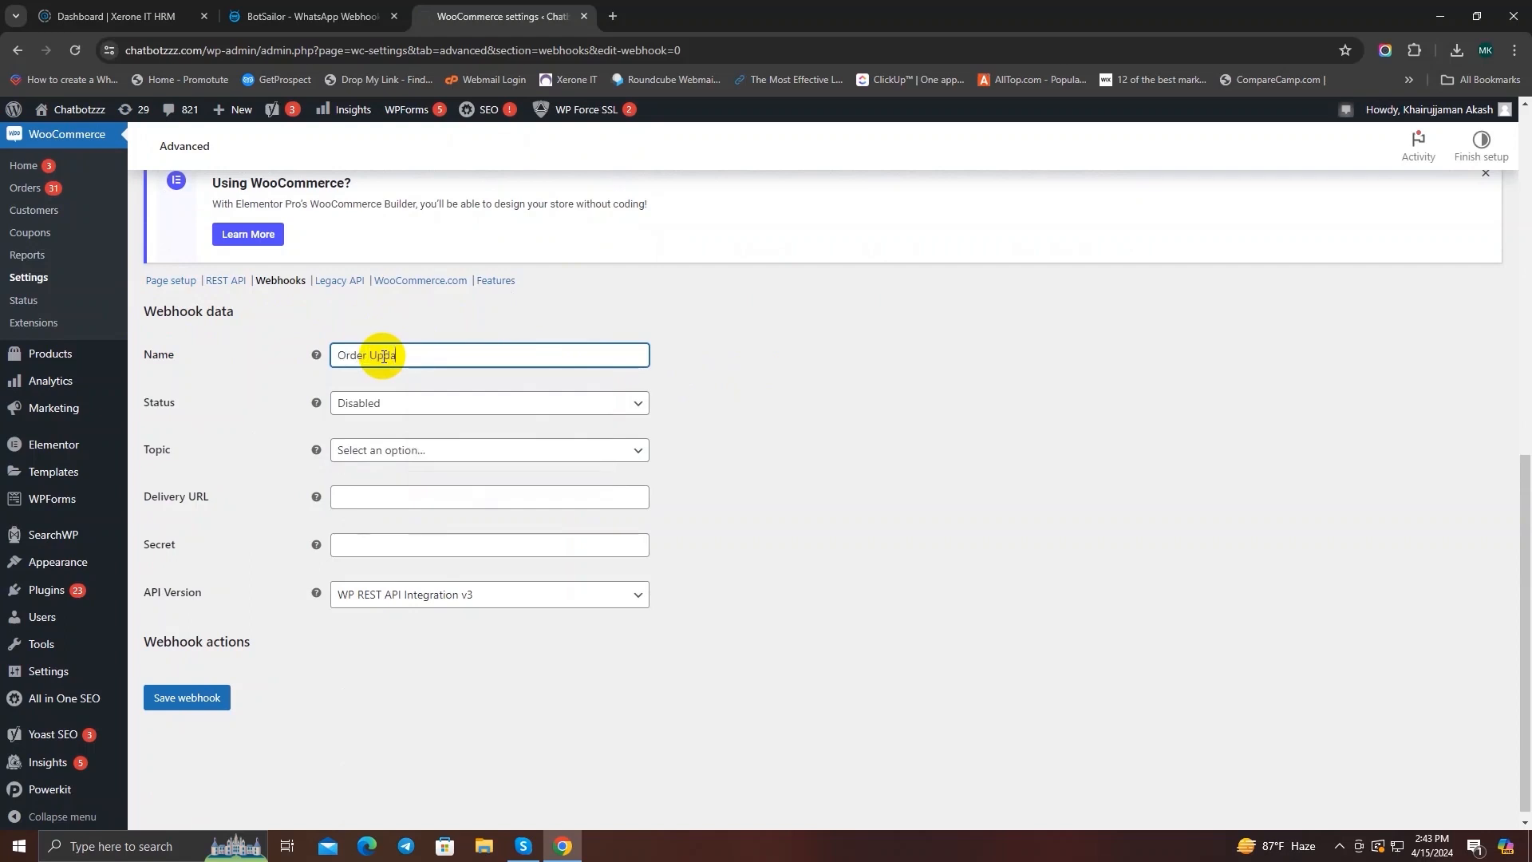
pyautogui.write('te Webhook')
# Step: Set the webhook's status to Active and its topic to Order updated
pyautogui.click(495, 404)
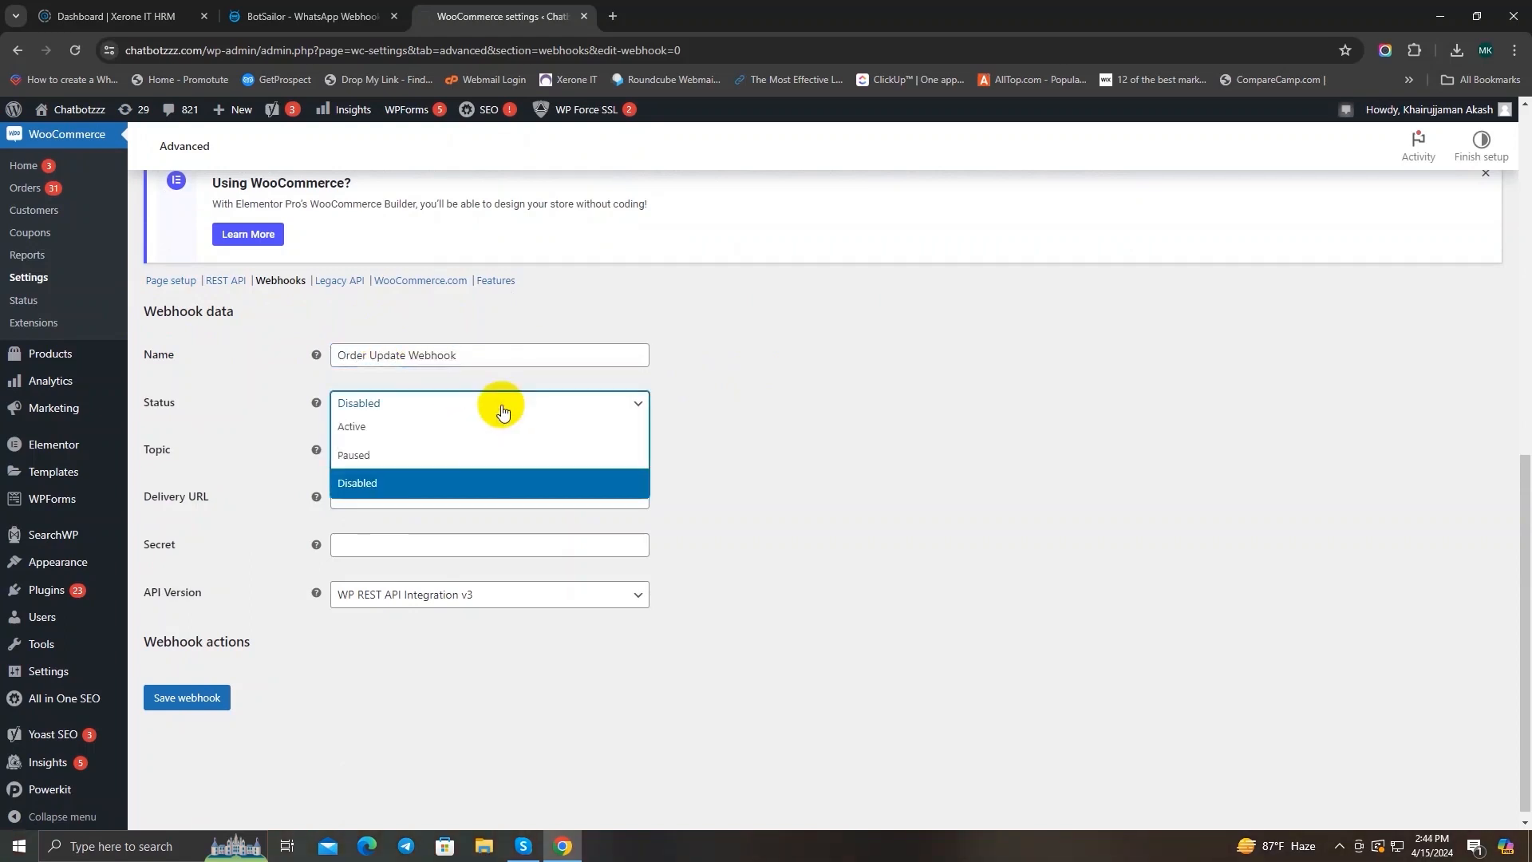
pyautogui.click(453, 428)
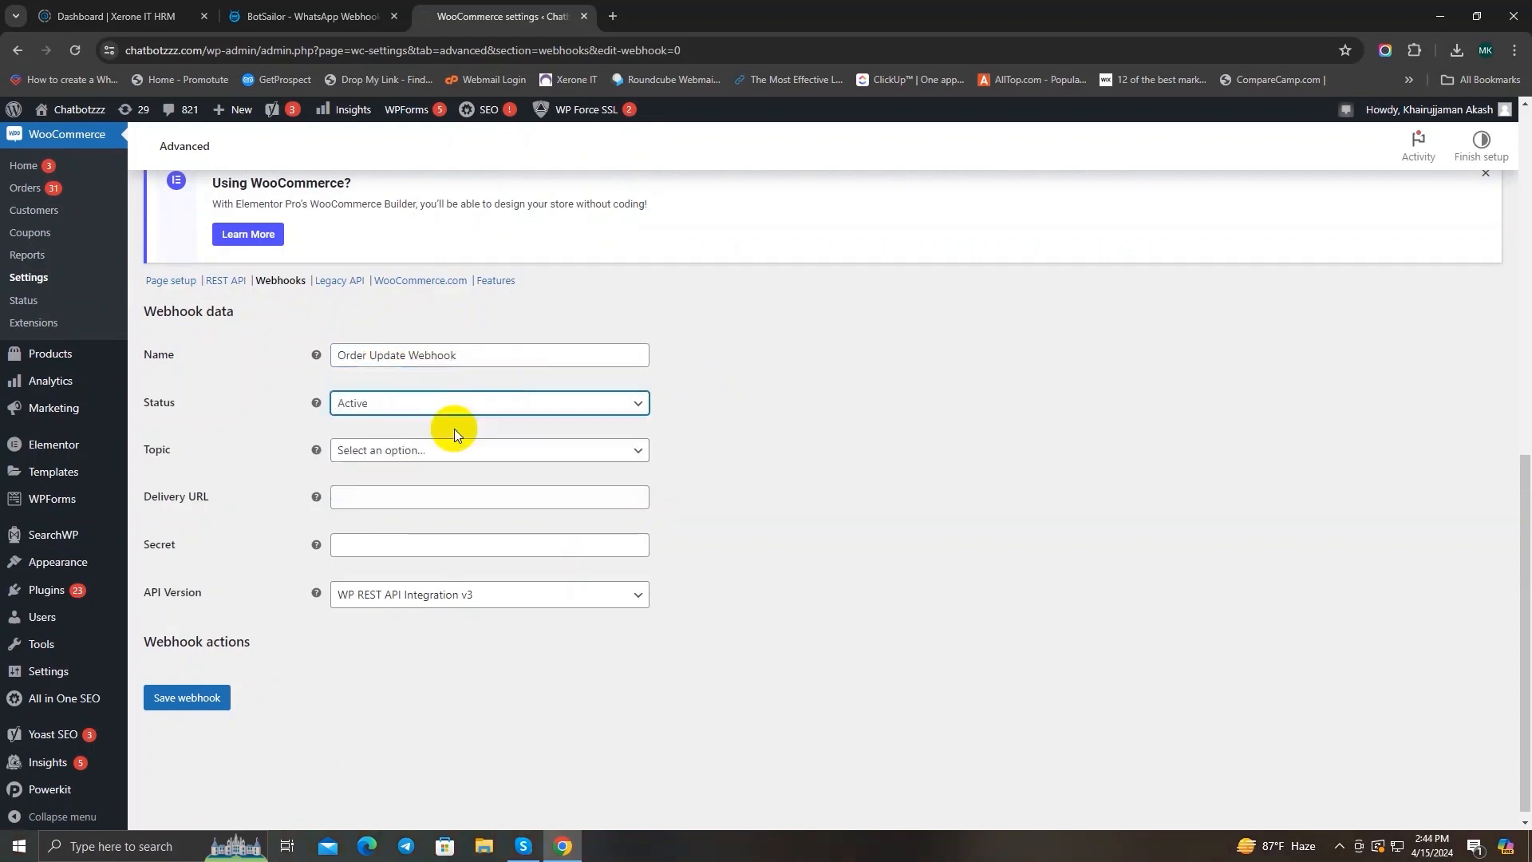
pyautogui.click(532, 458)
pyautogui.click(532, 458)
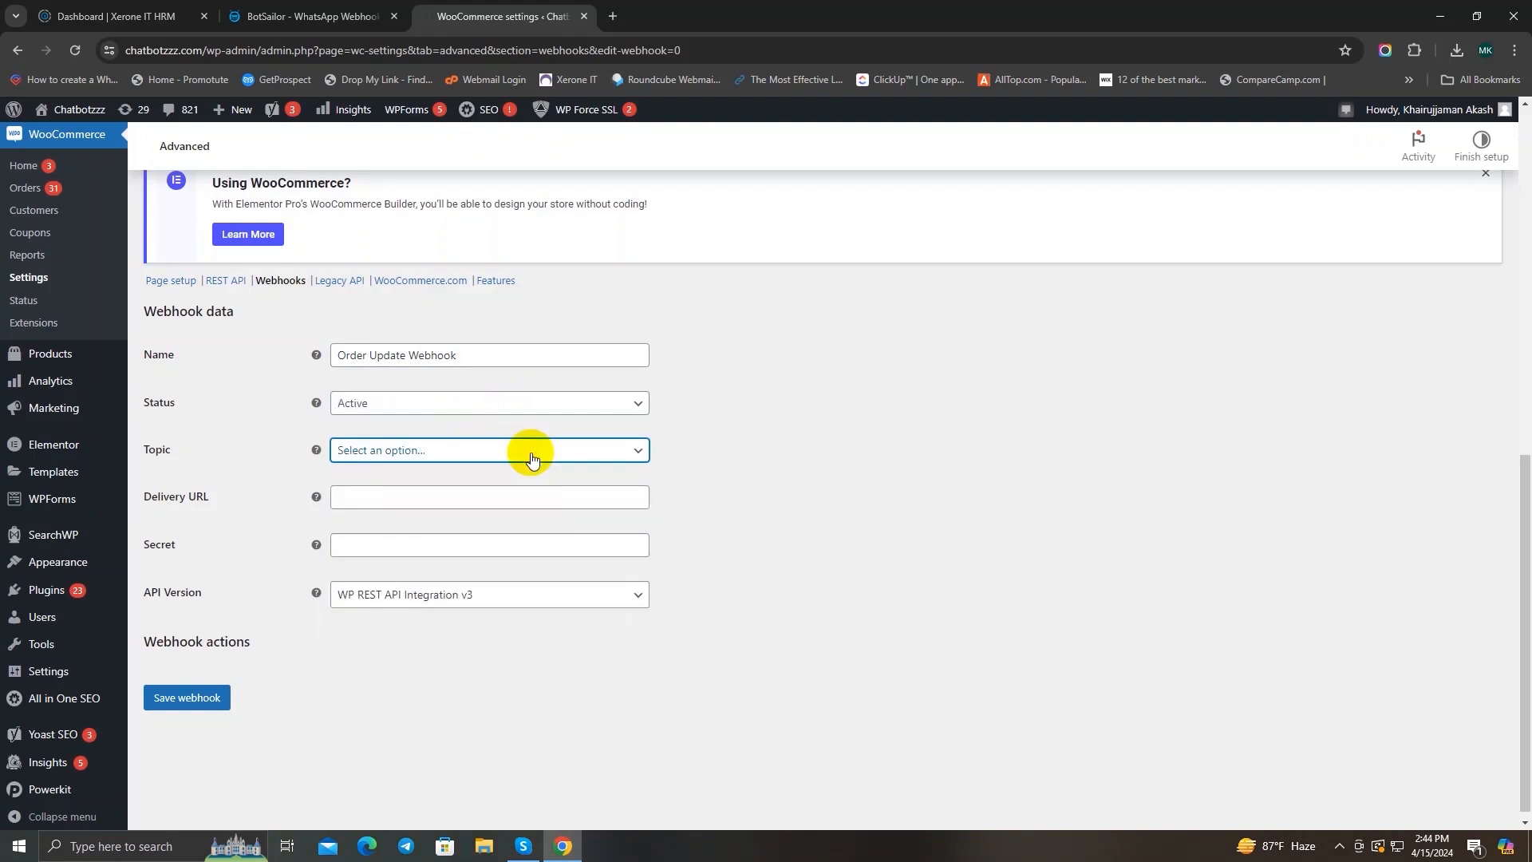
pyautogui.click(532, 458)
pyautogui.scroll(-3, 507, 541)
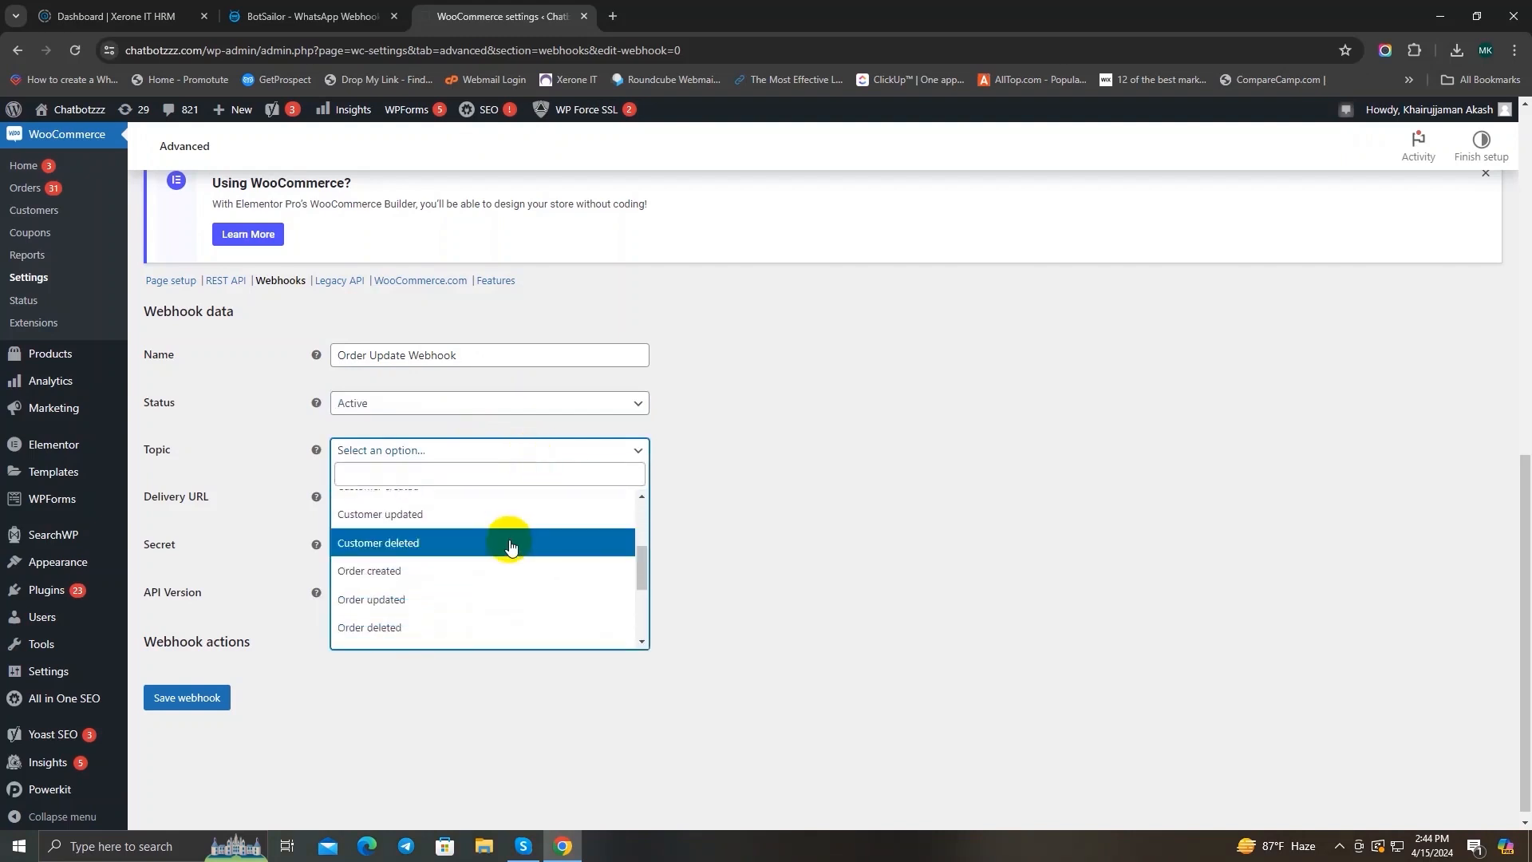
pyautogui.click(481, 599)
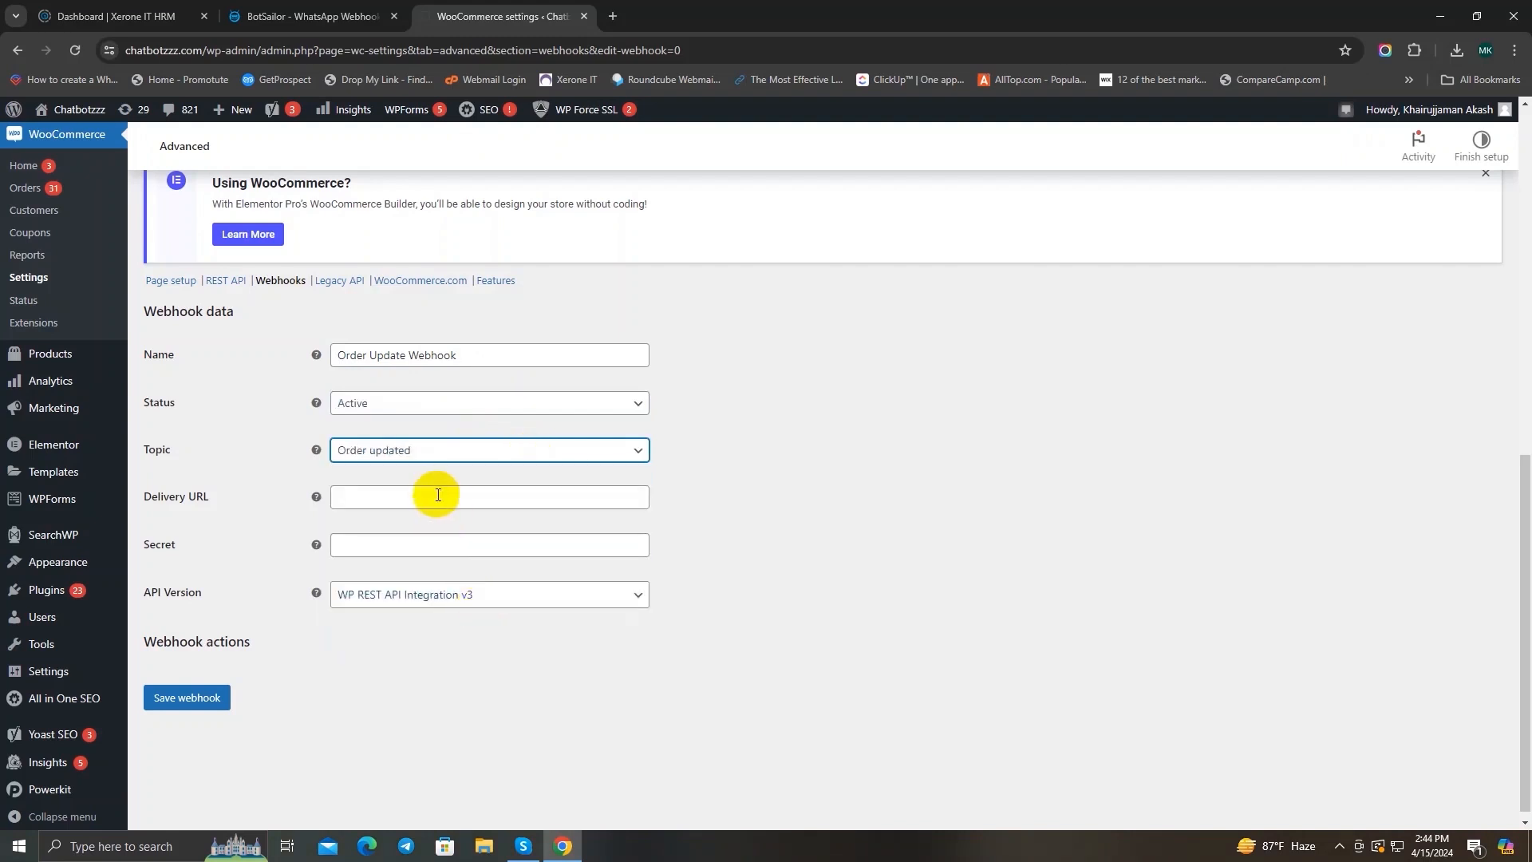
# Step: Set the webhook's delivery URL to the callback URL copied from the BotSailor Order Update Flow workflow, and save the webhook
pyautogui.click(383, 500)
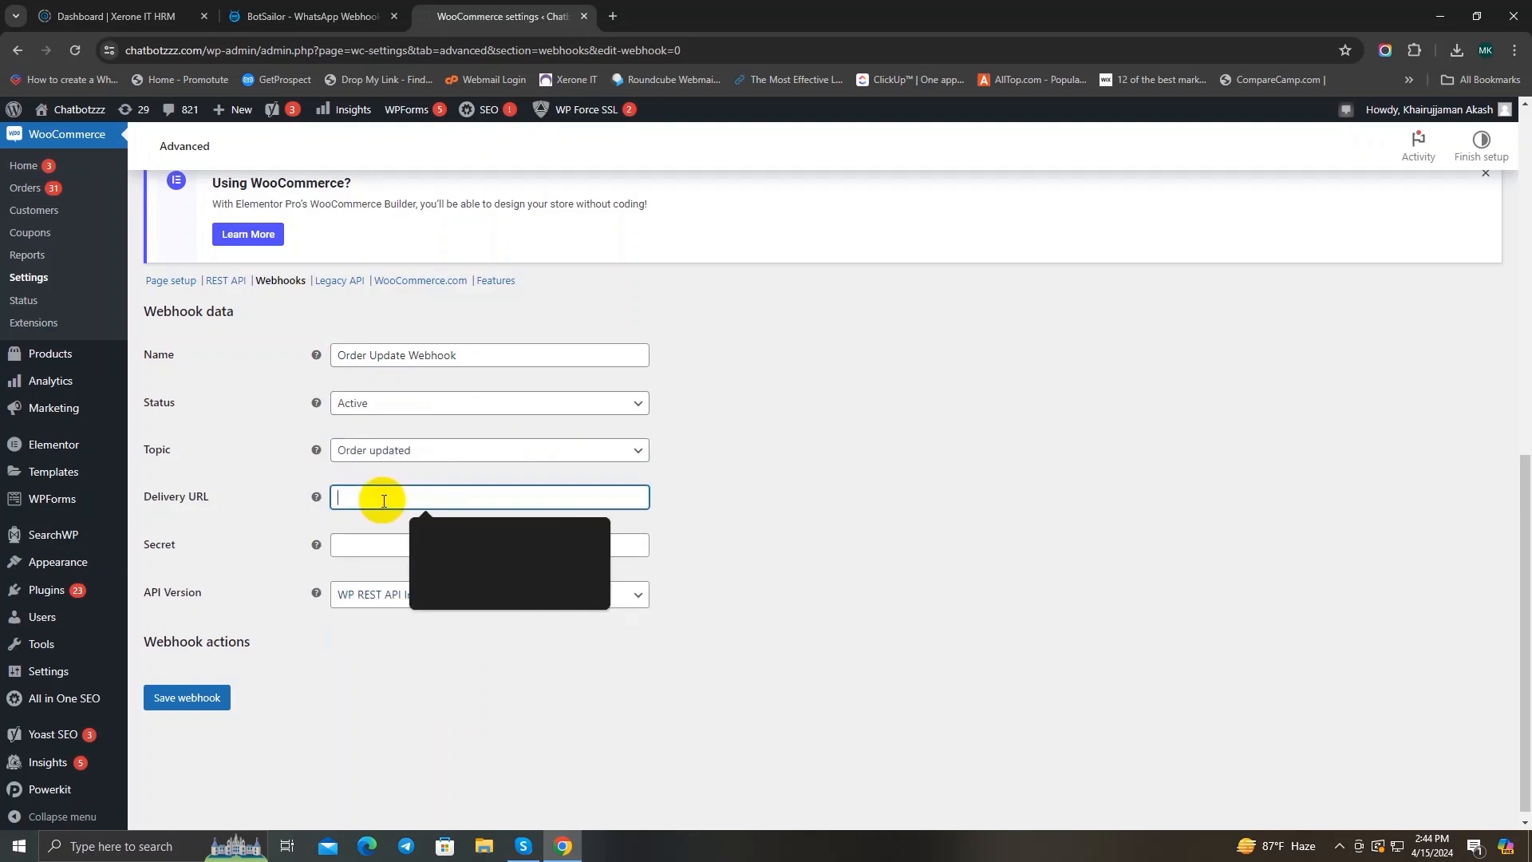
pyautogui.click(303, 19)
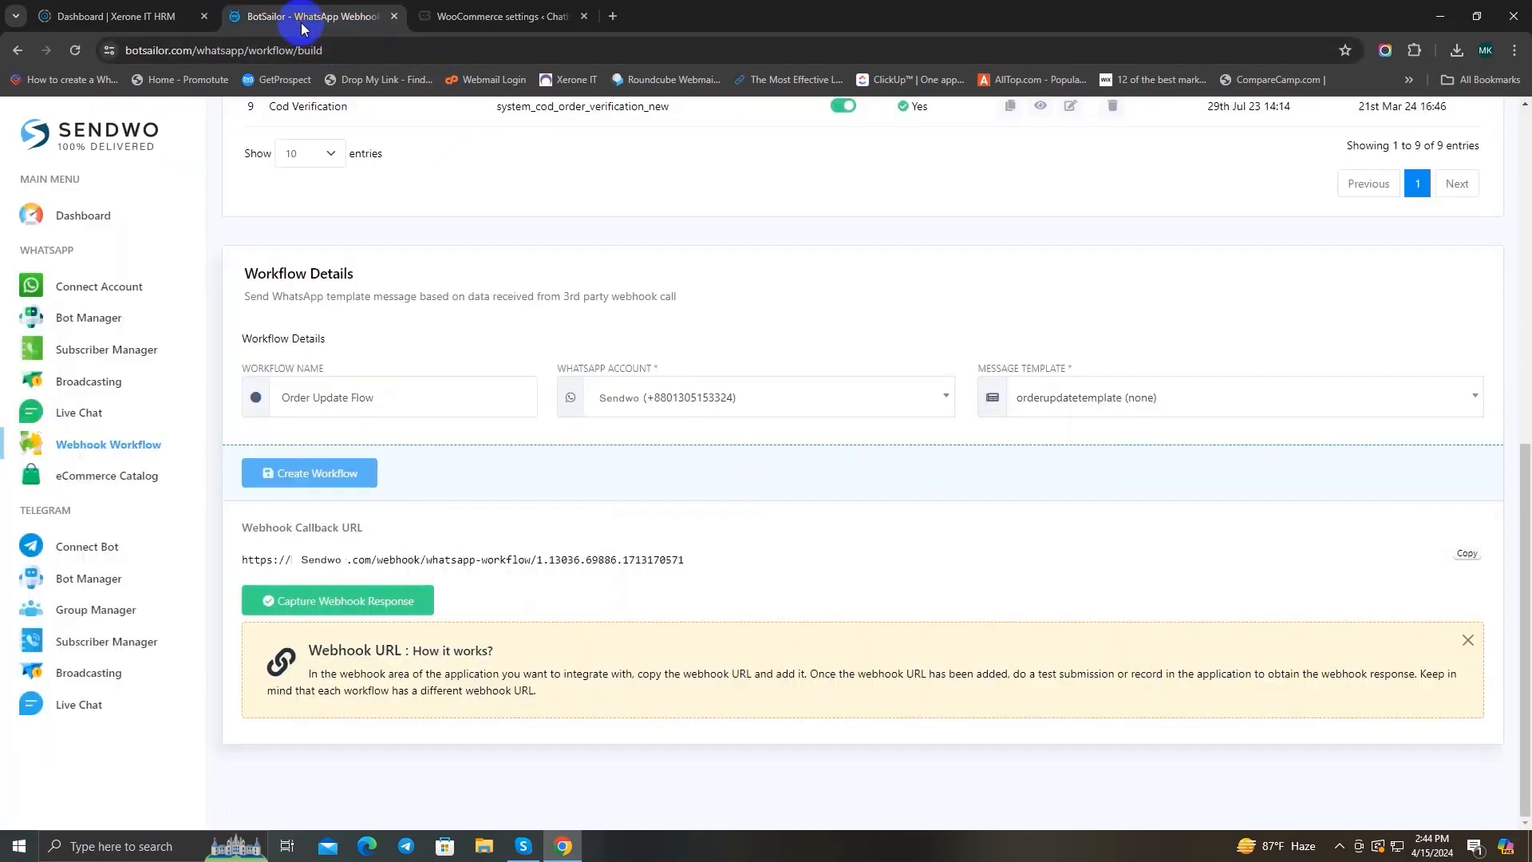
pyautogui.click(1466, 553)
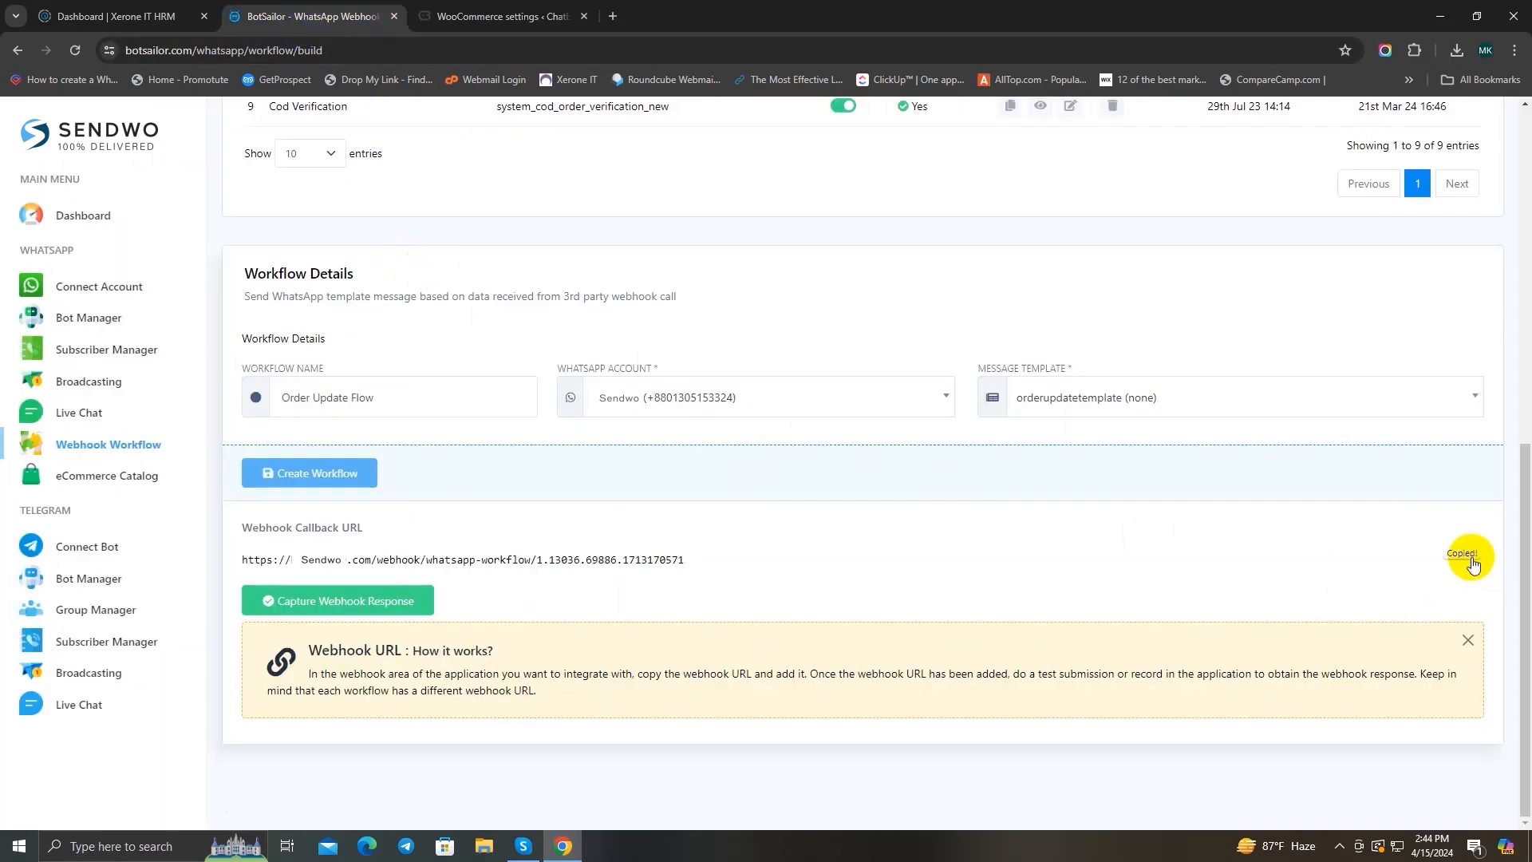
pyautogui.click(503, 17)
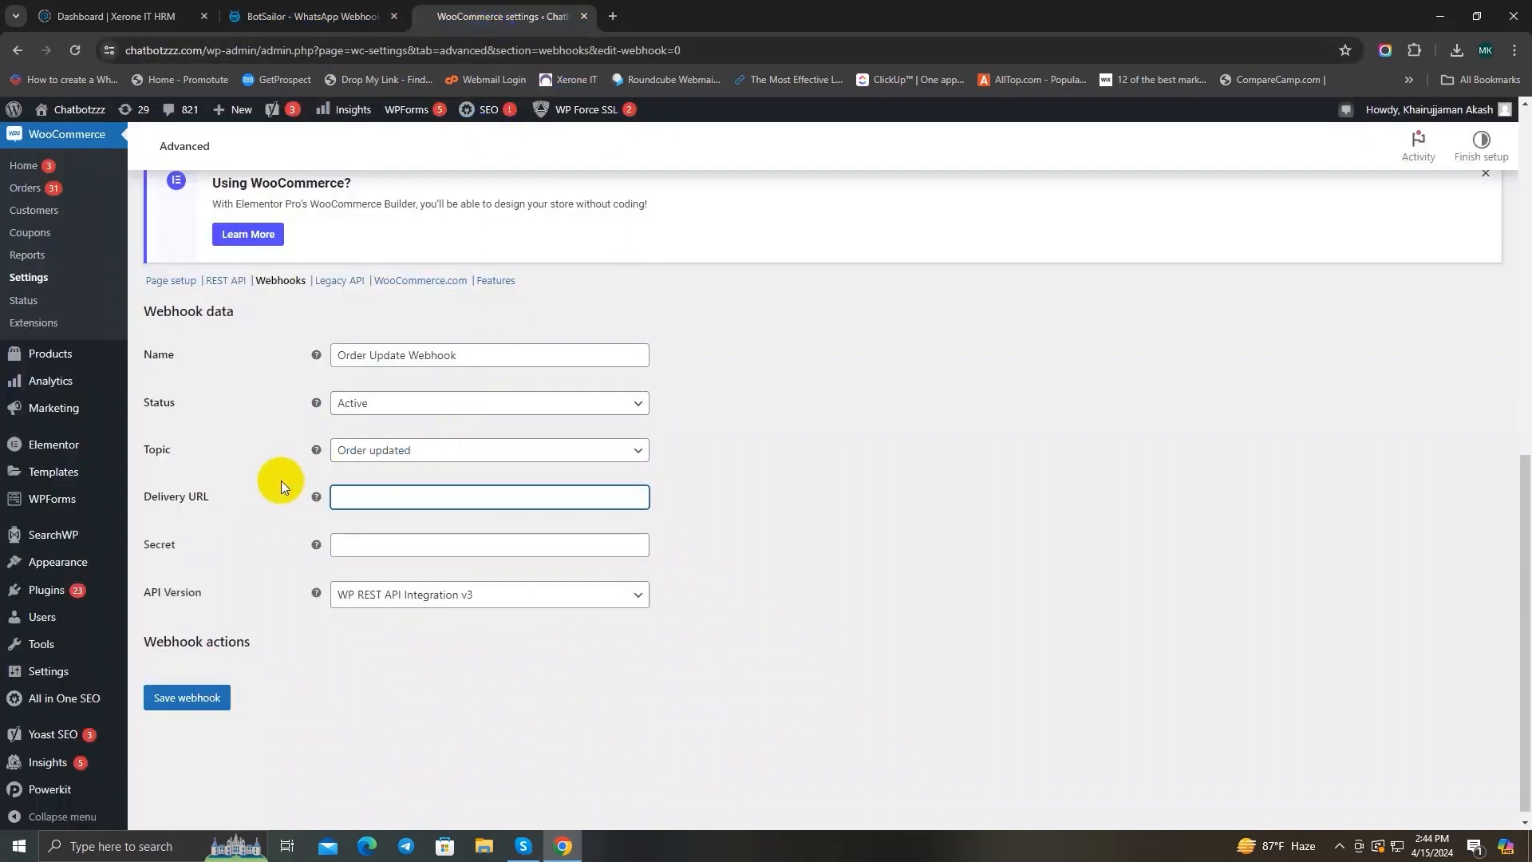
pyautogui.click(367, 495)
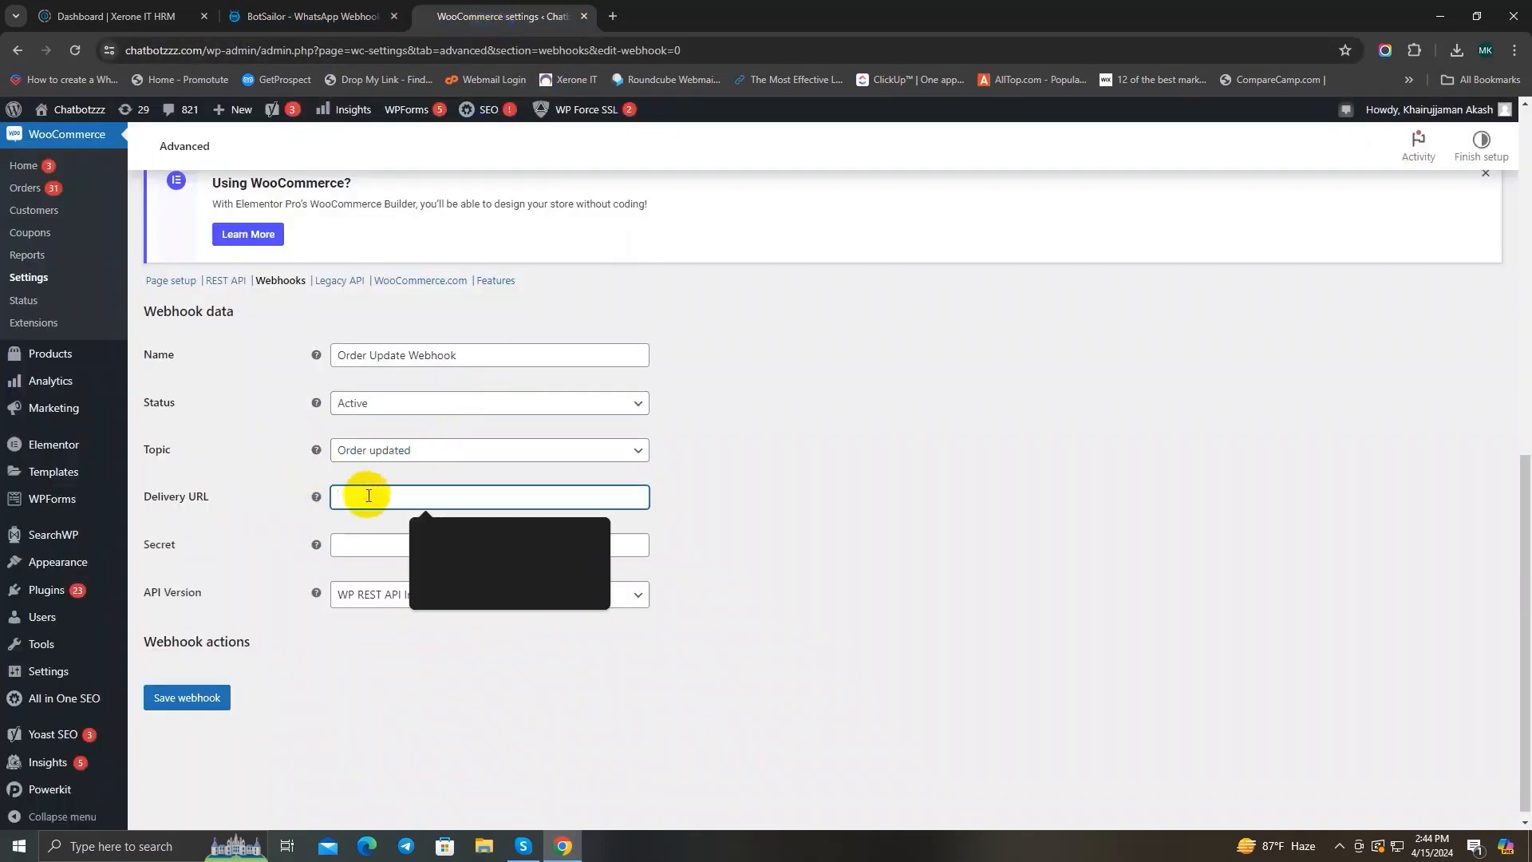
pyautogui.hotkey('ctrl', 'v')
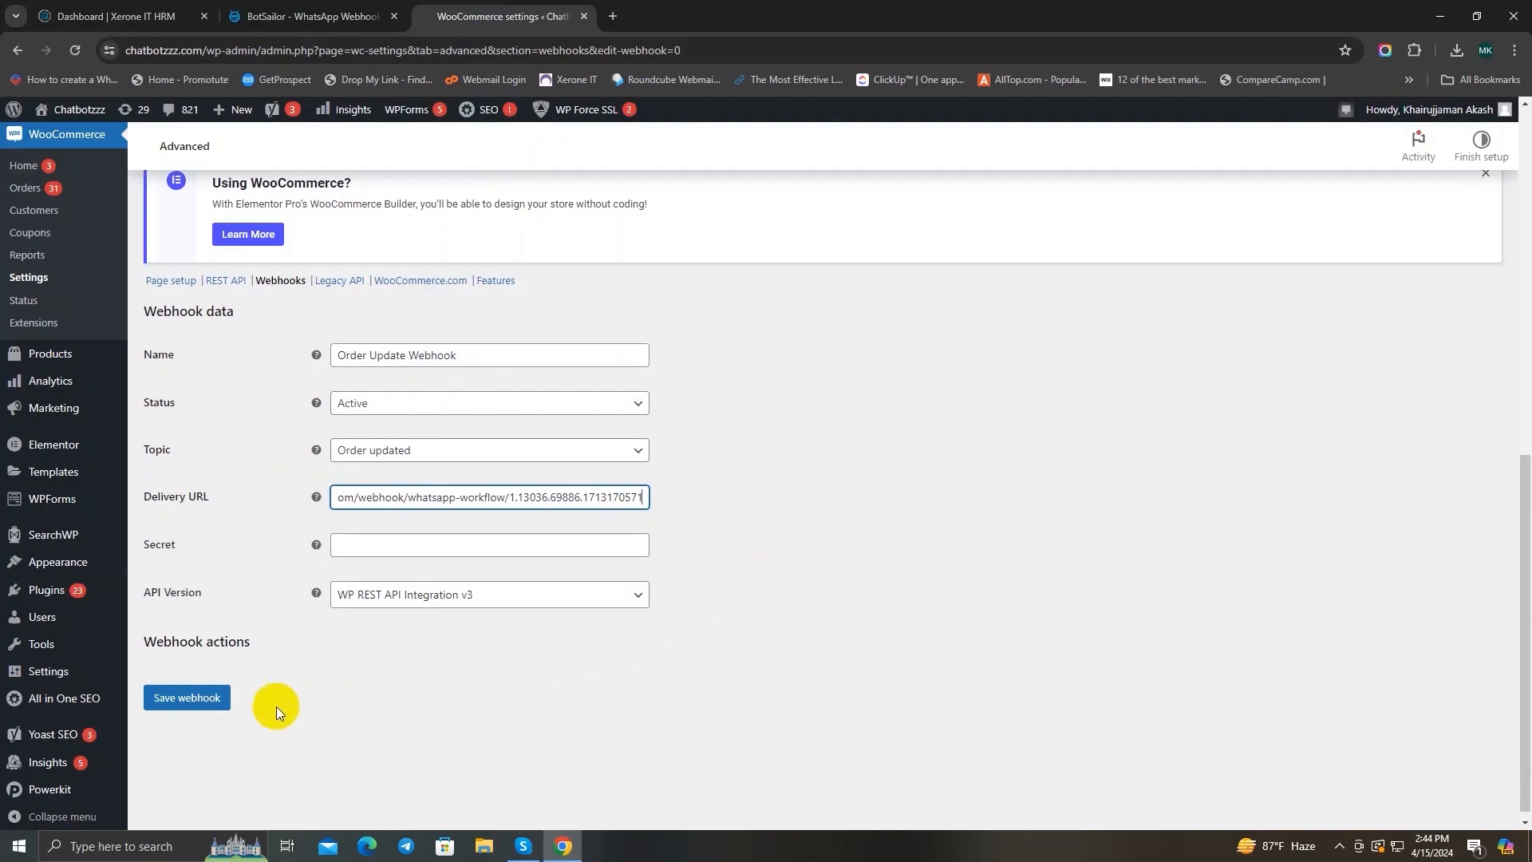
pyautogui.click(180, 700)
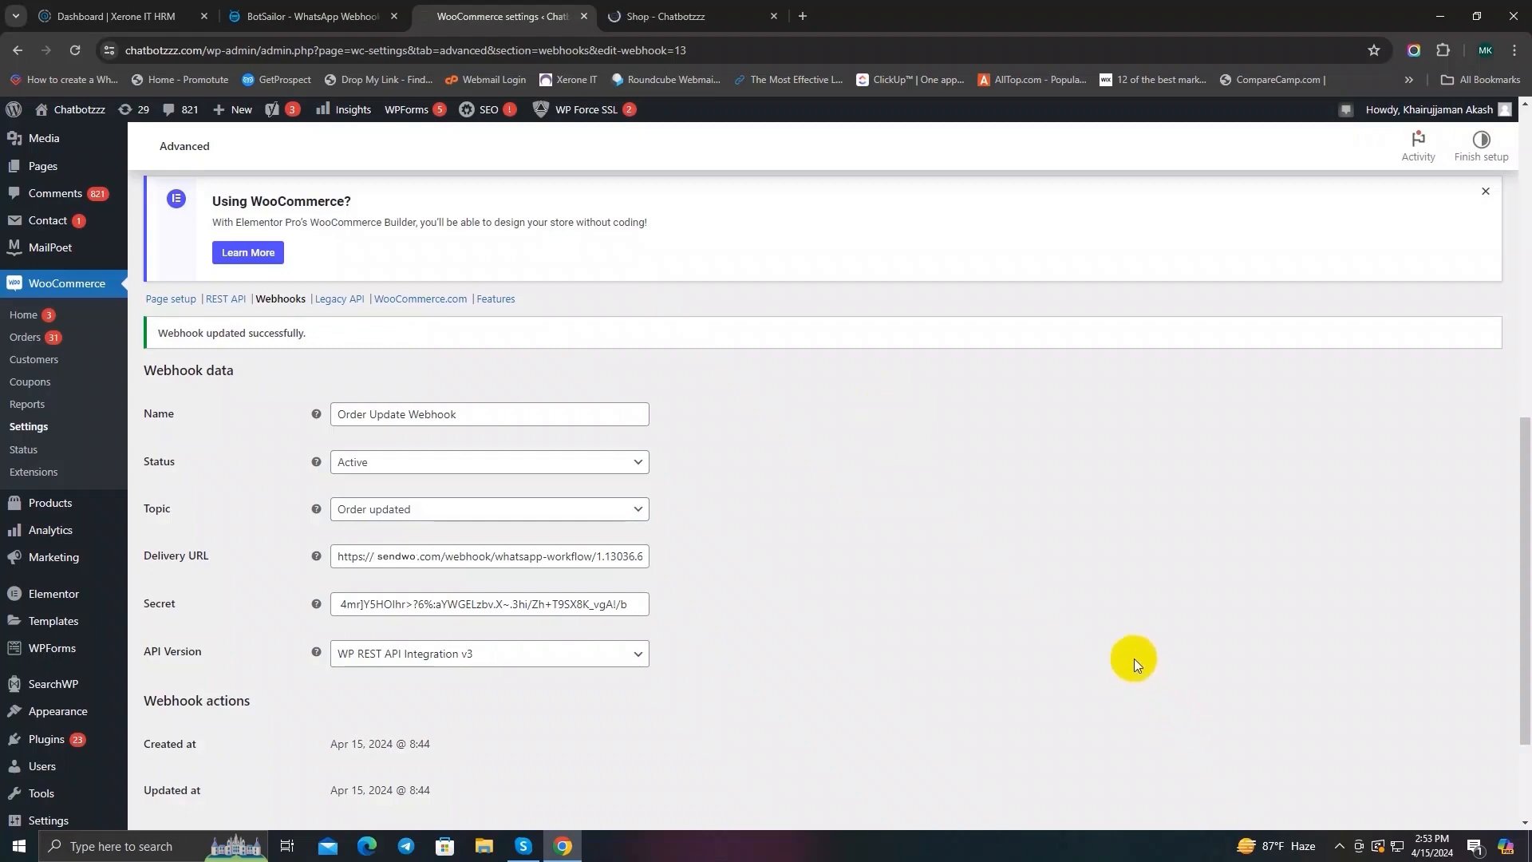
# Step: Review the saved webhook's name, status, topic, delivery URL and API version
pyautogui.scroll(-2, 801, 394)
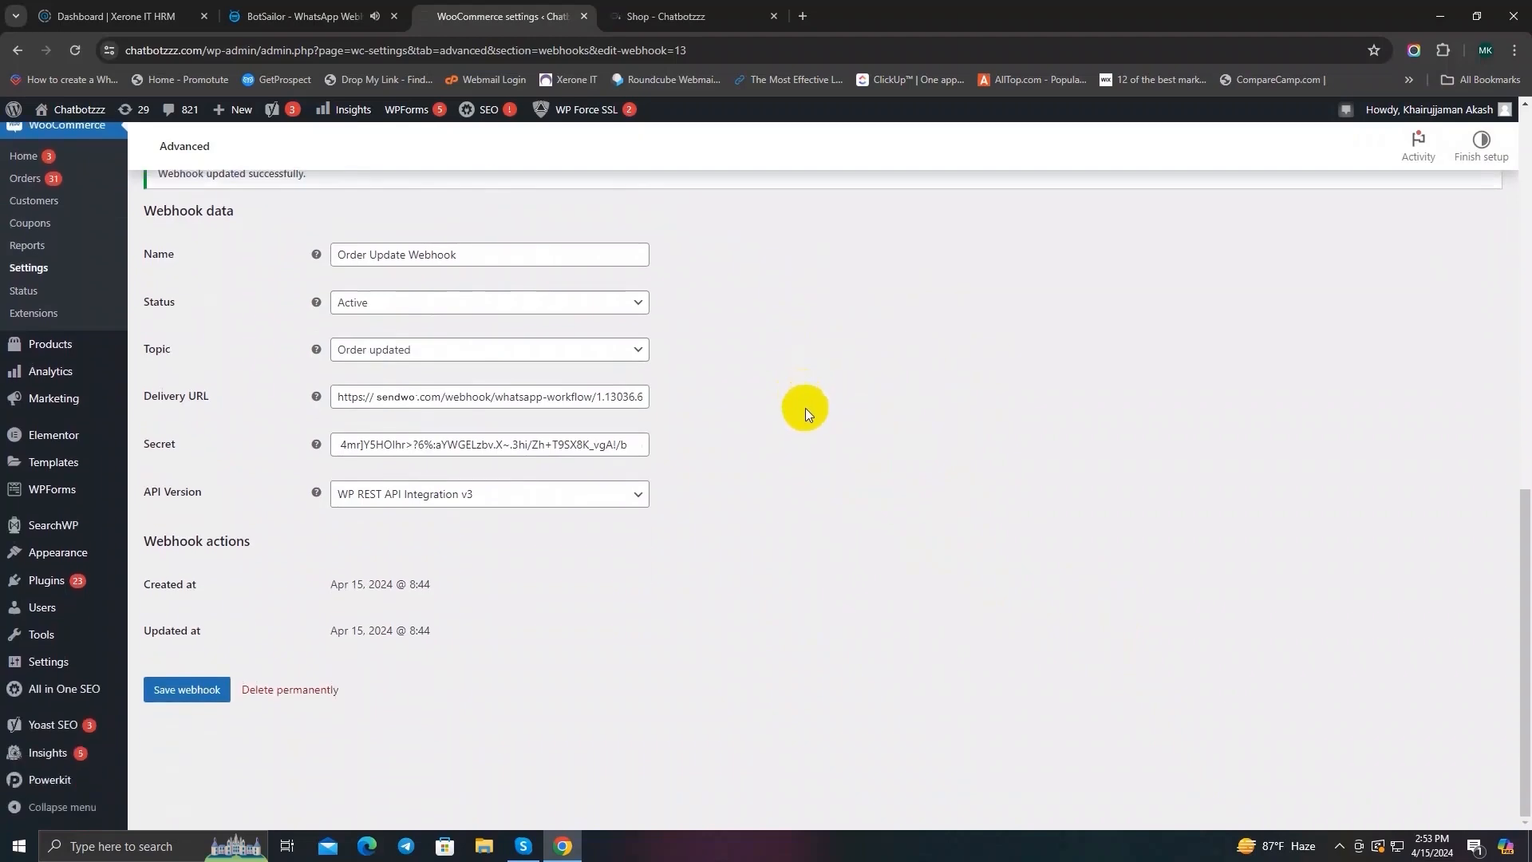
pyautogui.scroll(5, 806, 408)
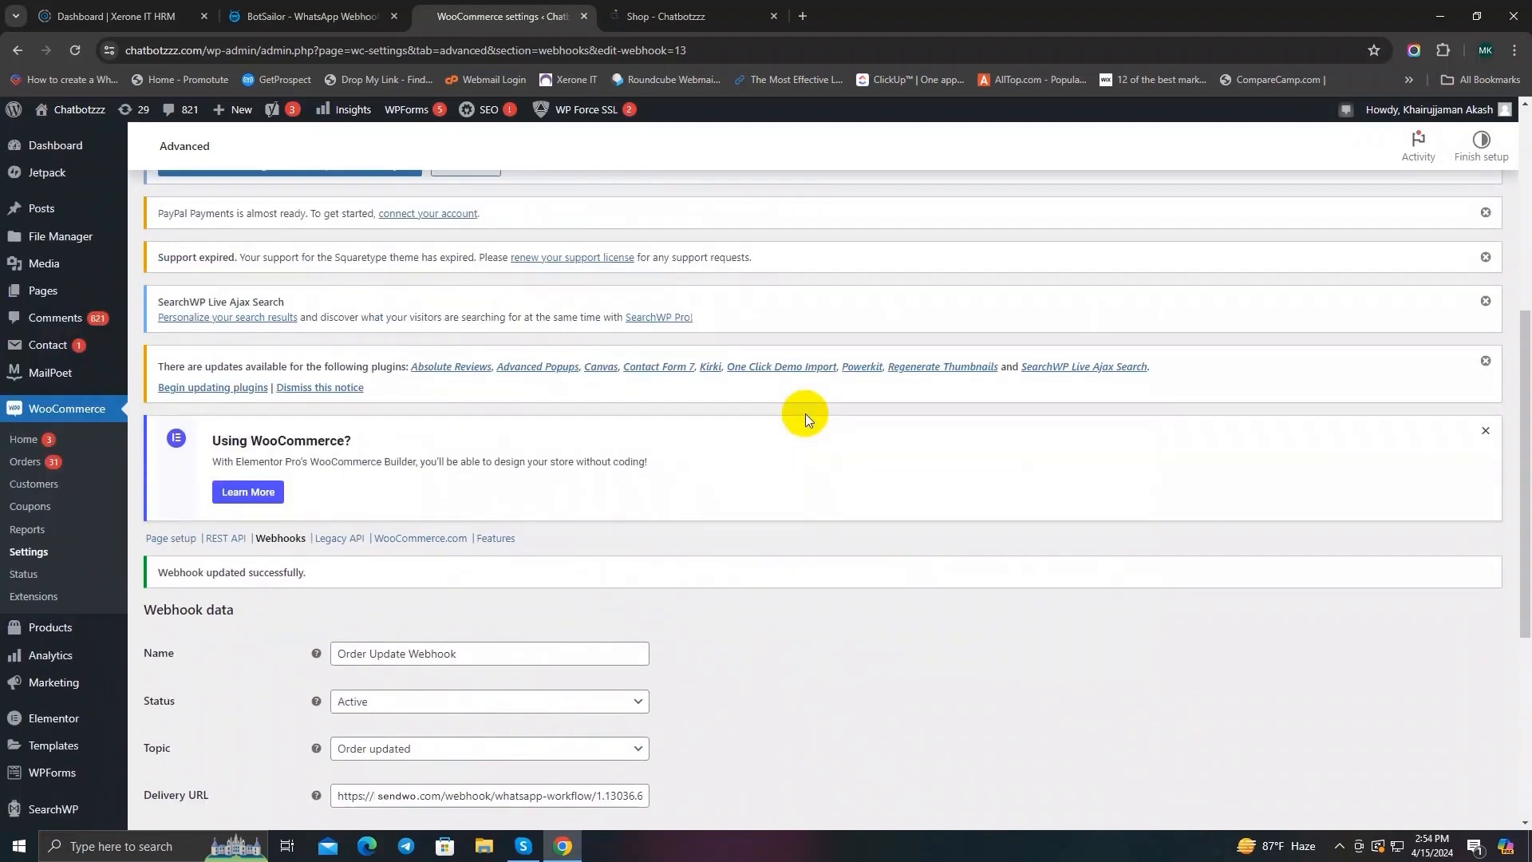
pyautogui.scroll(2, 872, 520)
pyautogui.scroll(-5, 873, 523)
pyautogui.scroll(-1, 873, 524)
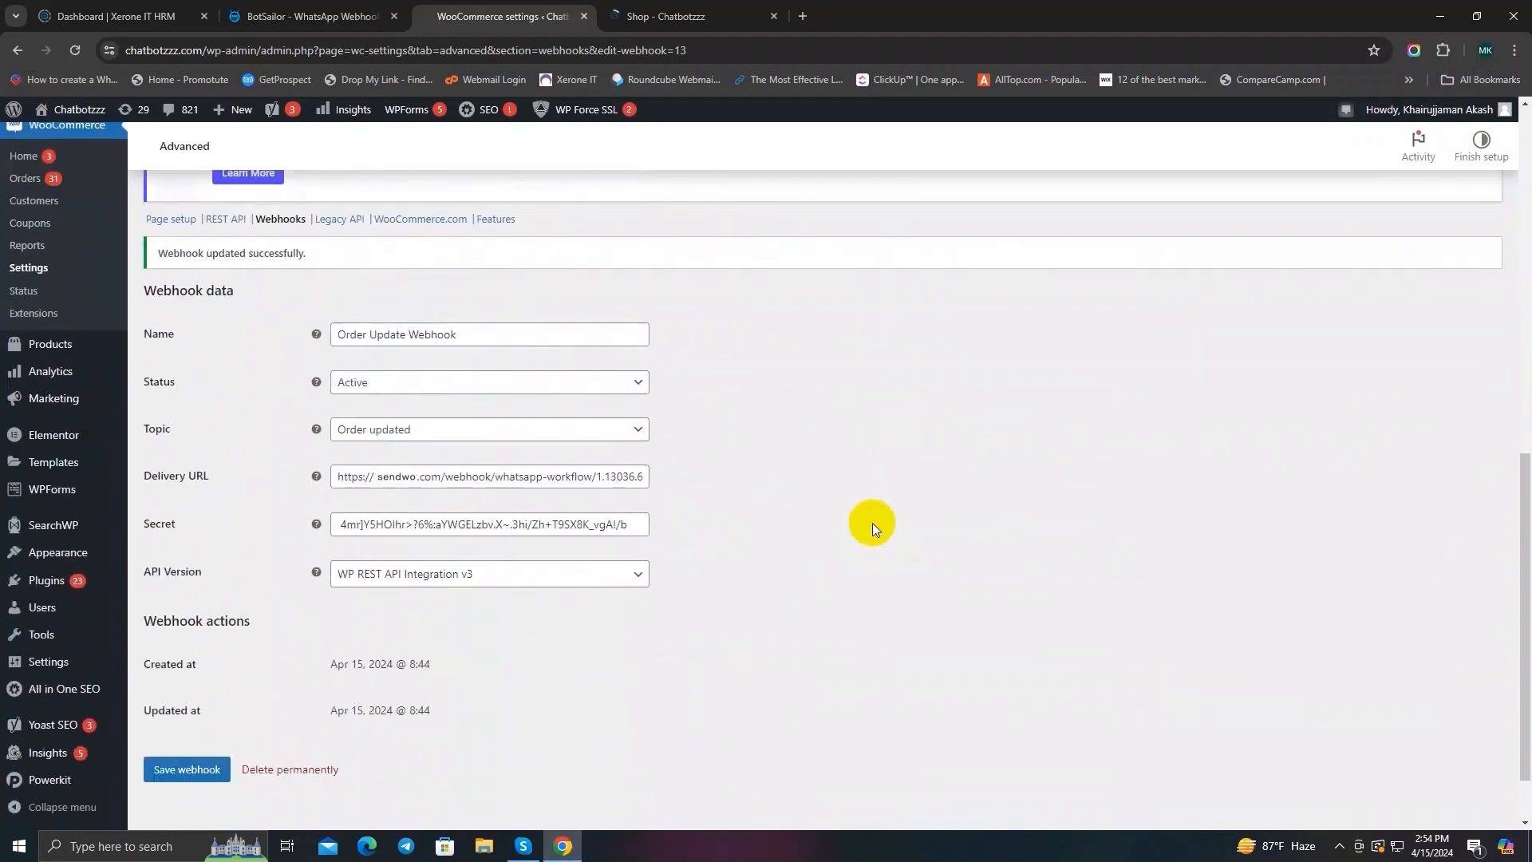
pyautogui.scroll(10, 872, 523)
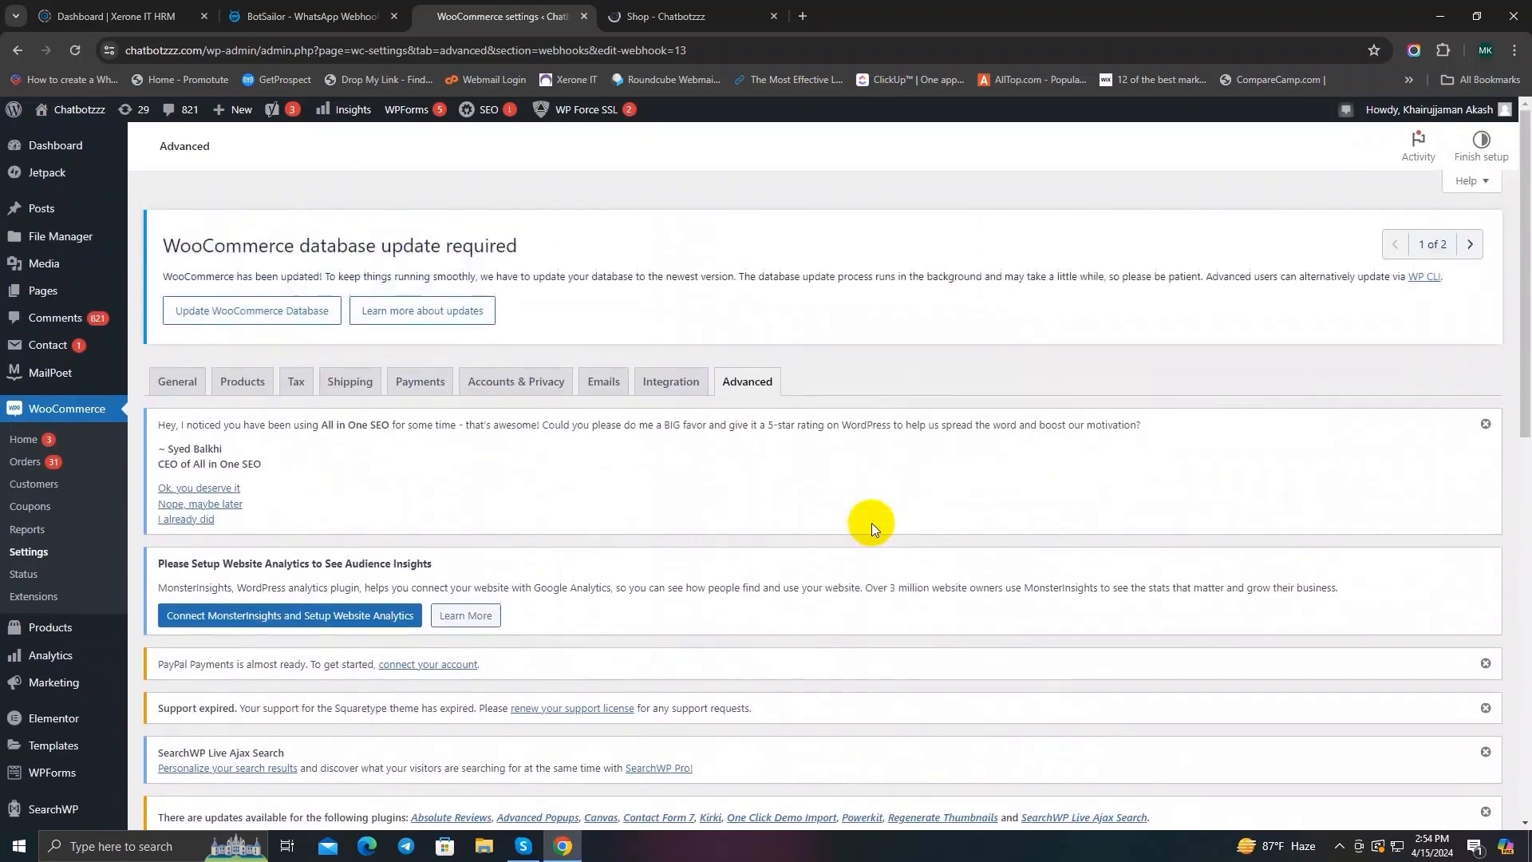
pyautogui.scroll(-5, 871, 524)
pyautogui.scroll(-3, 870, 525)
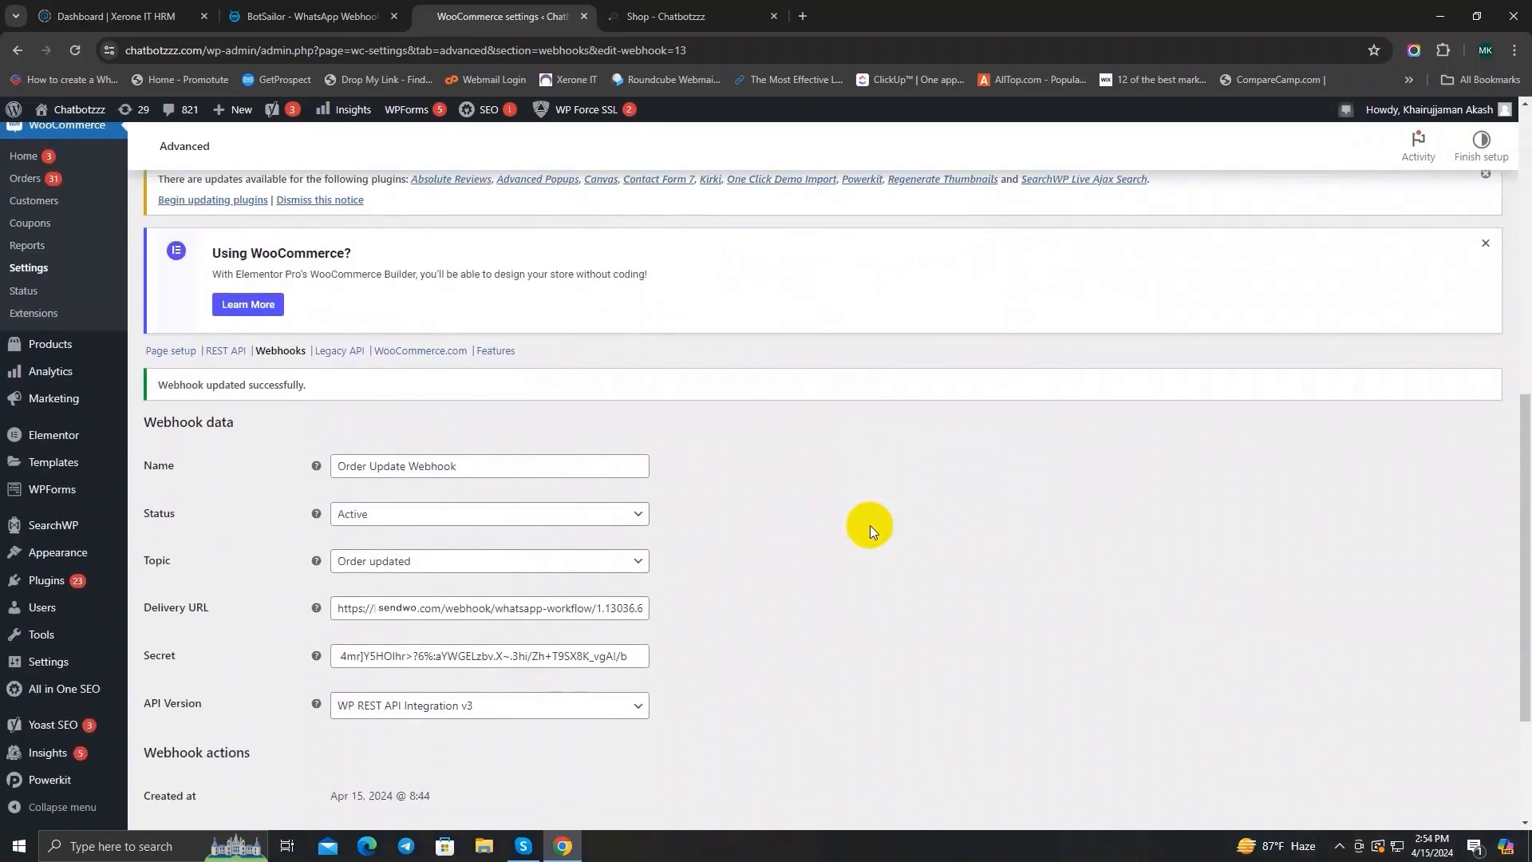
pyautogui.scroll(-1, 870, 525)
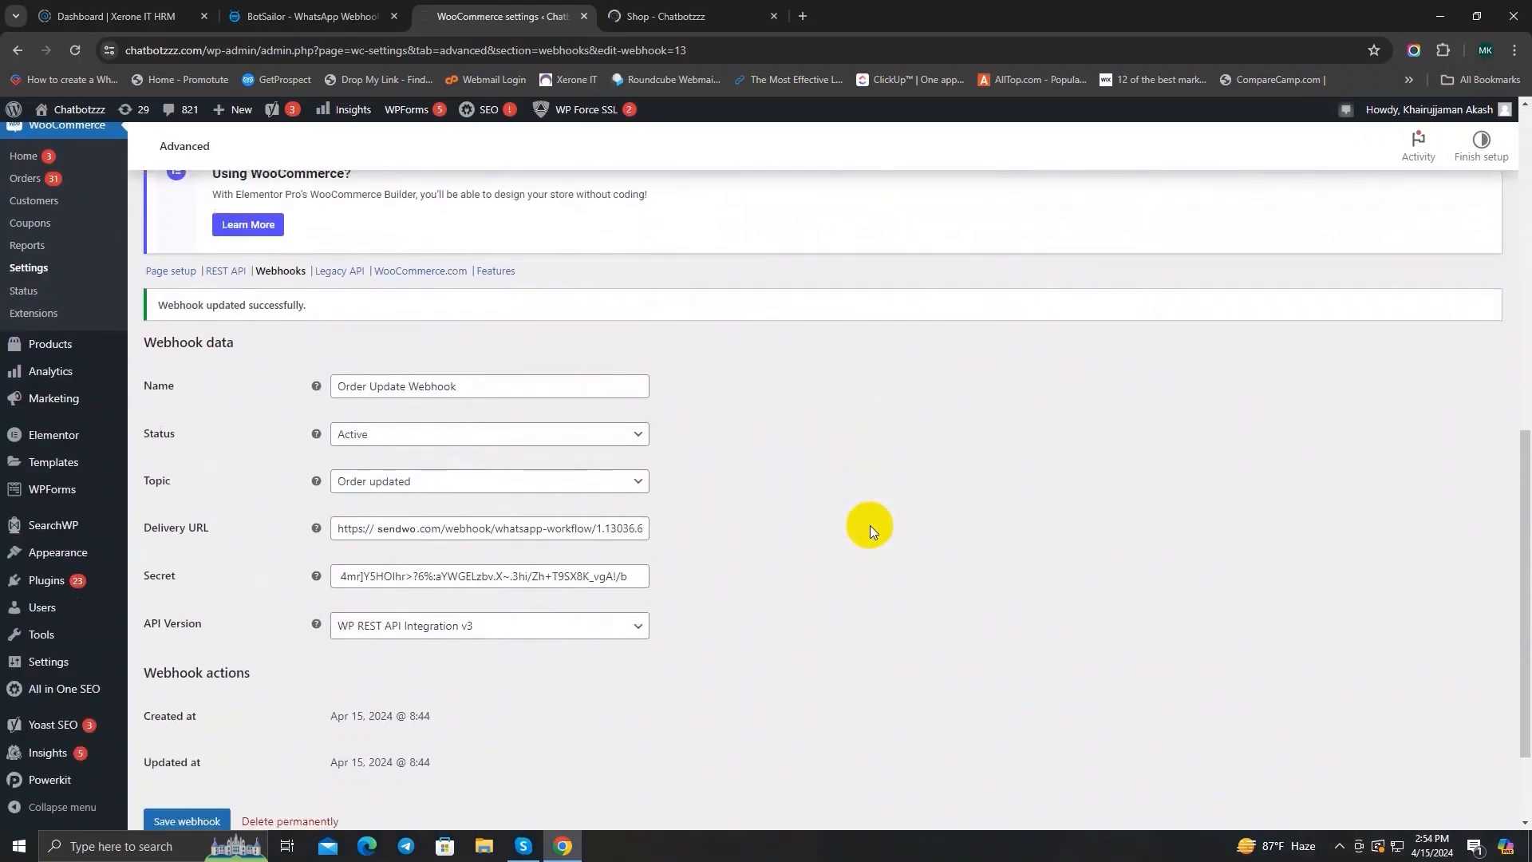
# Step: Switch back to the BotSailor workflow, capture the webhook response and examine the raw data received from WooCommerce
pyautogui.click(307, 16)
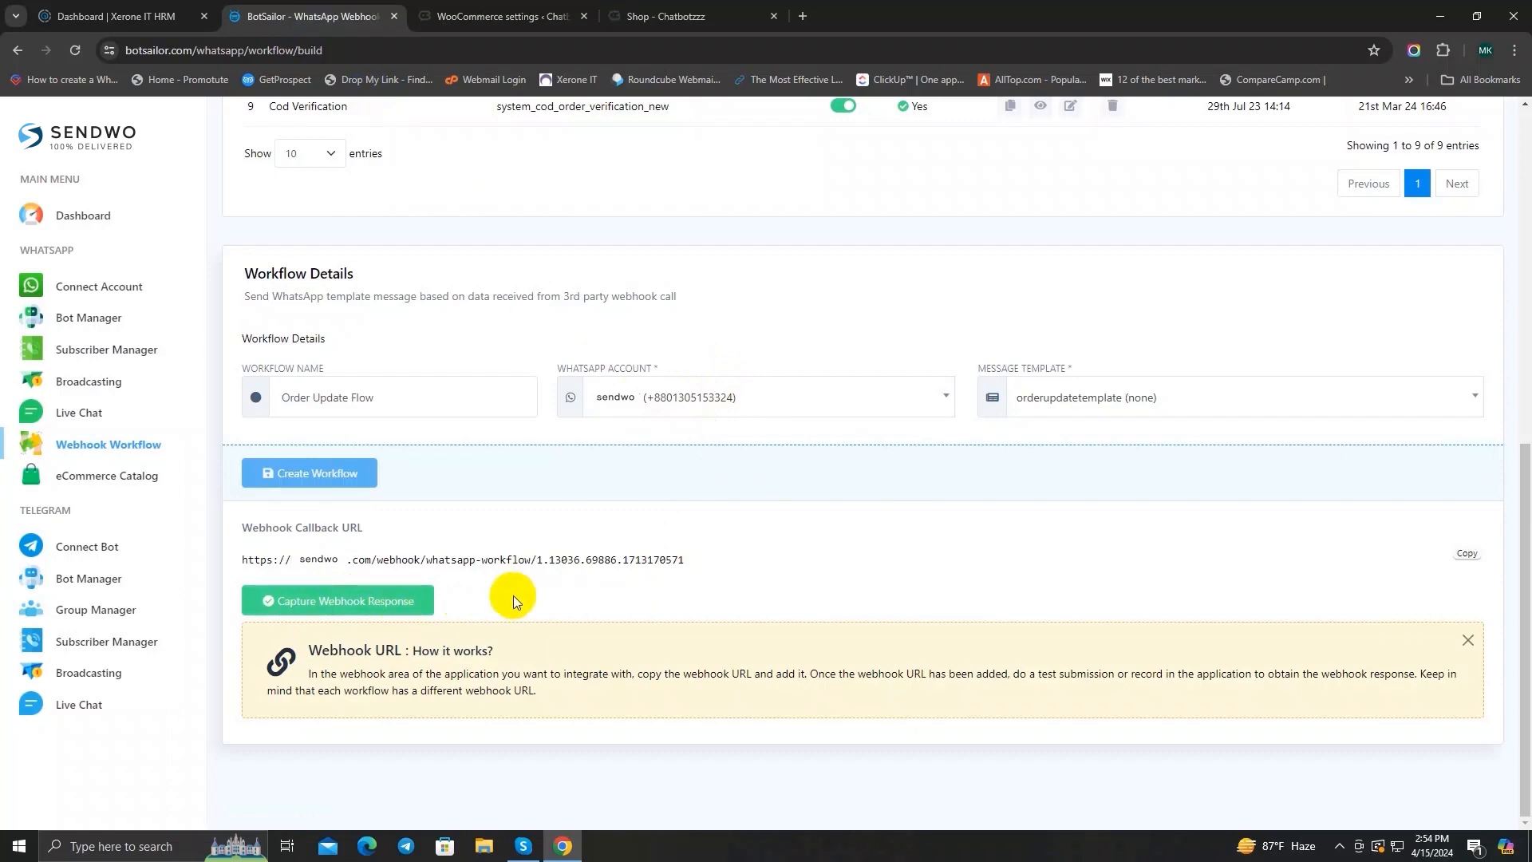
pyautogui.click(356, 598)
pyautogui.scroll(-6, 821, 581)
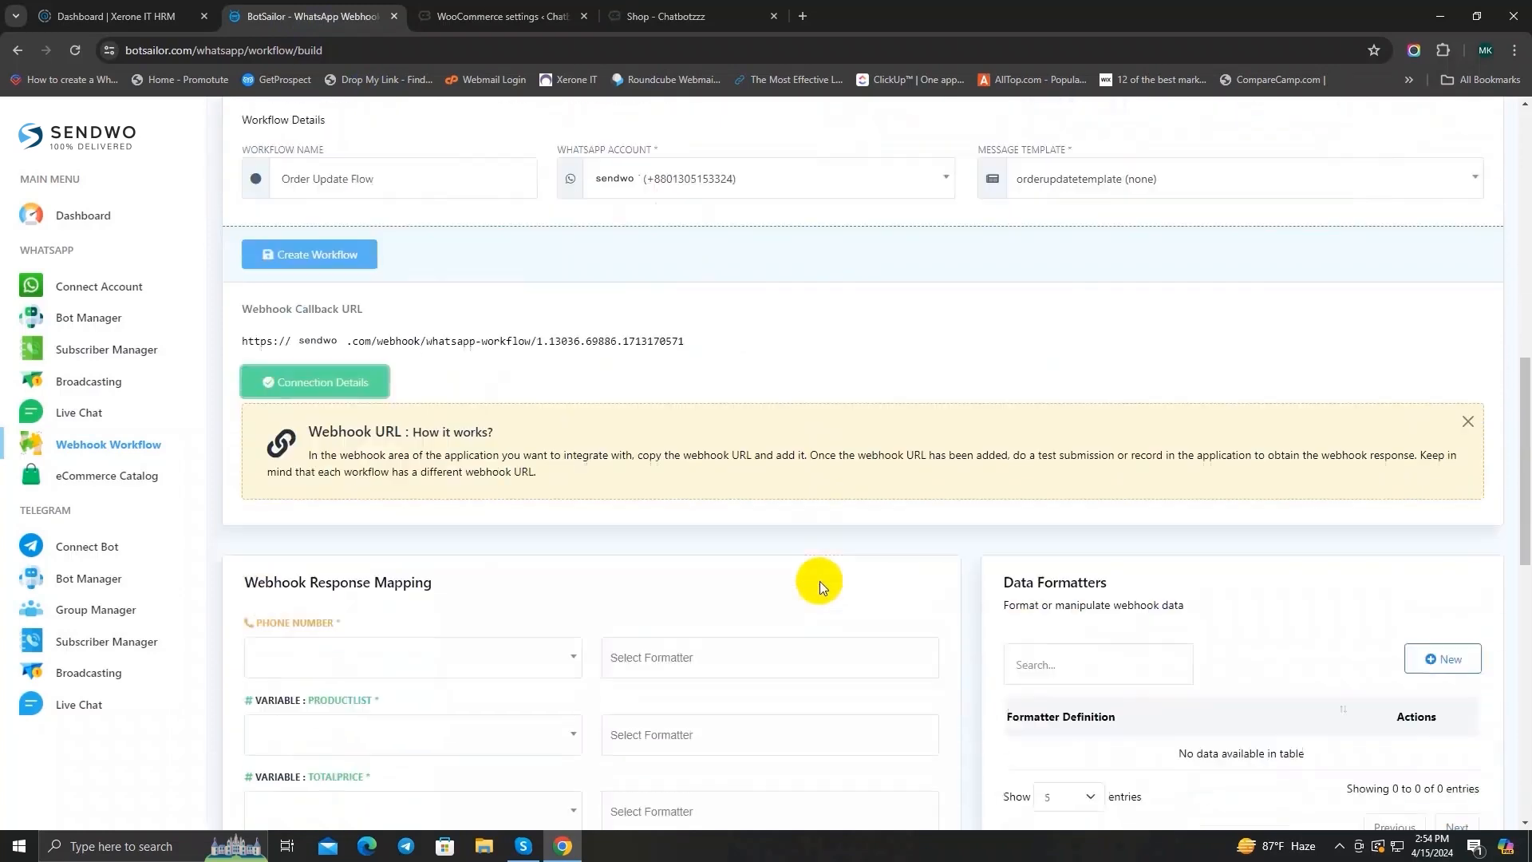
pyautogui.scroll(-10, 985, 598)
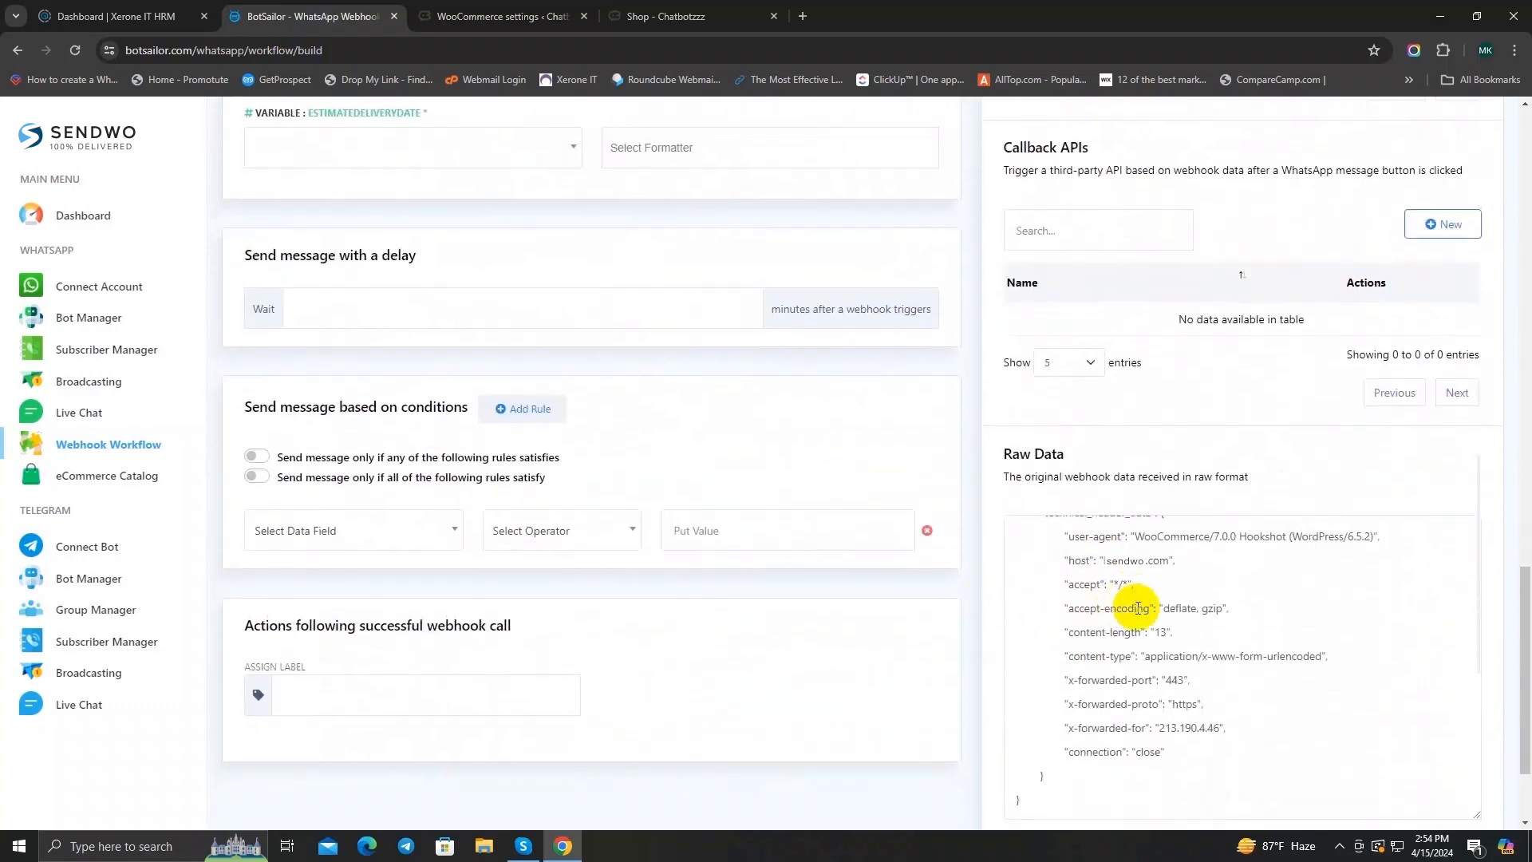
pyautogui.click(1194, 461)
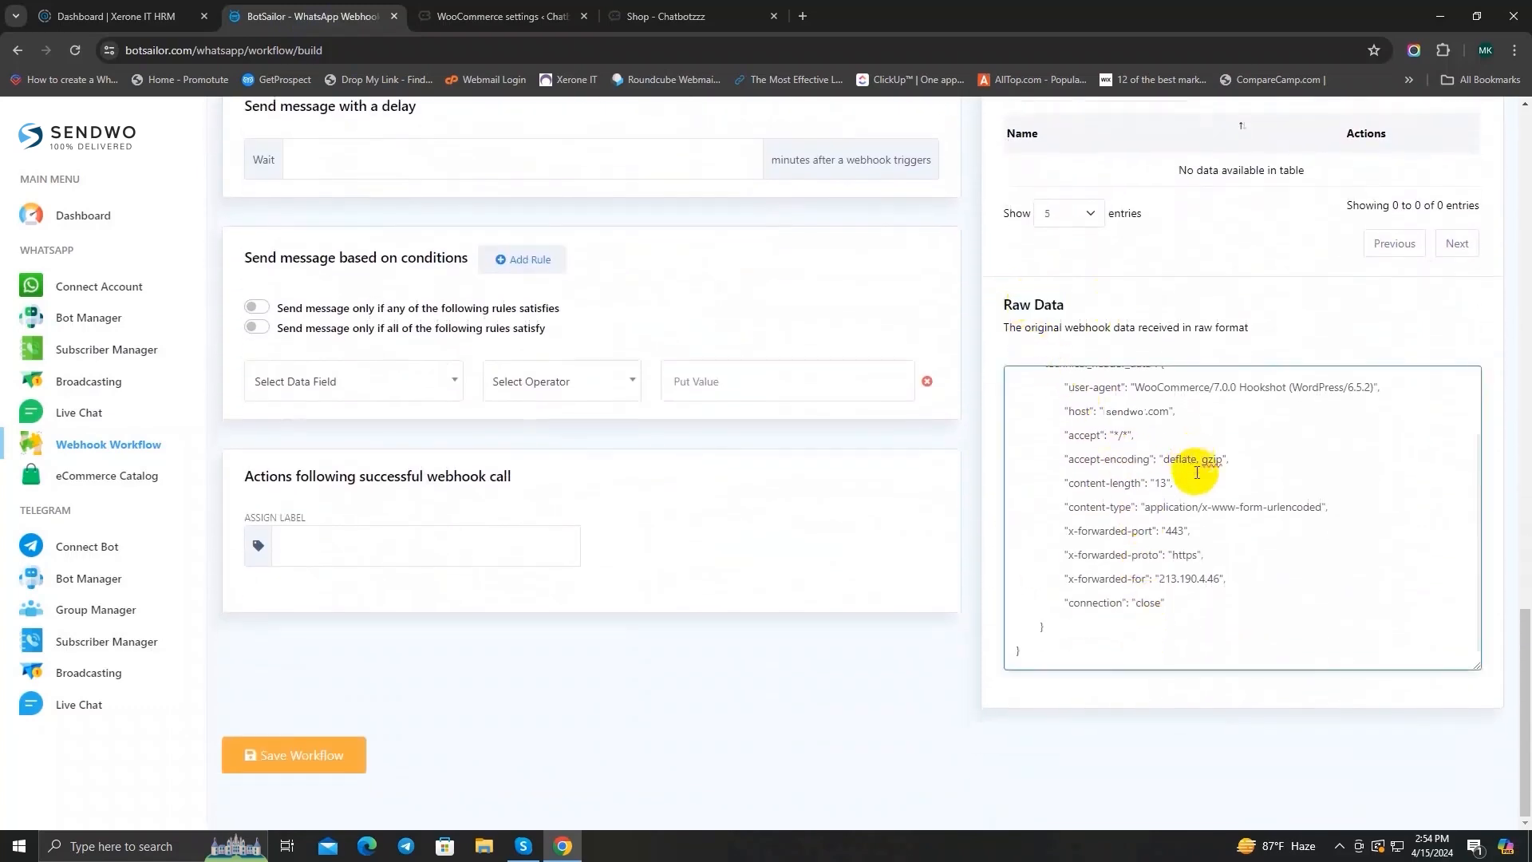
pyautogui.scroll(1, 1197, 476)
pyautogui.scroll(-1, 1197, 476)
pyautogui.scroll(1, 1211, 534)
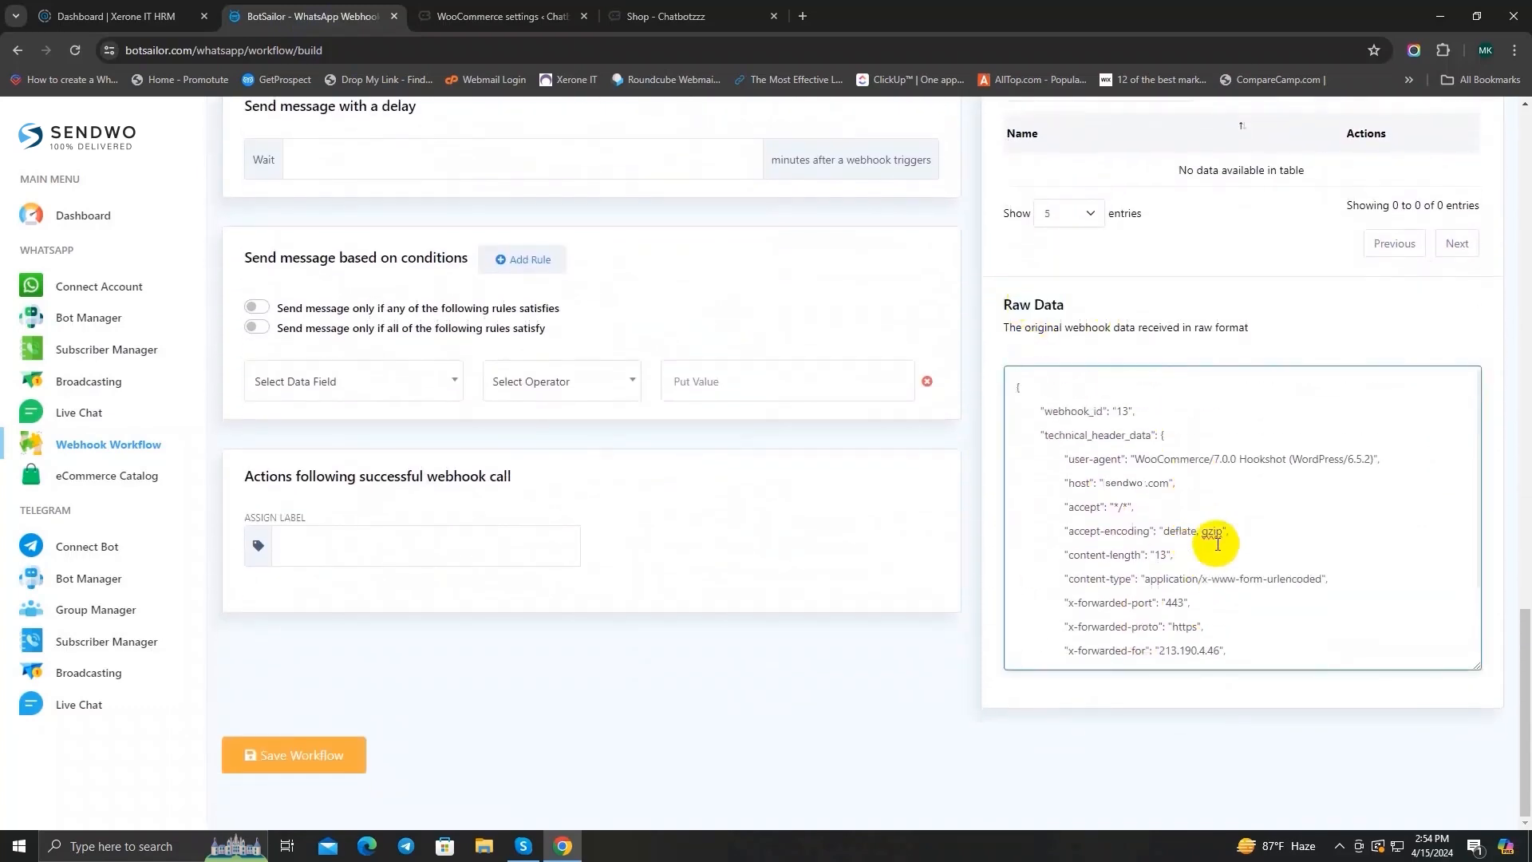
pyautogui.scroll(6, 871, 467)
pyautogui.scroll(-6, 871, 471)
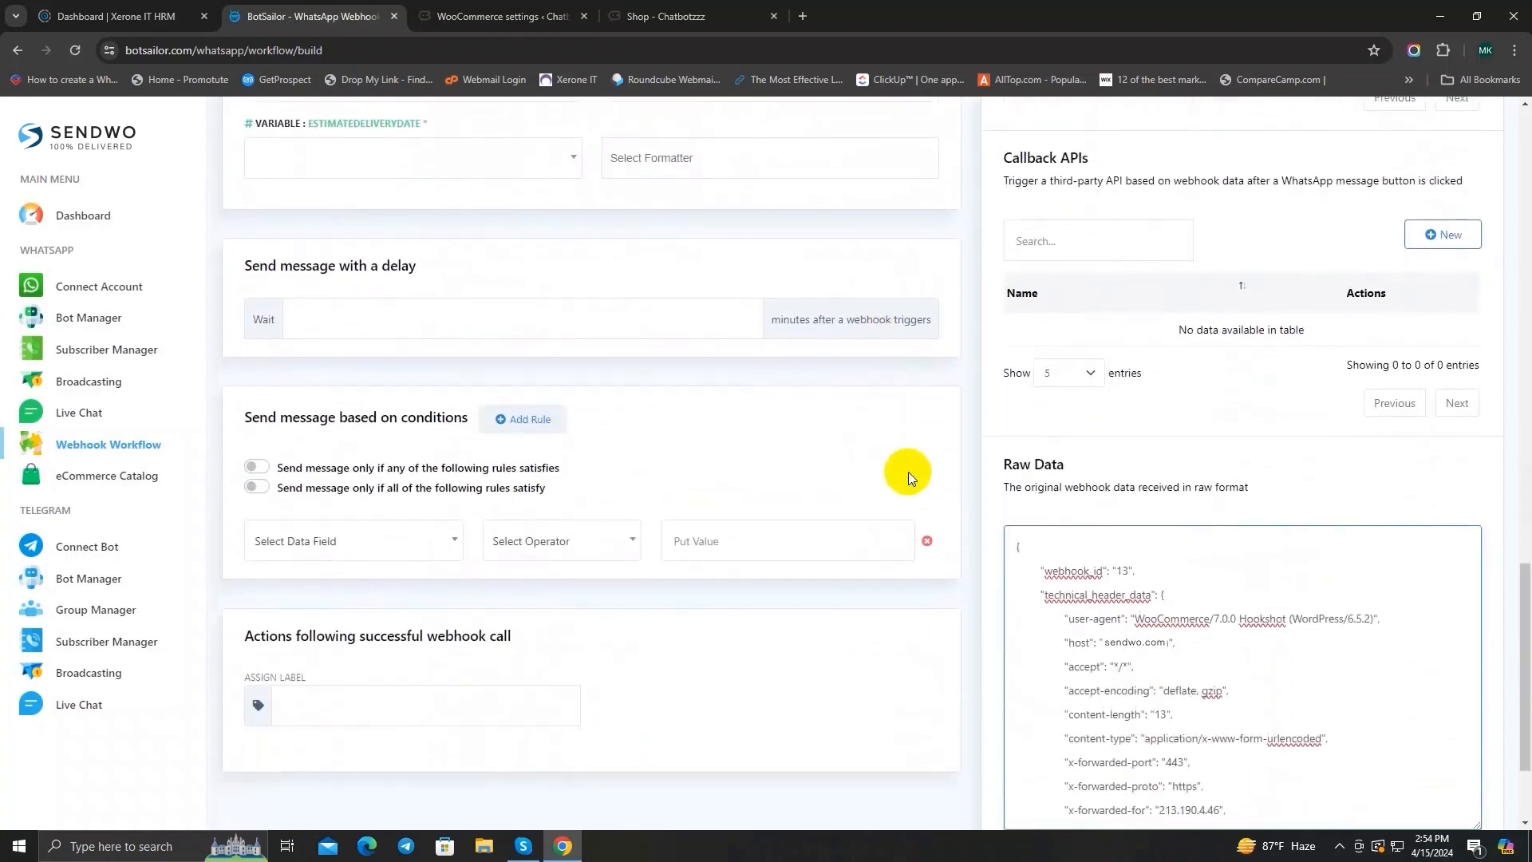
pyautogui.scroll(-2, 1161, 523)
pyautogui.scroll(1, 1171, 543)
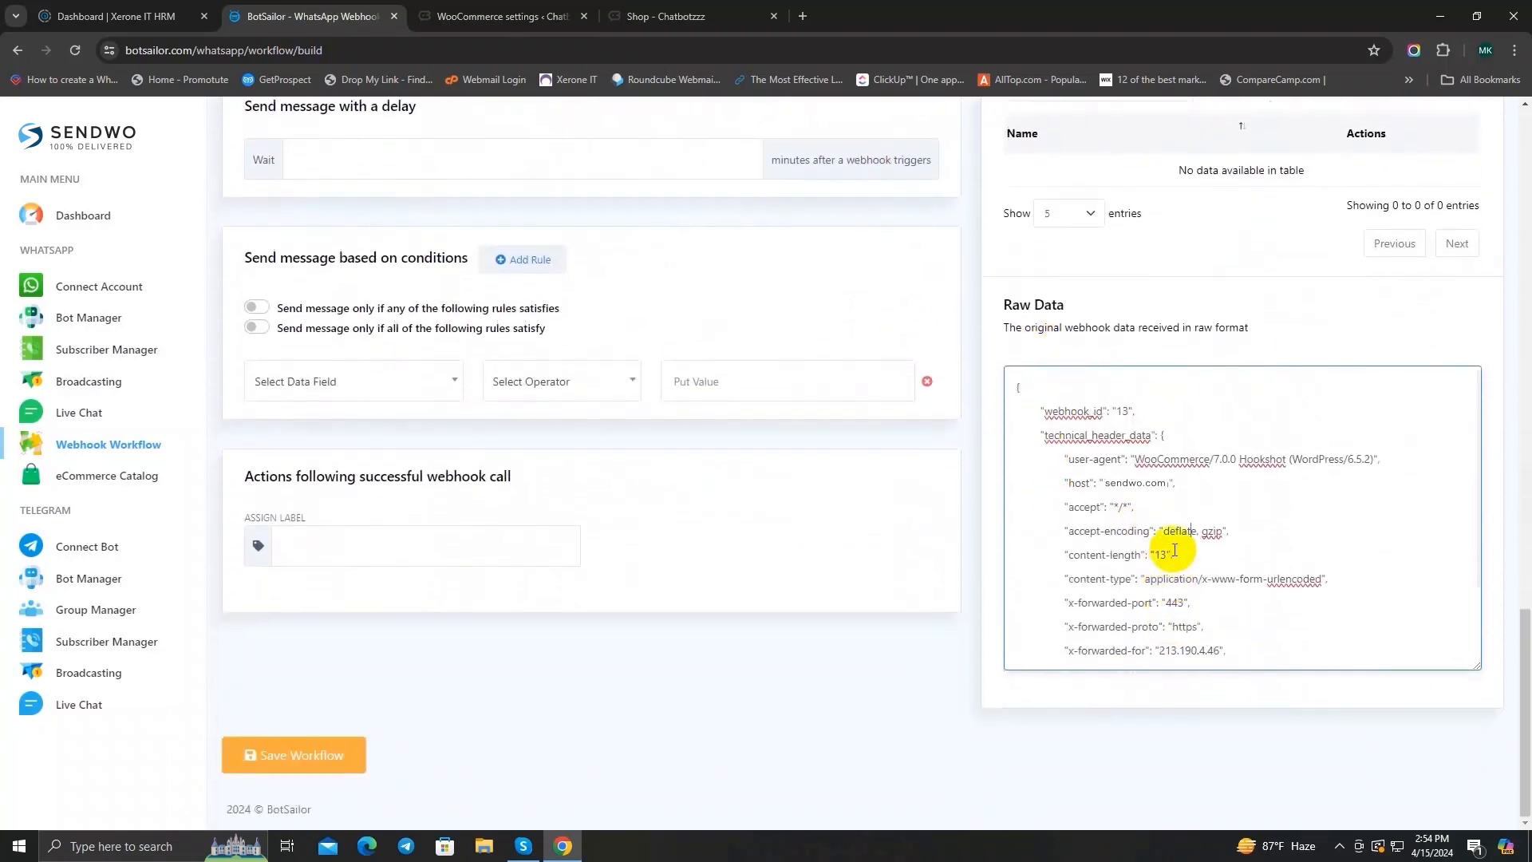
pyautogui.scroll(-1, 1174, 550)
pyautogui.scroll(1, 1174, 551)
# Step: Switch to the Chatbotzzz shop, open the Full Sleeve Shirt product and add one to the cart
pyautogui.click(643, 17)
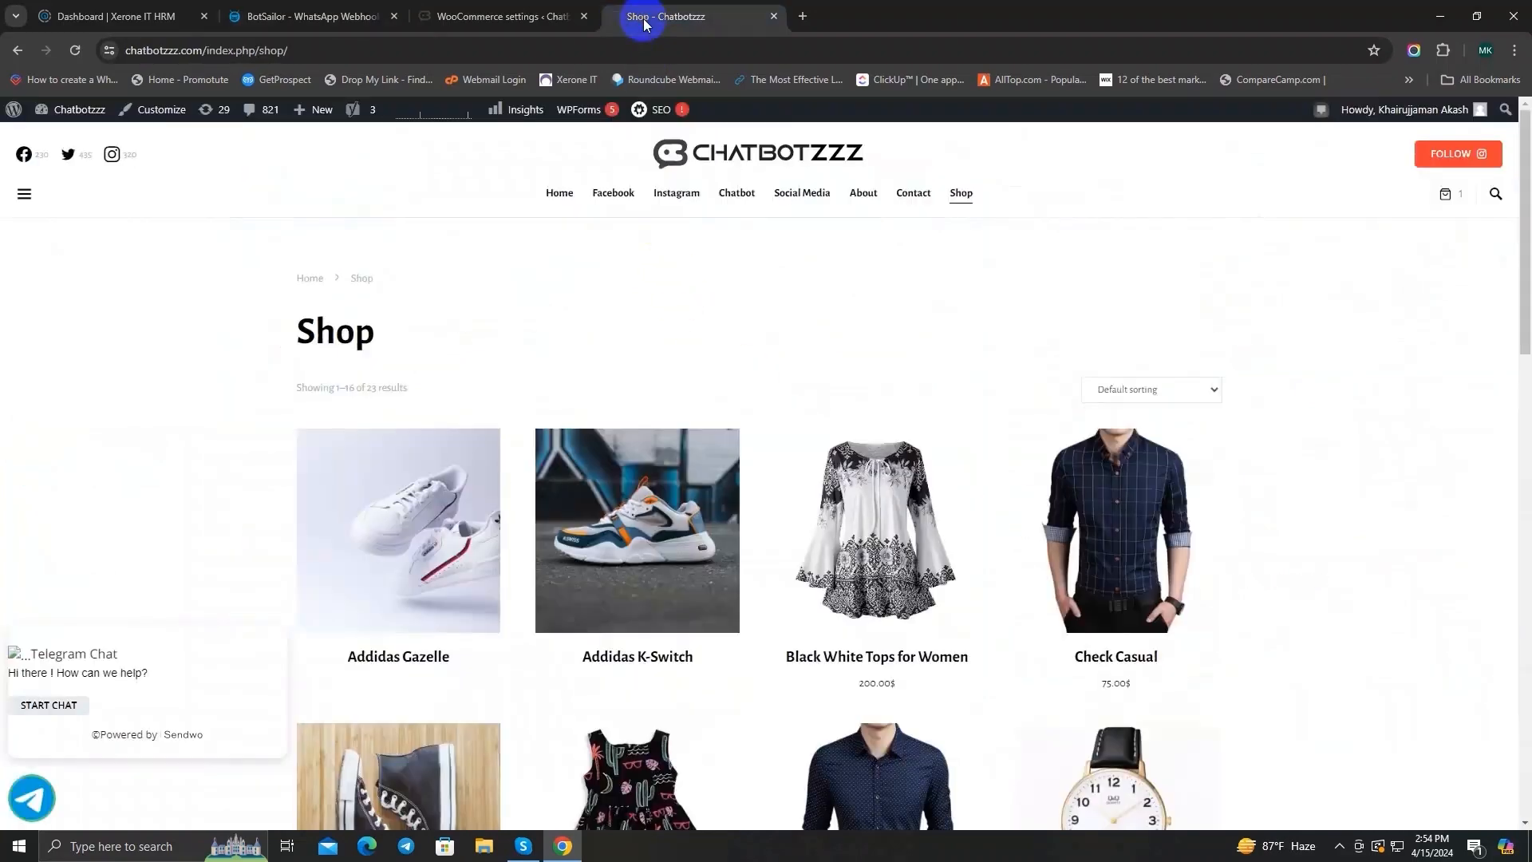
pyautogui.scroll(-8, 1026, 386)
pyautogui.scroll(-5, 1002, 339)
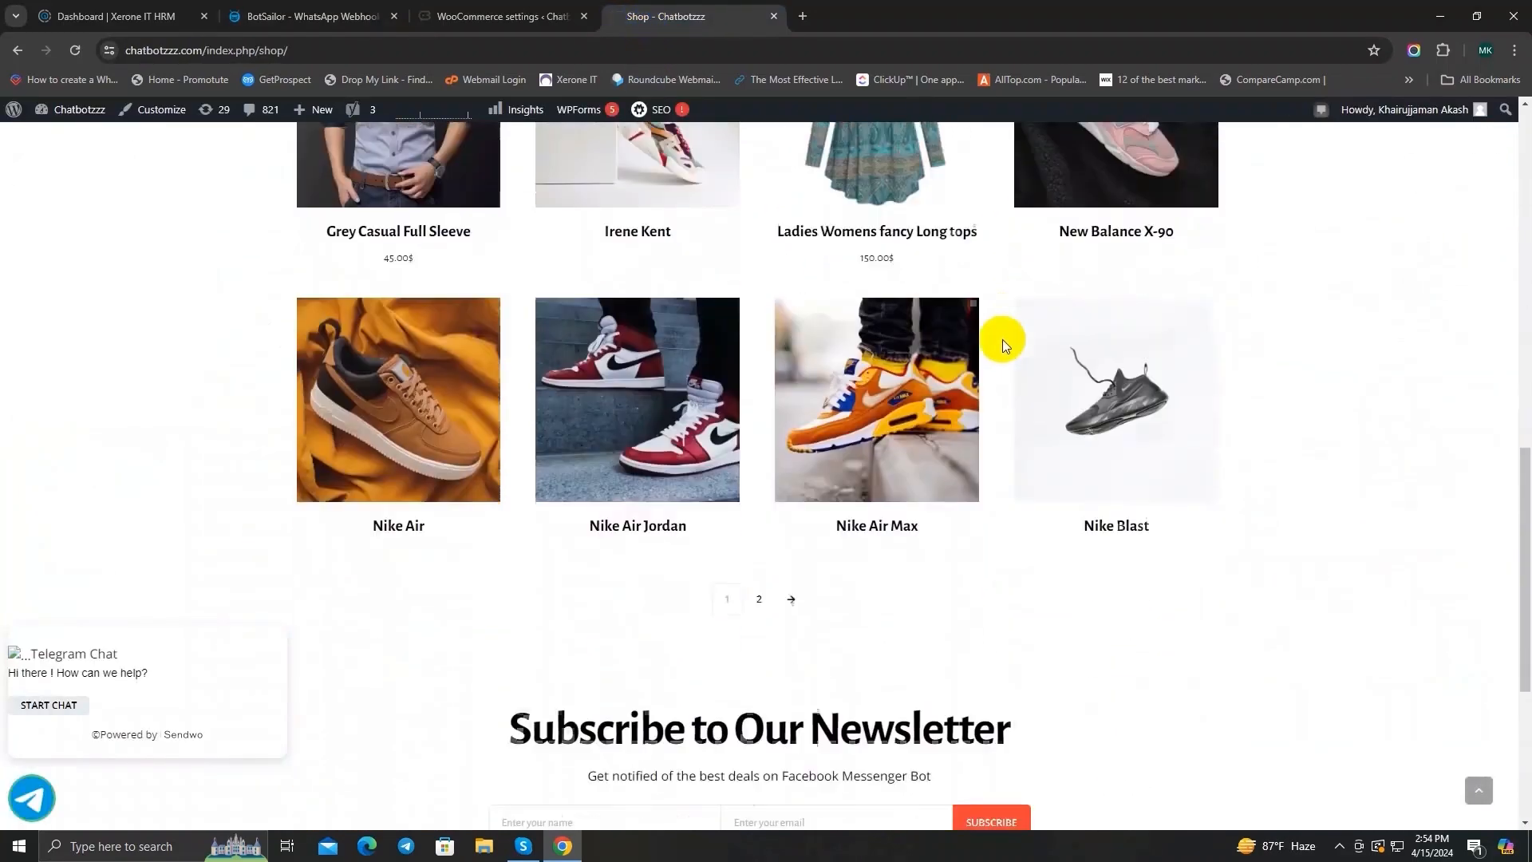
pyautogui.scroll(10, 1002, 341)
pyautogui.scroll(2, 1002, 342)
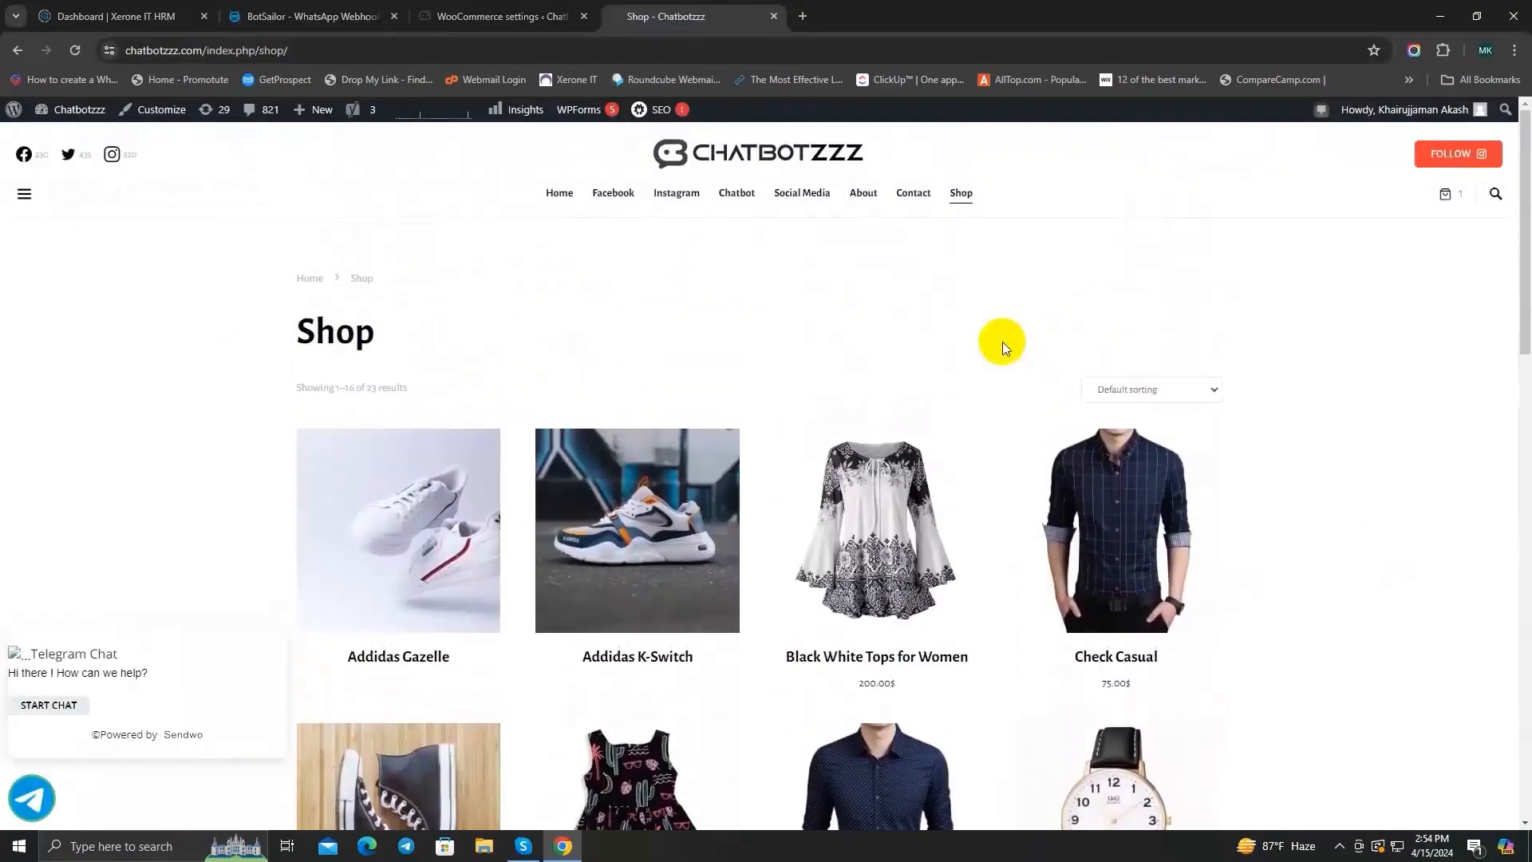
pyautogui.scroll(-6, 728, 314)
pyautogui.scroll(-2, 794, 447)
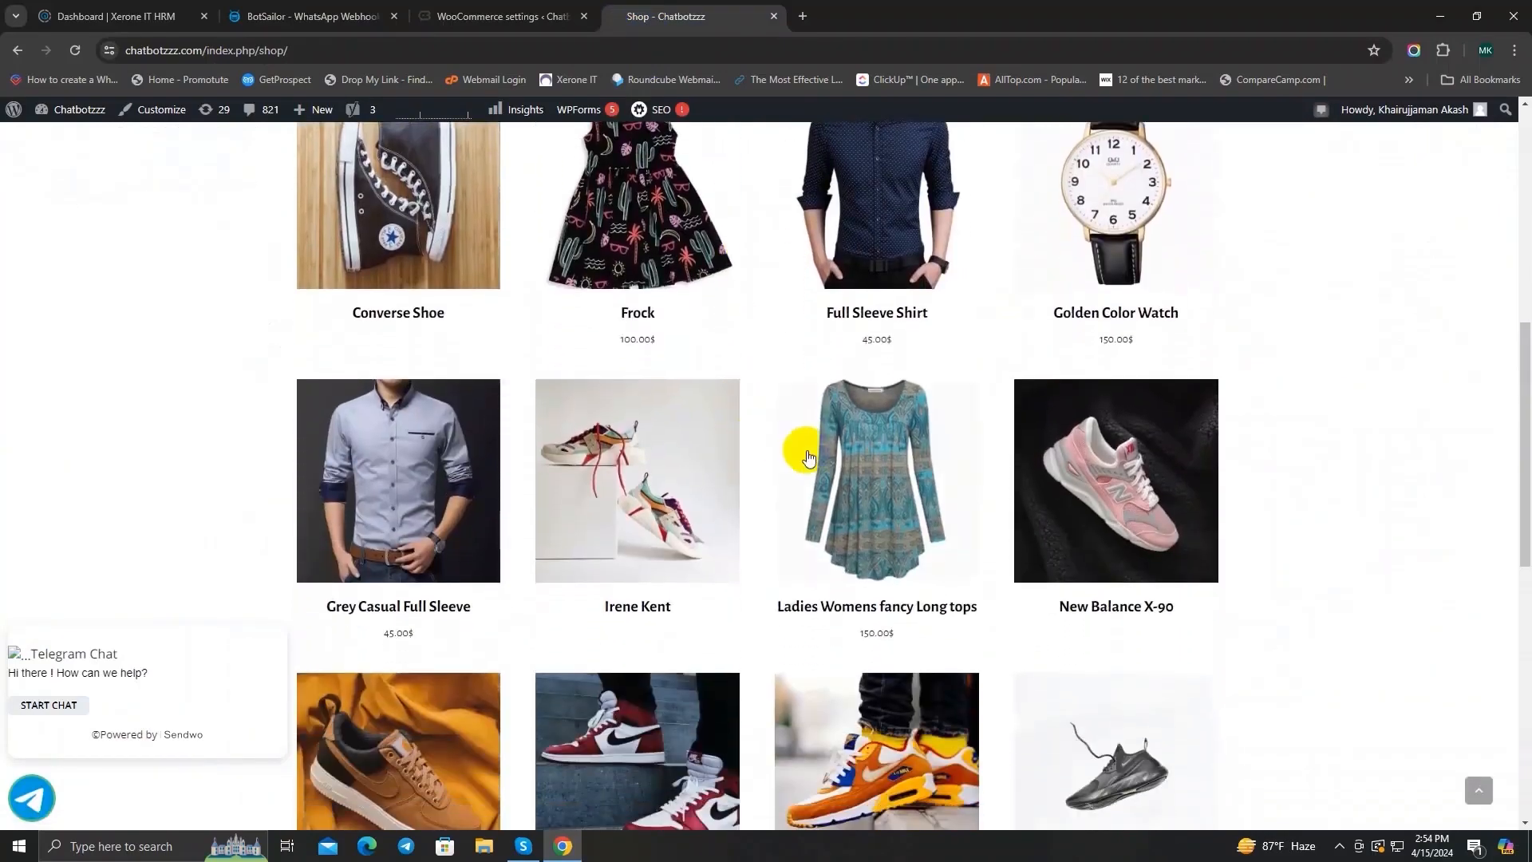
pyautogui.scroll(-4, 934, 615)
pyautogui.scroll(4, 933, 611)
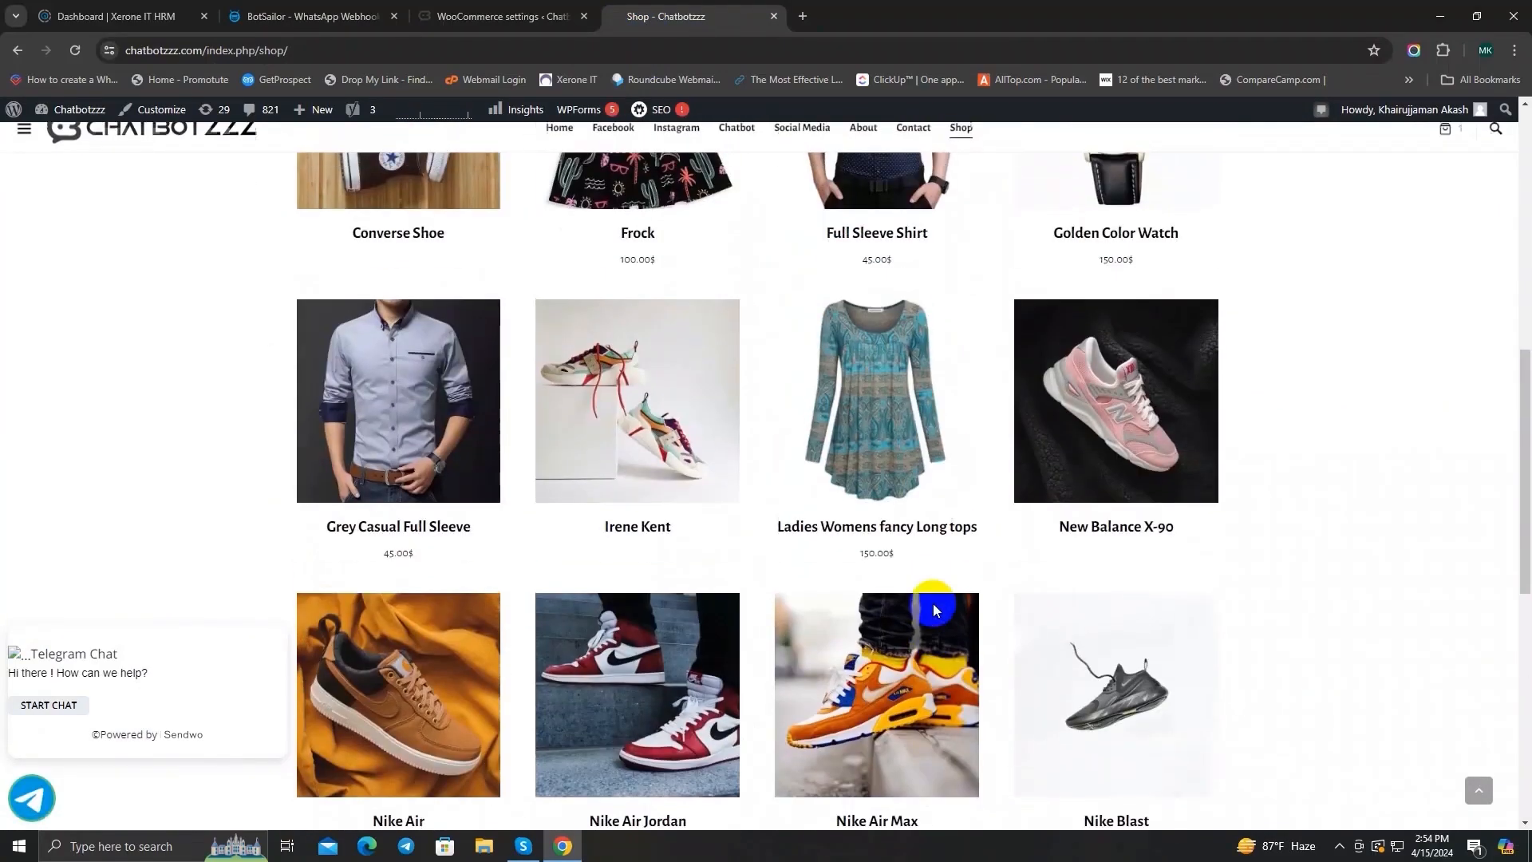
pyautogui.click(878, 316)
pyautogui.scroll(4, 893, 579)
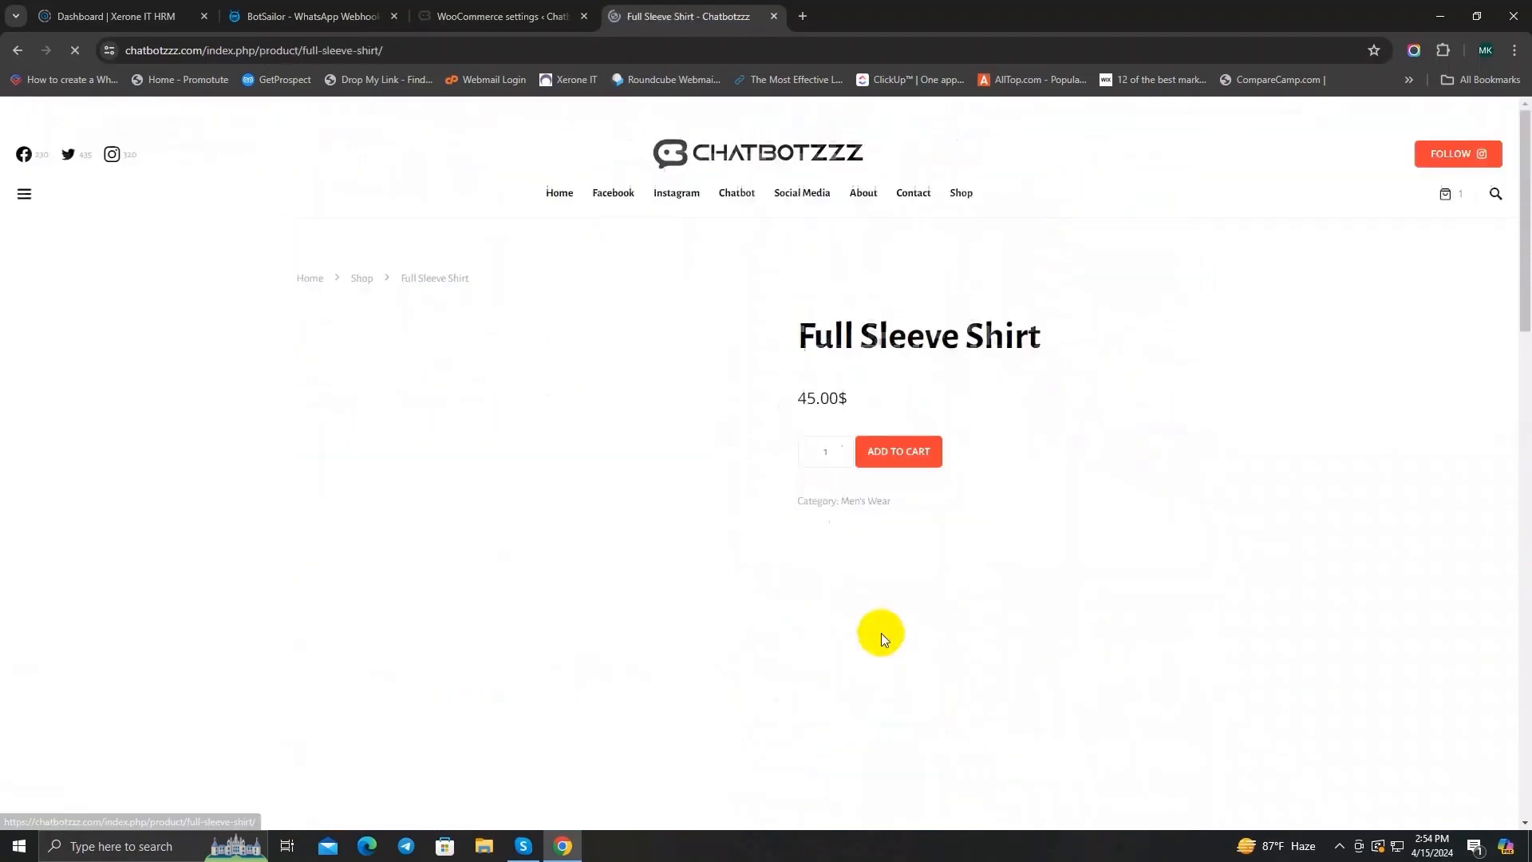
pyautogui.click(914, 453)
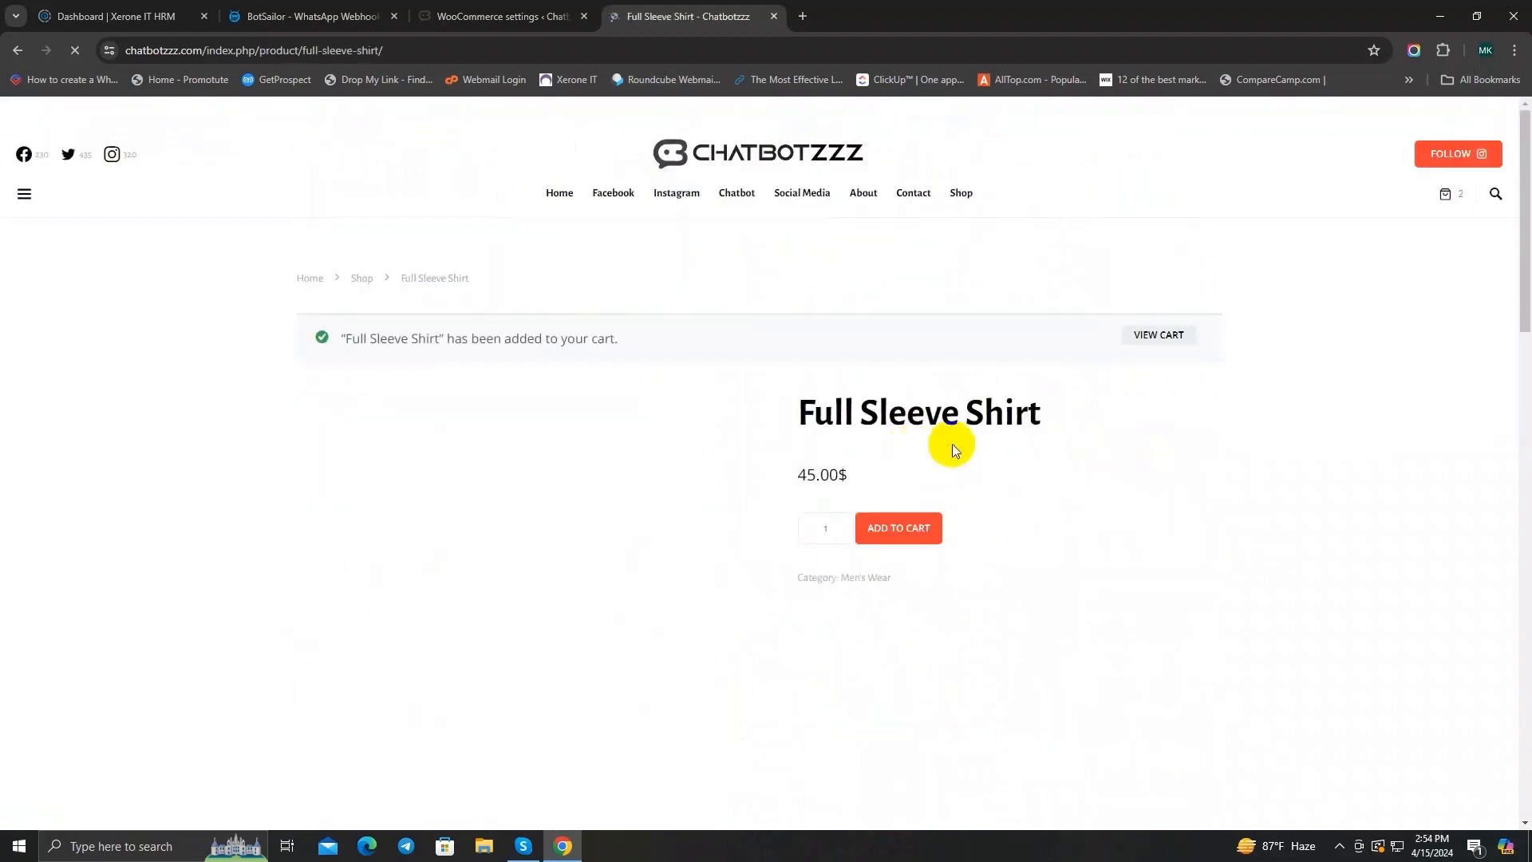
# Step: Proceed from the cart to checkout, review the prefilled billing details and place the order with cash on delivery
pyautogui.click(1165, 336)
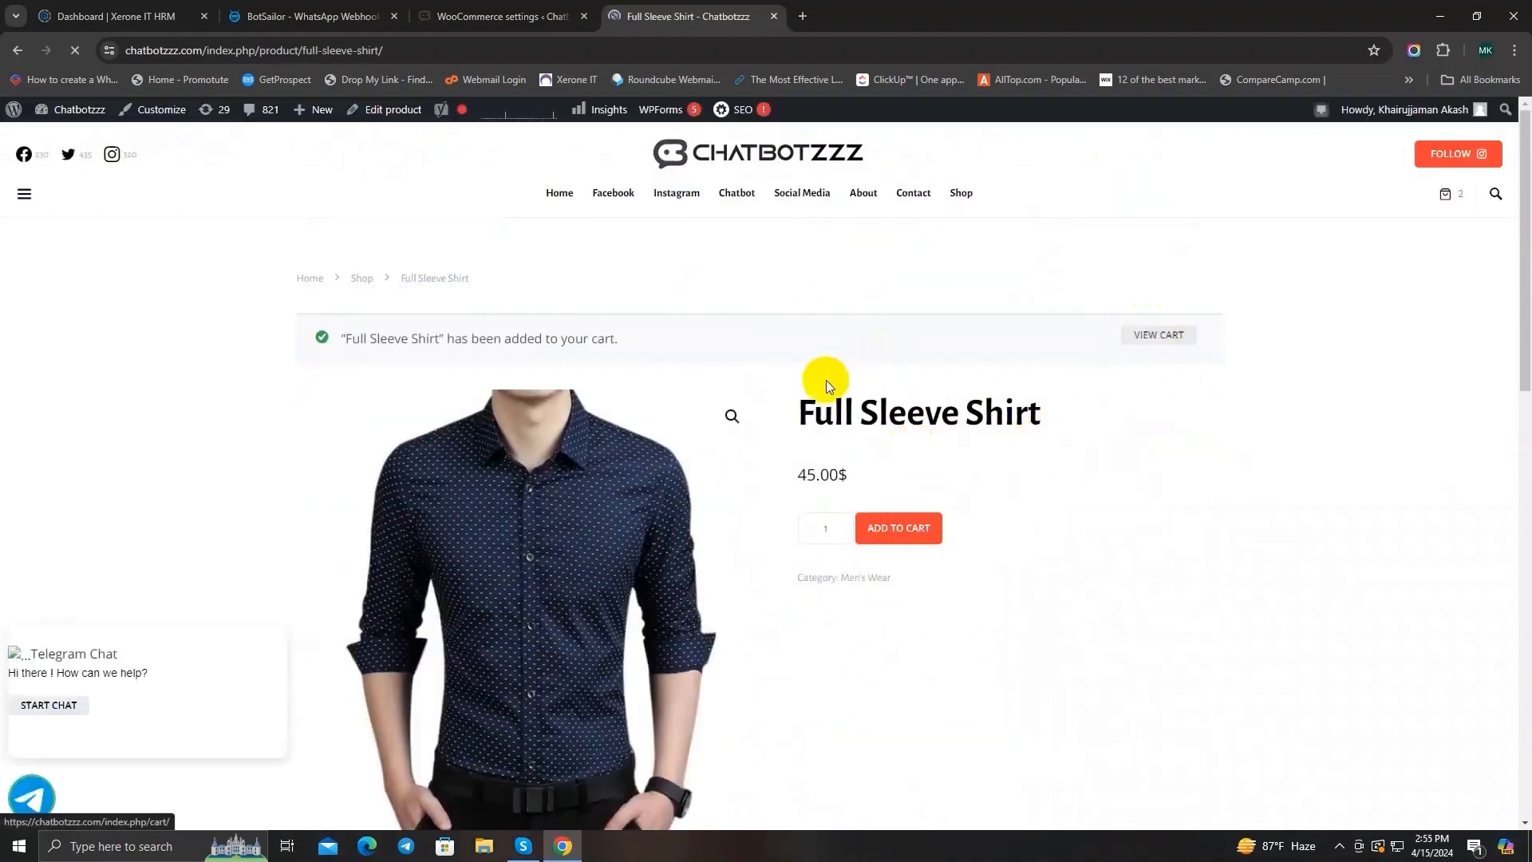
pyautogui.scroll(-1, 821, 395)
pyautogui.click(741, 581)
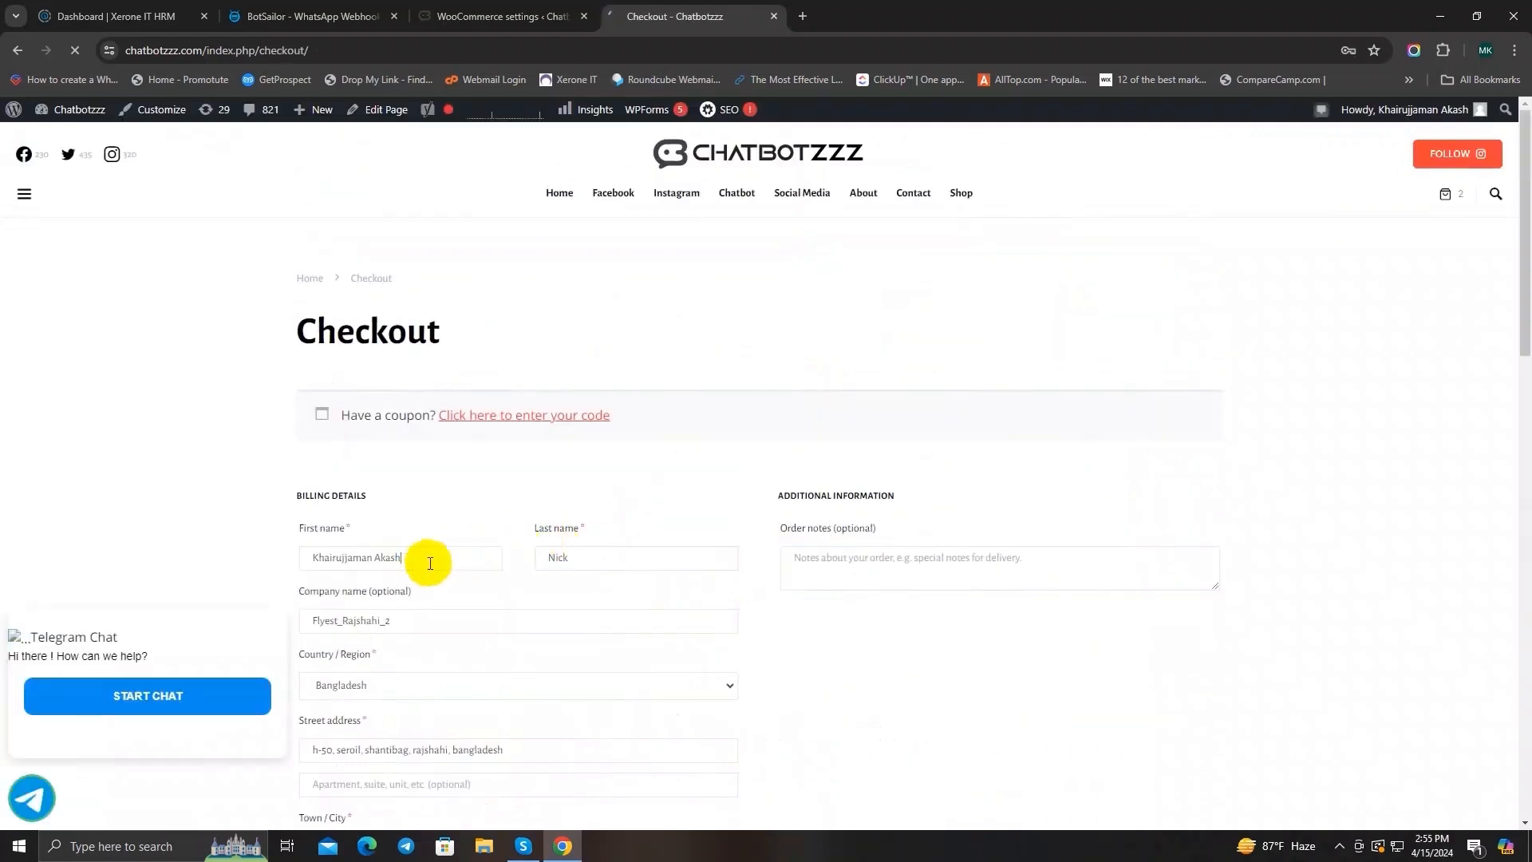
pyautogui.scroll(-3, 637, 469)
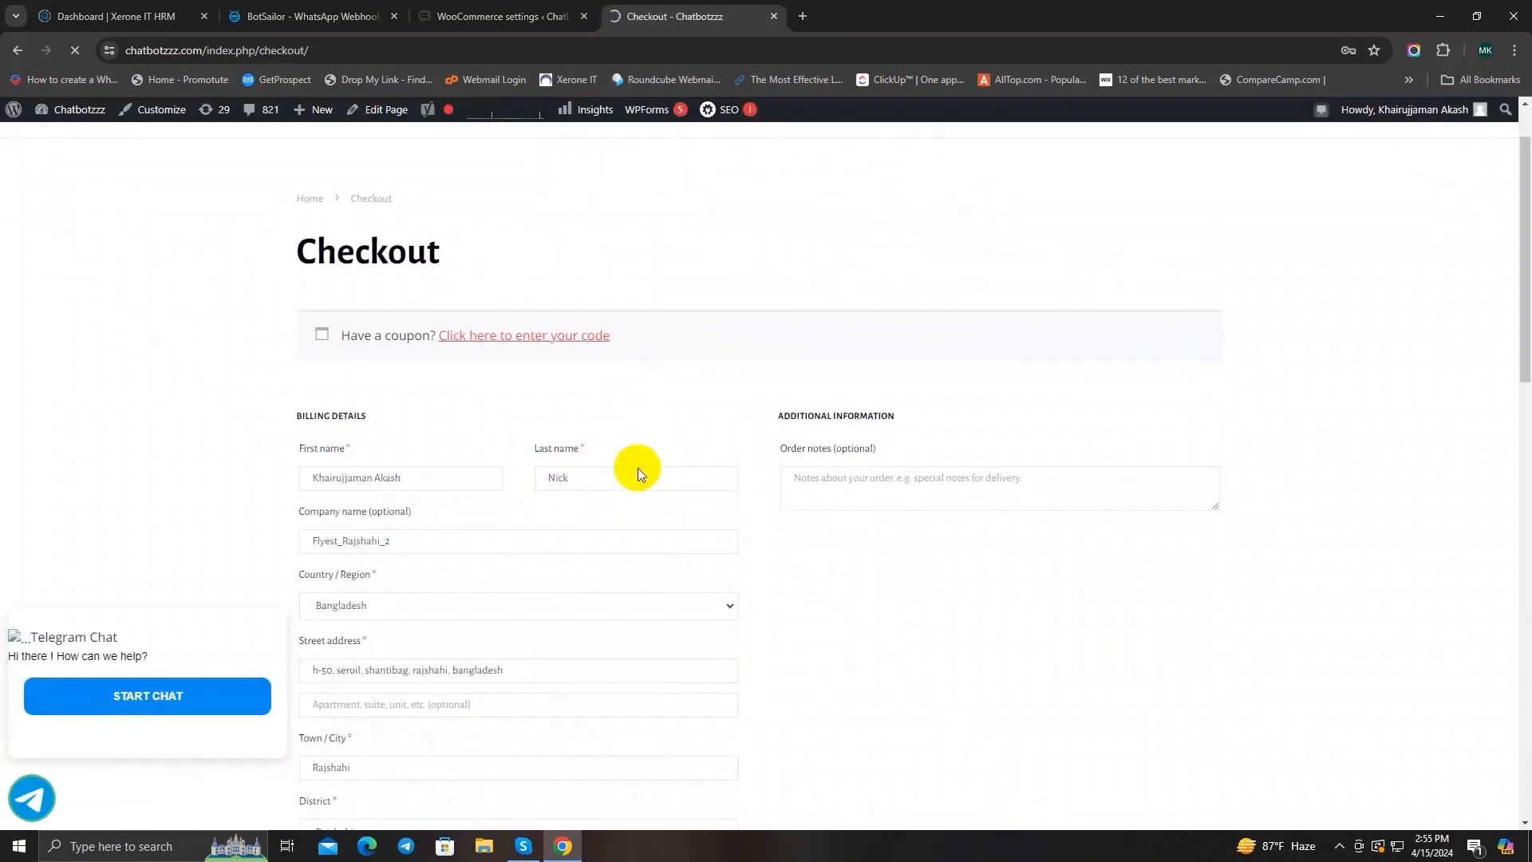
pyautogui.scroll(-3, 579, 518)
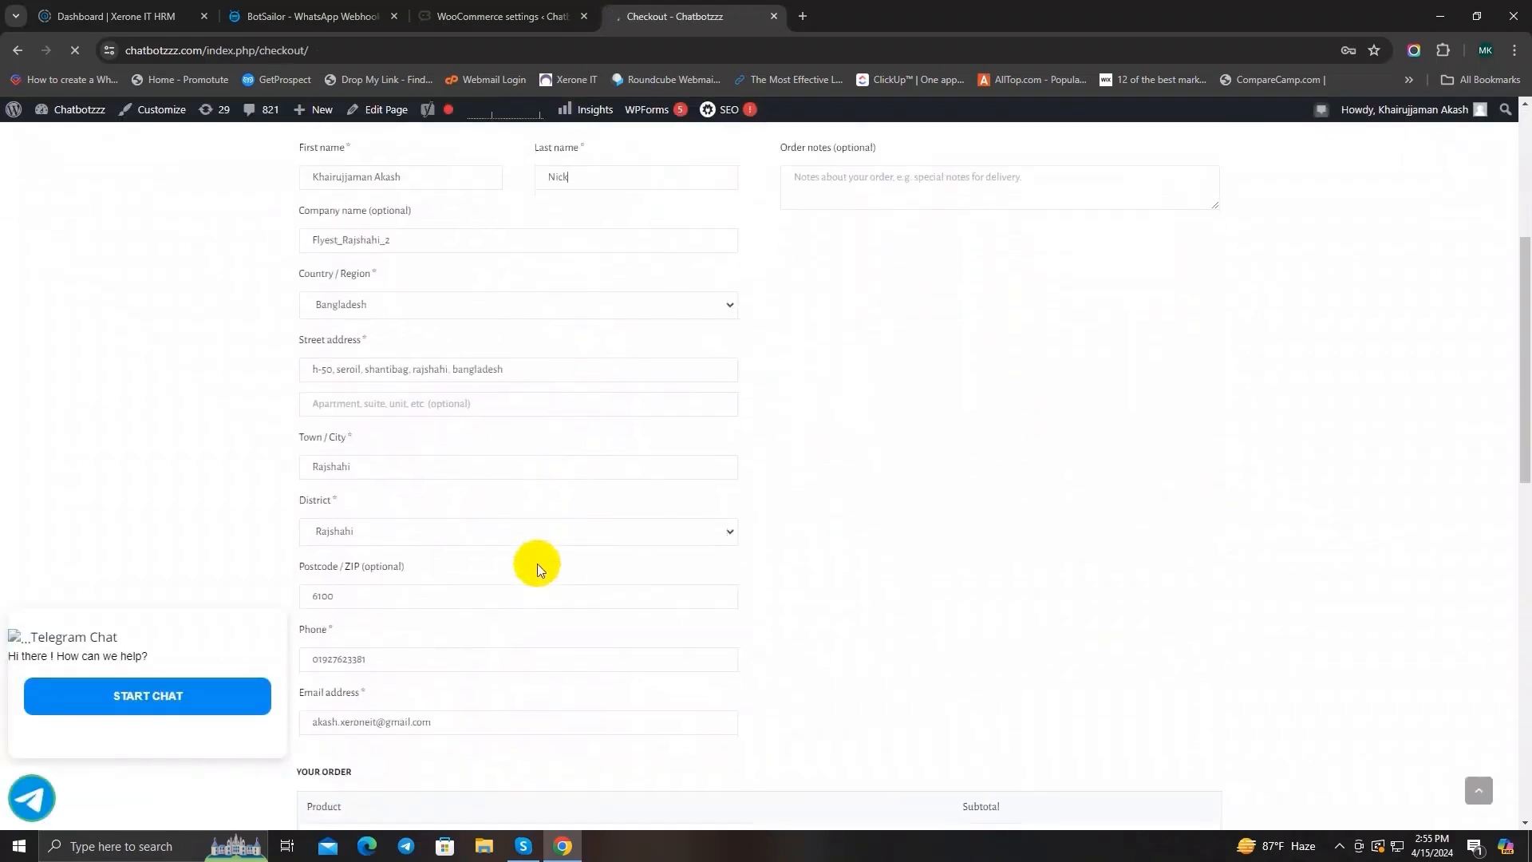
pyautogui.moveTo(404, 558); pyautogui.dragTo(263, 560)
pyautogui.scroll(-5, 427, 571)
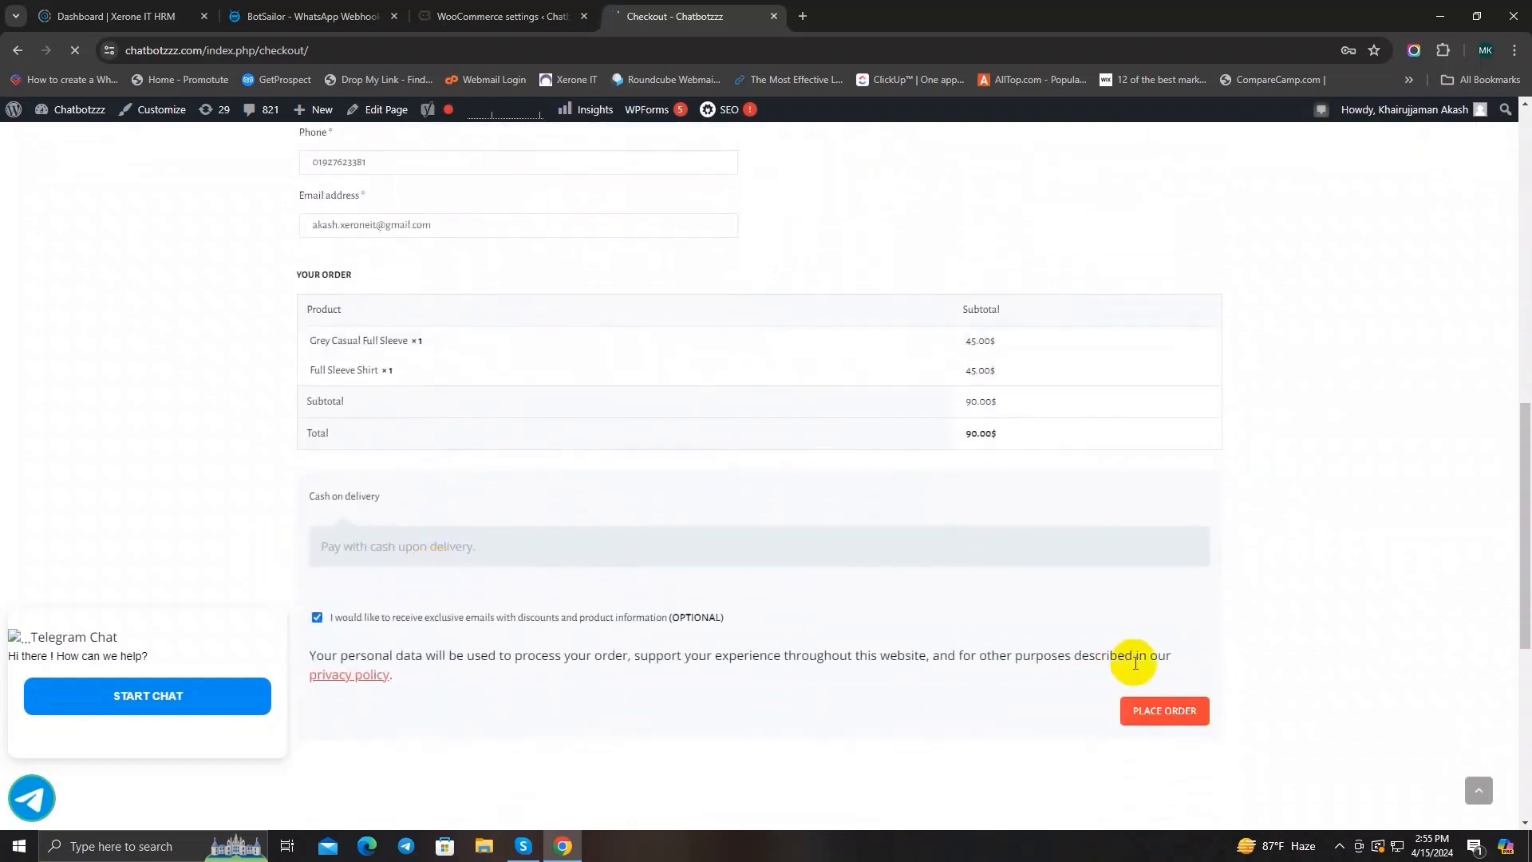
pyautogui.click(1149, 711)
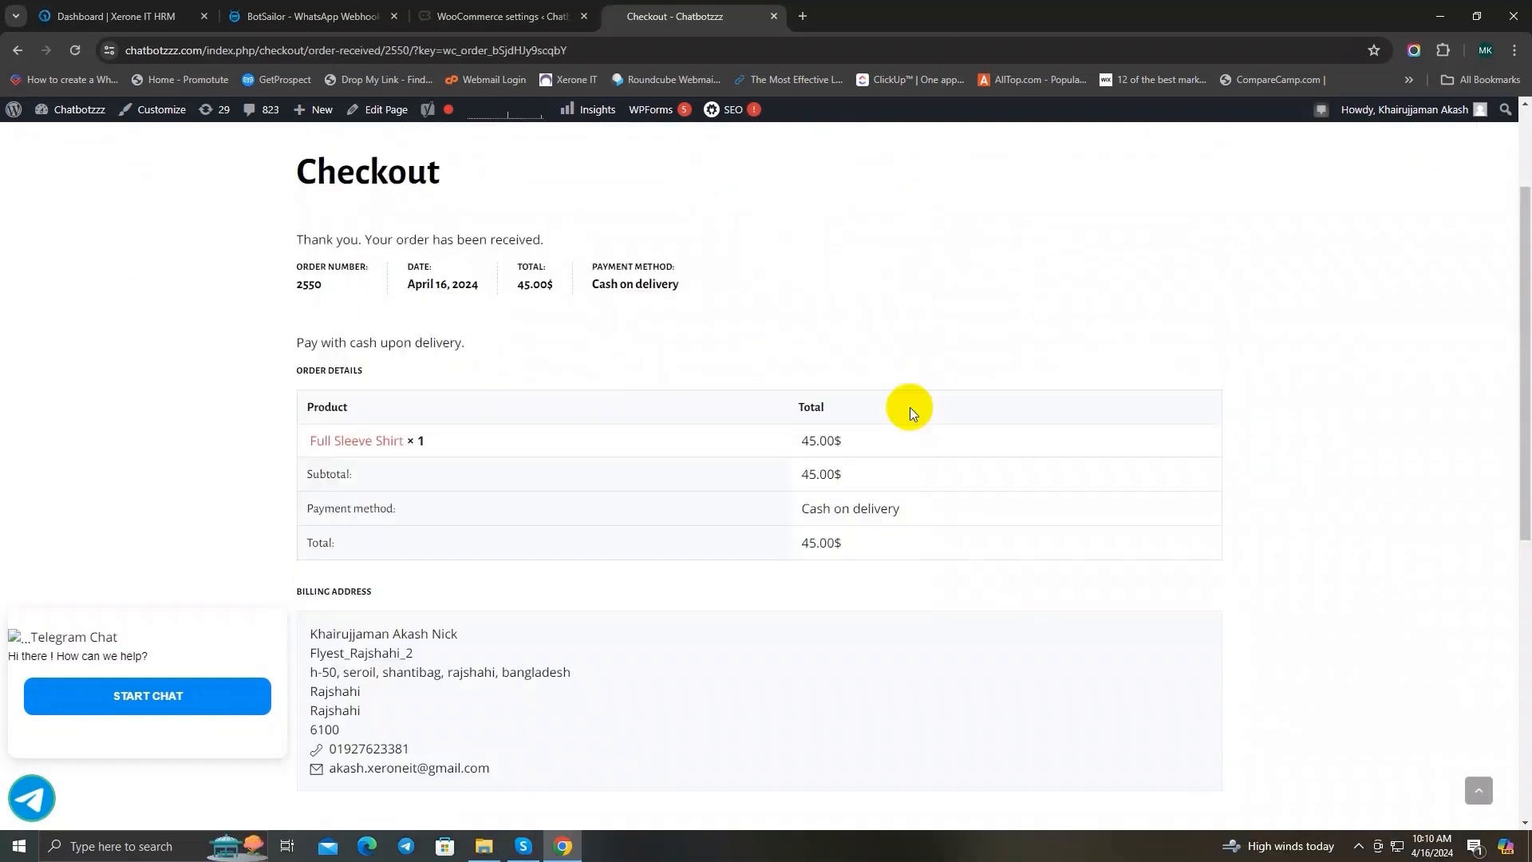
# Step: Switch back to the BotSailor workflow and examine the captured order's raw data alongside the webhook response mapping fields
pyautogui.click(311, 16)
pyautogui.scroll(10, 710, 327)
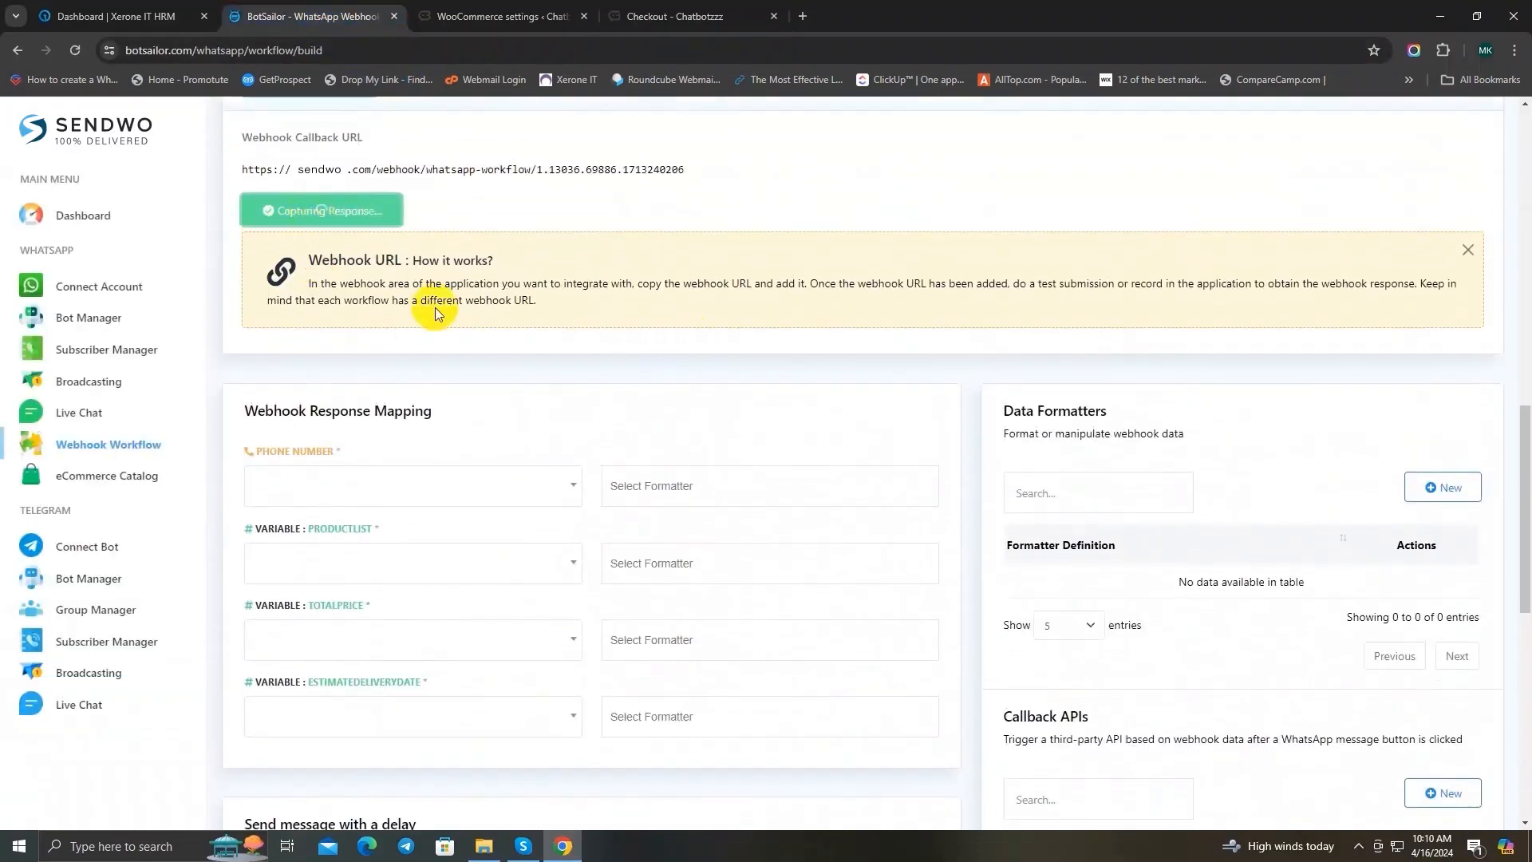
pyautogui.scroll(1, 434, 311)
pyautogui.scroll(-10, 519, 300)
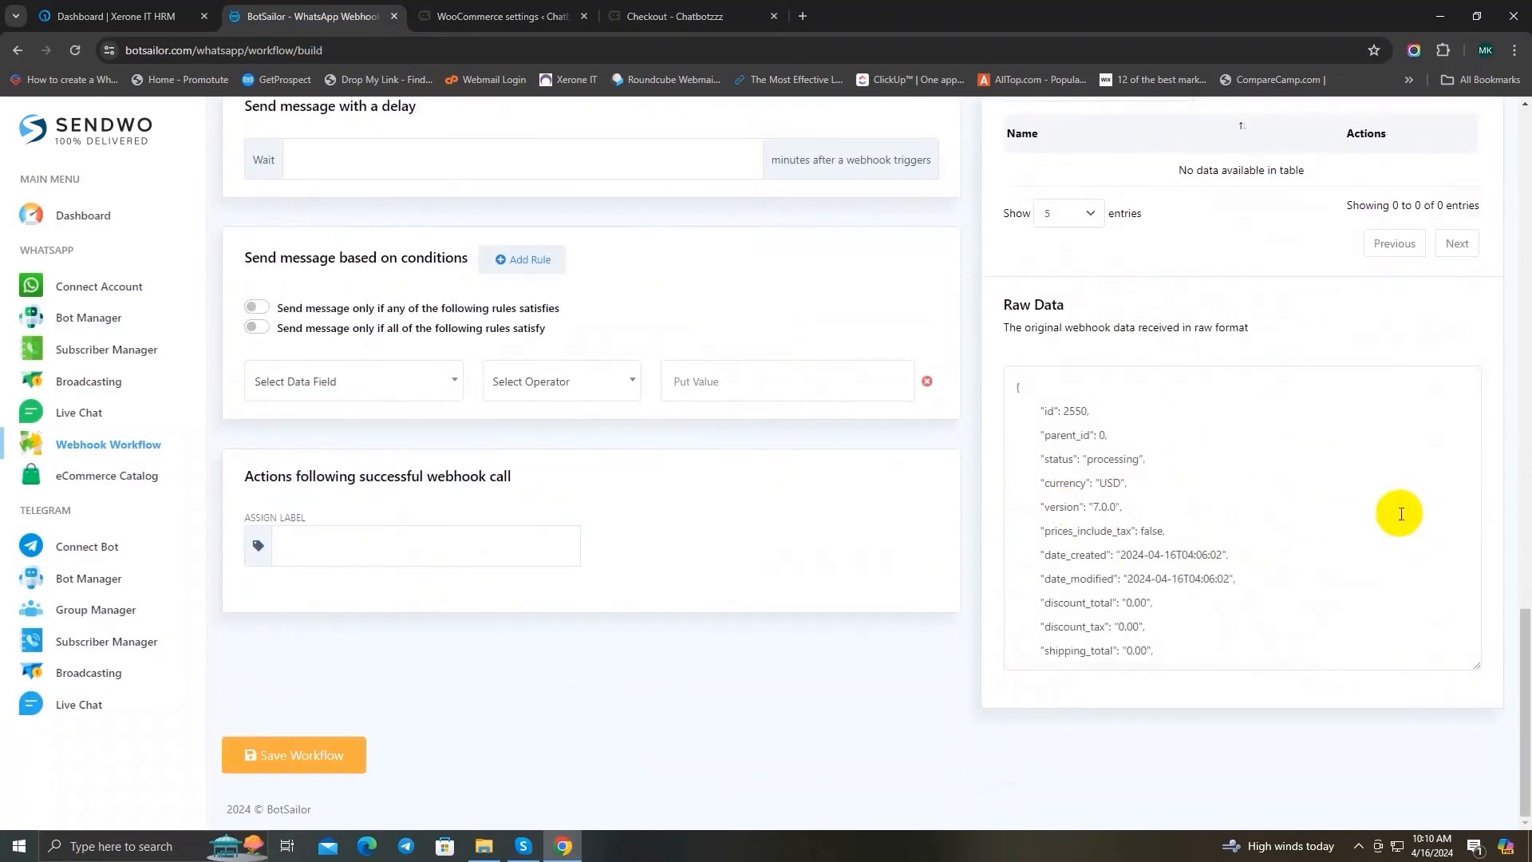
pyautogui.scroll(-5, 1313, 501)
pyautogui.scroll(2, 1196, 490)
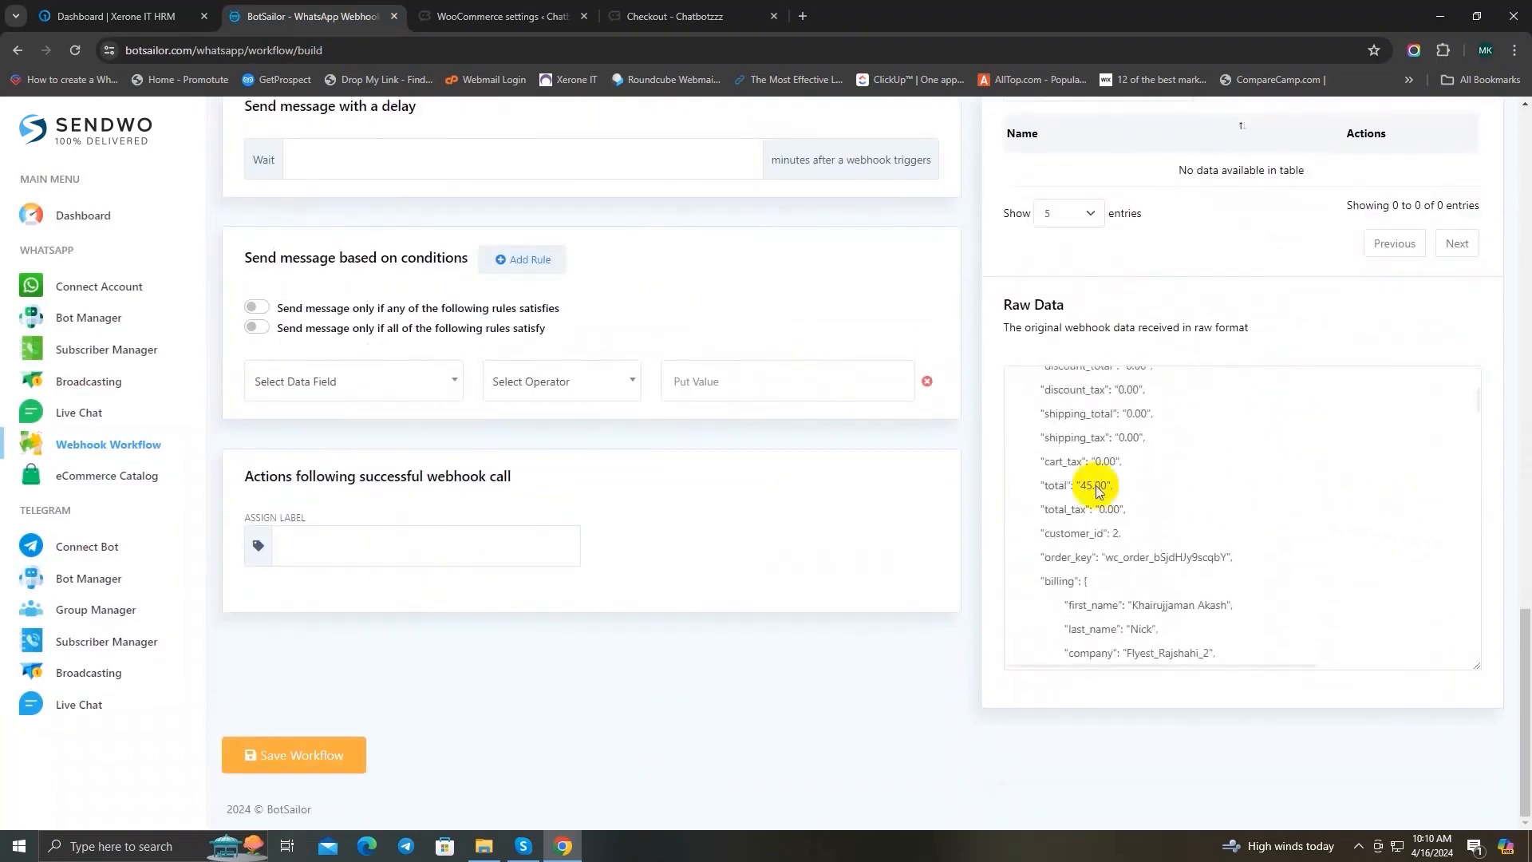
pyautogui.scroll(9, 506, 400)
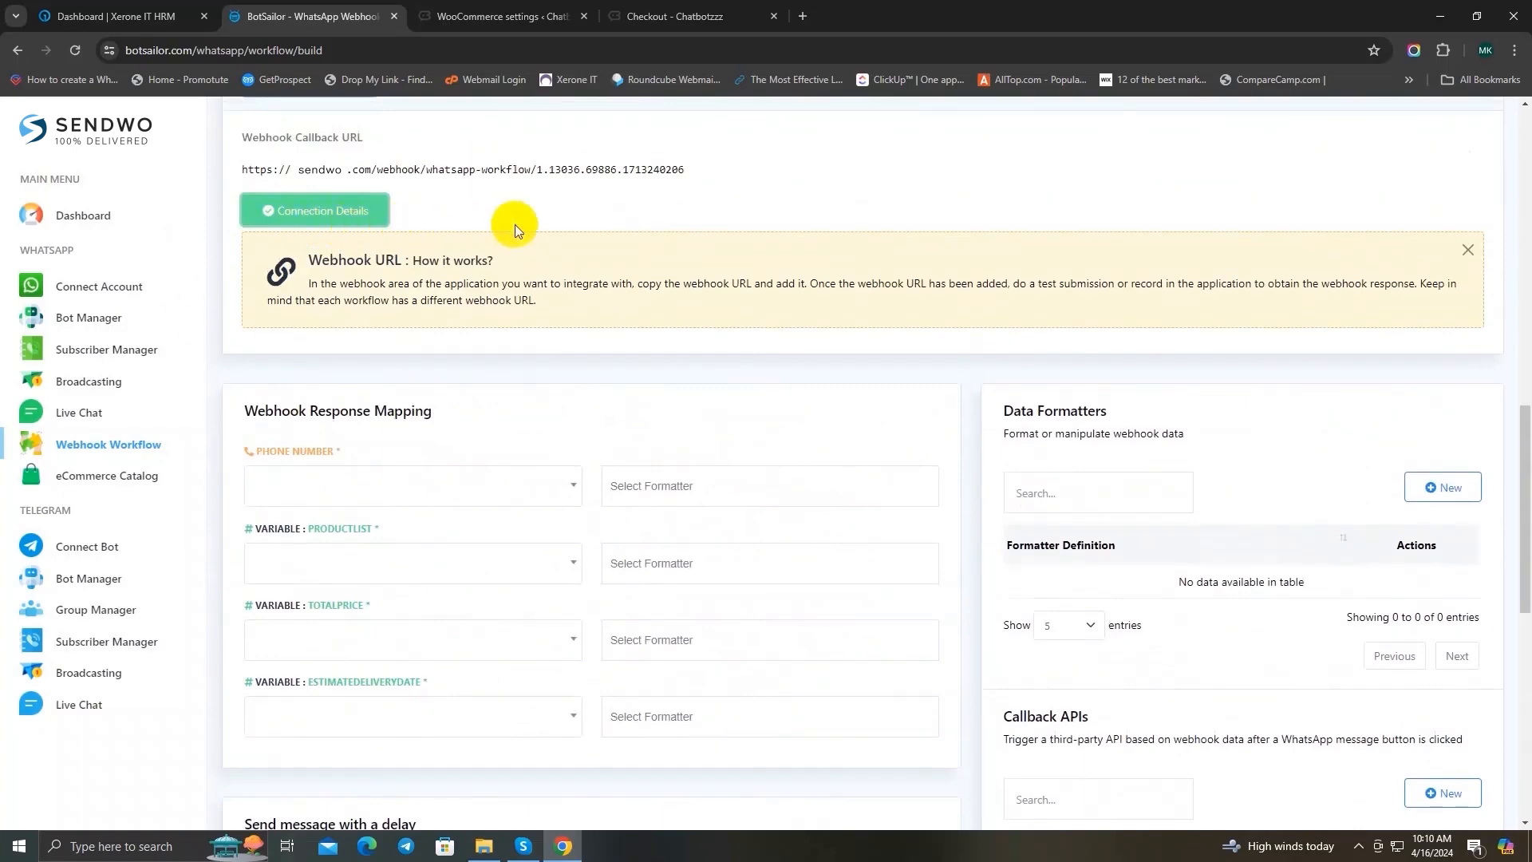
pyautogui.scroll(-8, 515, 224)
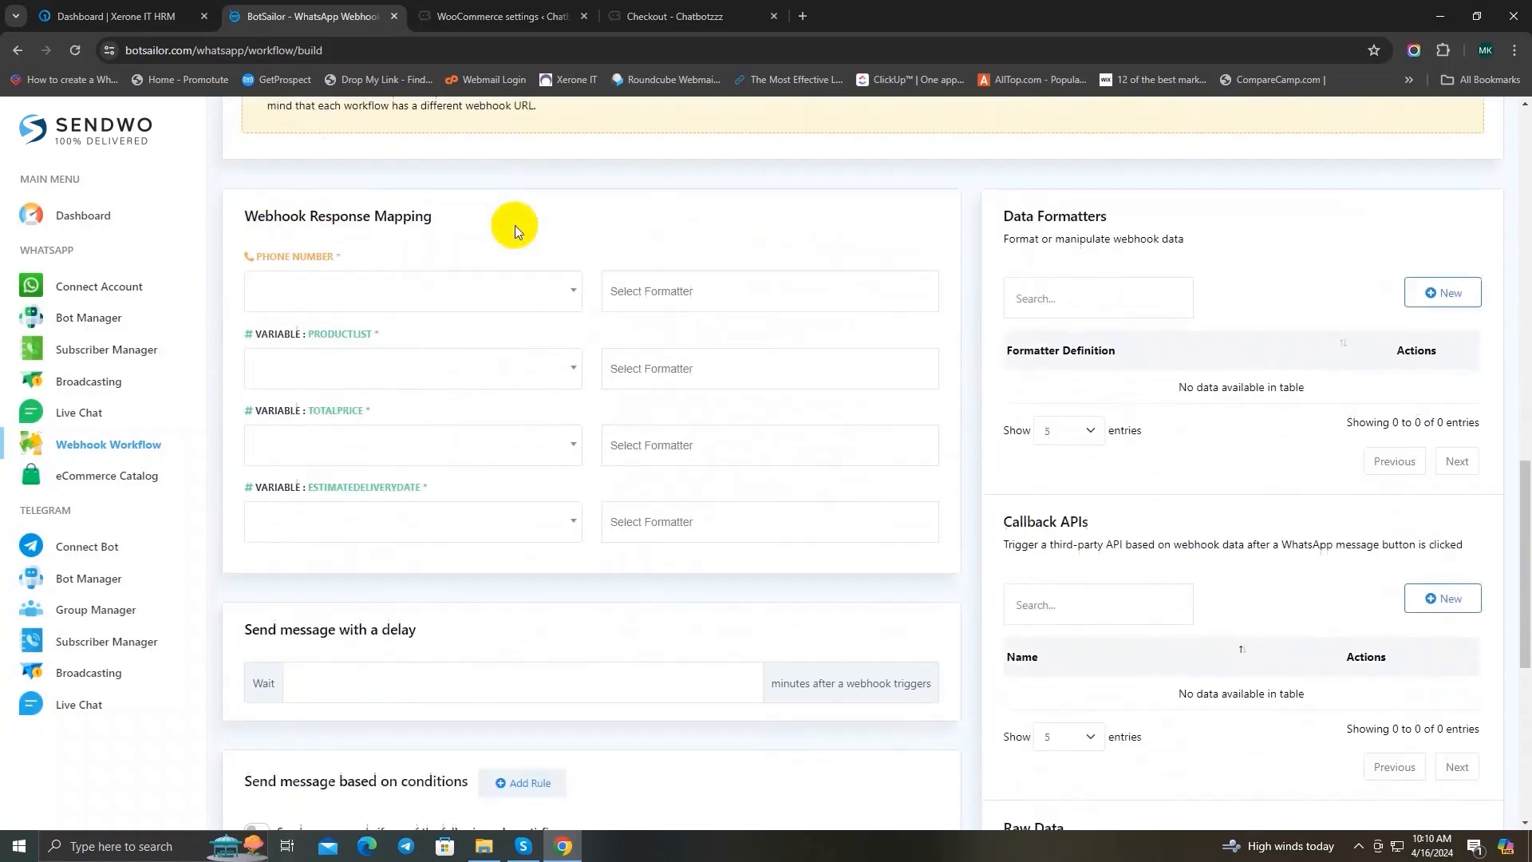
pyautogui.scroll(1, 1133, 563)
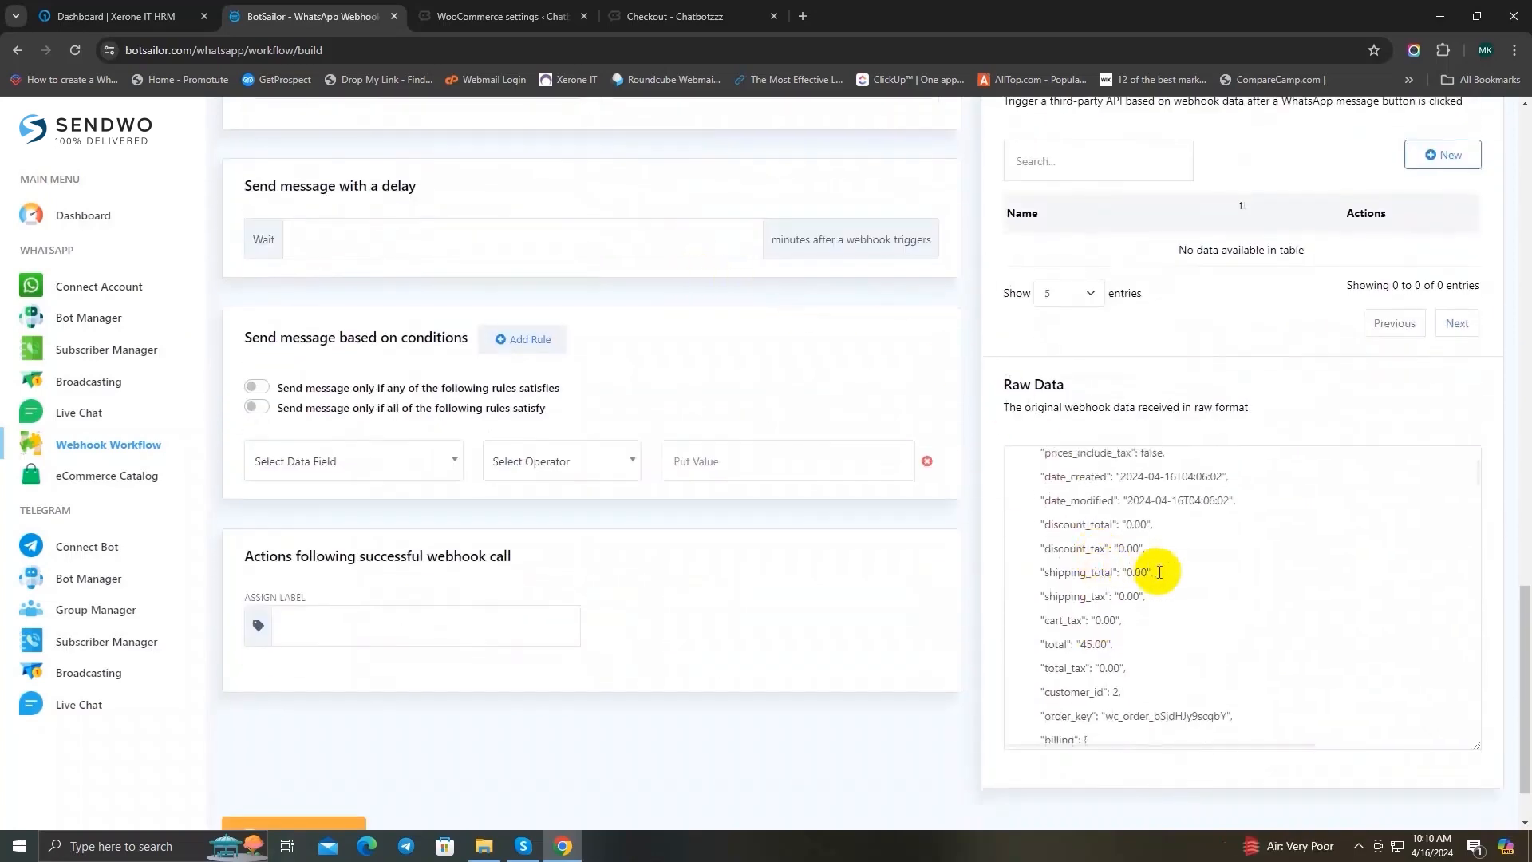
pyautogui.scroll(-2, 1156, 572)
pyautogui.scroll(2, 1180, 574)
pyautogui.scroll(2, 1201, 580)
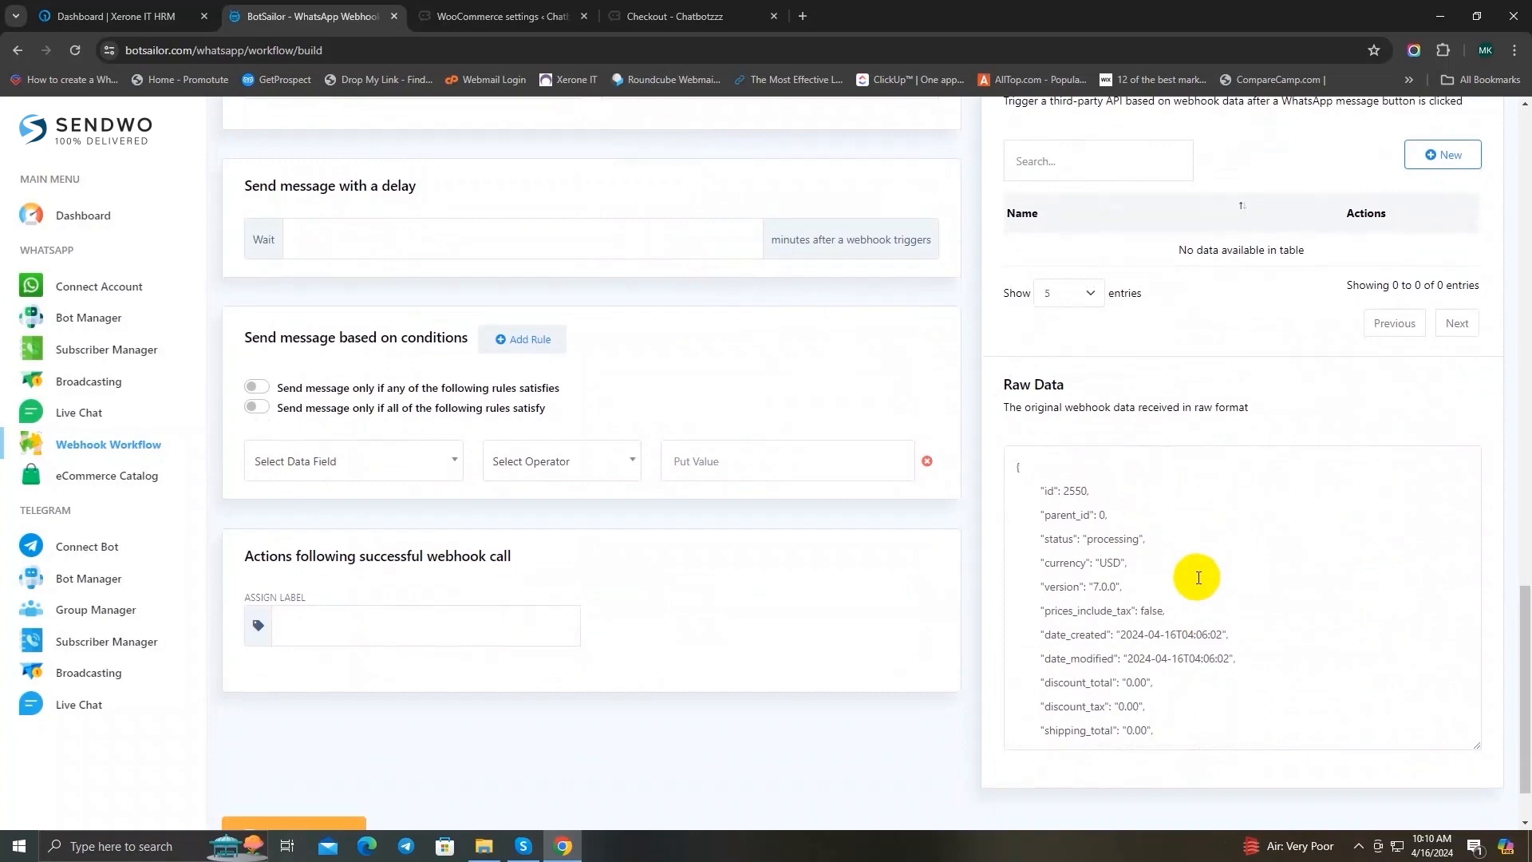
pyautogui.scroll(-1, 954, 538)
pyautogui.scroll(-5, 1163, 530)
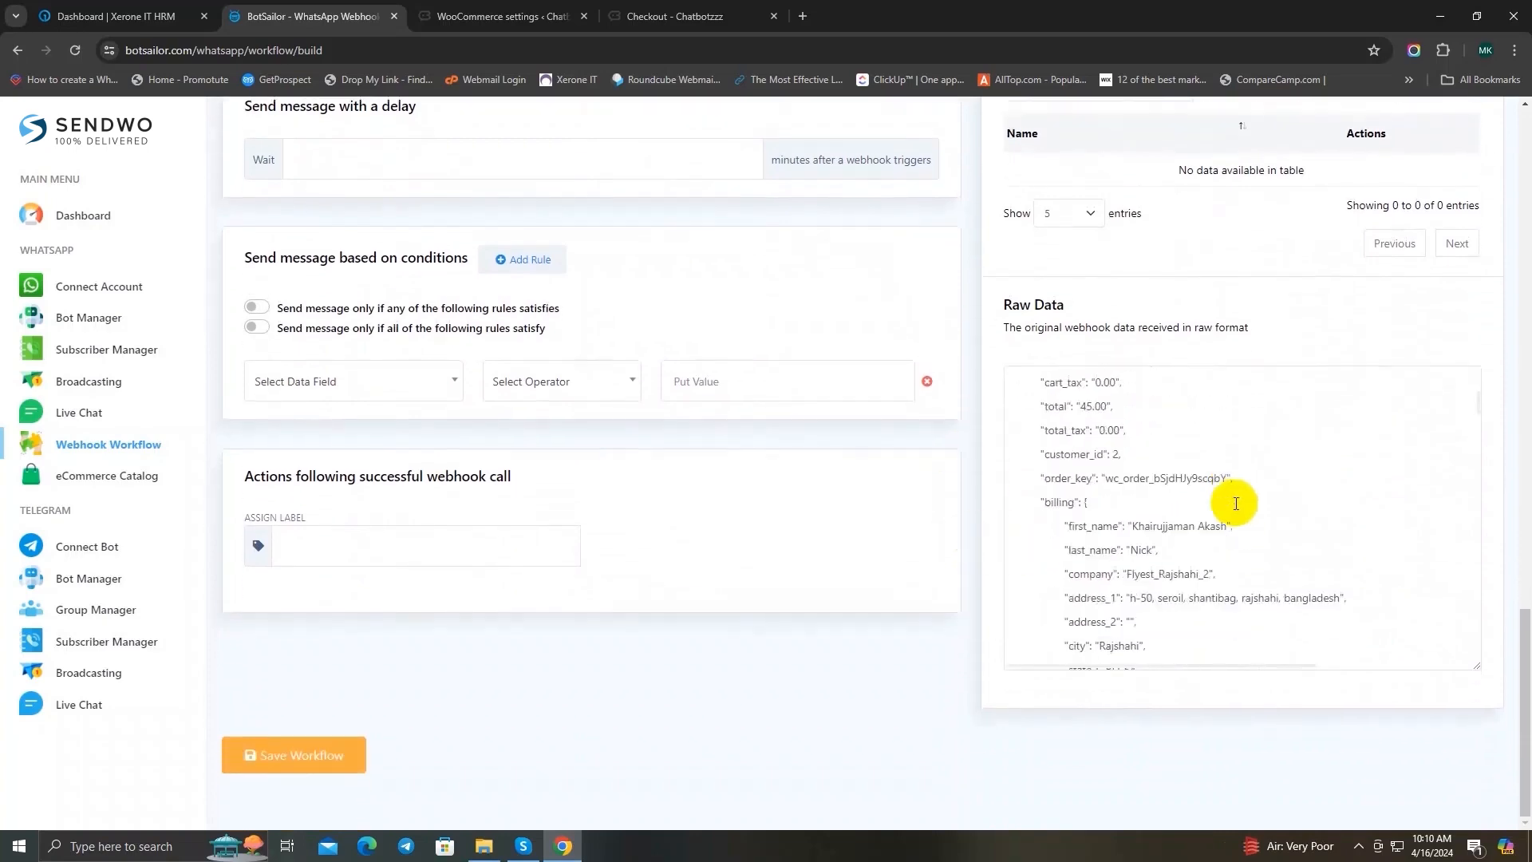
pyautogui.scroll(2, 536, 460)
pyautogui.scroll(5, 536, 460)
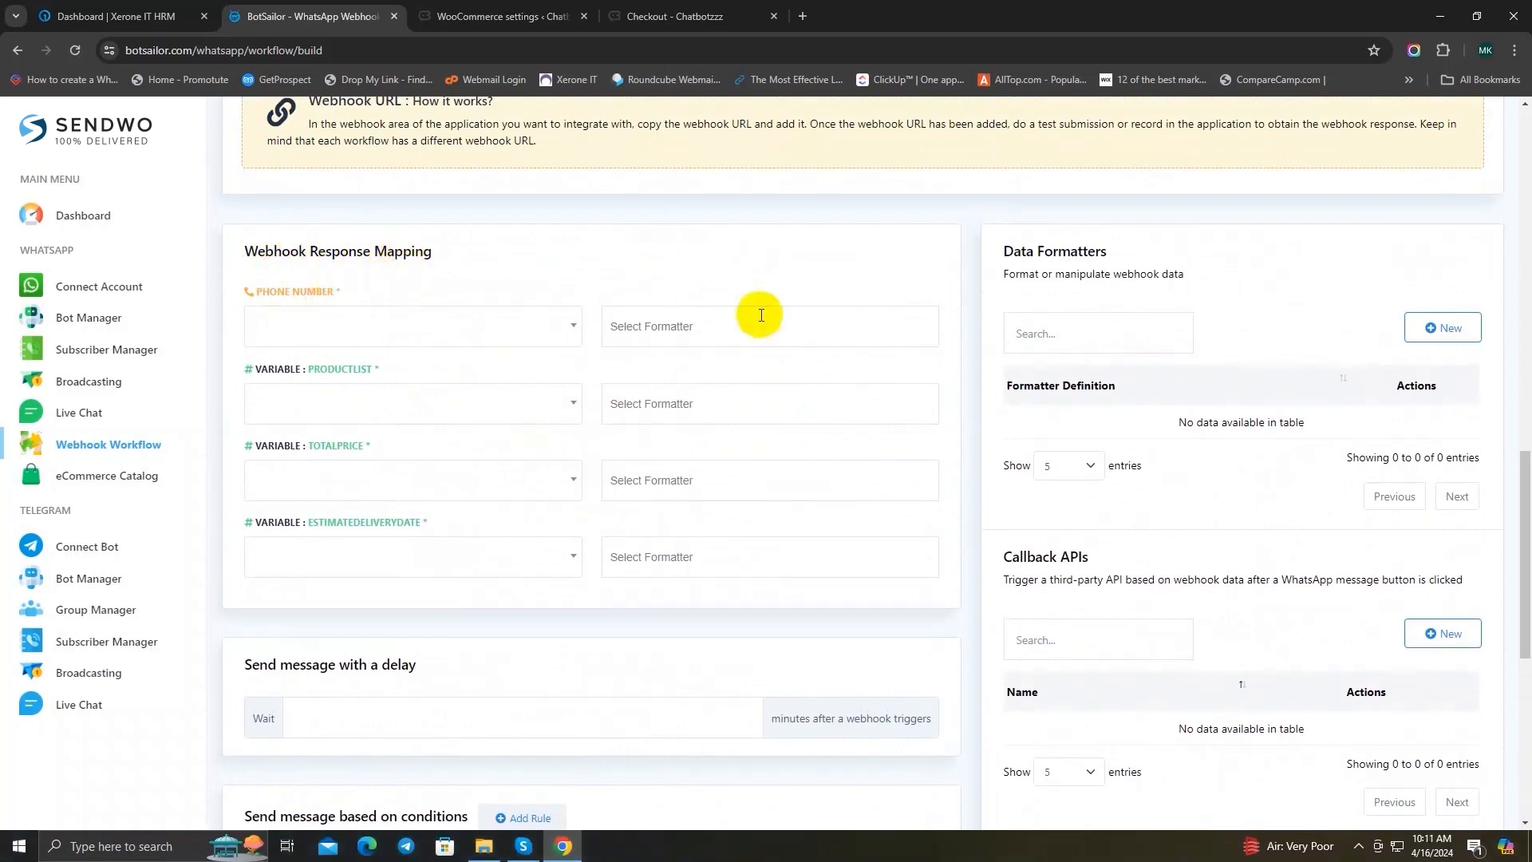
# Step: Locate the billing section and its phone field in the raw webhook data
pyautogui.scroll(-5, 790, 315)
pyautogui.scroll(3, 1180, 591)
pyautogui.scroll(-2, 1201, 592)
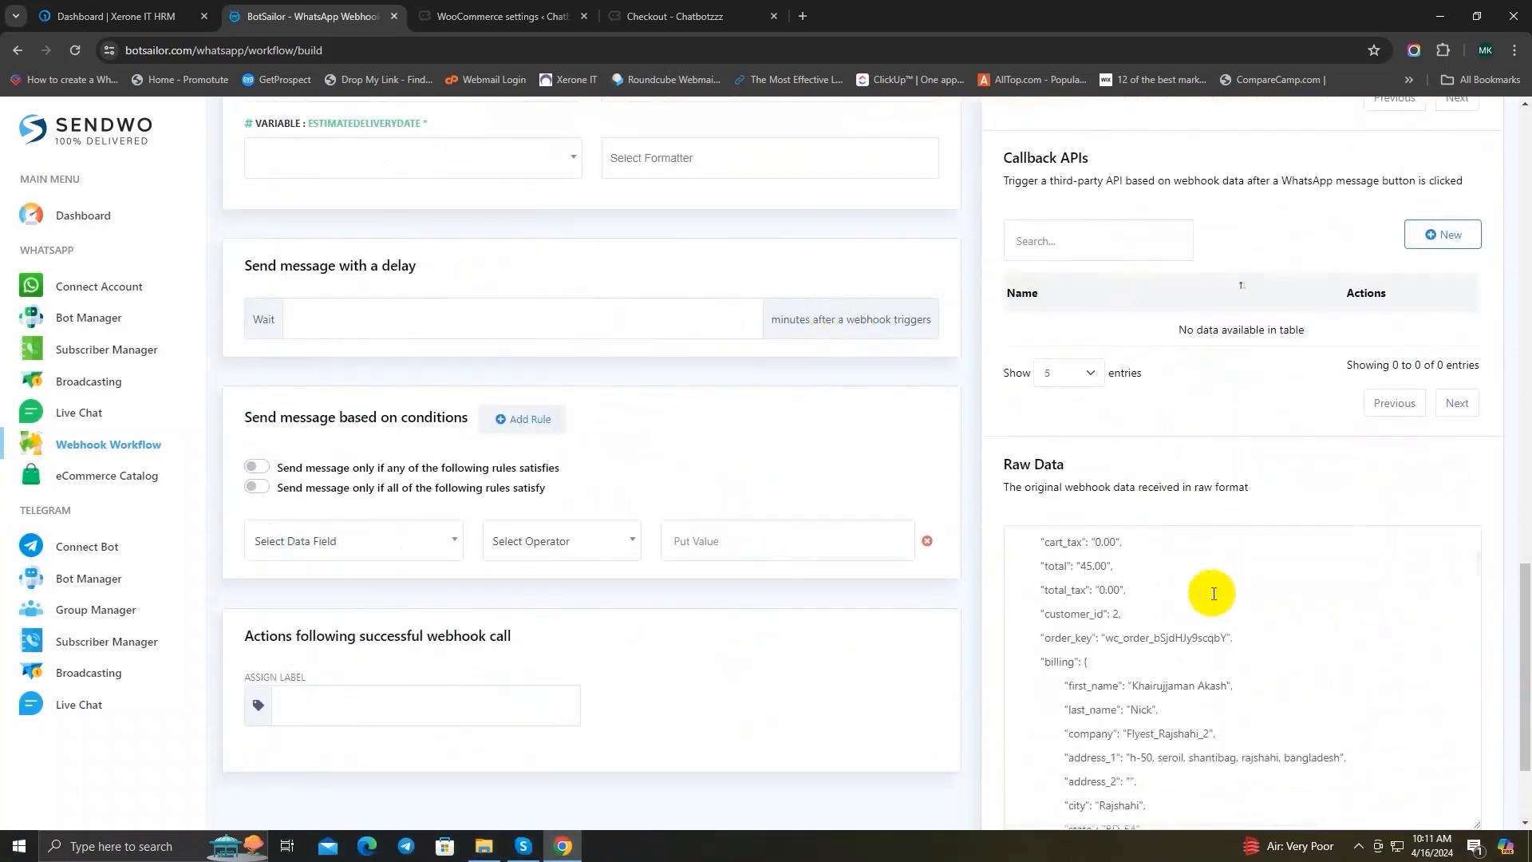
pyautogui.scroll(-1, 1220, 587)
pyautogui.scroll(-1, 1241, 483)
pyautogui.moveTo(1037, 505); pyautogui.dragTo(1079, 505)
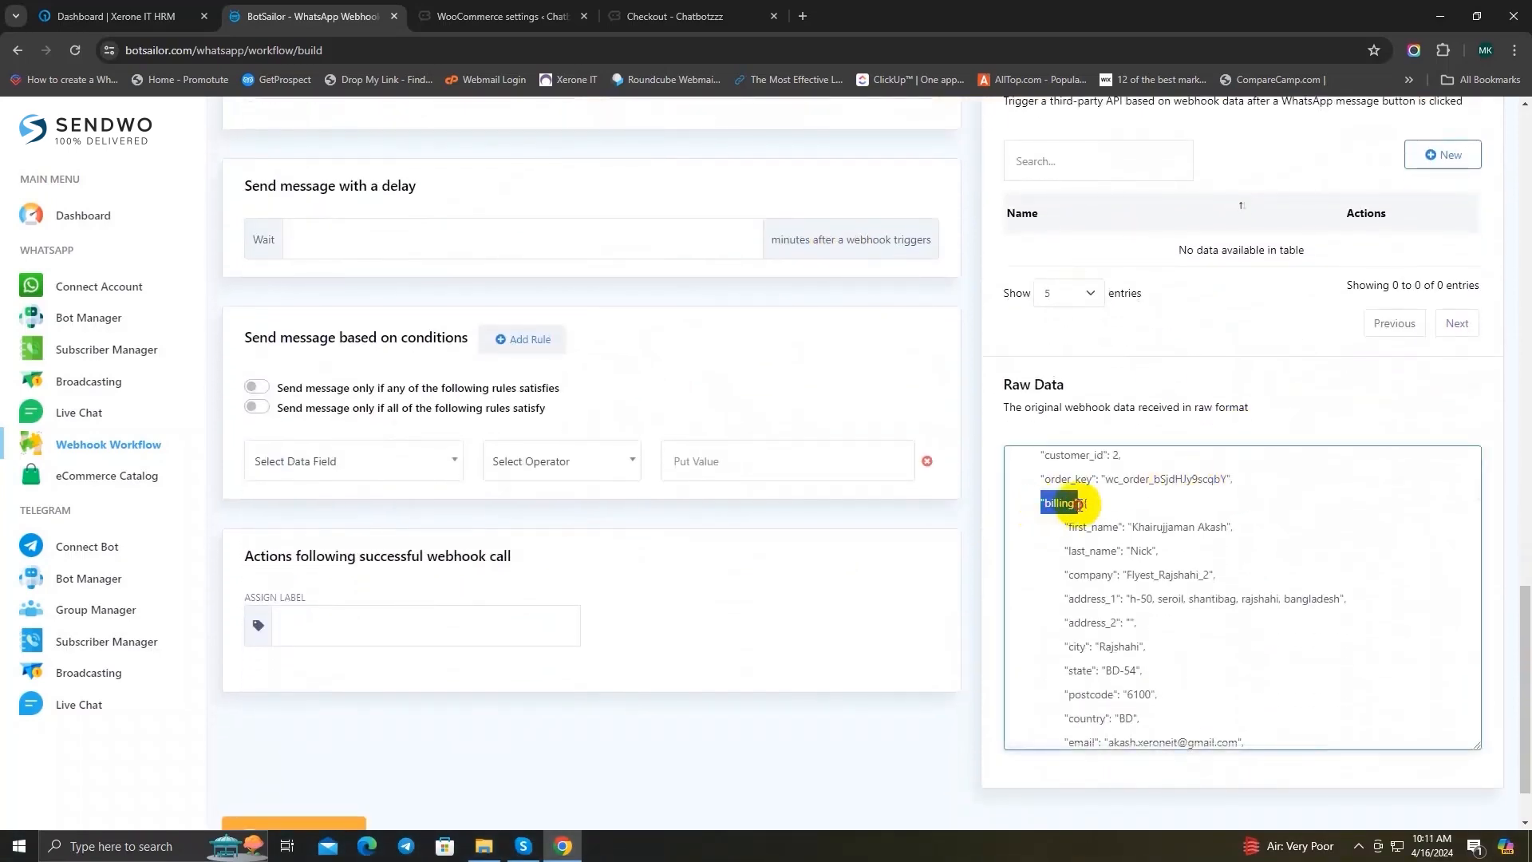
pyautogui.click(1163, 526)
pyautogui.scroll(-4, 1152, 519)
pyautogui.scroll(5, 1066, 520)
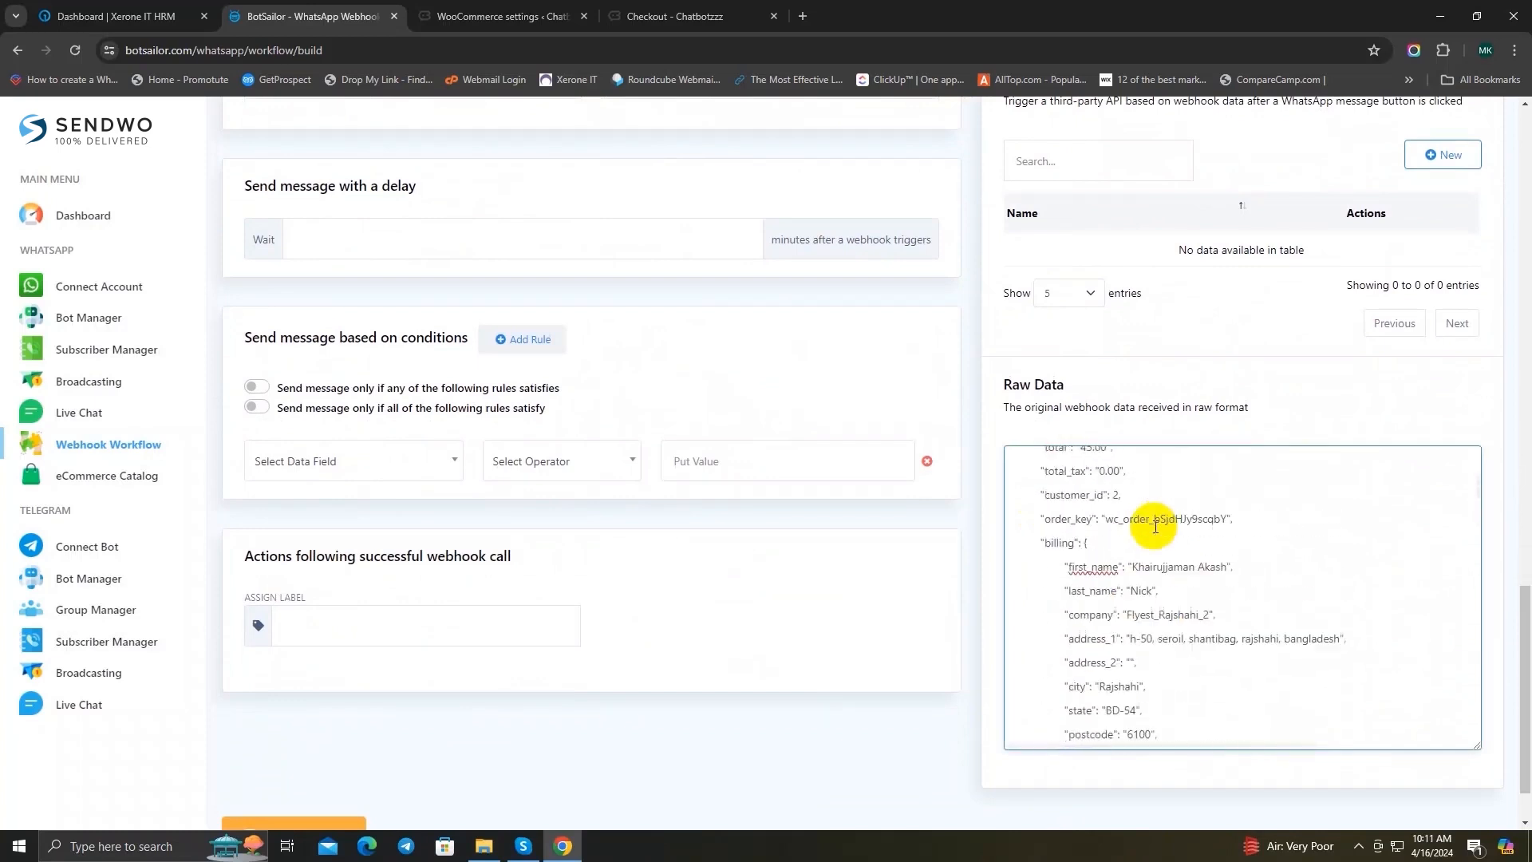
pyautogui.doubleClick(1053, 582)
pyautogui.scroll(-2, 1133, 586)
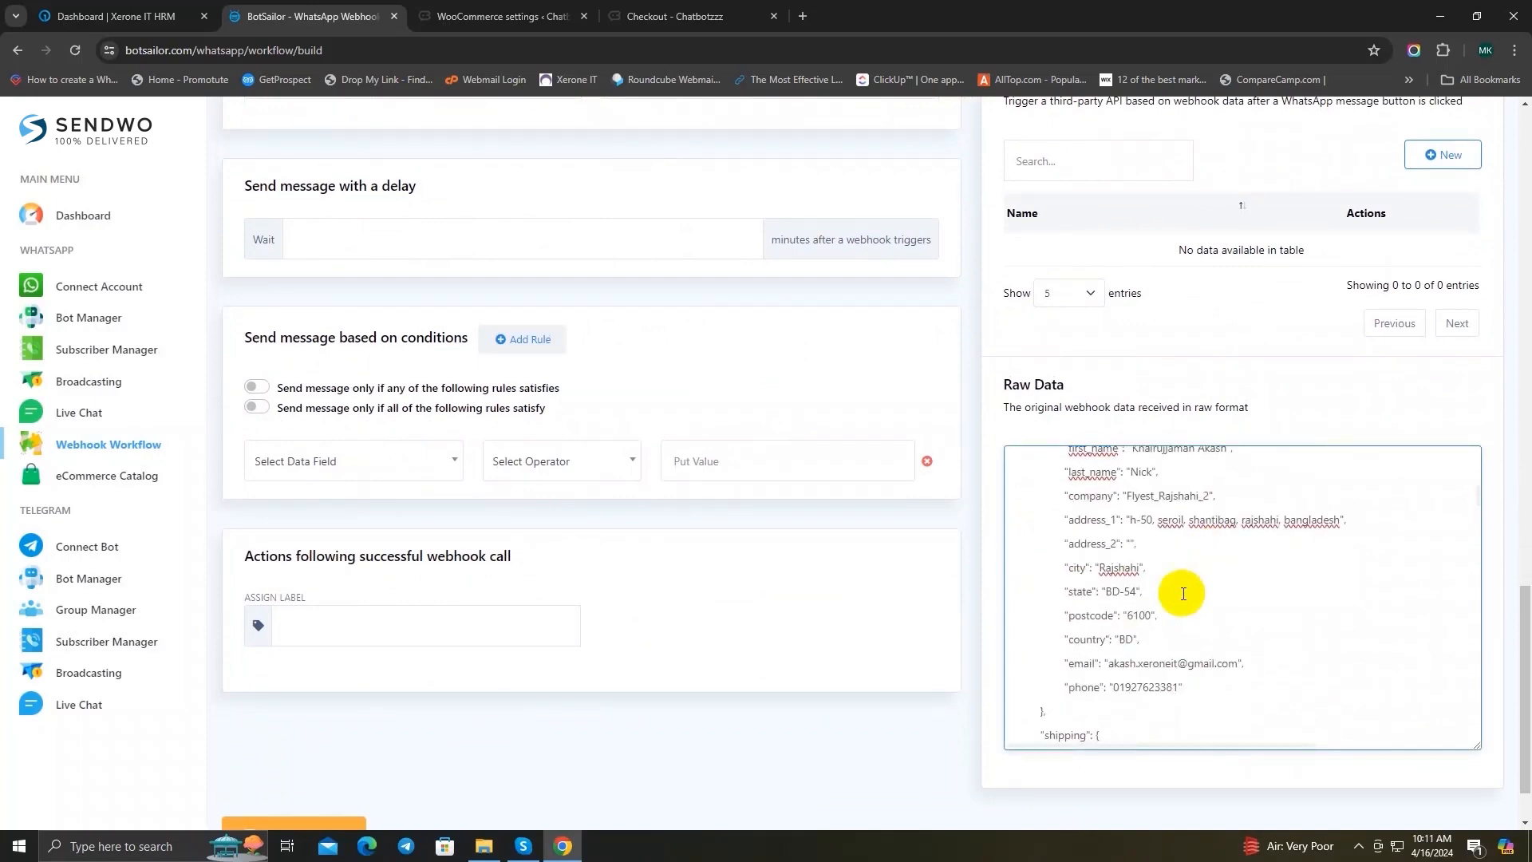
pyautogui.moveTo(1054, 683); pyautogui.dragTo(1193, 700)
pyautogui.click(1255, 673)
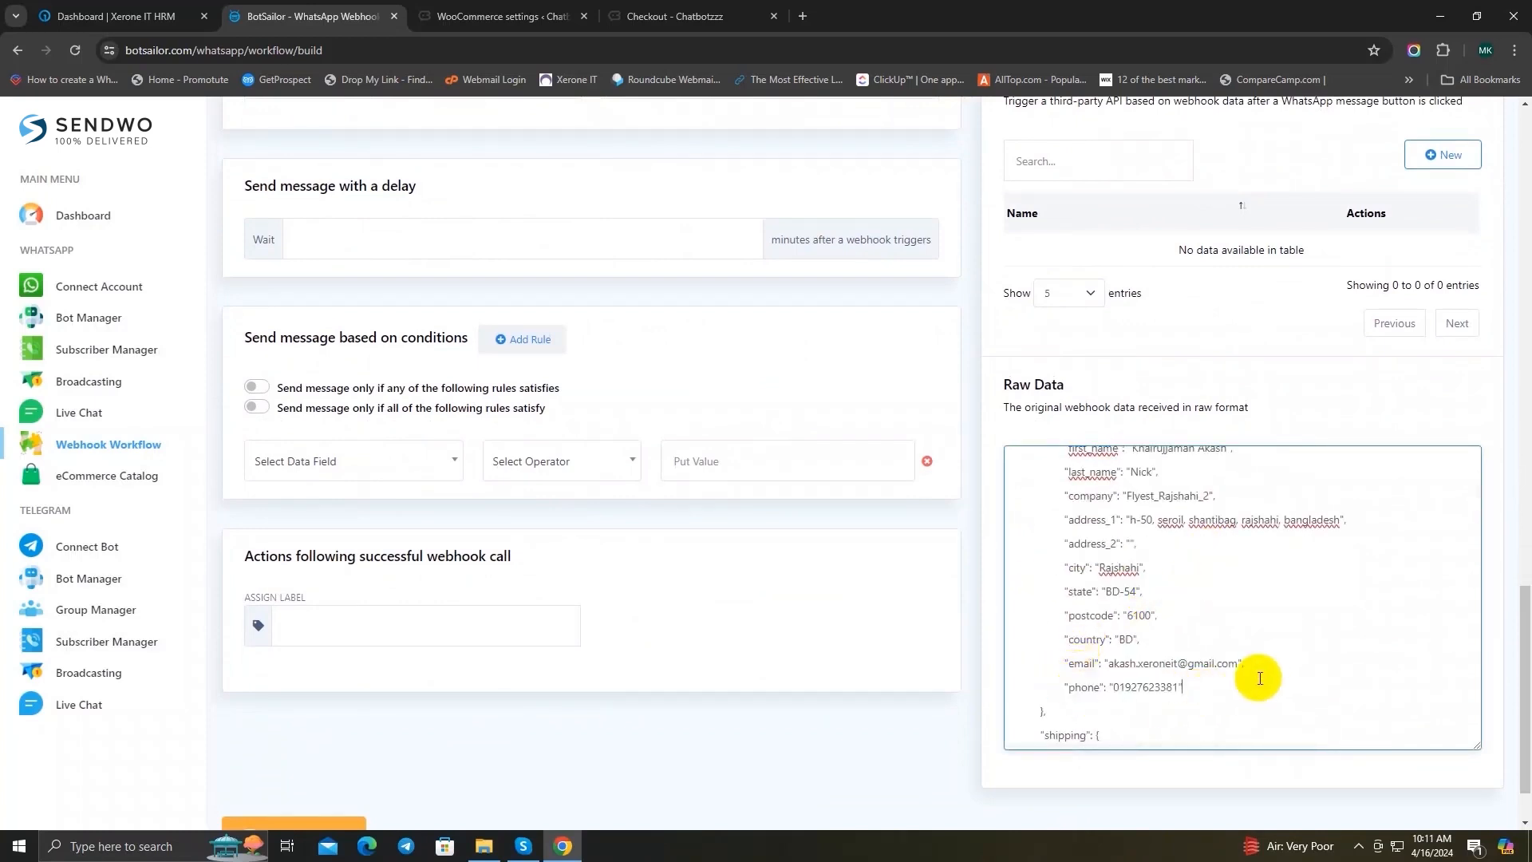
# Step: Map the Phone Number field in the webhook response mapping to the billing>phone data field
pyautogui.scroll(4, 767, 576)
pyautogui.scroll(2, 767, 576)
pyautogui.click(359, 327)
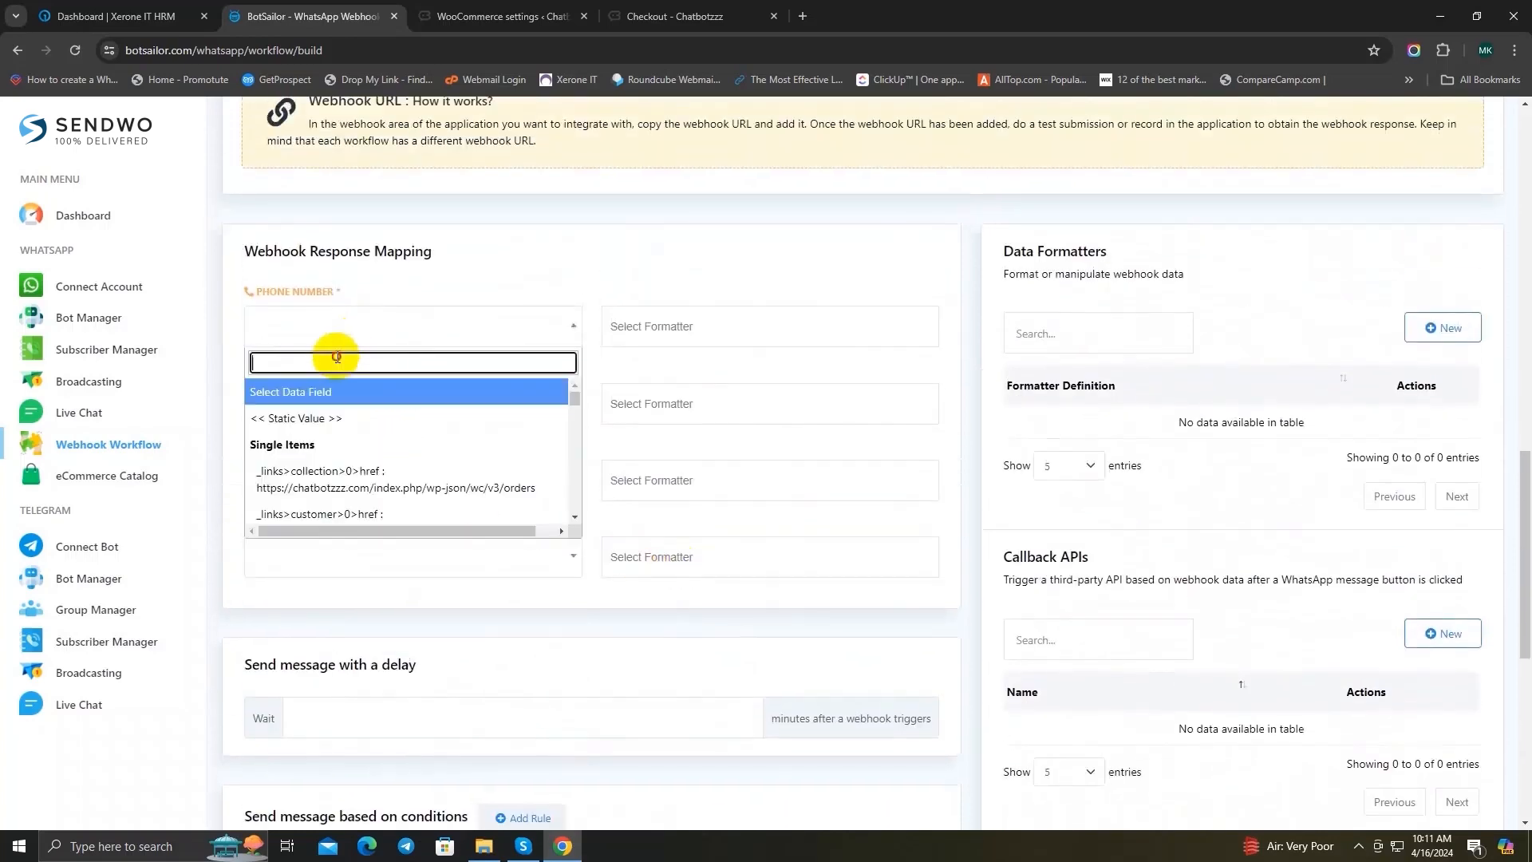
pyautogui.write('phone')
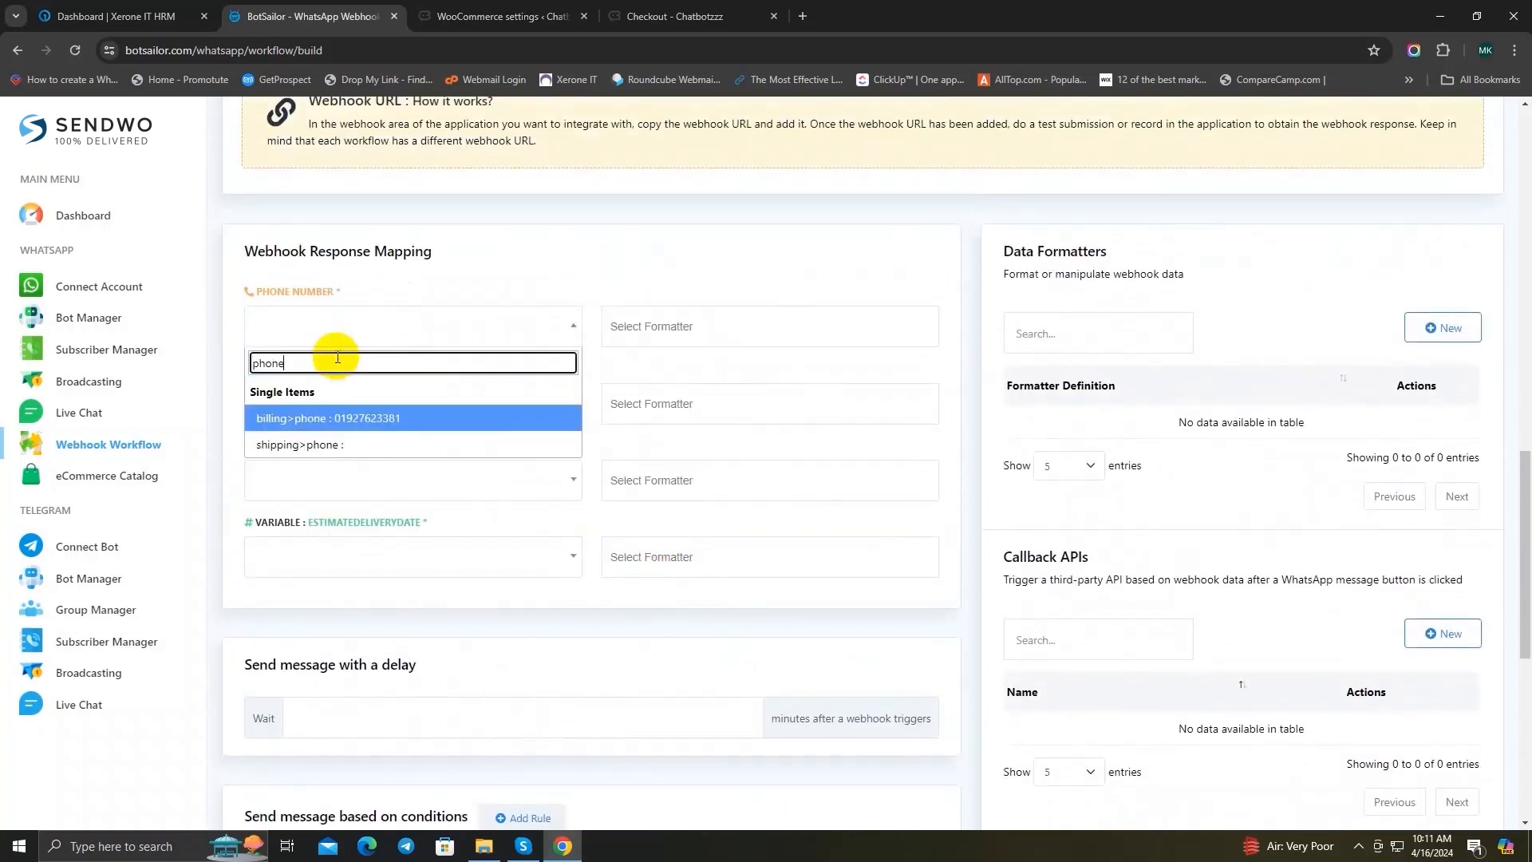
pyautogui.click(370, 416)
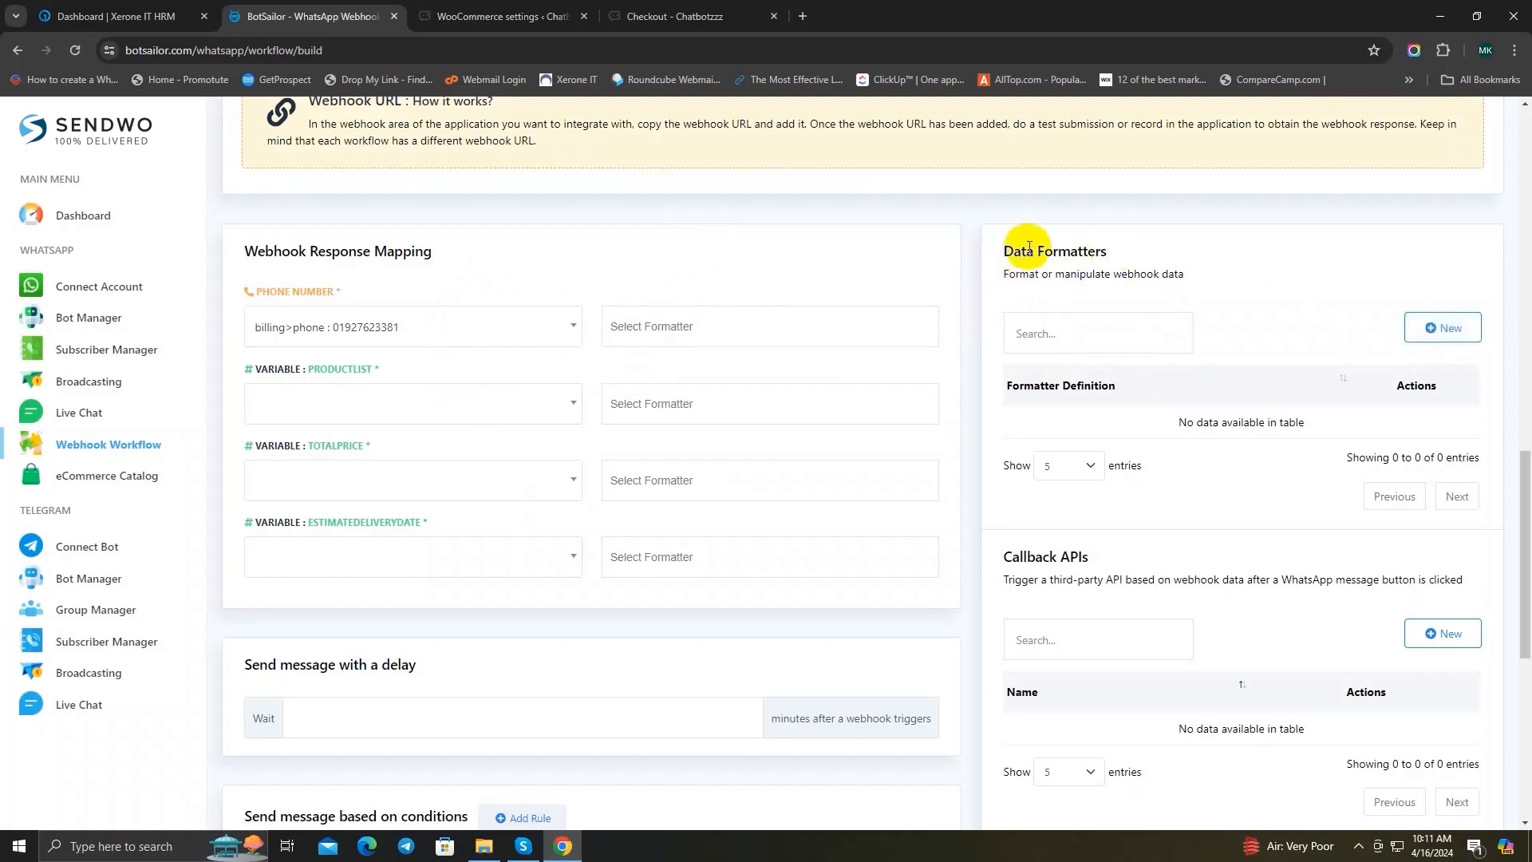
# Step: Start a new data formatter and name it "phone formatter"
pyautogui.click(1441, 328)
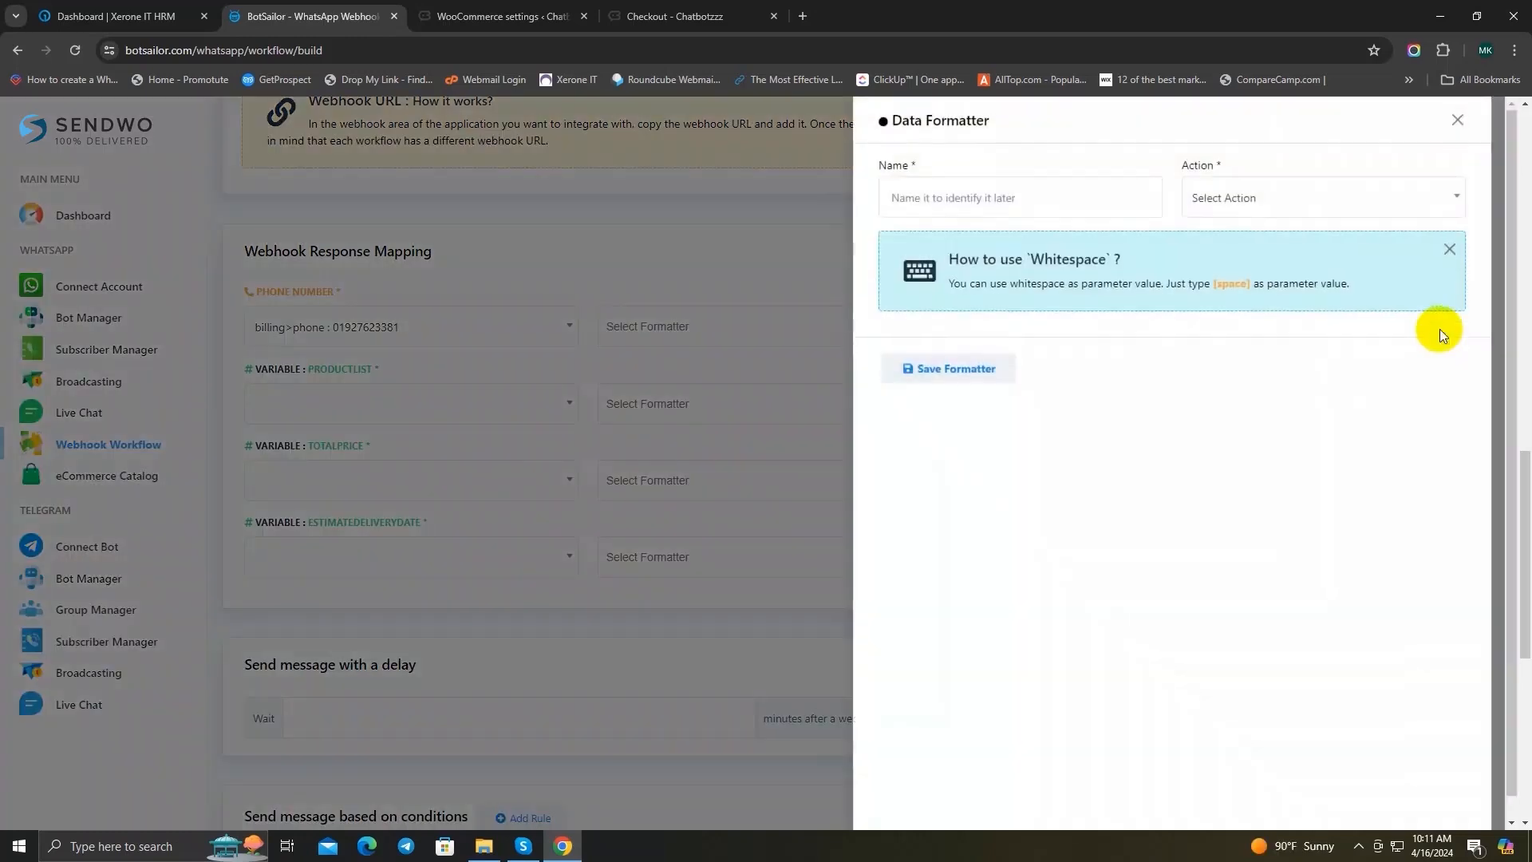
pyautogui.click(943, 192)
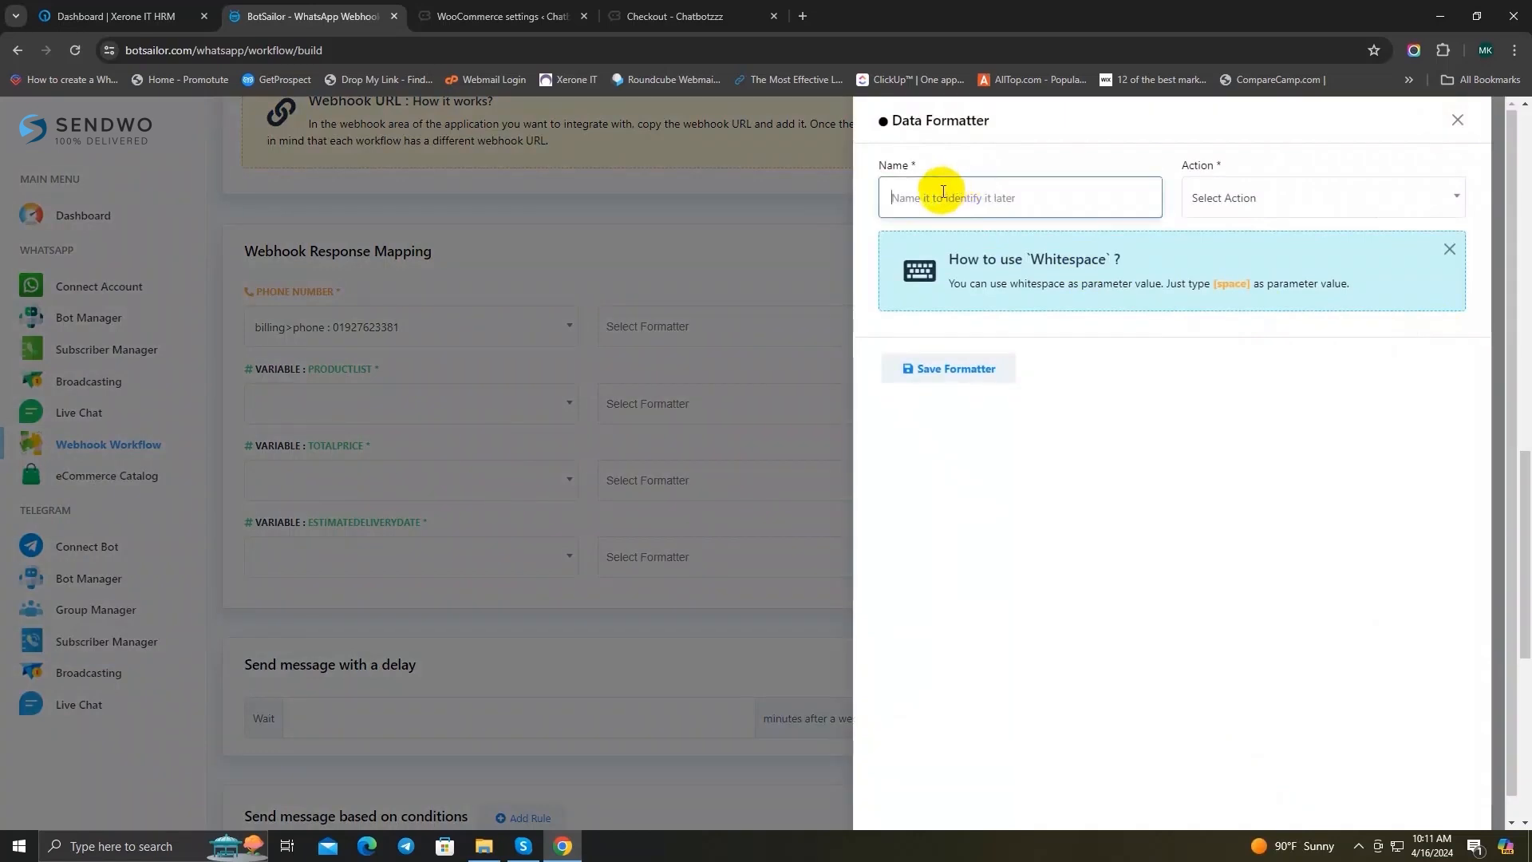
pyautogui.write('phone f')
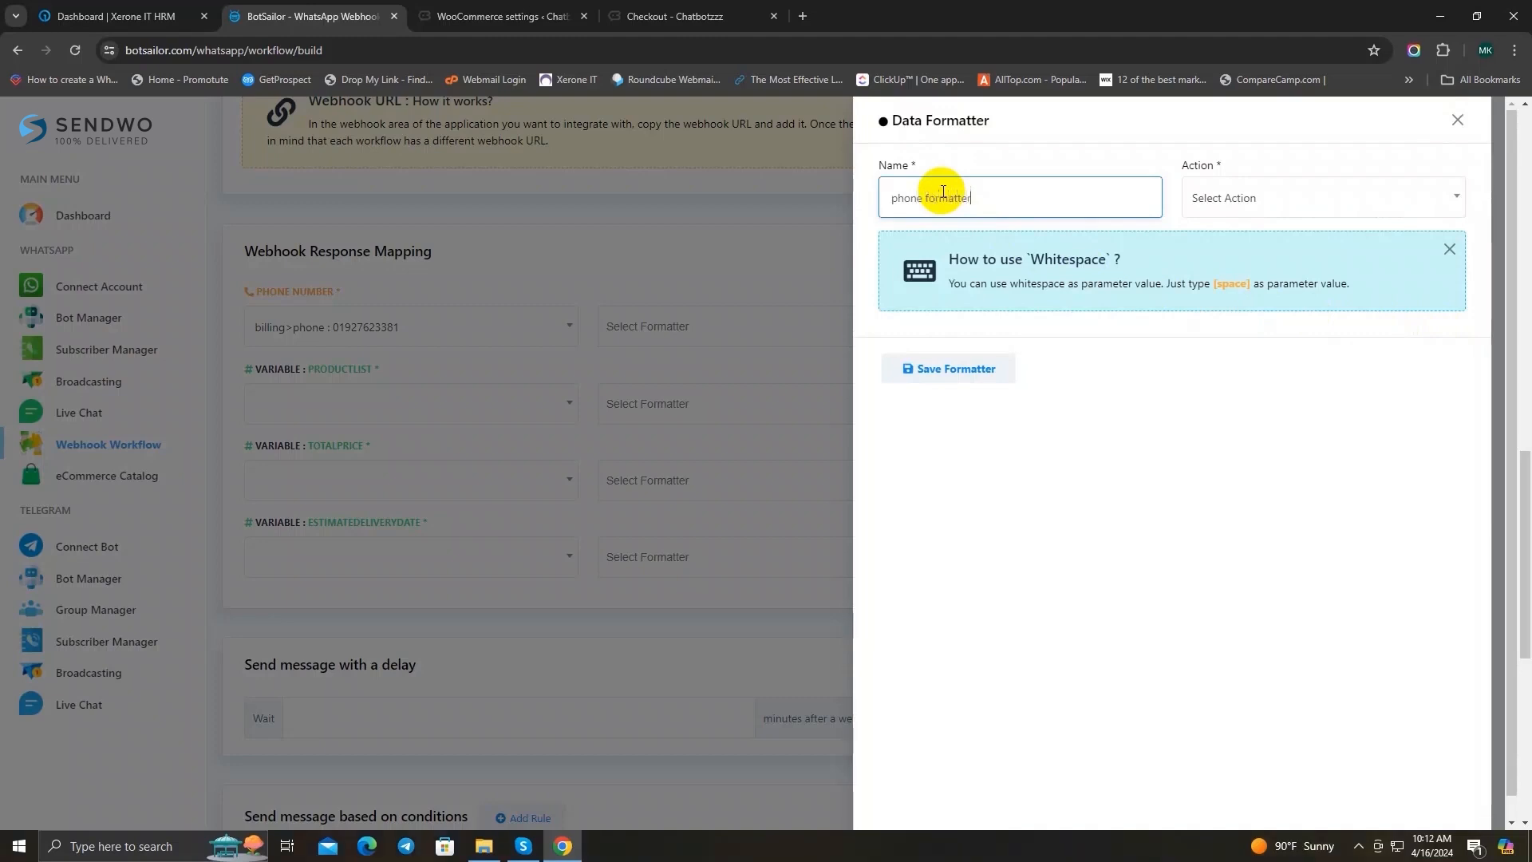
pyautogui.write('ormatter')
# Step: Complete the "phone formatter" data formatter with the Trim Left action, trimming "+", and save it
pyautogui.click(1249, 198)
pyautogui.scroll(-5, 1289, 327)
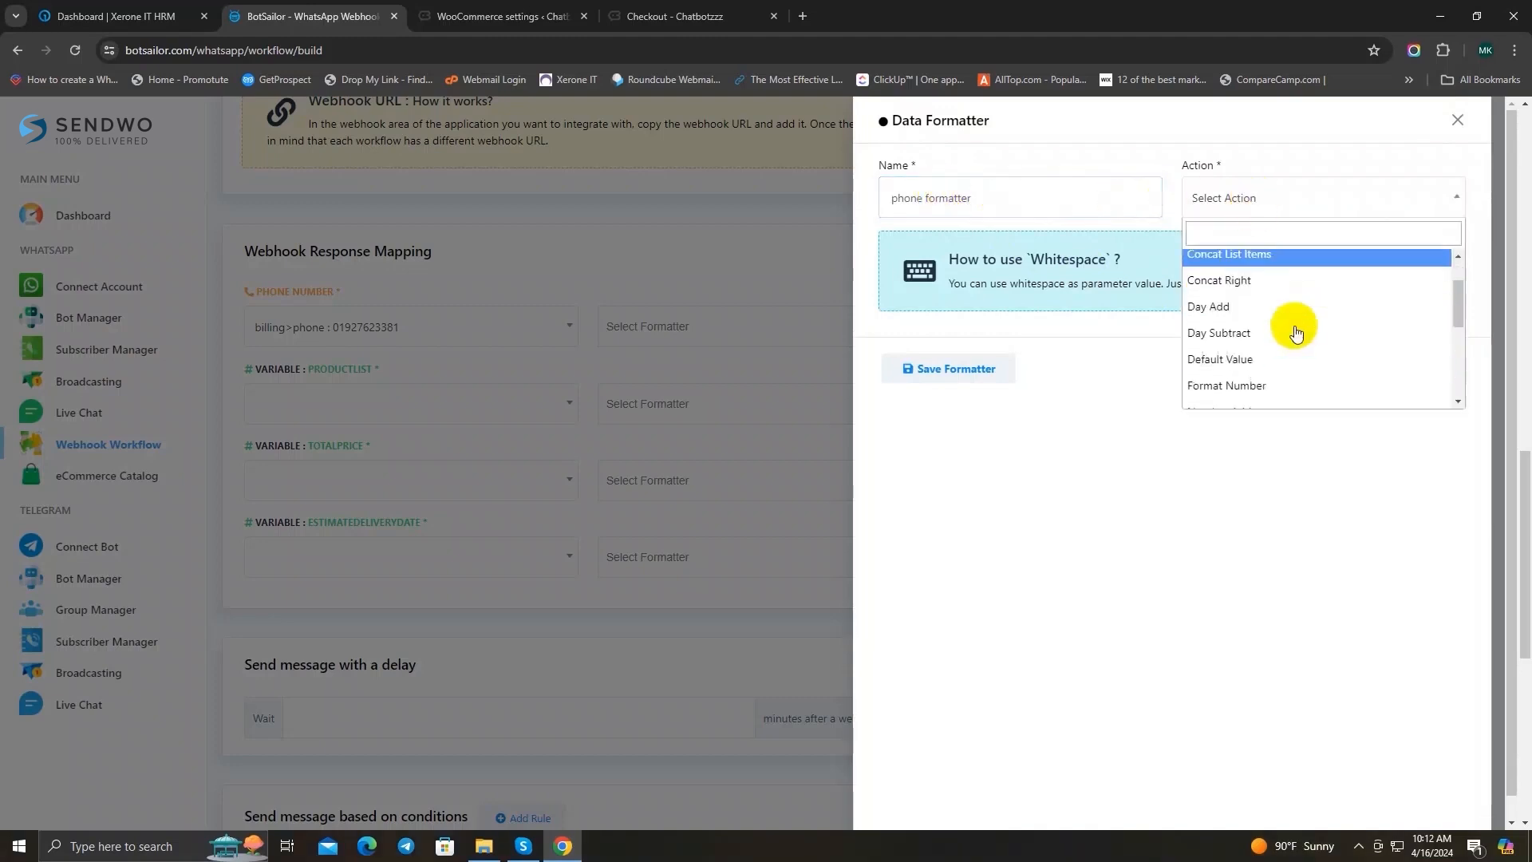
pyautogui.scroll(-2, 1295, 333)
pyautogui.click(1277, 353)
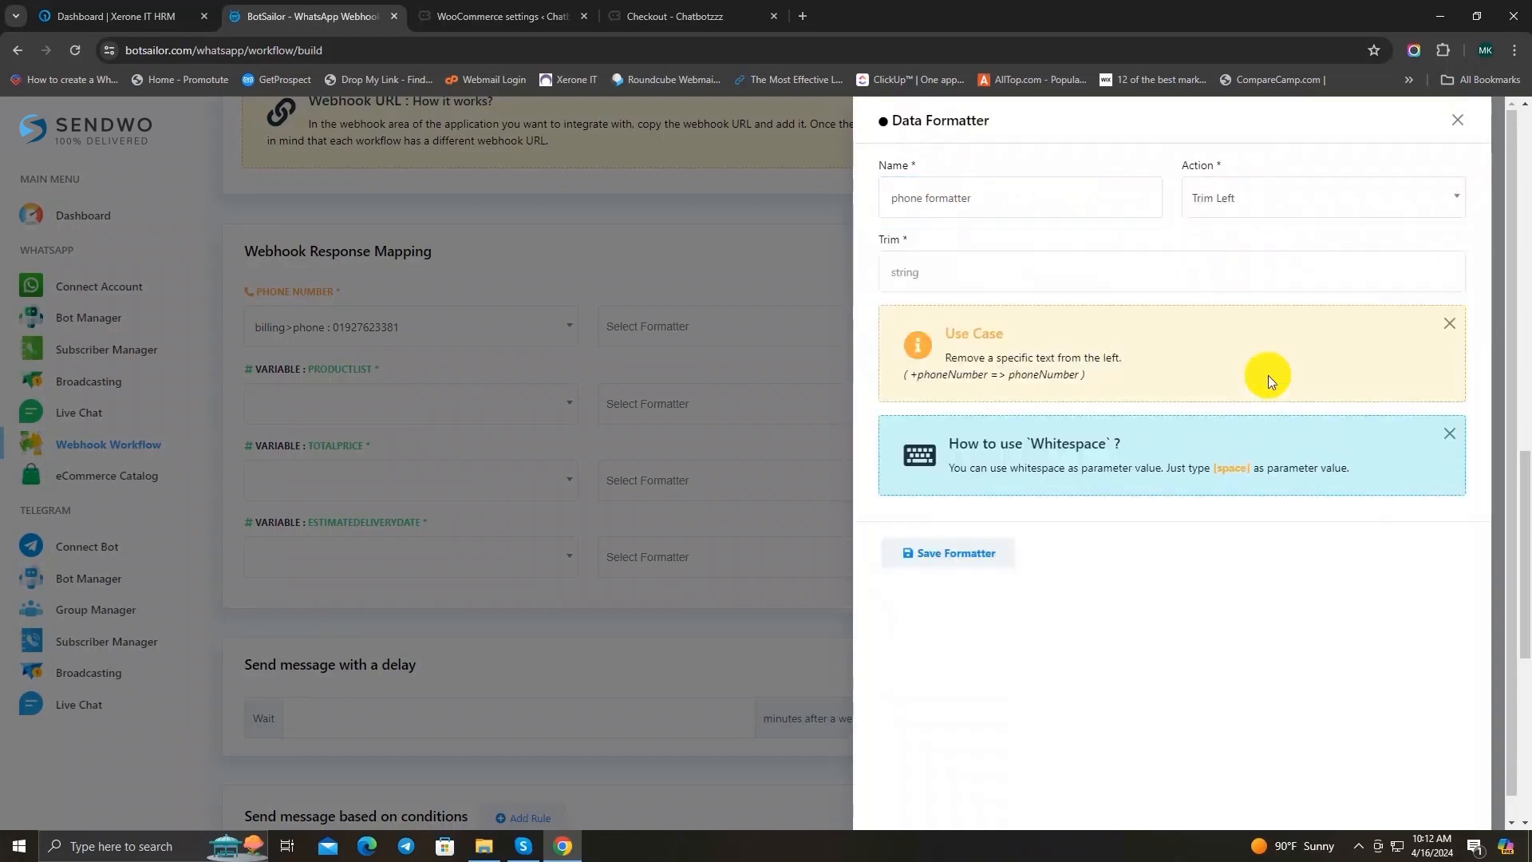
pyautogui.click(905, 269)
pyautogui.write('+')
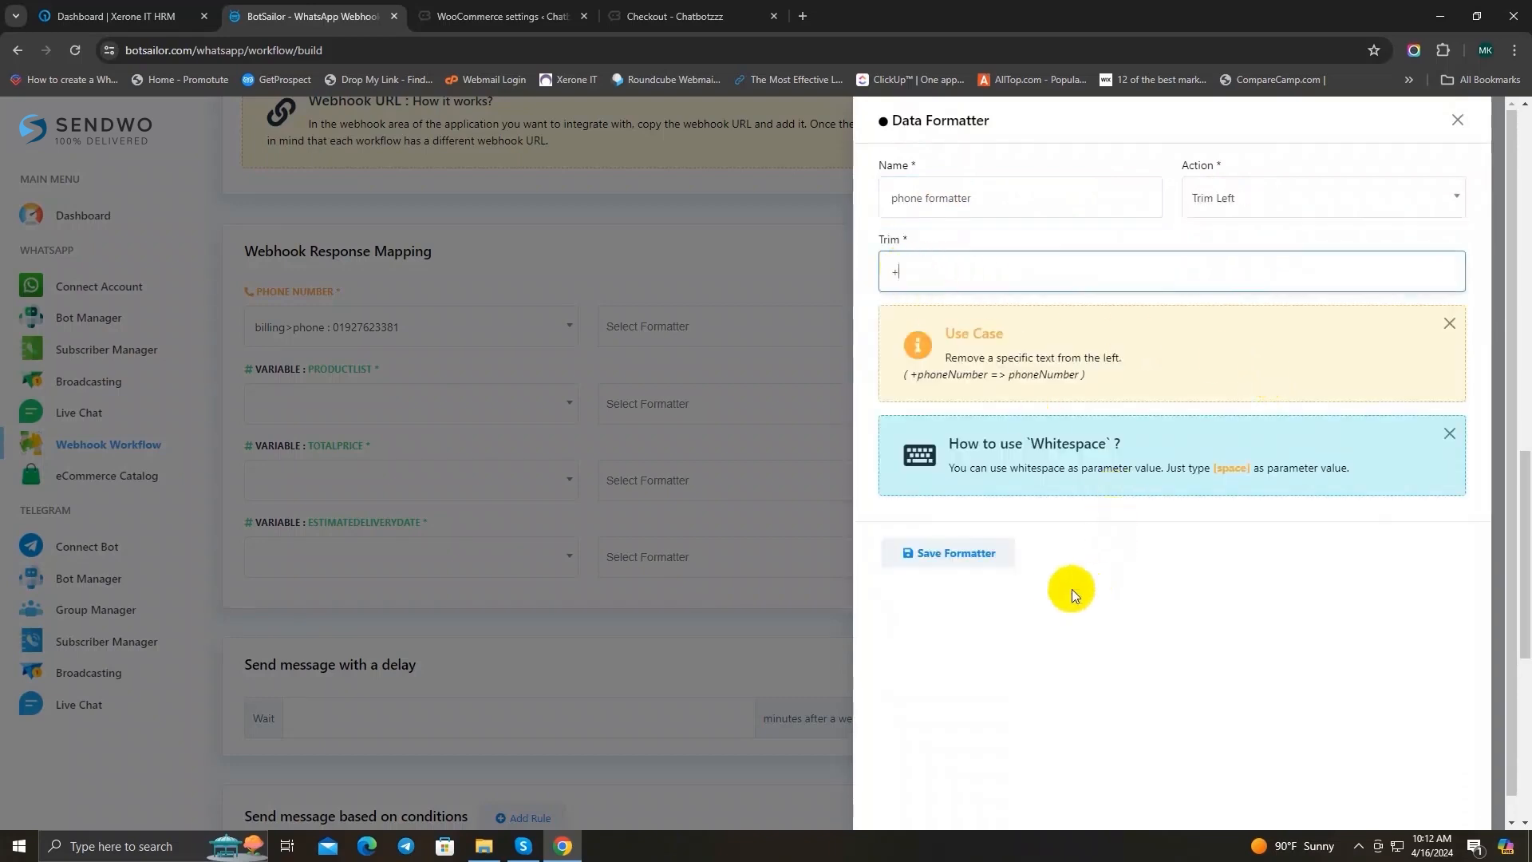
pyautogui.click(954, 555)
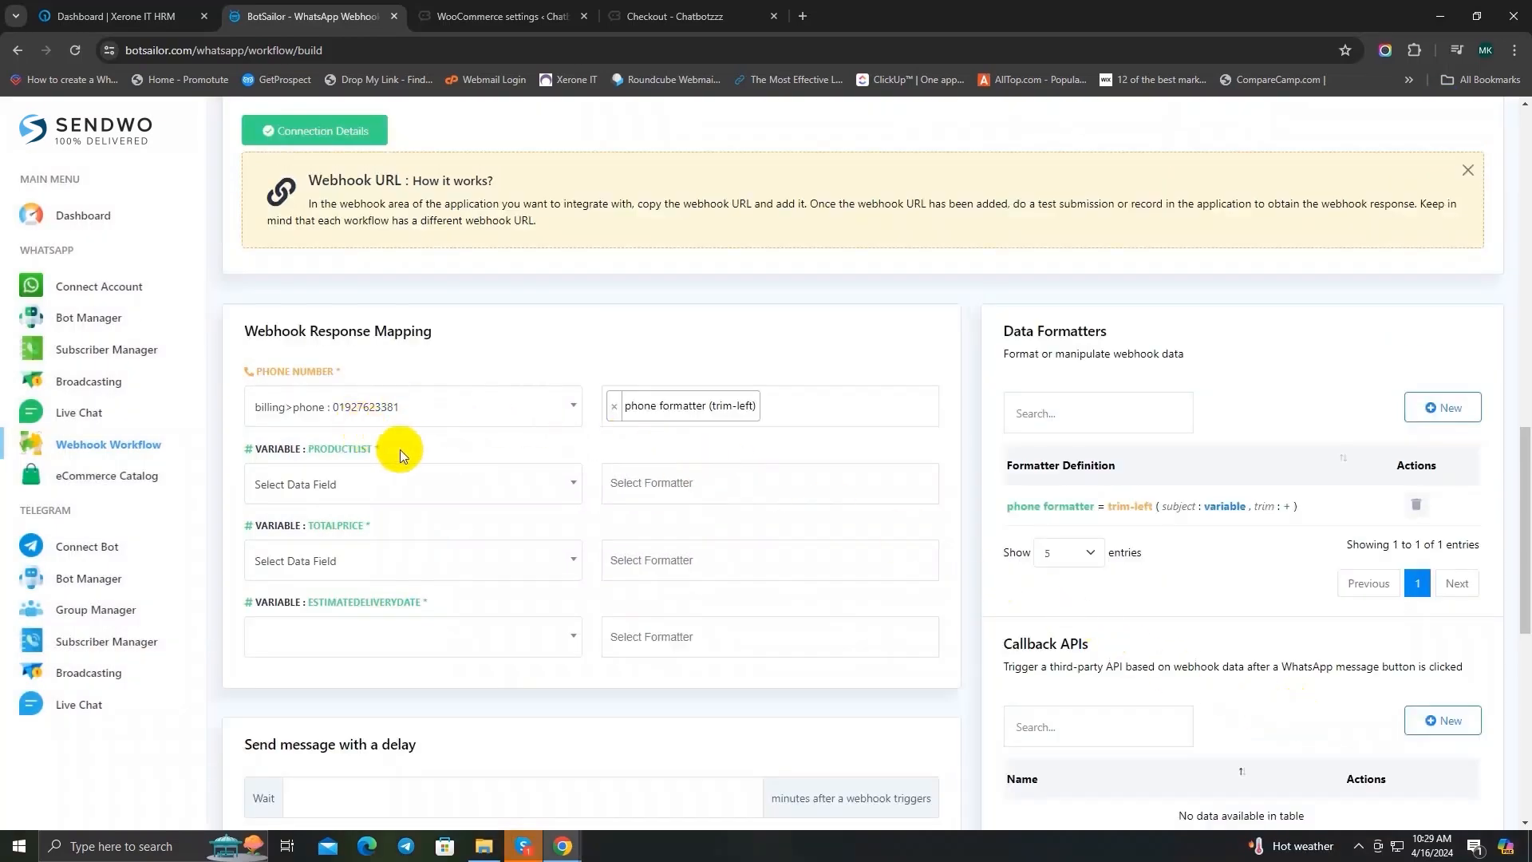
# Step: Locate the line_items list and its product name field in the raw webhook data
pyautogui.scroll(-7, 1299, 480)
pyautogui.scroll(-3, 1318, 639)
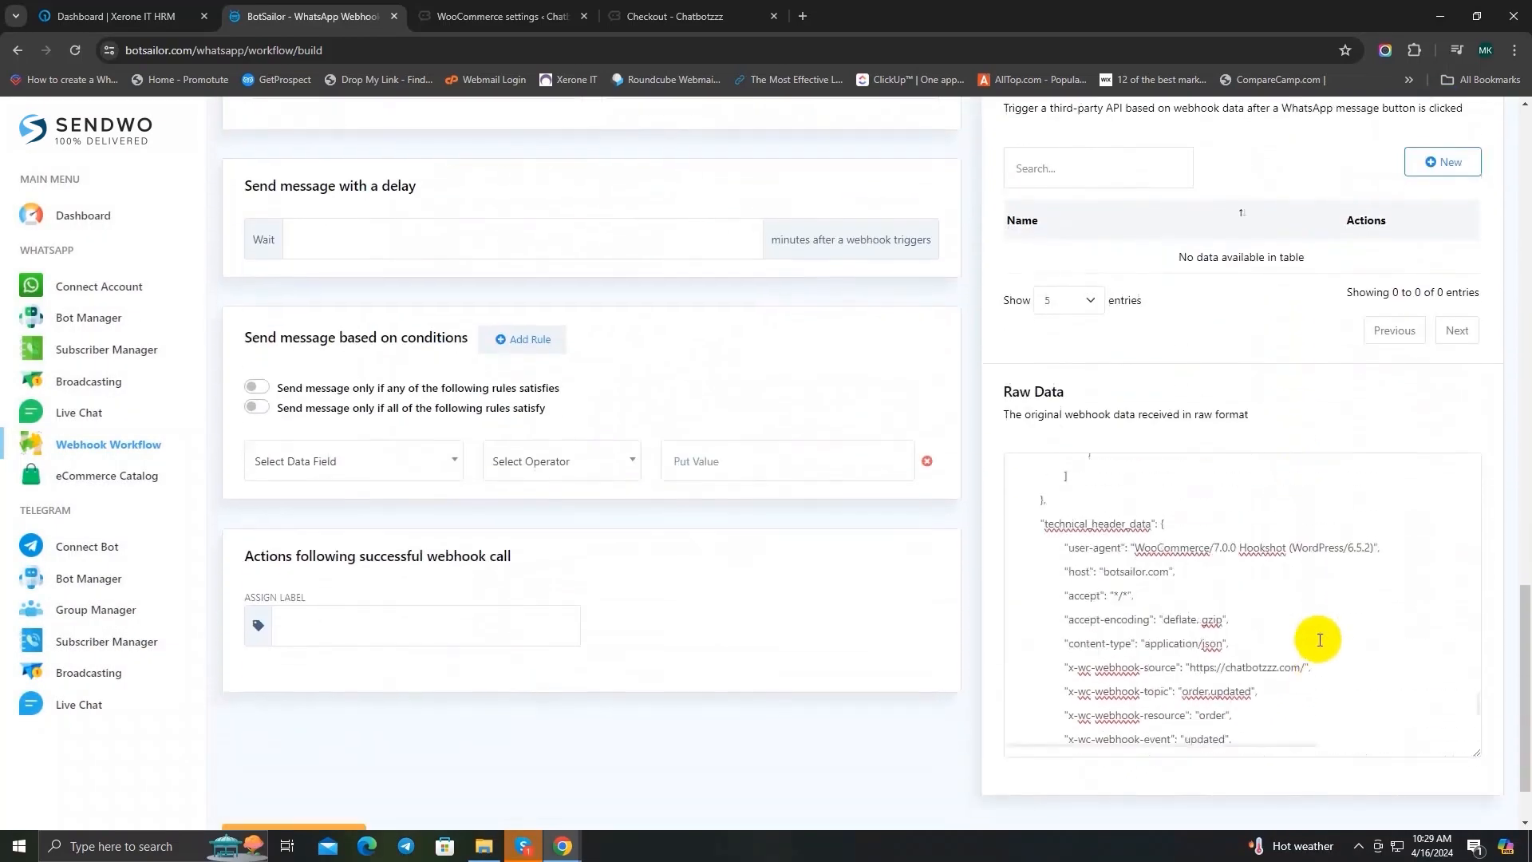
pyautogui.scroll(10, 1318, 639)
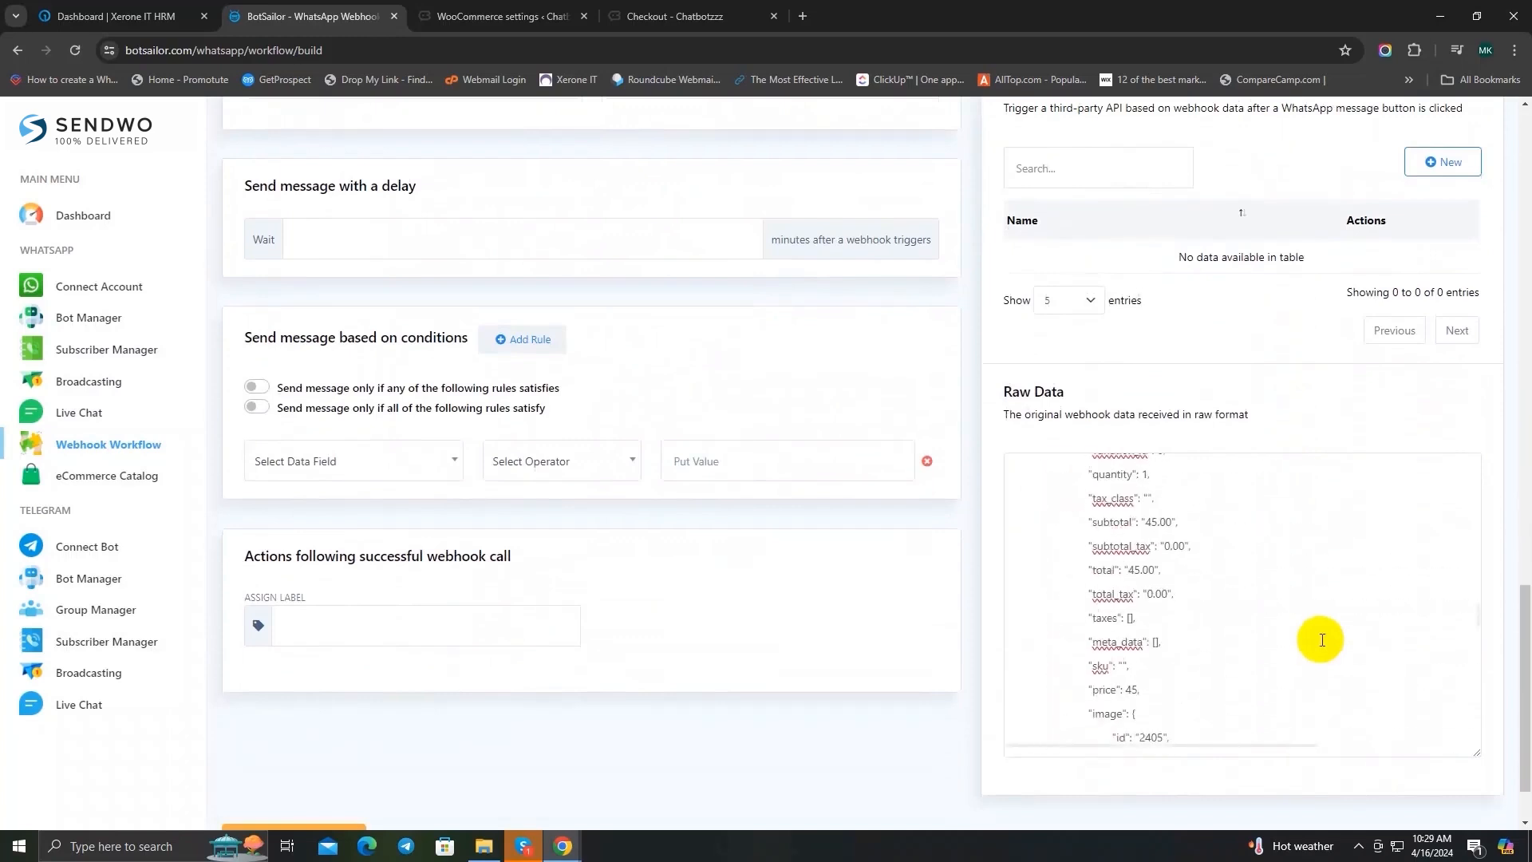
pyautogui.scroll(3, 1322, 639)
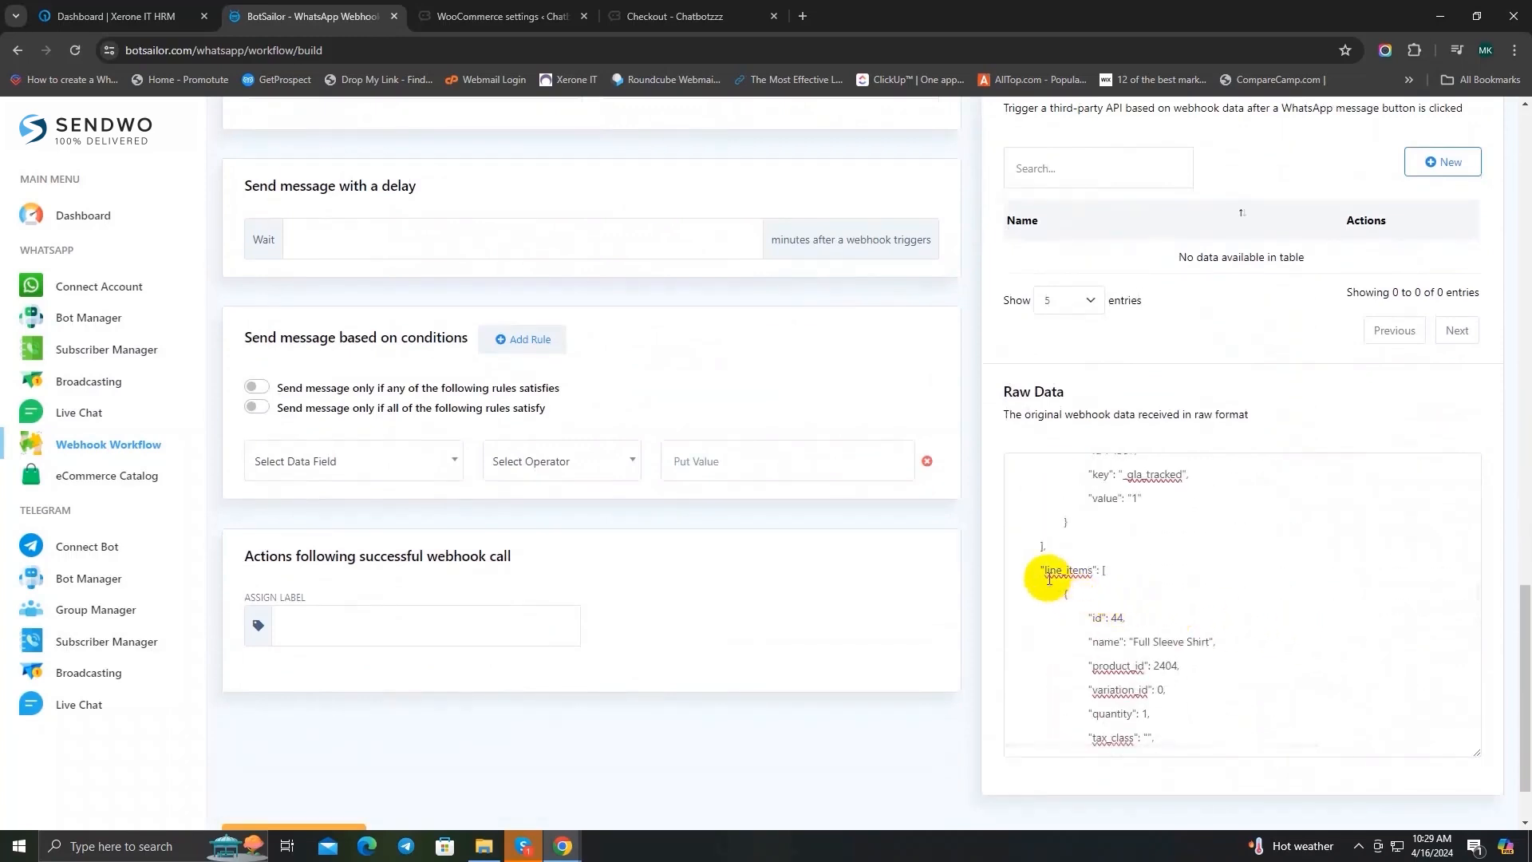
pyautogui.doubleClick(1050, 574)
pyautogui.click(1152, 575)
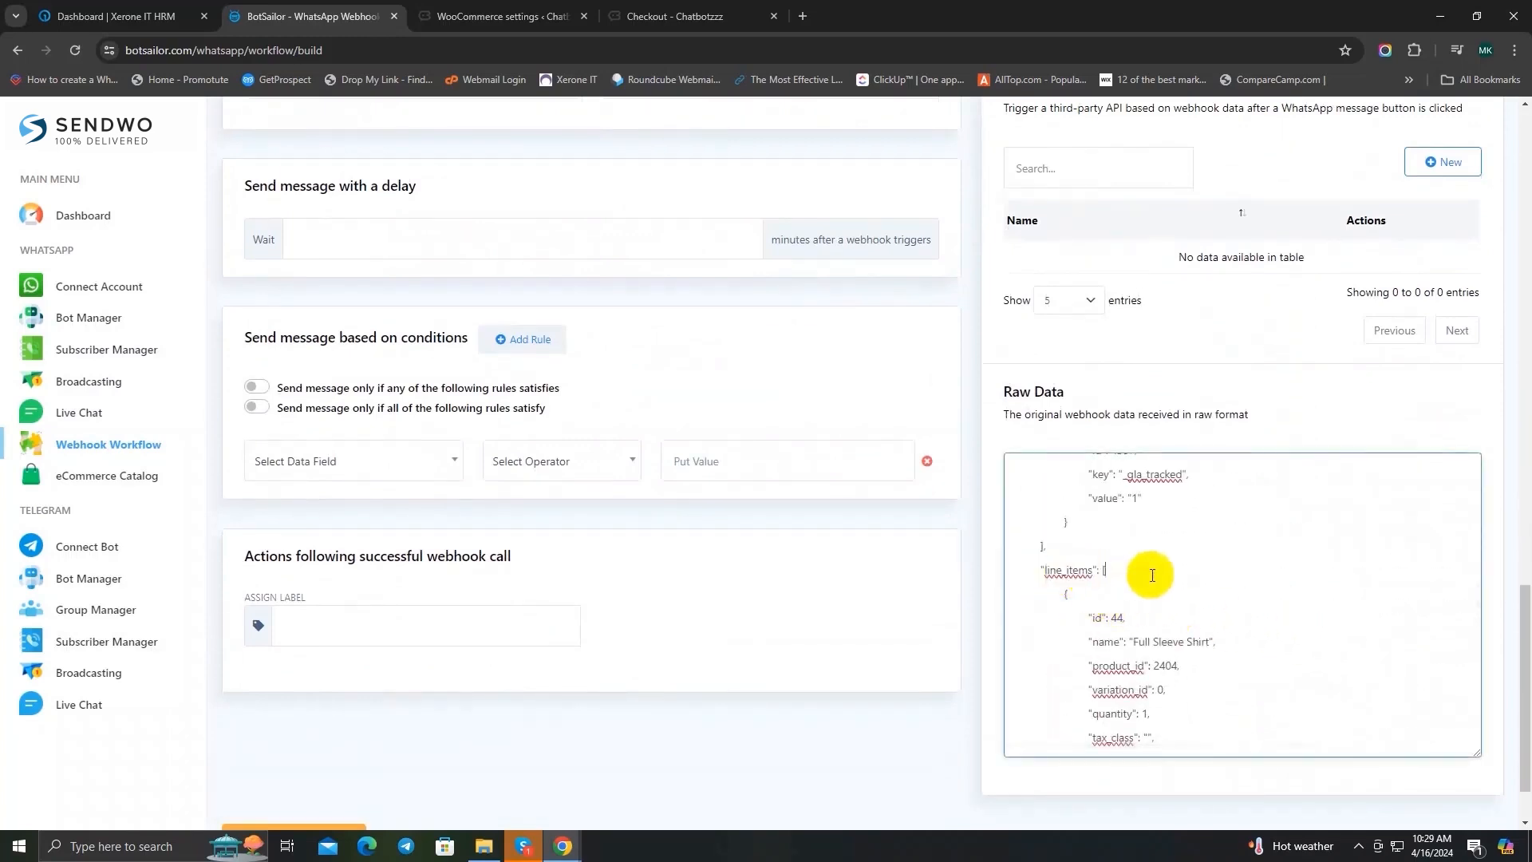
pyautogui.scroll(-5, 1151, 575)
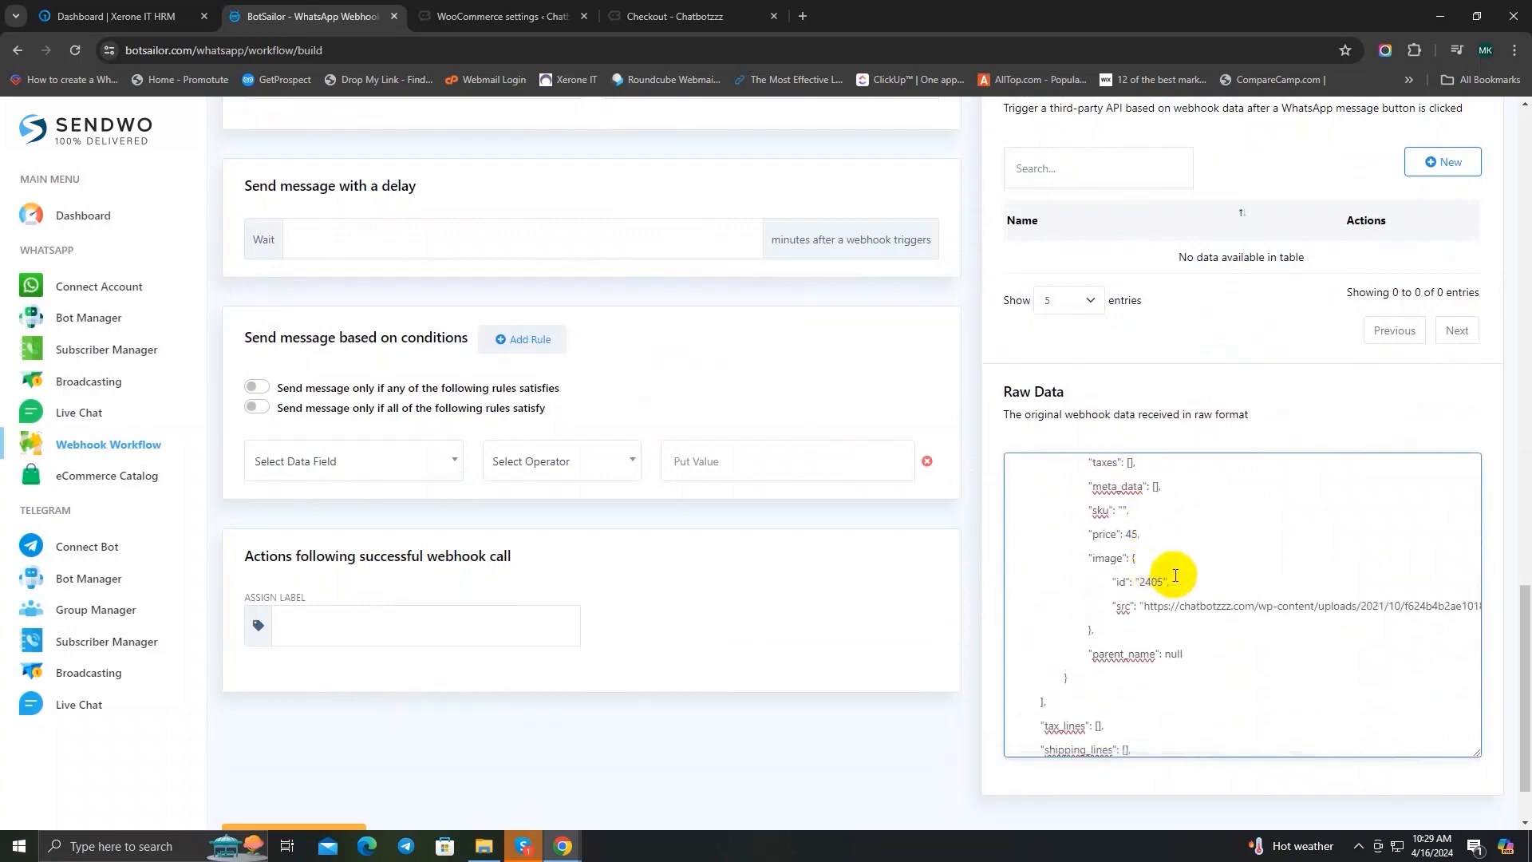
pyautogui.scroll(-1, 1174, 649)
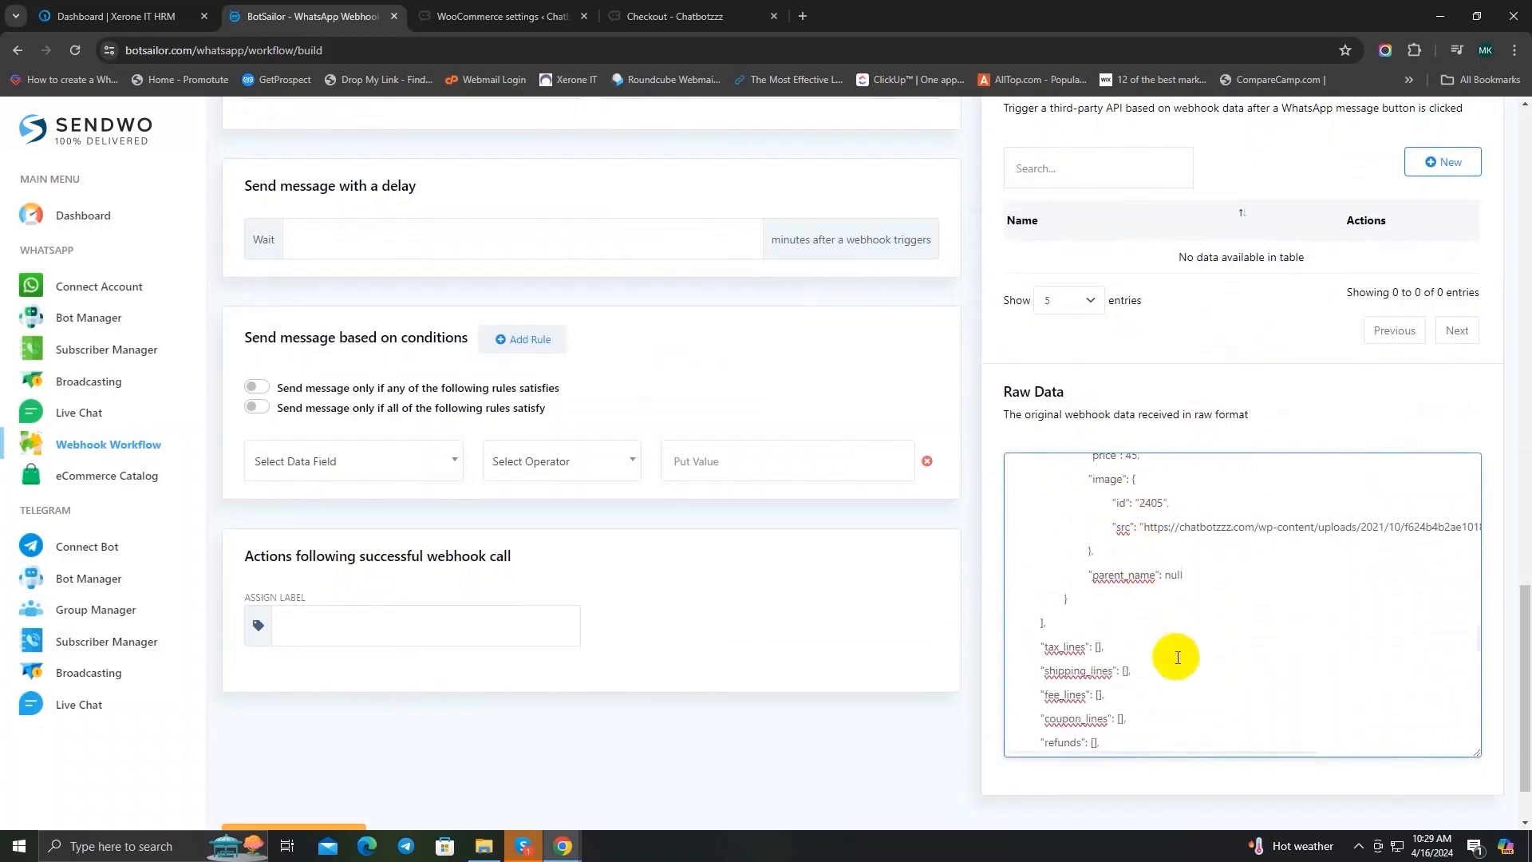
pyautogui.scroll(5, 1178, 656)
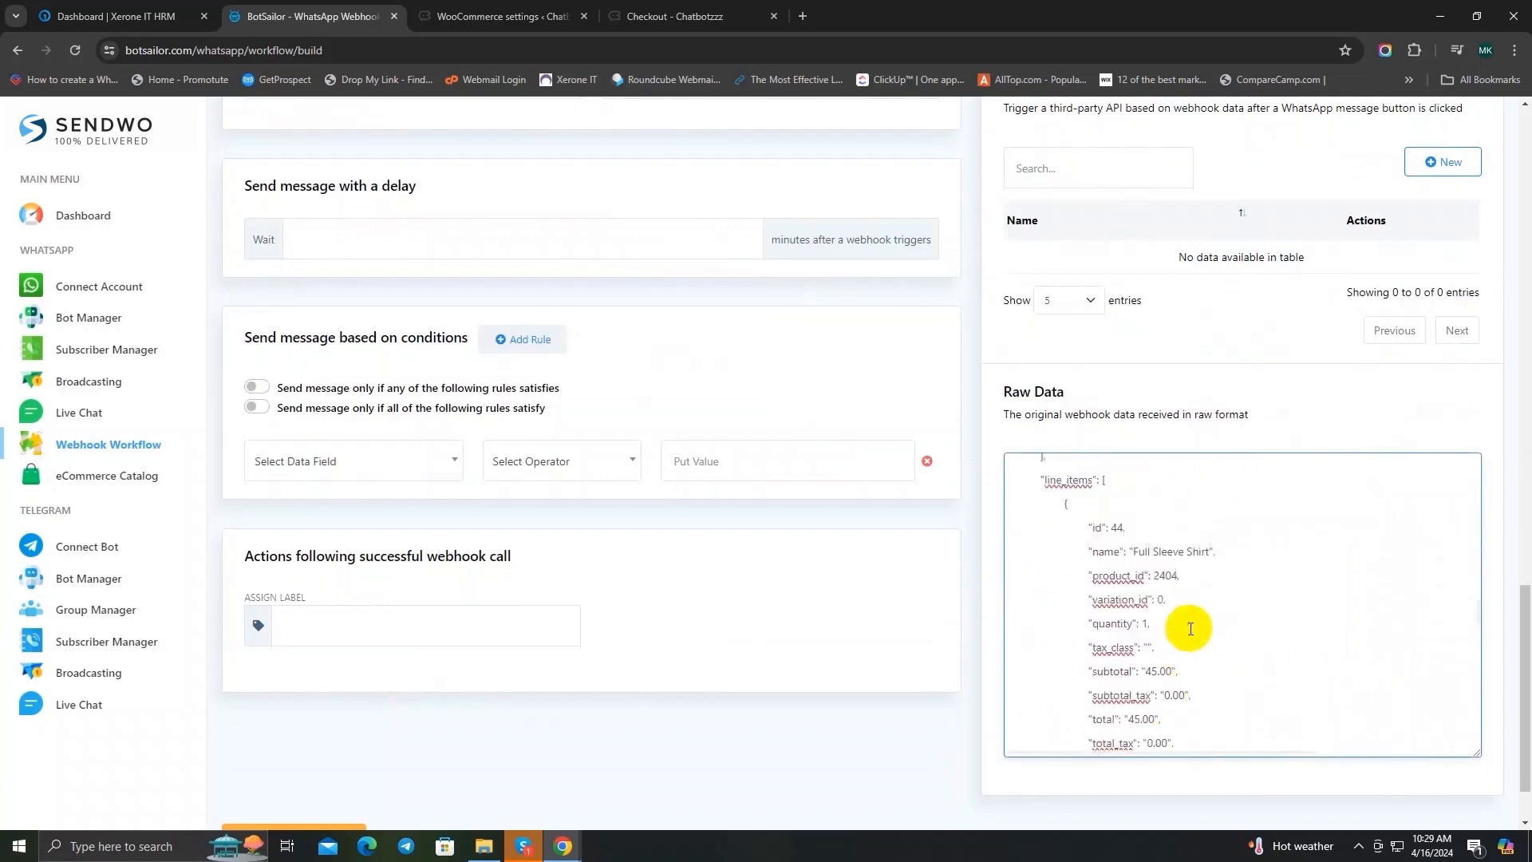
pyautogui.scroll(1, 1187, 627)
pyautogui.moveTo(1093, 642); pyautogui.dragTo(1218, 646)
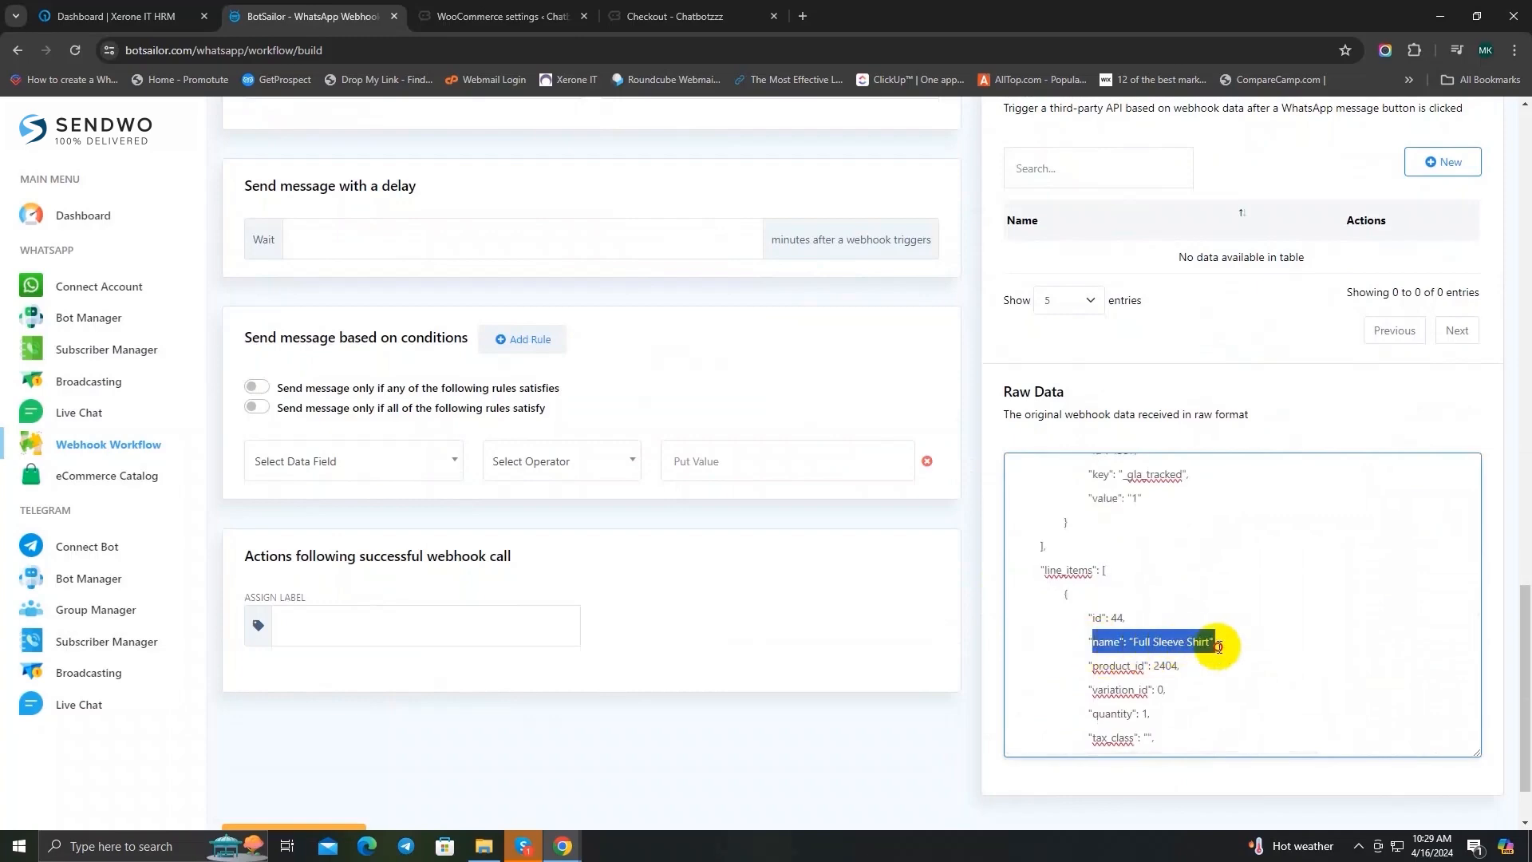
pyautogui.click(1246, 658)
# Step: Map the productList variable in the webhook response mapping to the line_items list data field
pyautogui.scroll(5, 715, 558)
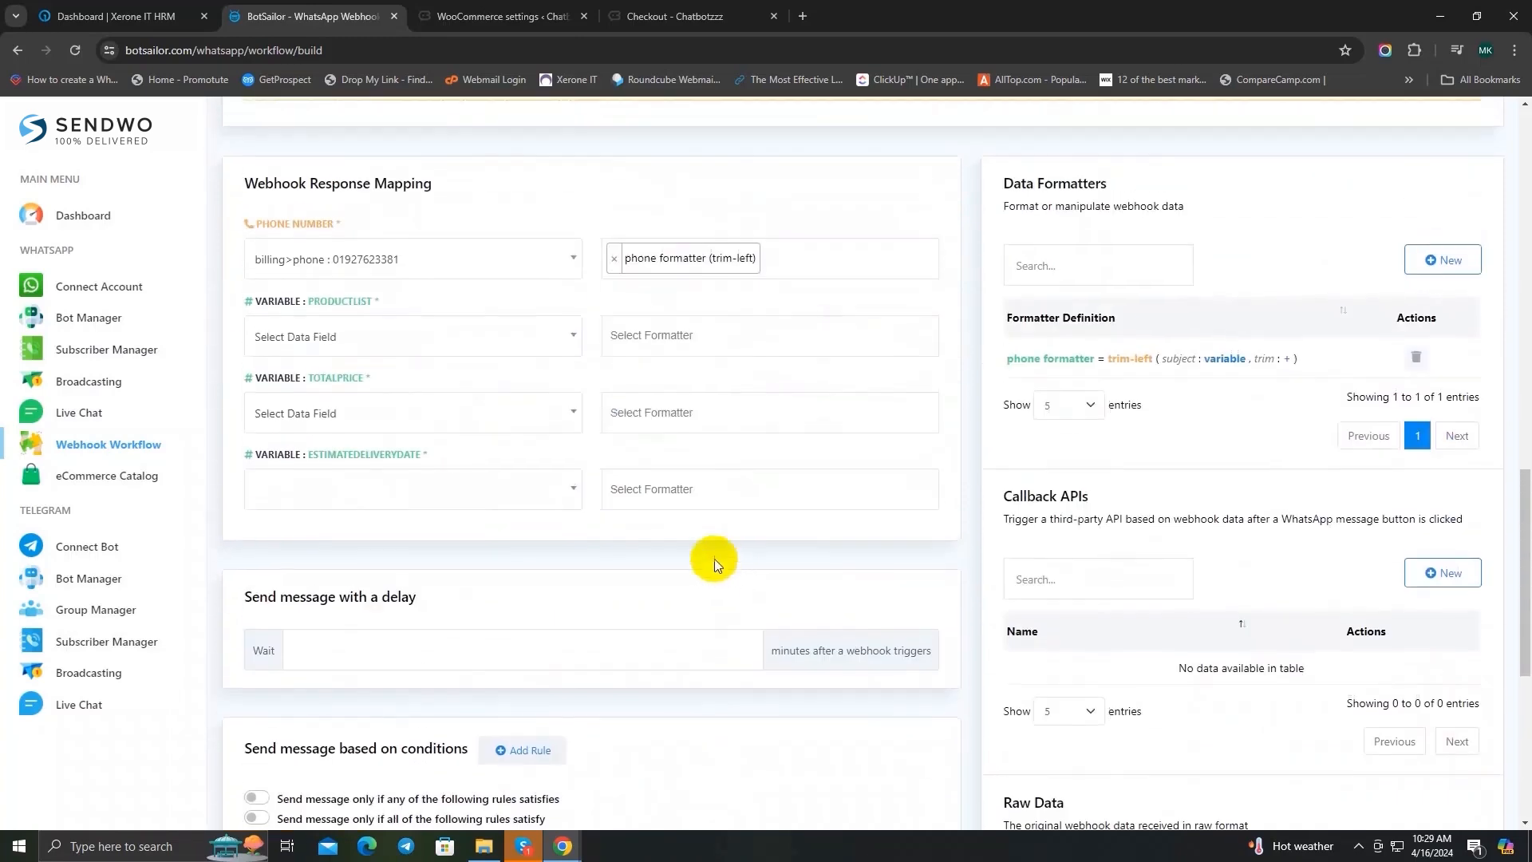
pyautogui.scroll(3, 715, 558)
pyautogui.click(376, 563)
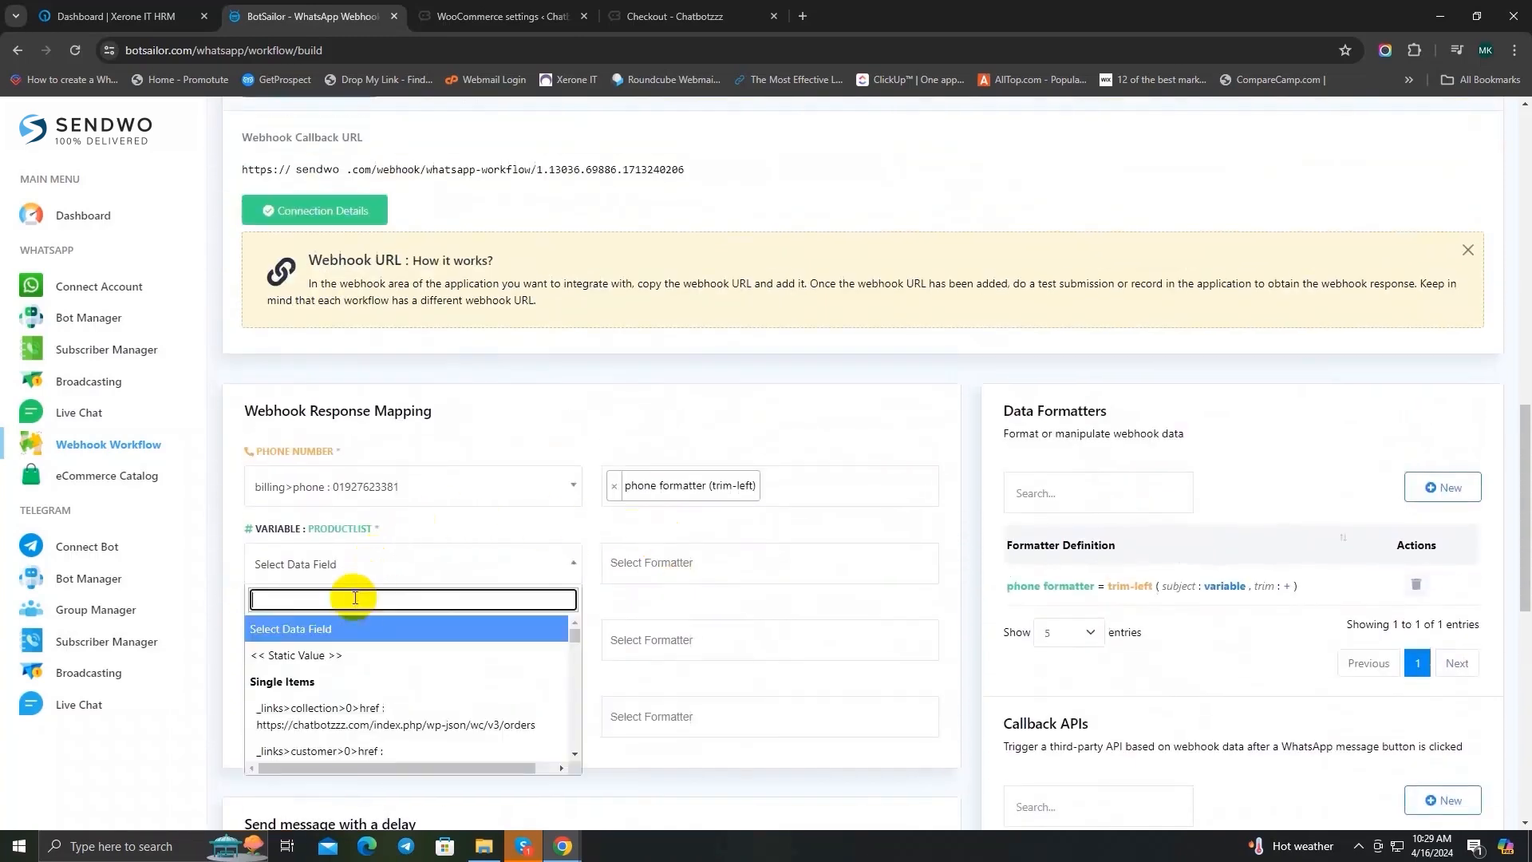
pyautogui.write('line')
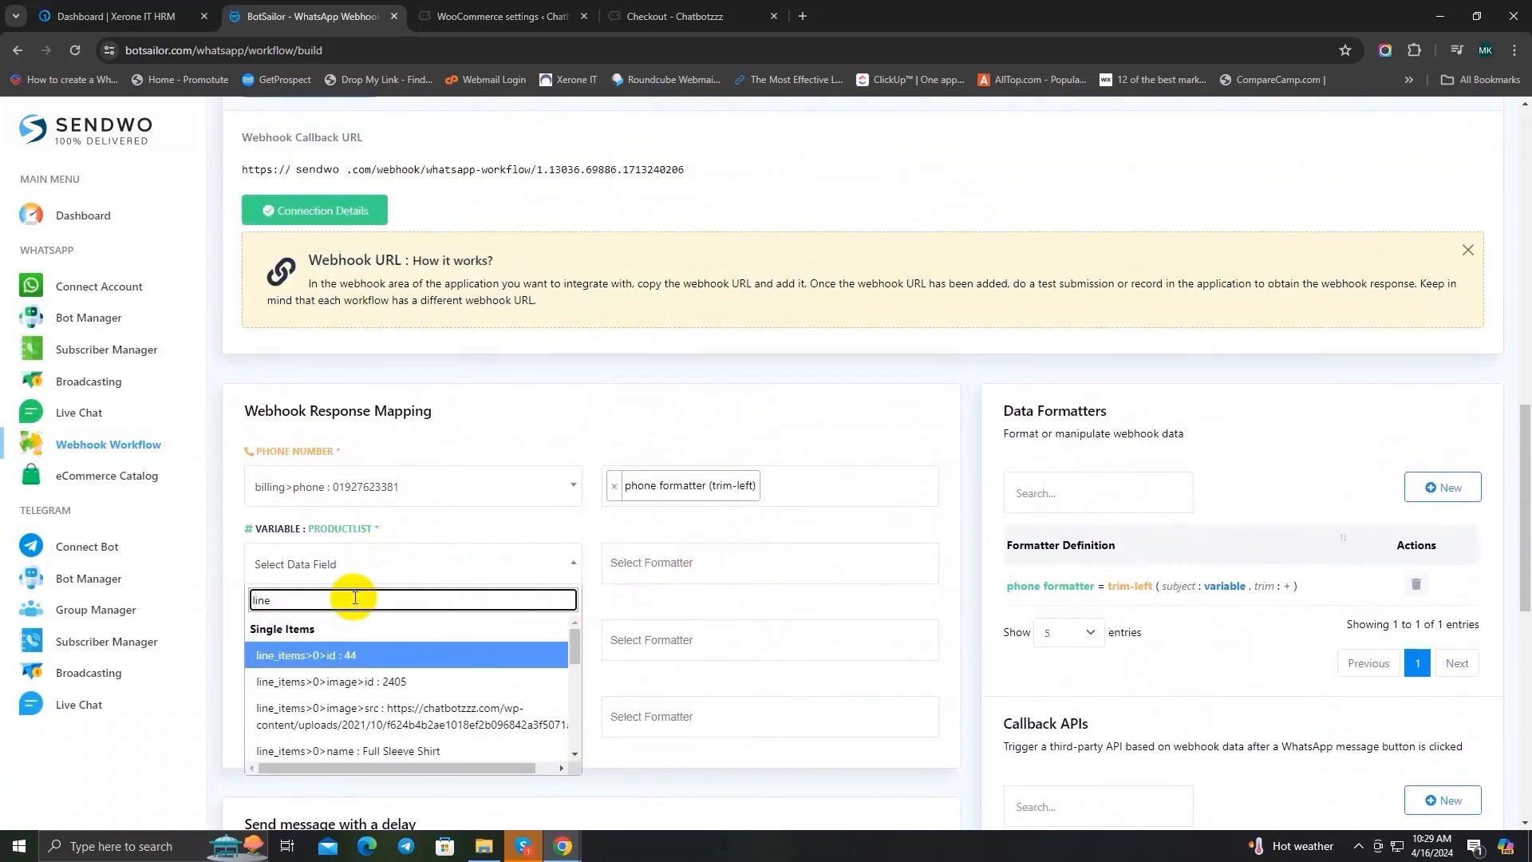
pyautogui.scroll(-10, 438, 667)
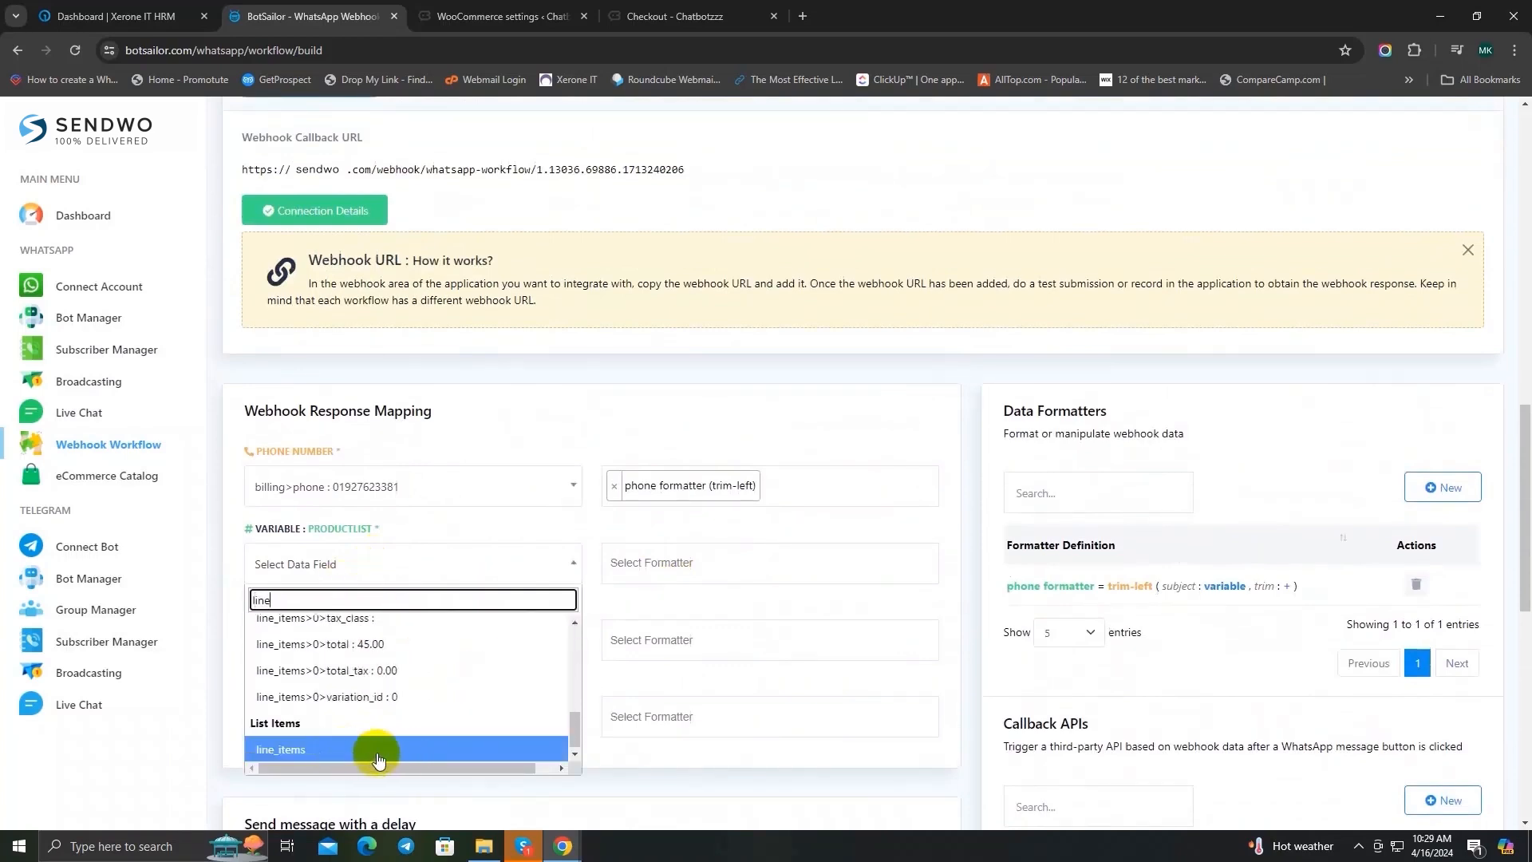
pyautogui.click(380, 749)
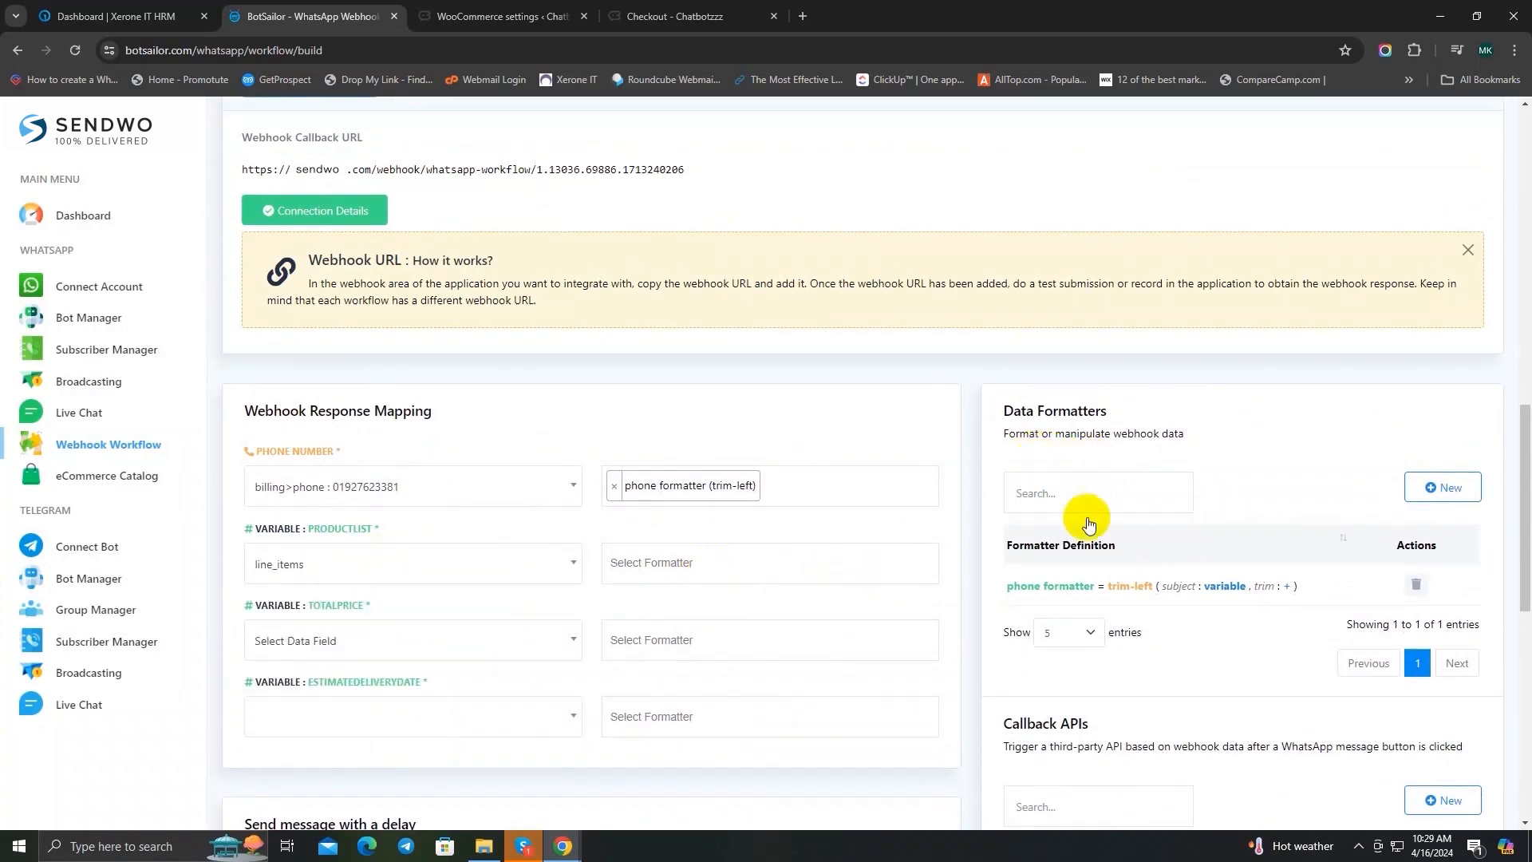
# Step: Start a new data formatter named "product name formatter" and choose the Concat List Items action
pyautogui.click(1460, 494)
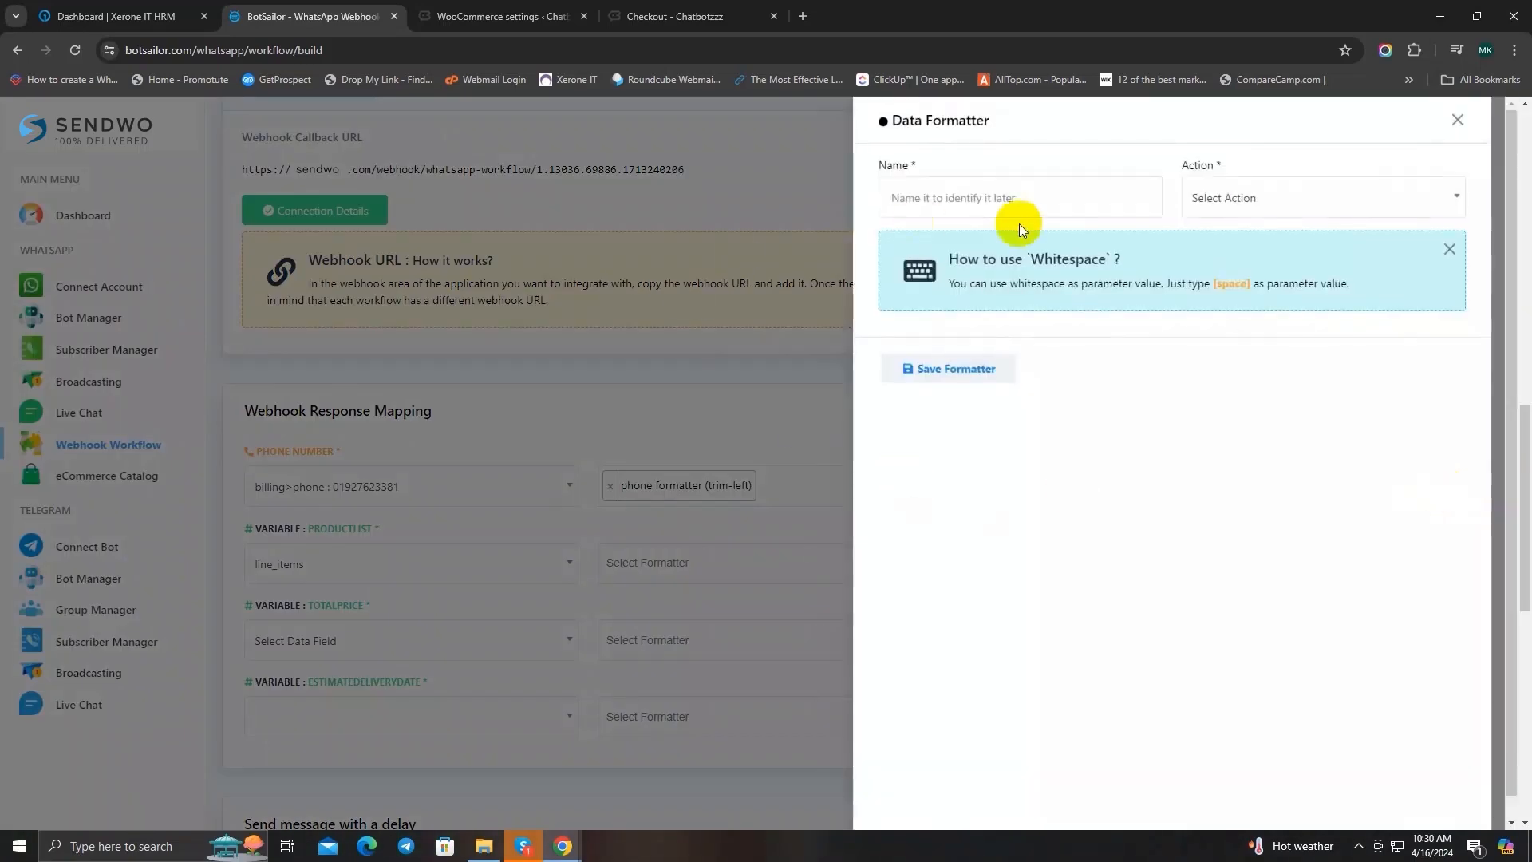
pyautogui.click(997, 192)
pyautogui.write('pro')
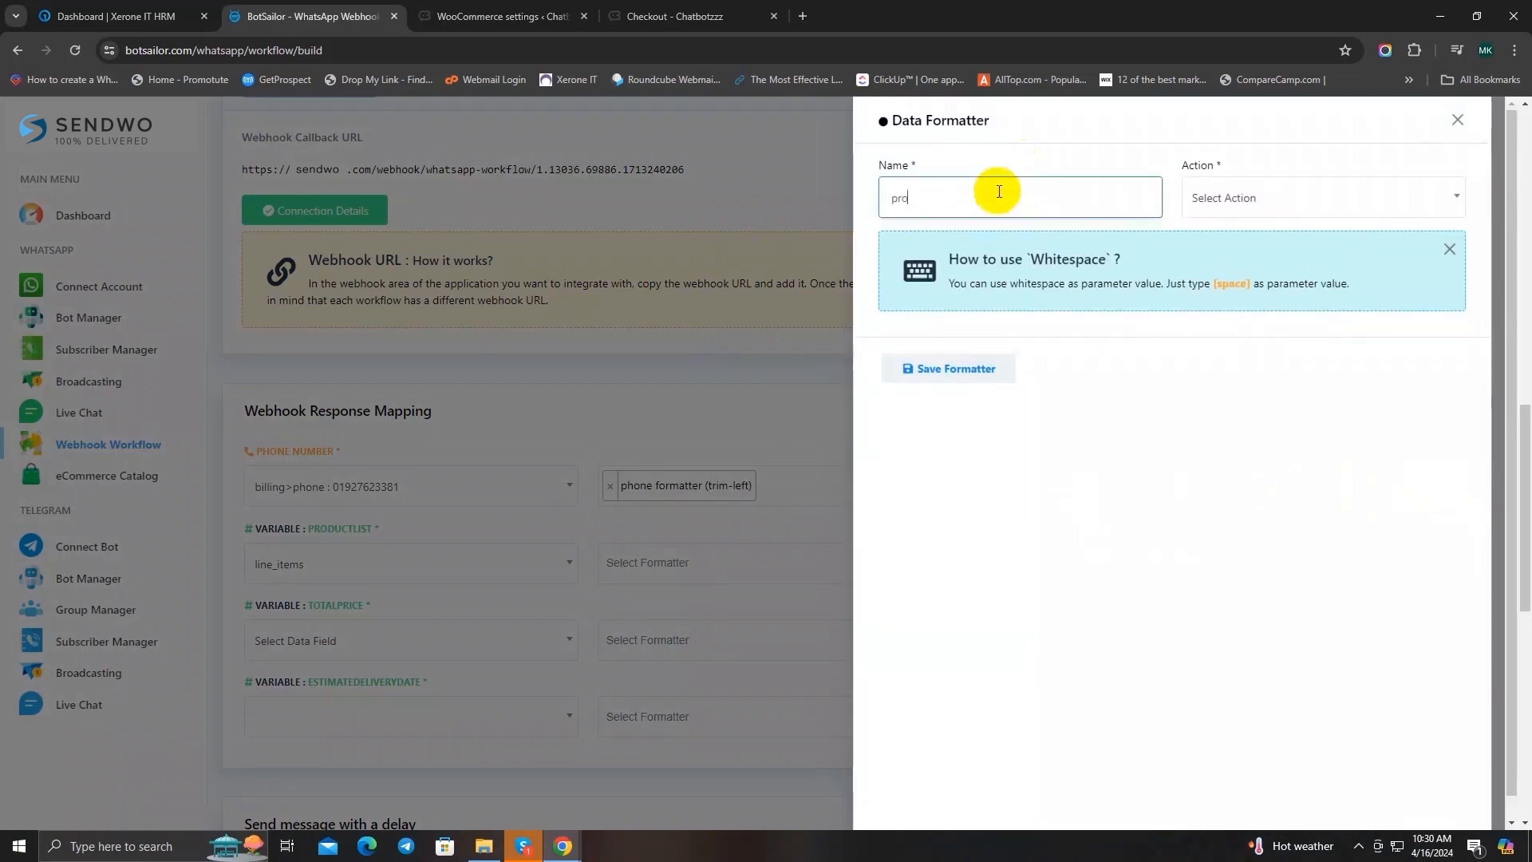
pyautogui.write('duct name formatter')
pyautogui.click(1263, 206)
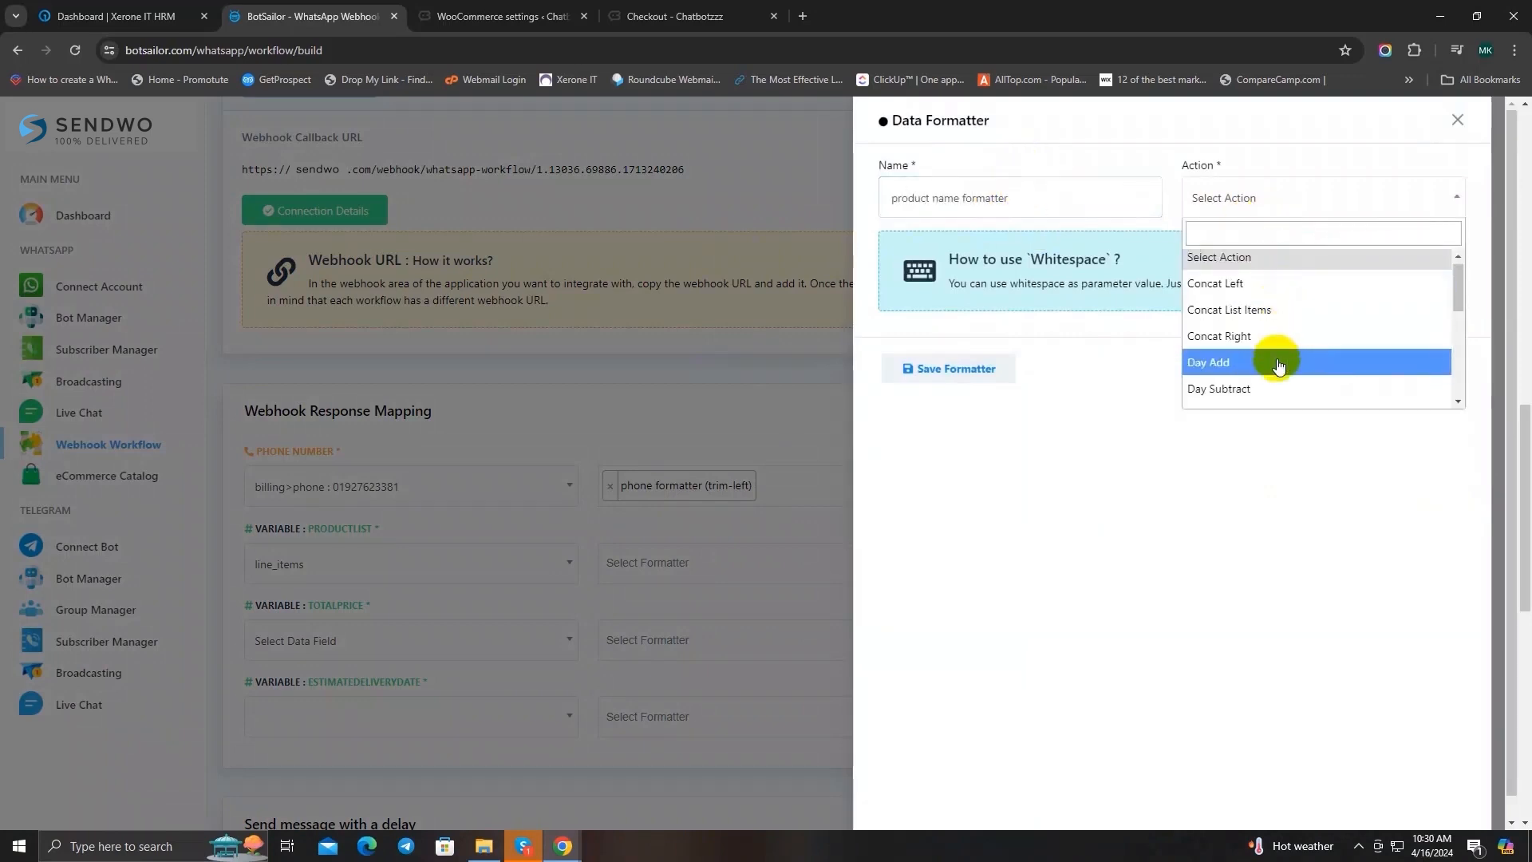
pyautogui.scroll(-1, 1272, 359)
pyautogui.scroll(1, 1269, 351)
pyautogui.click(1264, 317)
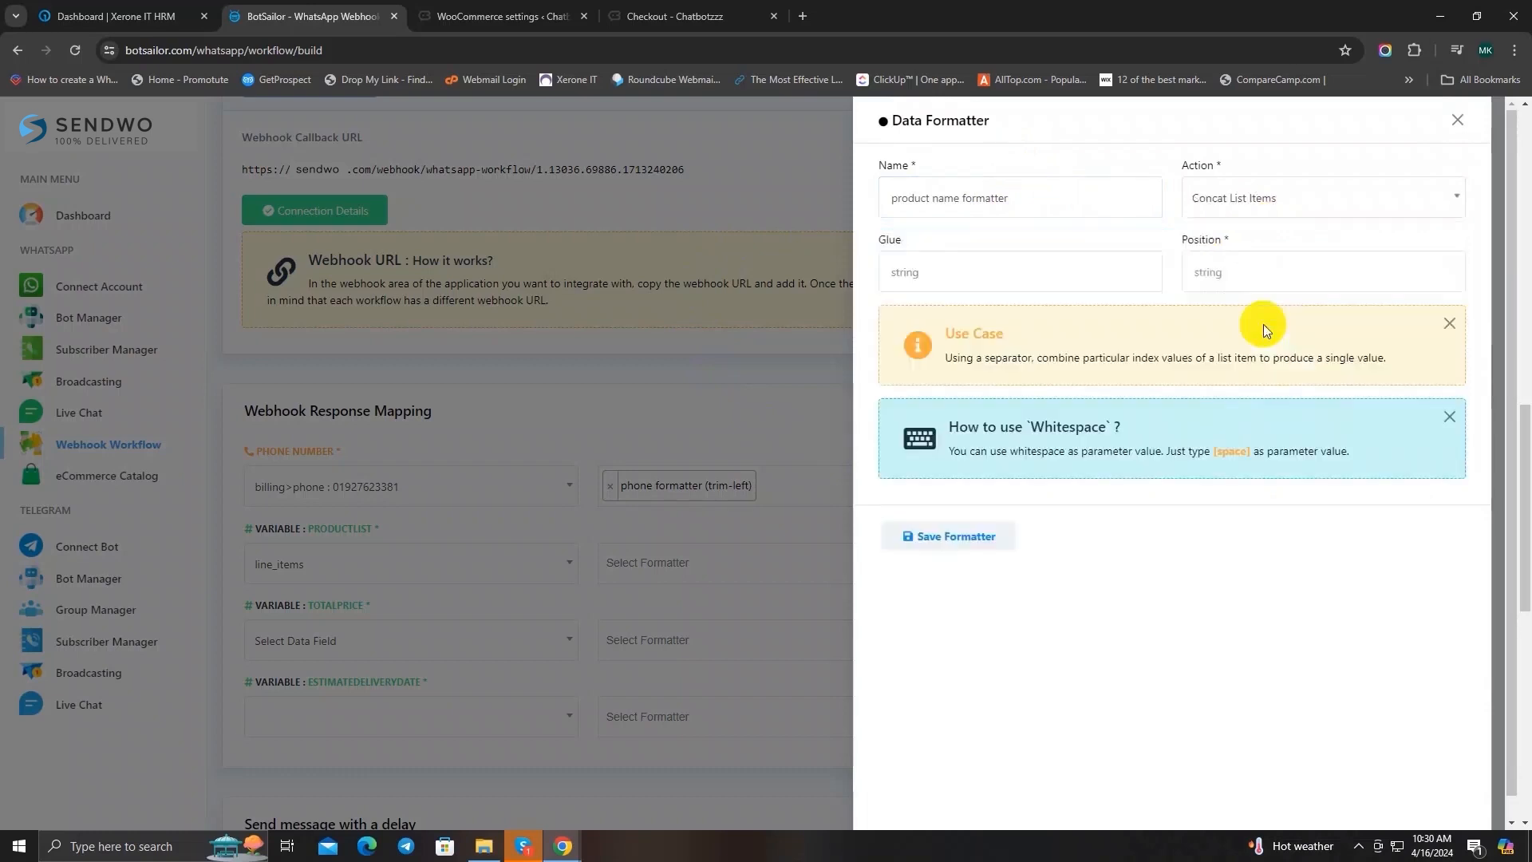
# Step: Set the formatter's glue to a comma and its position to "name", save it and close the formatter form
pyautogui.click(939, 263)
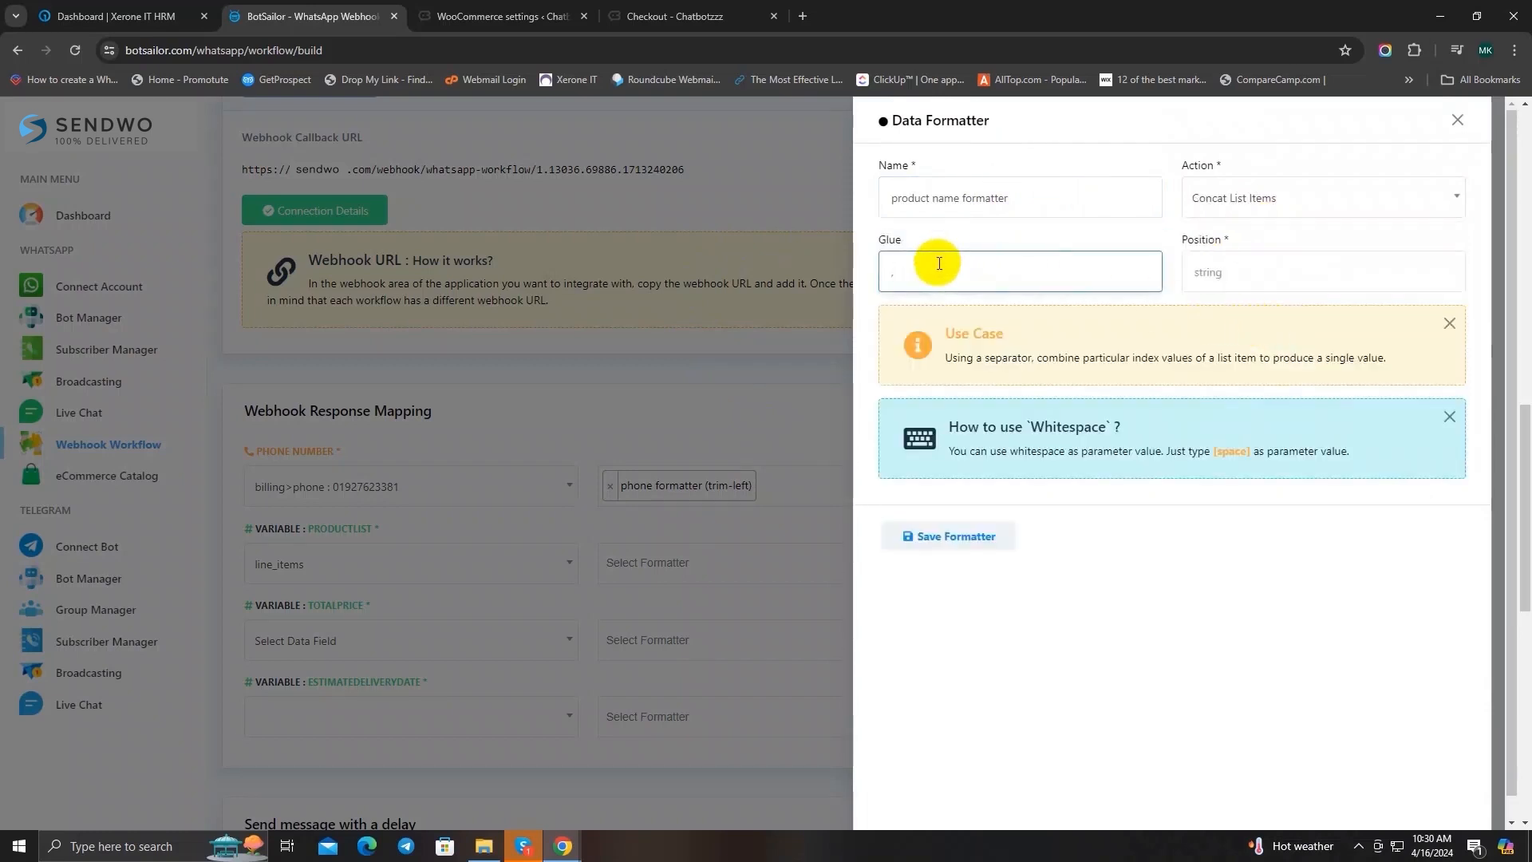
pyautogui.click(1235, 274)
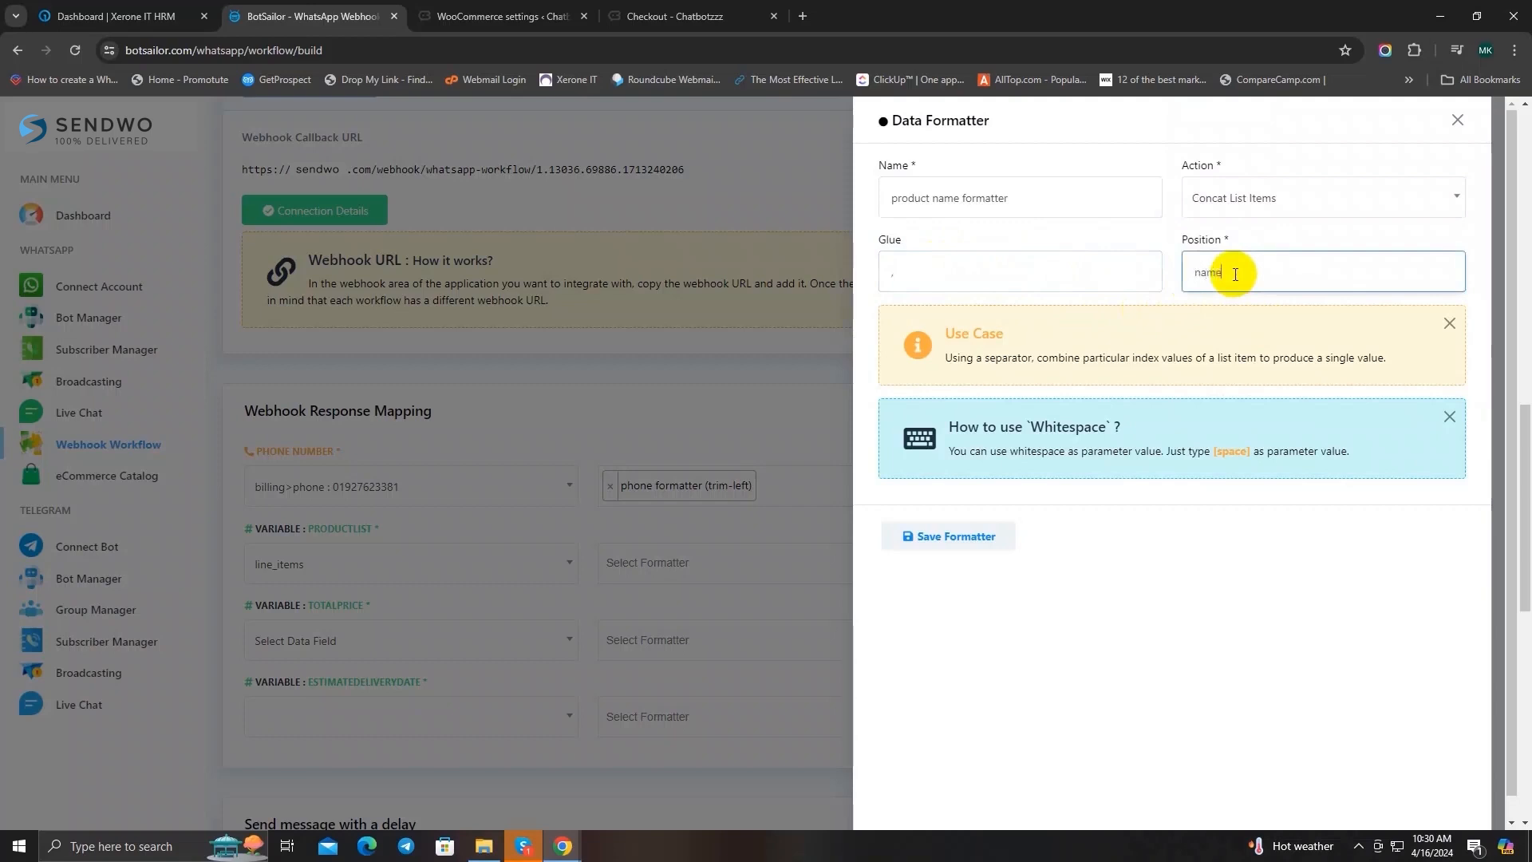
pyautogui.click(948, 539)
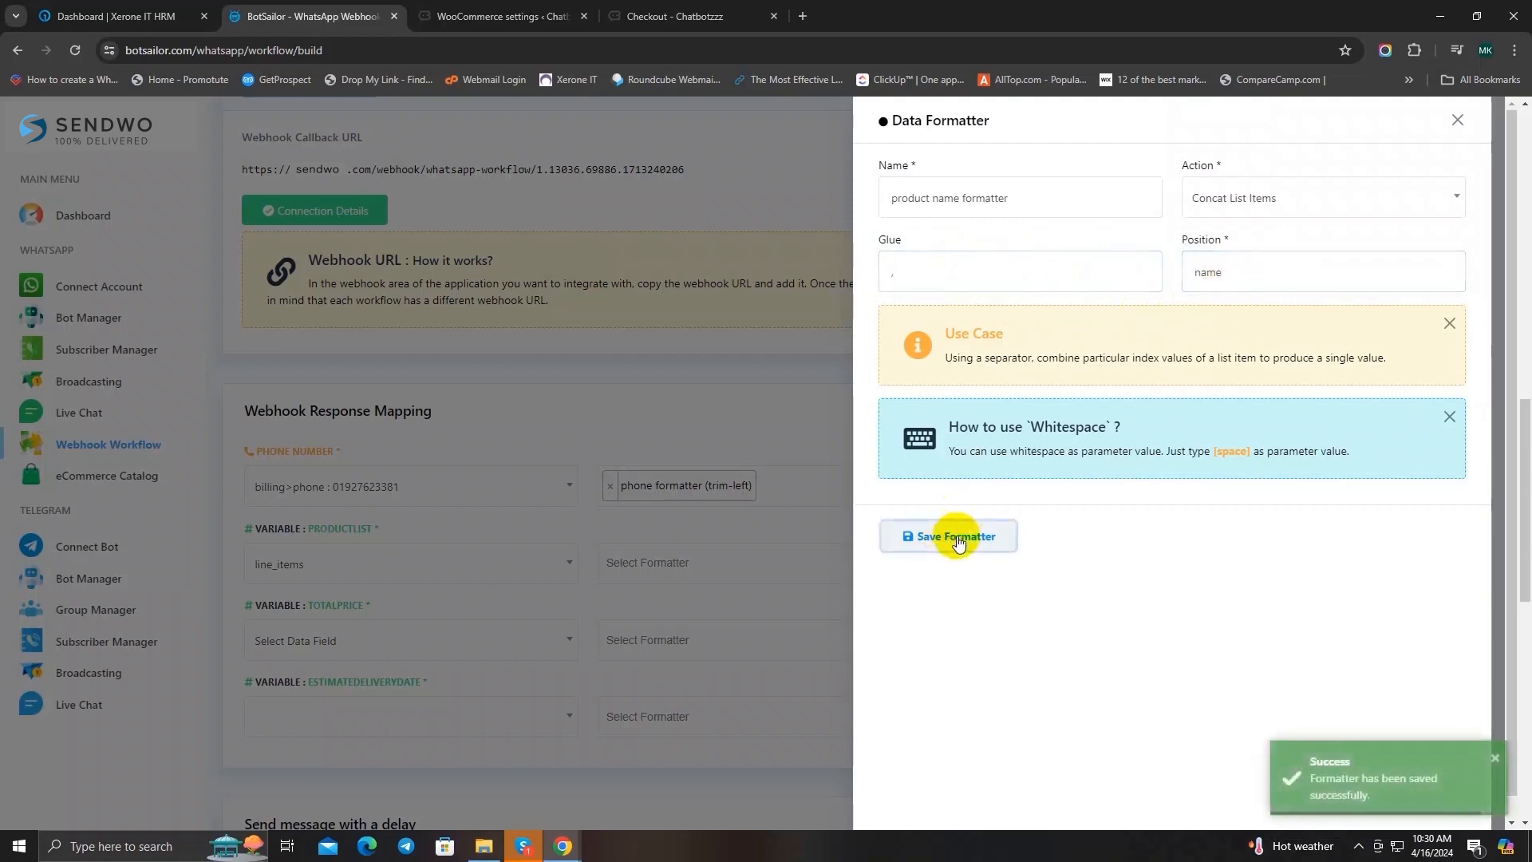
pyautogui.click(1458, 120)
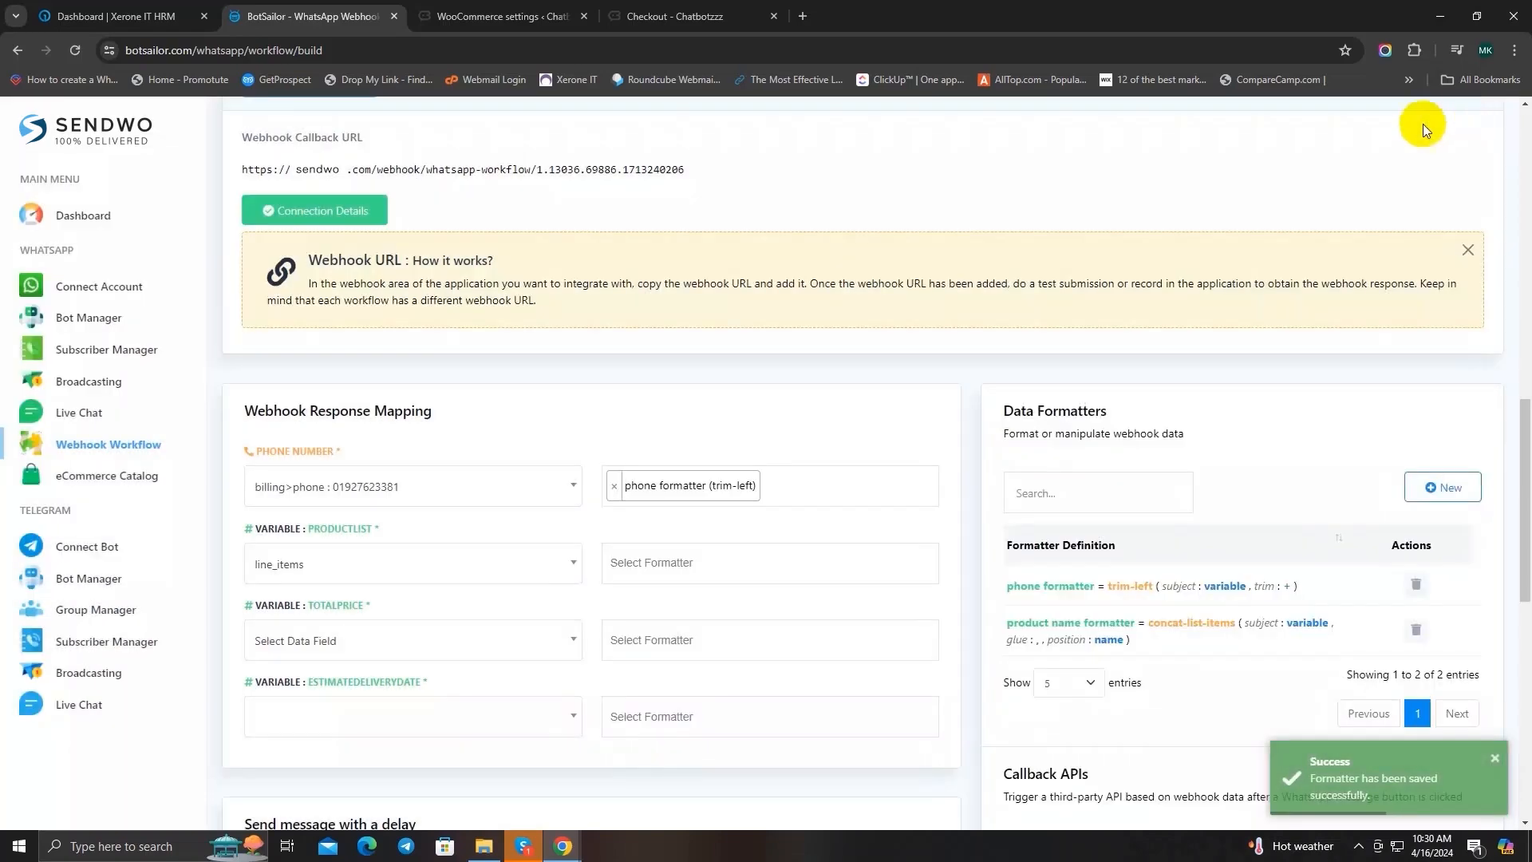
# Step: Apply the product name formatter (concat-list-items) to the productList variable in the webhook response mapping
pyautogui.scroll(-1, 630, 291)
pyautogui.scroll(-1, 630, 290)
pyautogui.click(708, 481)
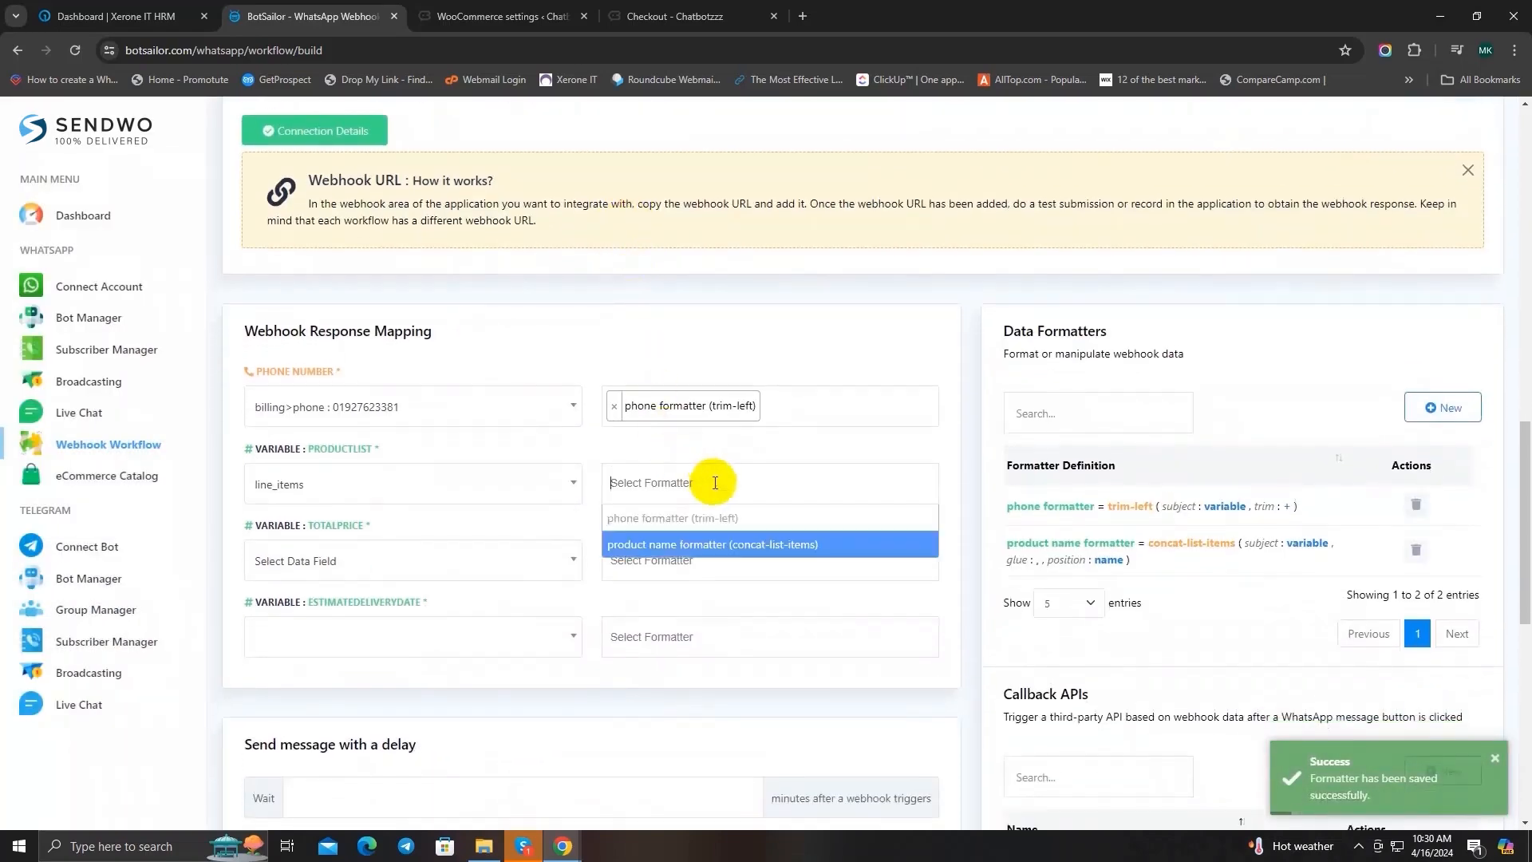
pyautogui.click(725, 546)
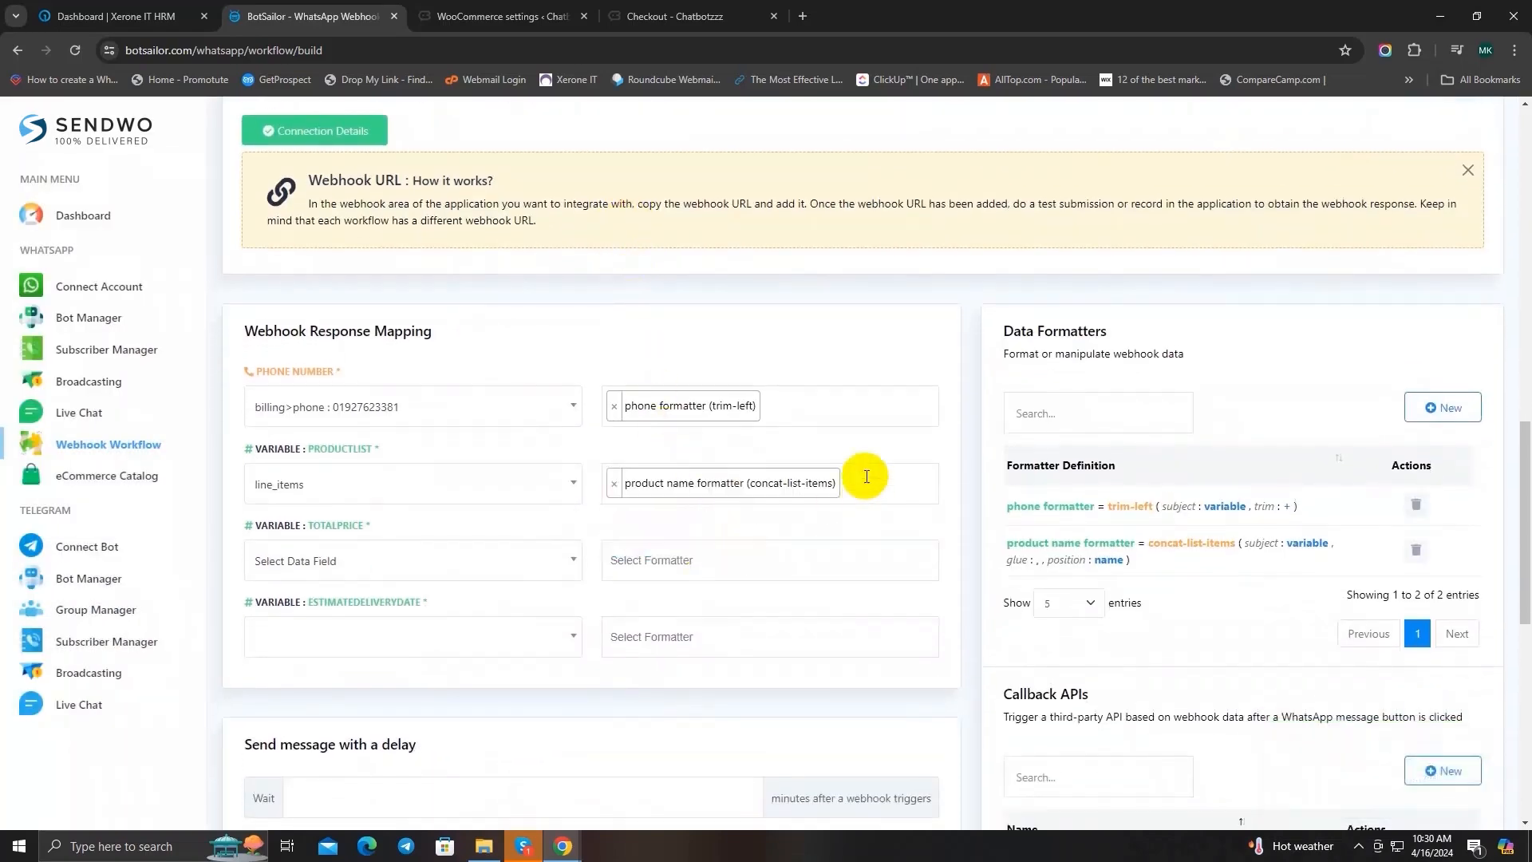
# Step: Map the totalPrice variable in the webhook response mapping to the order's total data field
pyautogui.scroll(-2, 843, 401)
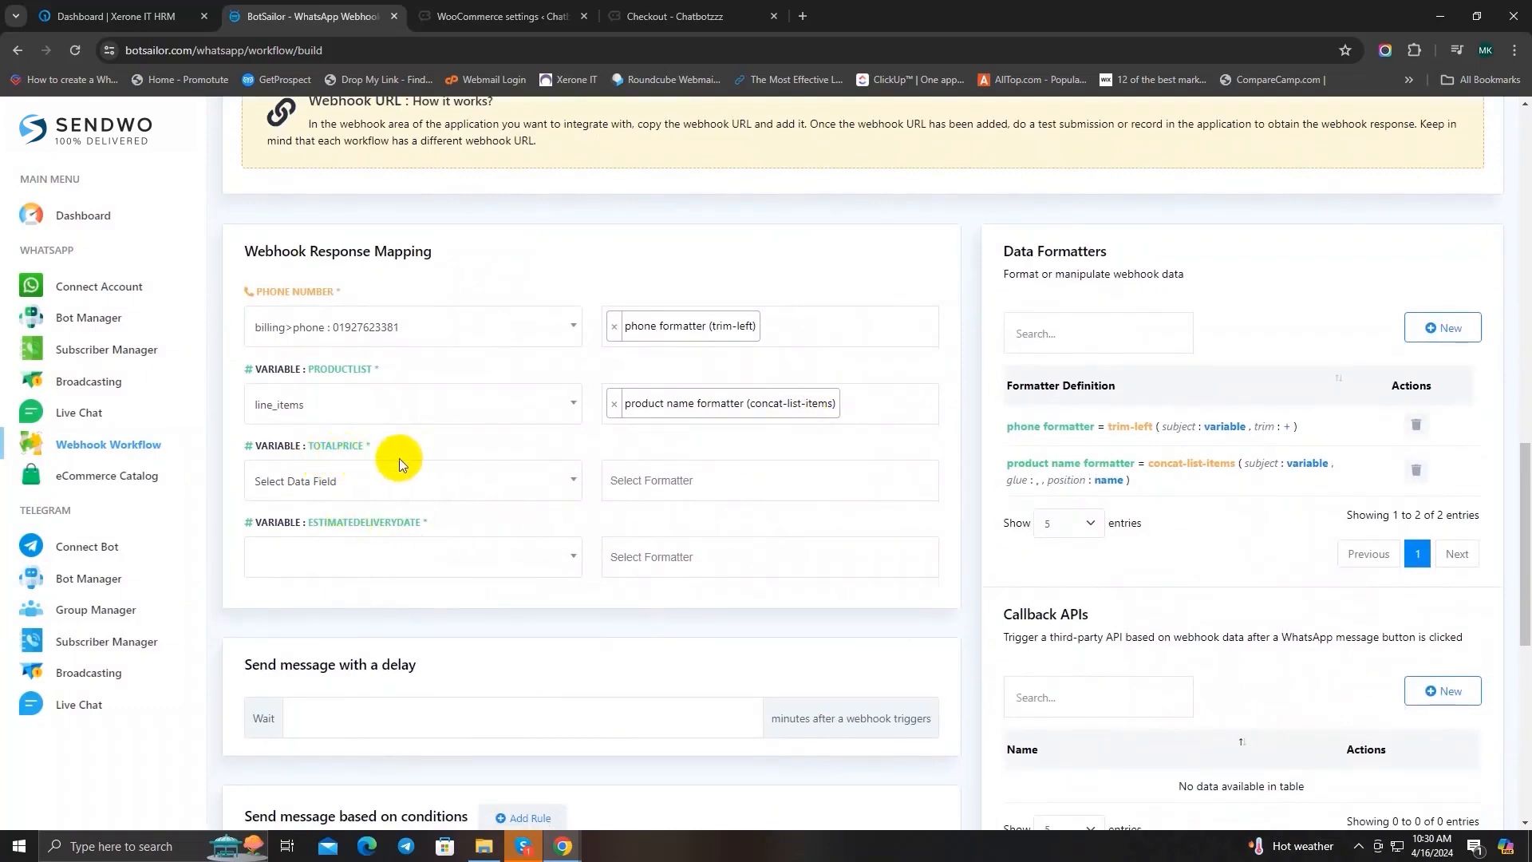
pyautogui.scroll(-2, 461, 450)
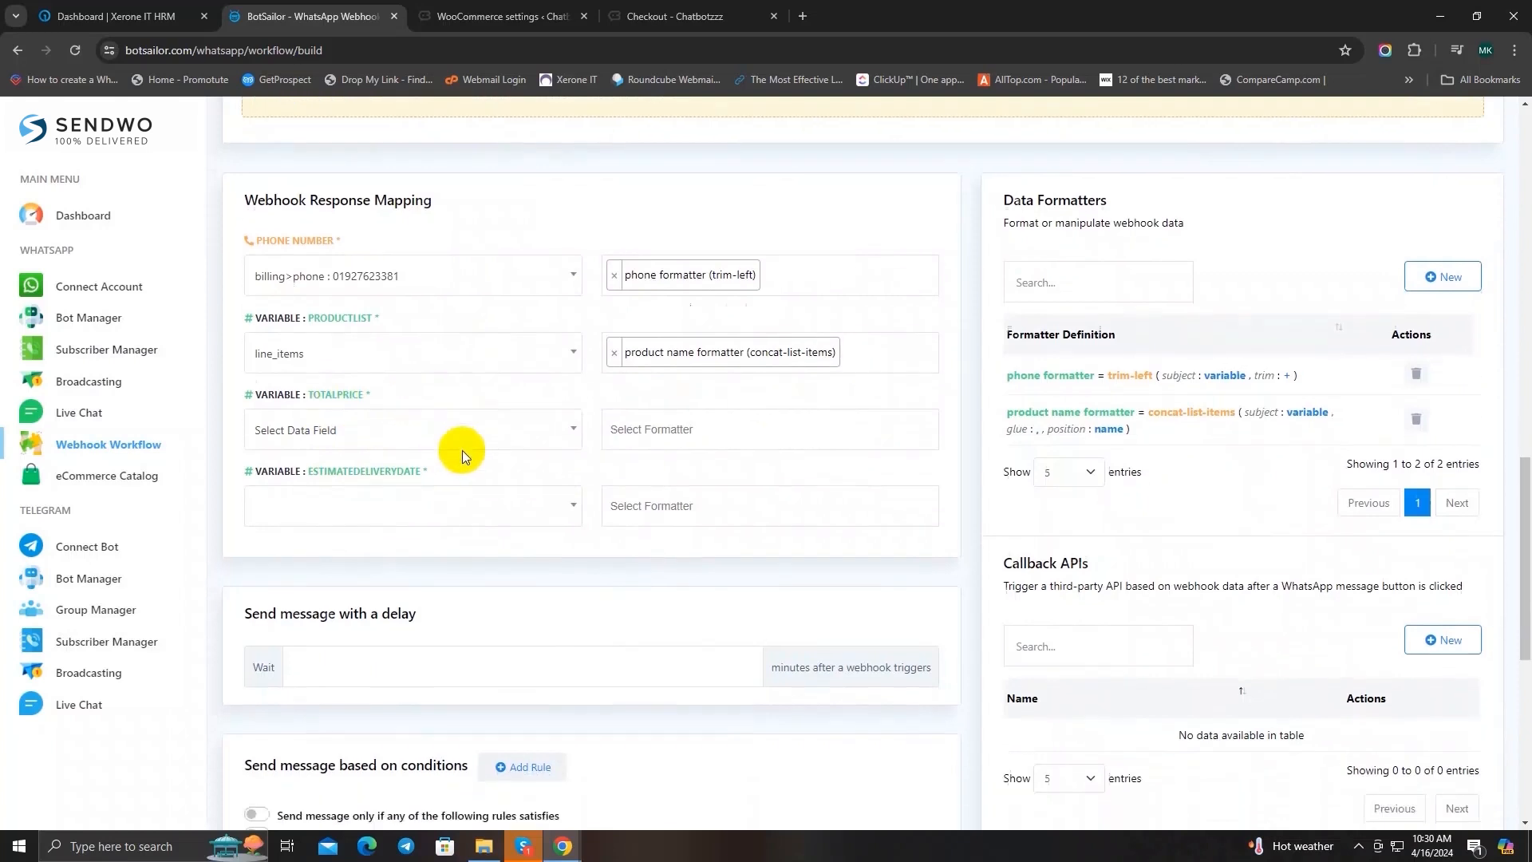
pyautogui.click(455, 403)
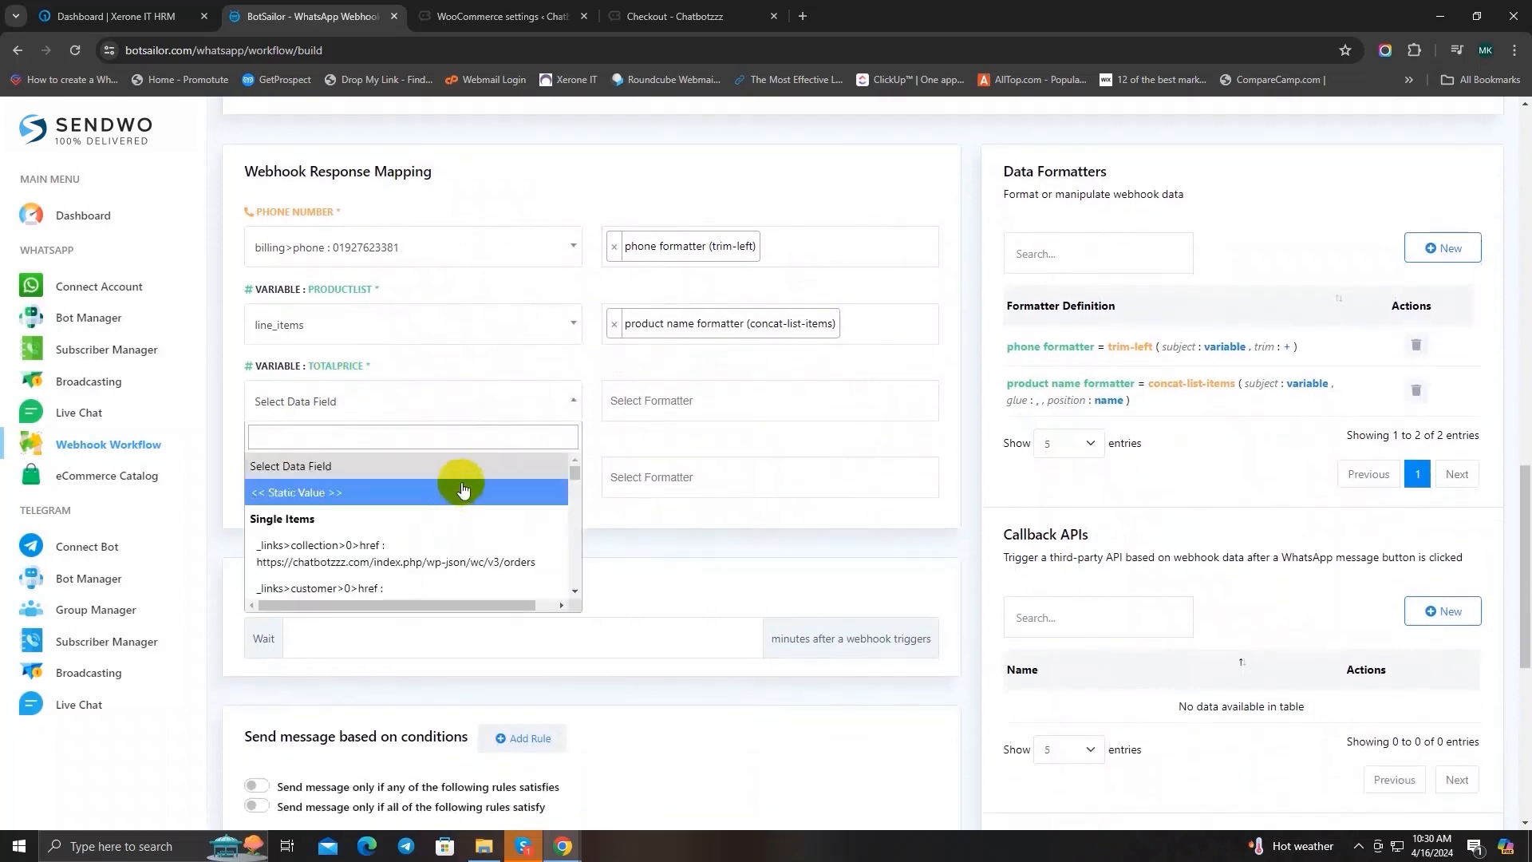
pyautogui.click(402, 438)
pyautogui.write('total')
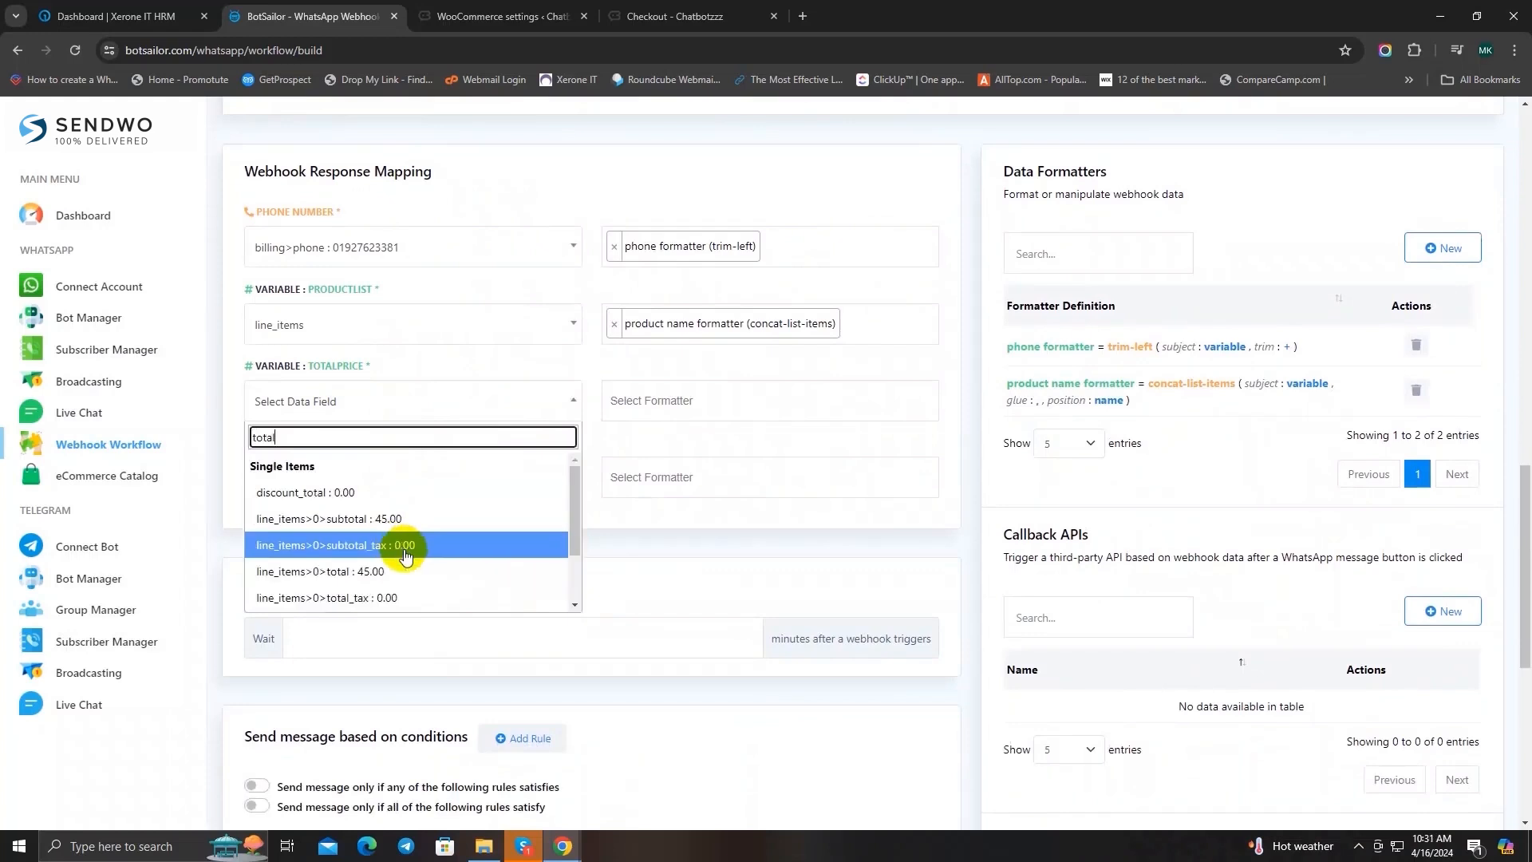
pyautogui.scroll(-1, 405, 550)
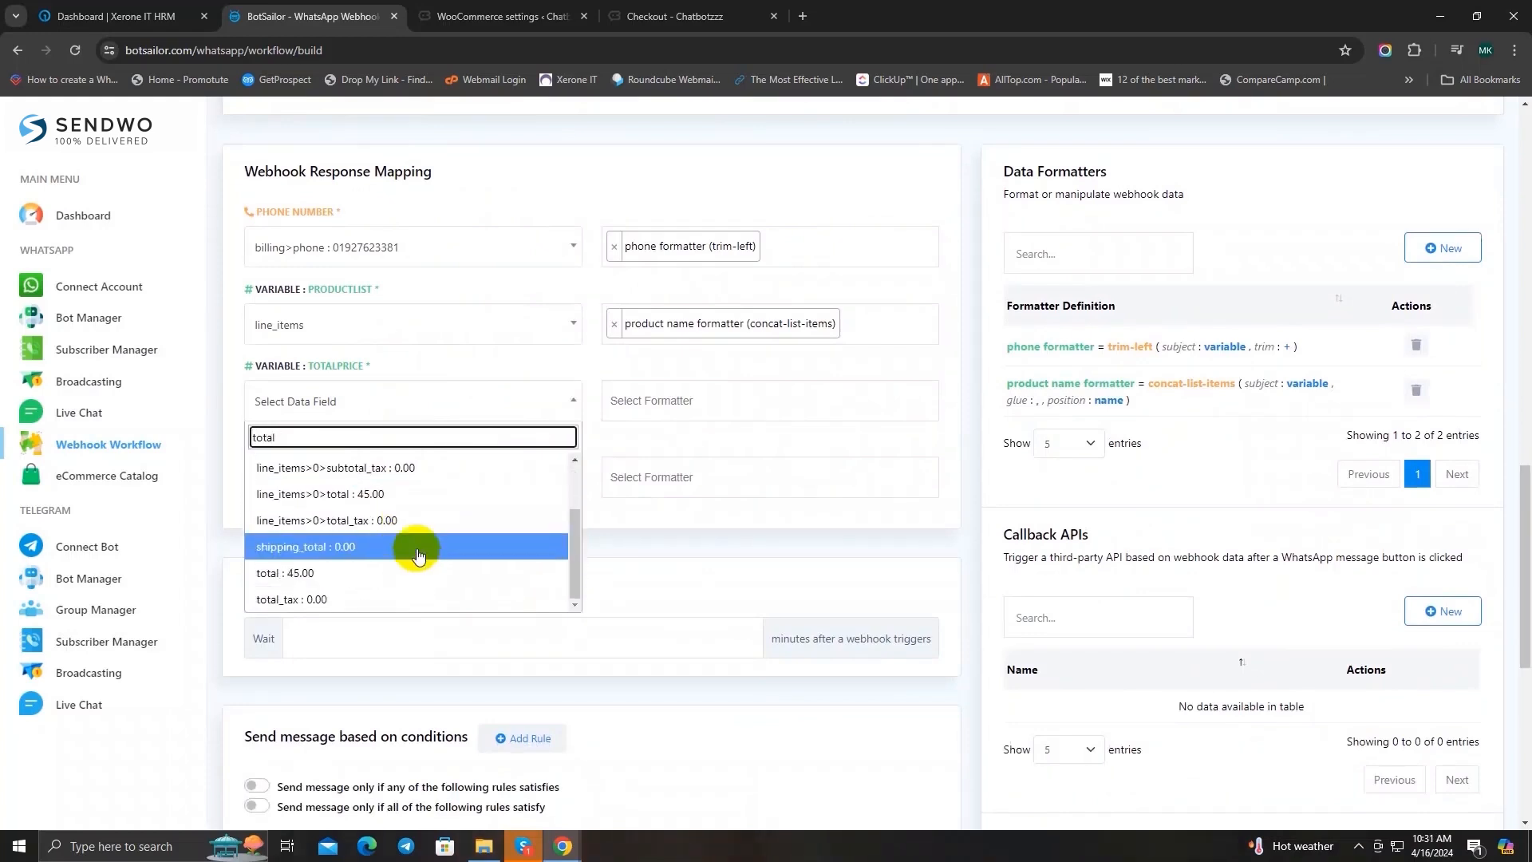
pyautogui.click(366, 573)
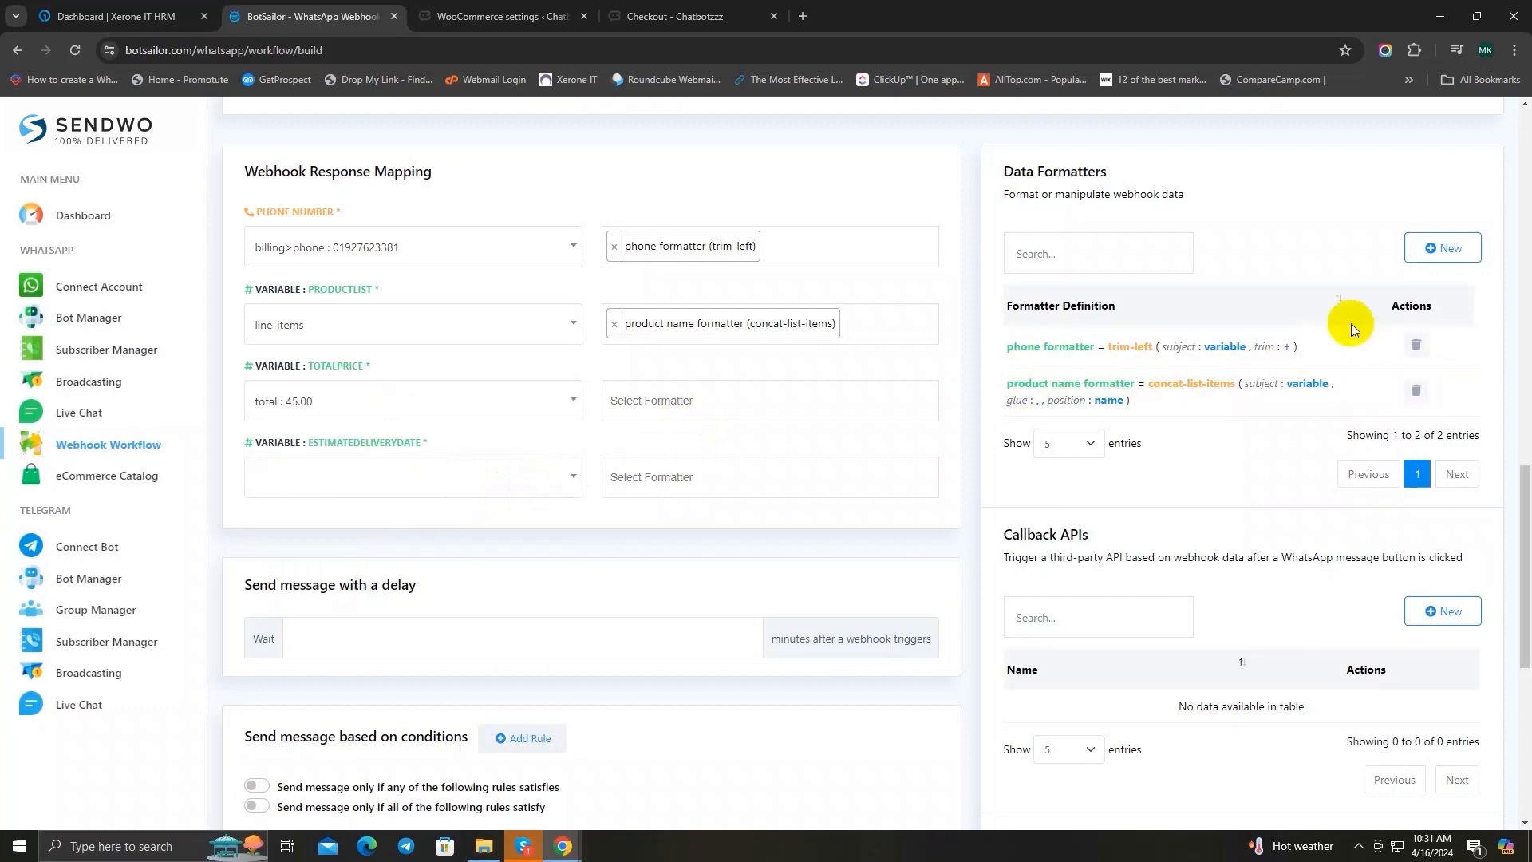
# Step: Start a new data formatter named "total price formatter" and choose the Concat Left action
pyautogui.click(1447, 250)
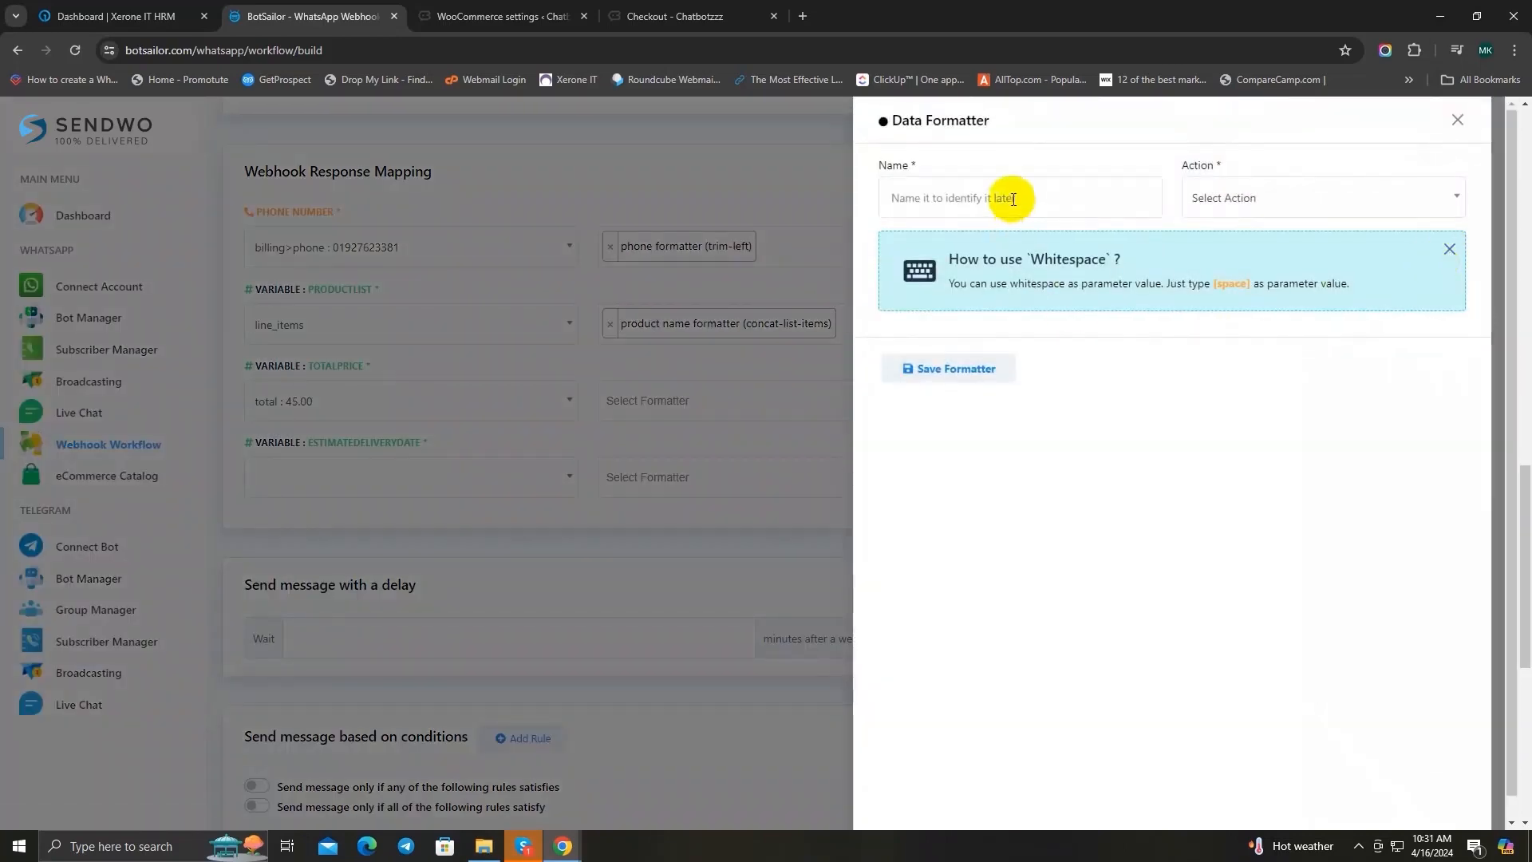
pyautogui.click(1013, 199)
pyautogui.write('total pric')
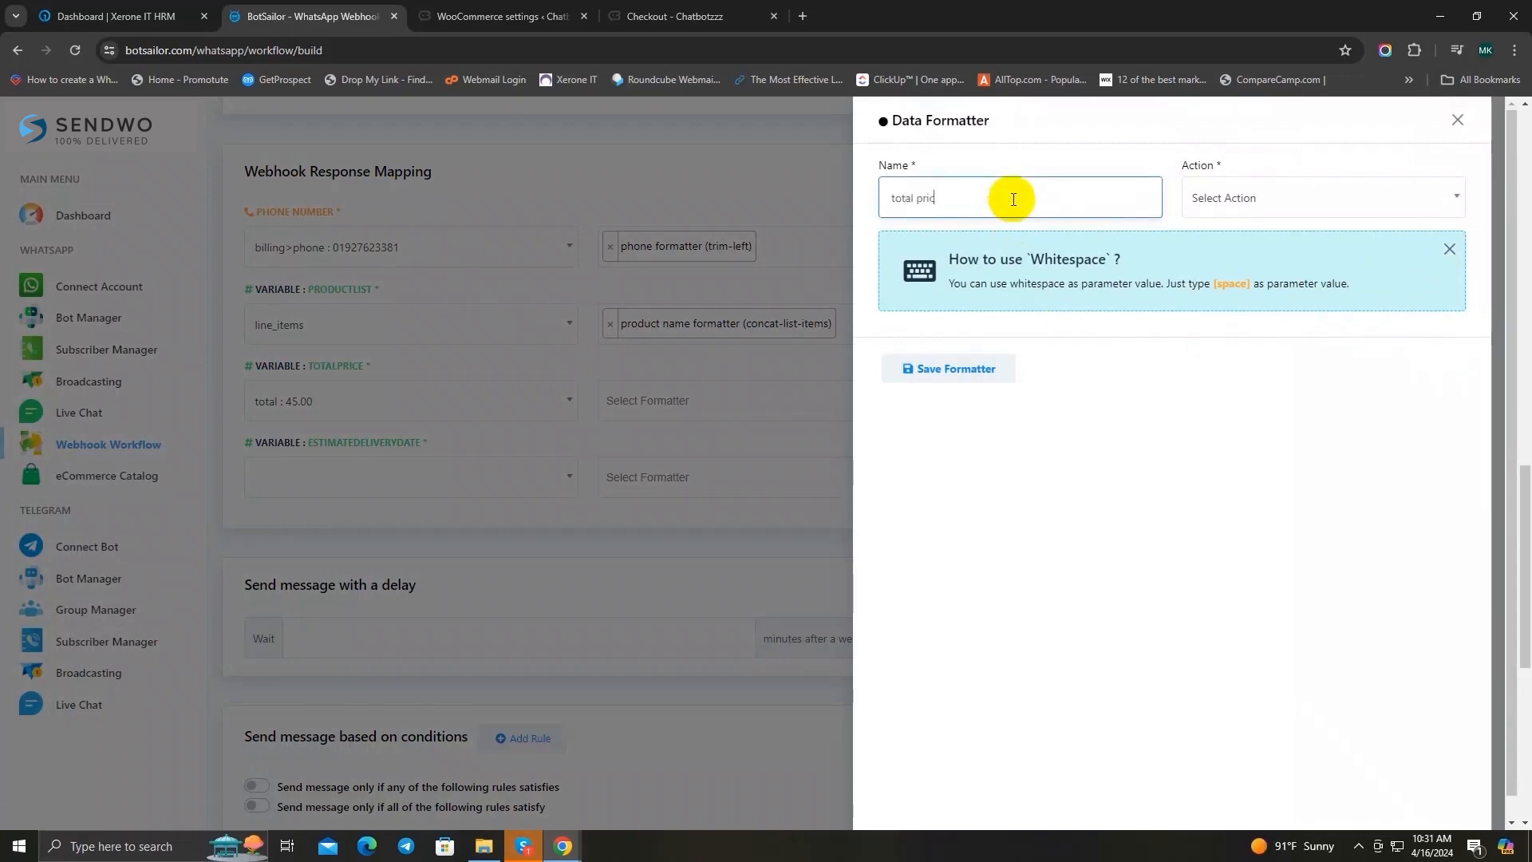
pyautogui.write('e formatter')
pyautogui.click(1301, 206)
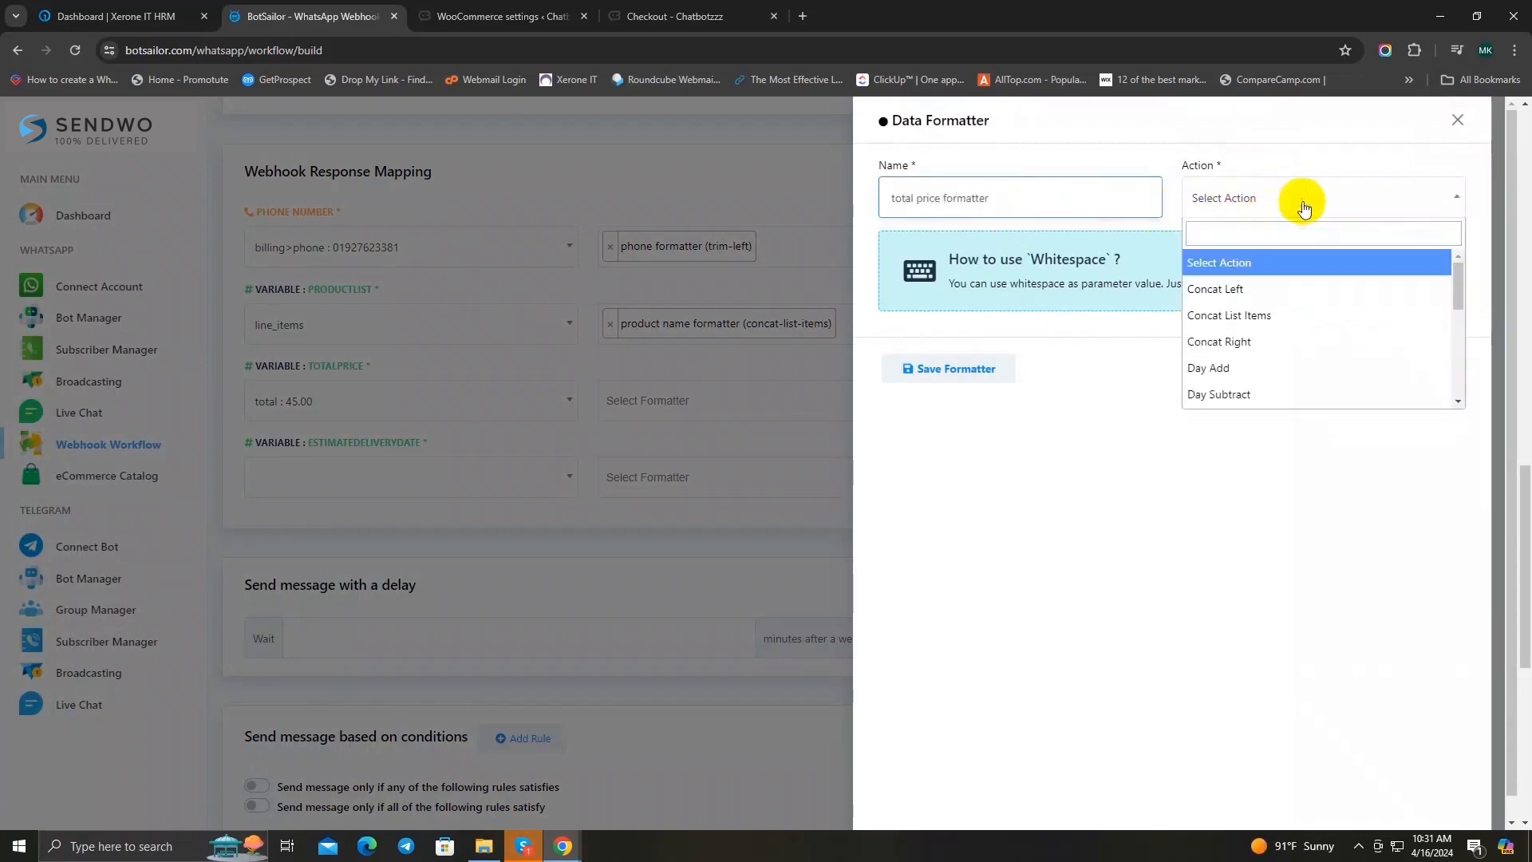
pyautogui.click(1286, 291)
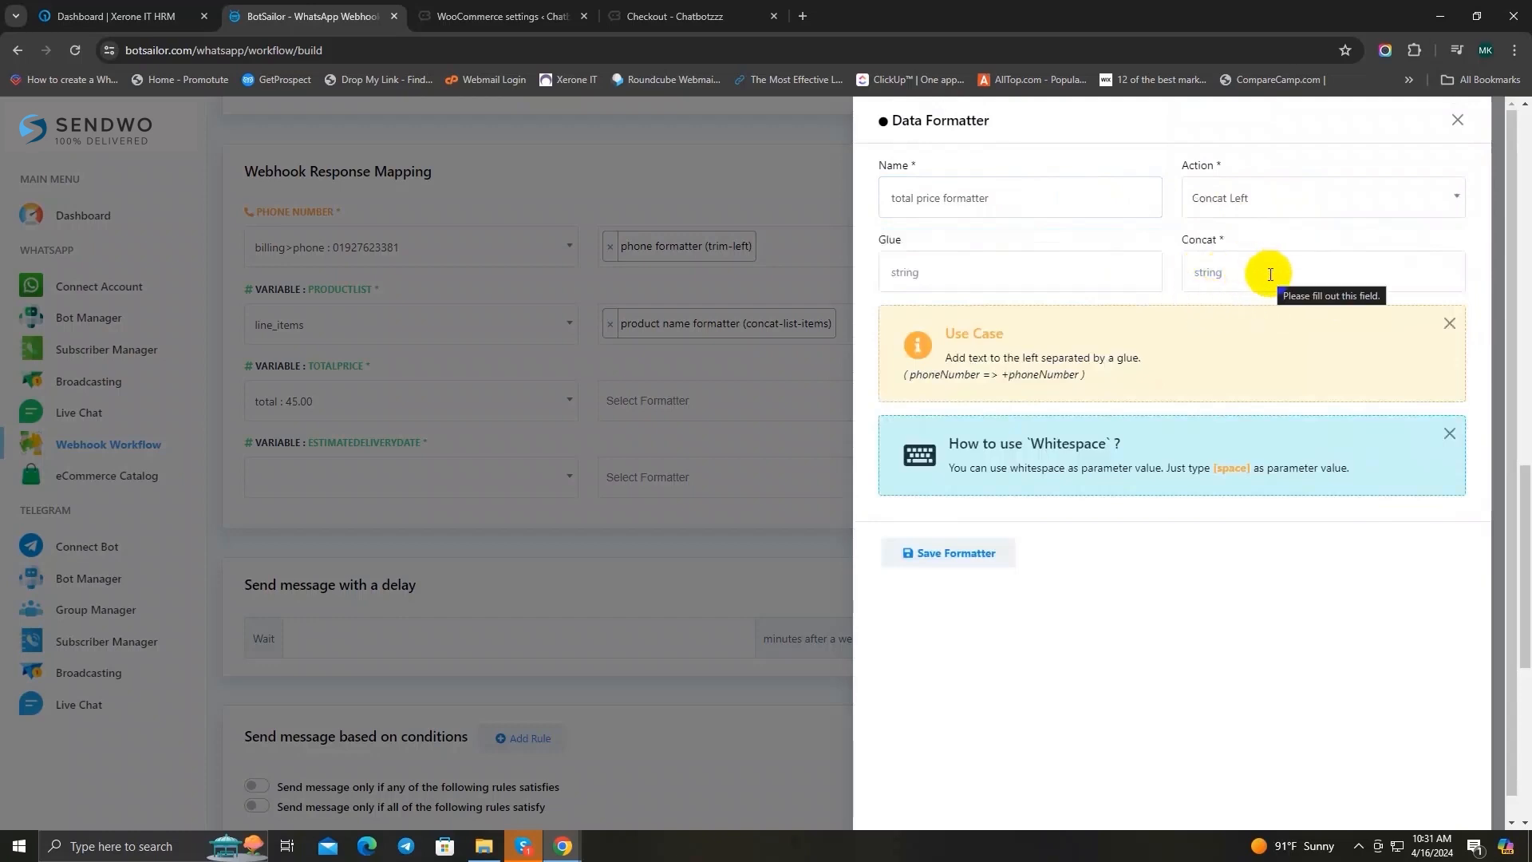
# Step: Set the formatter's concat value to [currency], save it and close the formatter form
pyautogui.click(1269, 273)
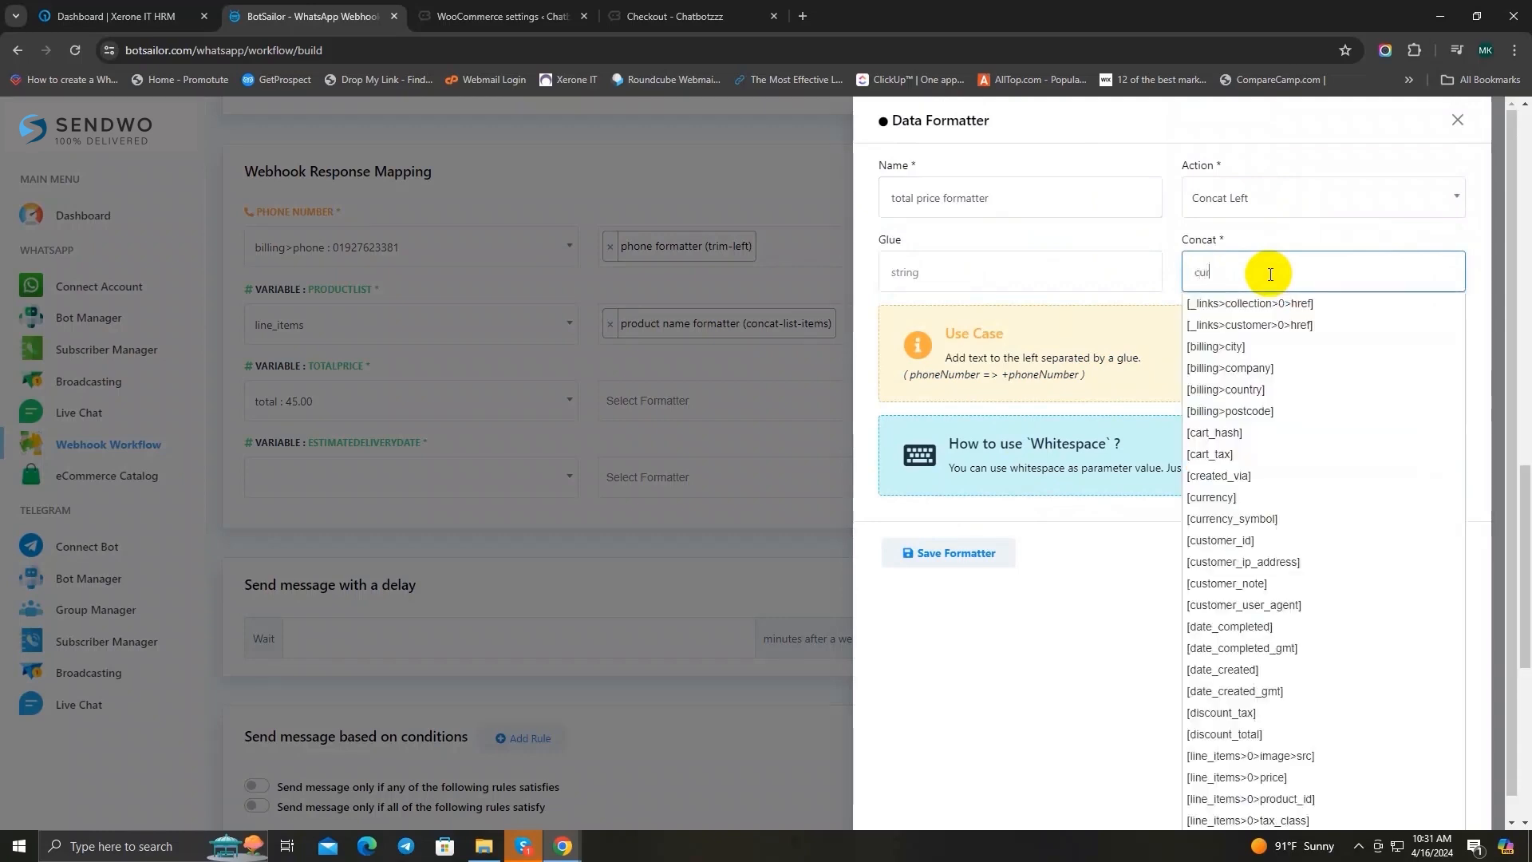
pyautogui.write('r')
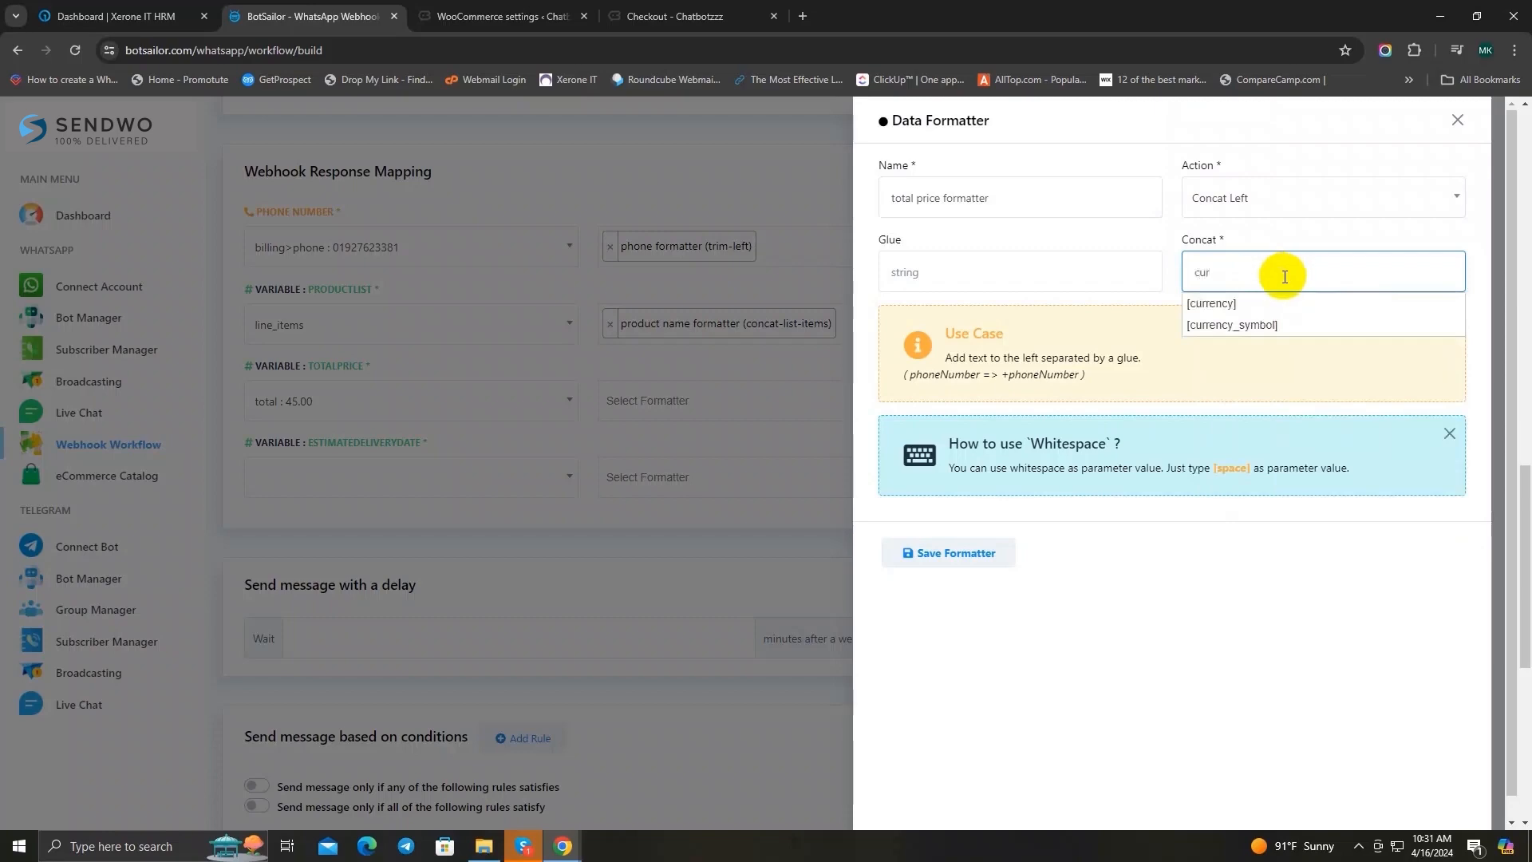
pyautogui.click(1258, 304)
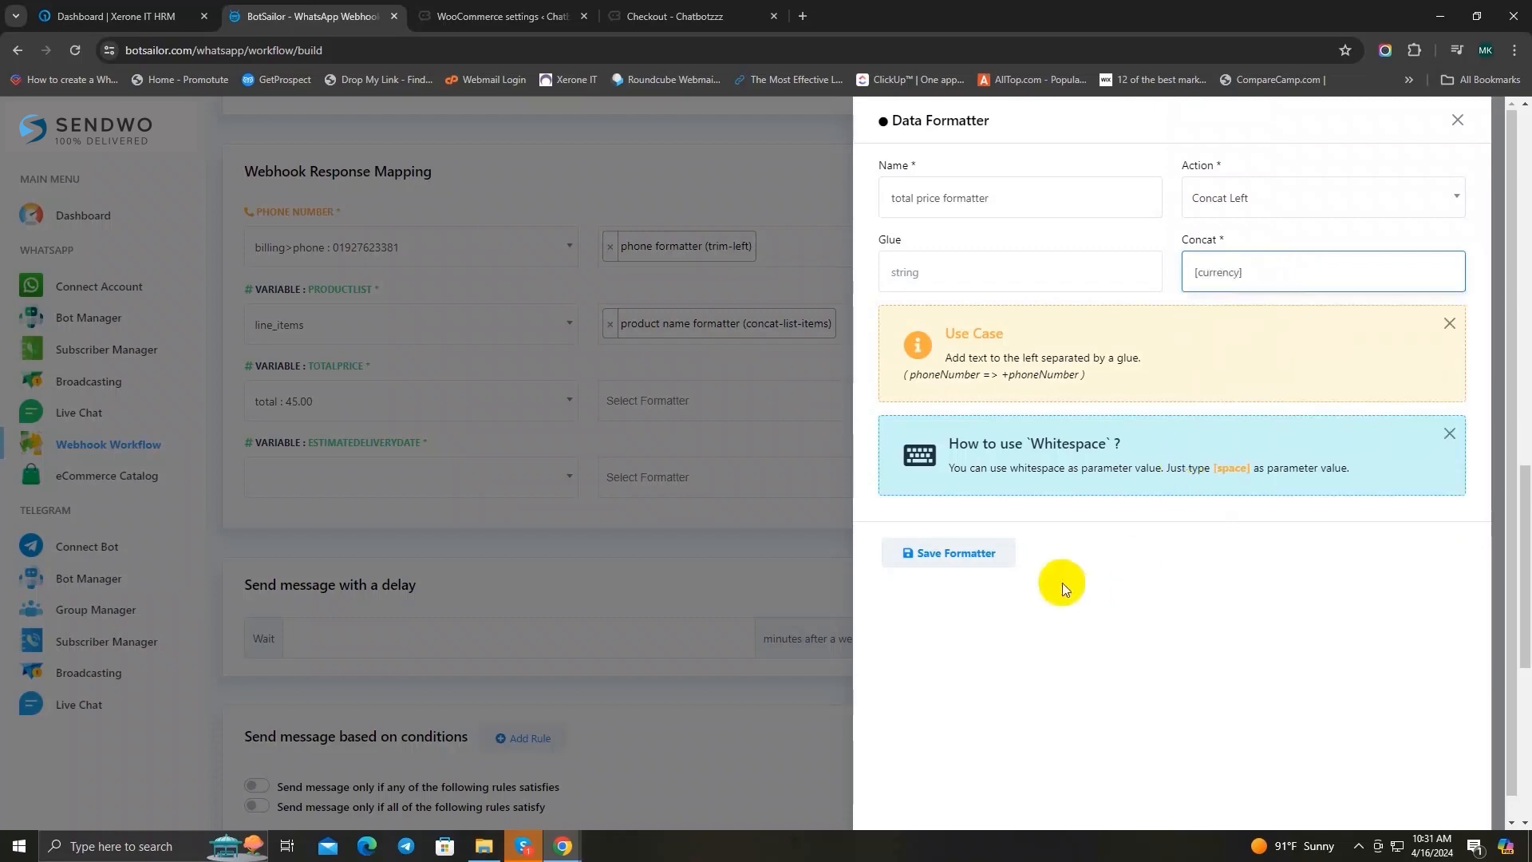
pyautogui.click(943, 554)
pyautogui.click(1455, 123)
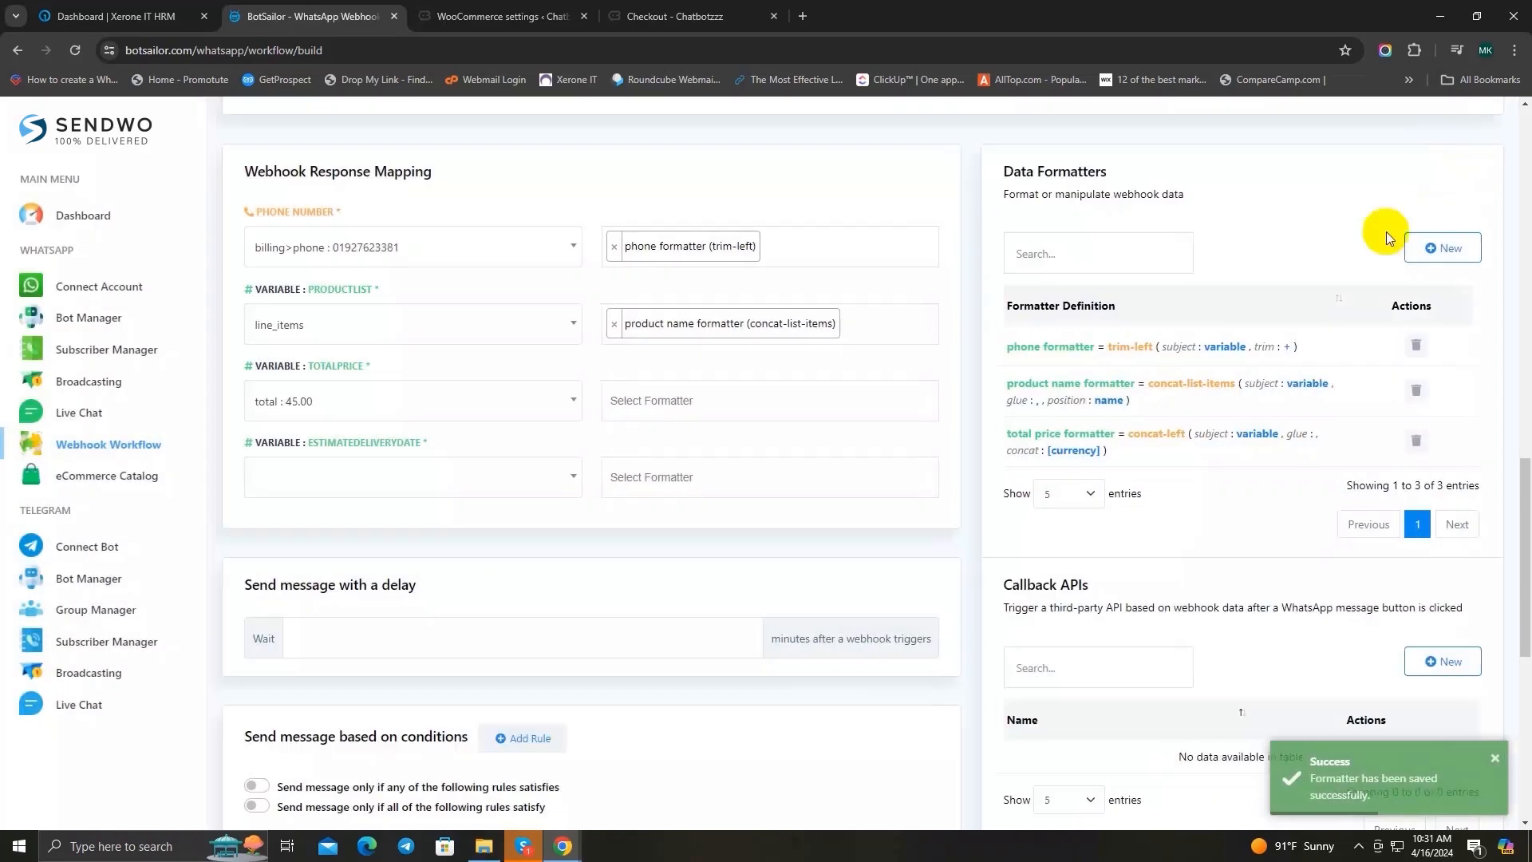
# Step: Apply the total price formatter (concat-left) to the totalPrice variable and map the estimatedDeliveryDate variable to the date_created data field
pyautogui.click(684, 401)
pyautogui.click(718, 488)
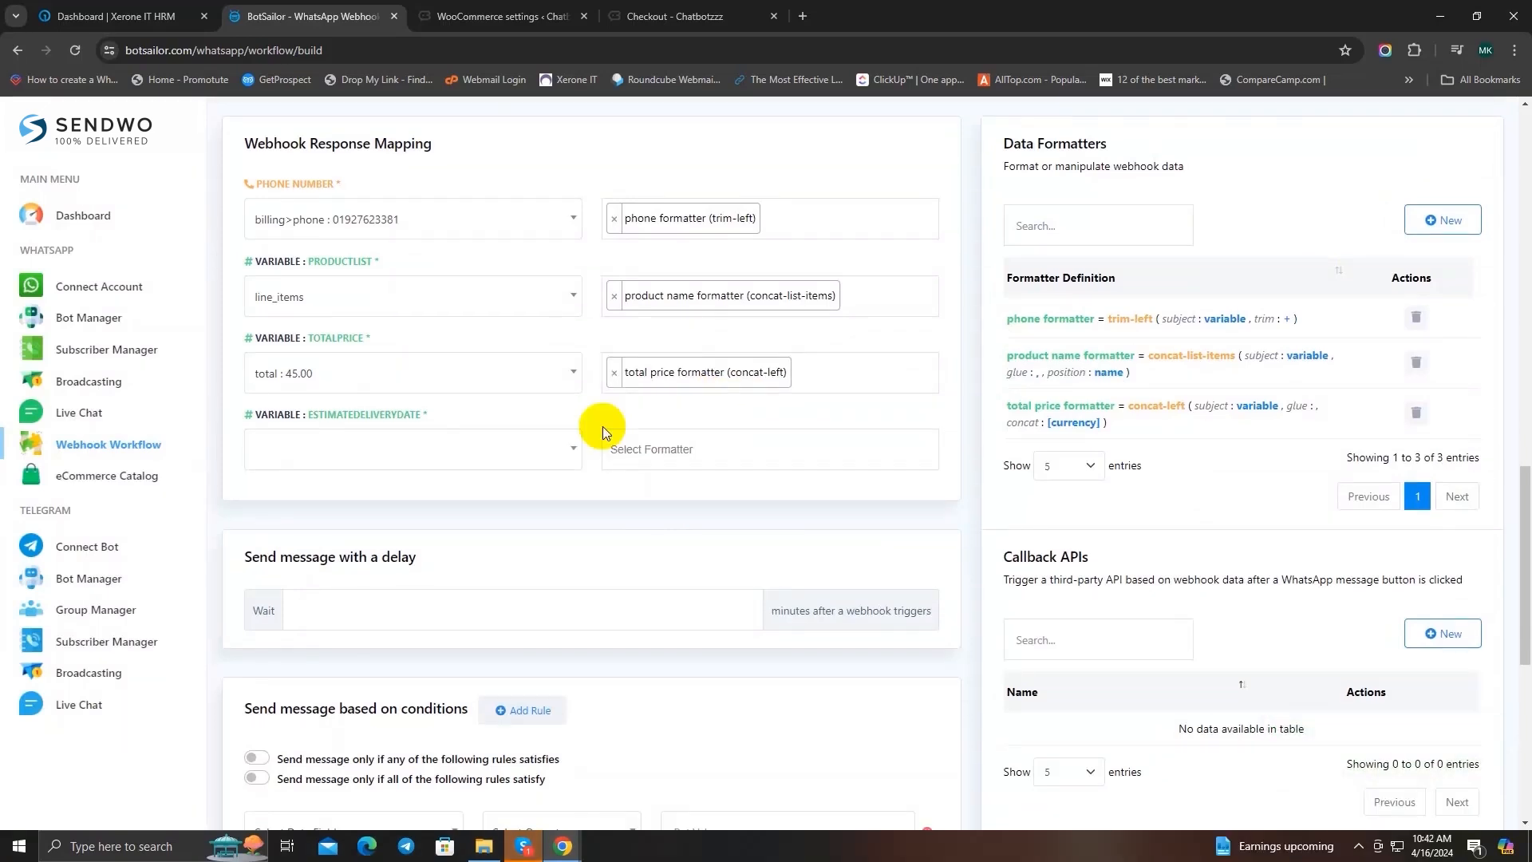
pyautogui.click(357, 449)
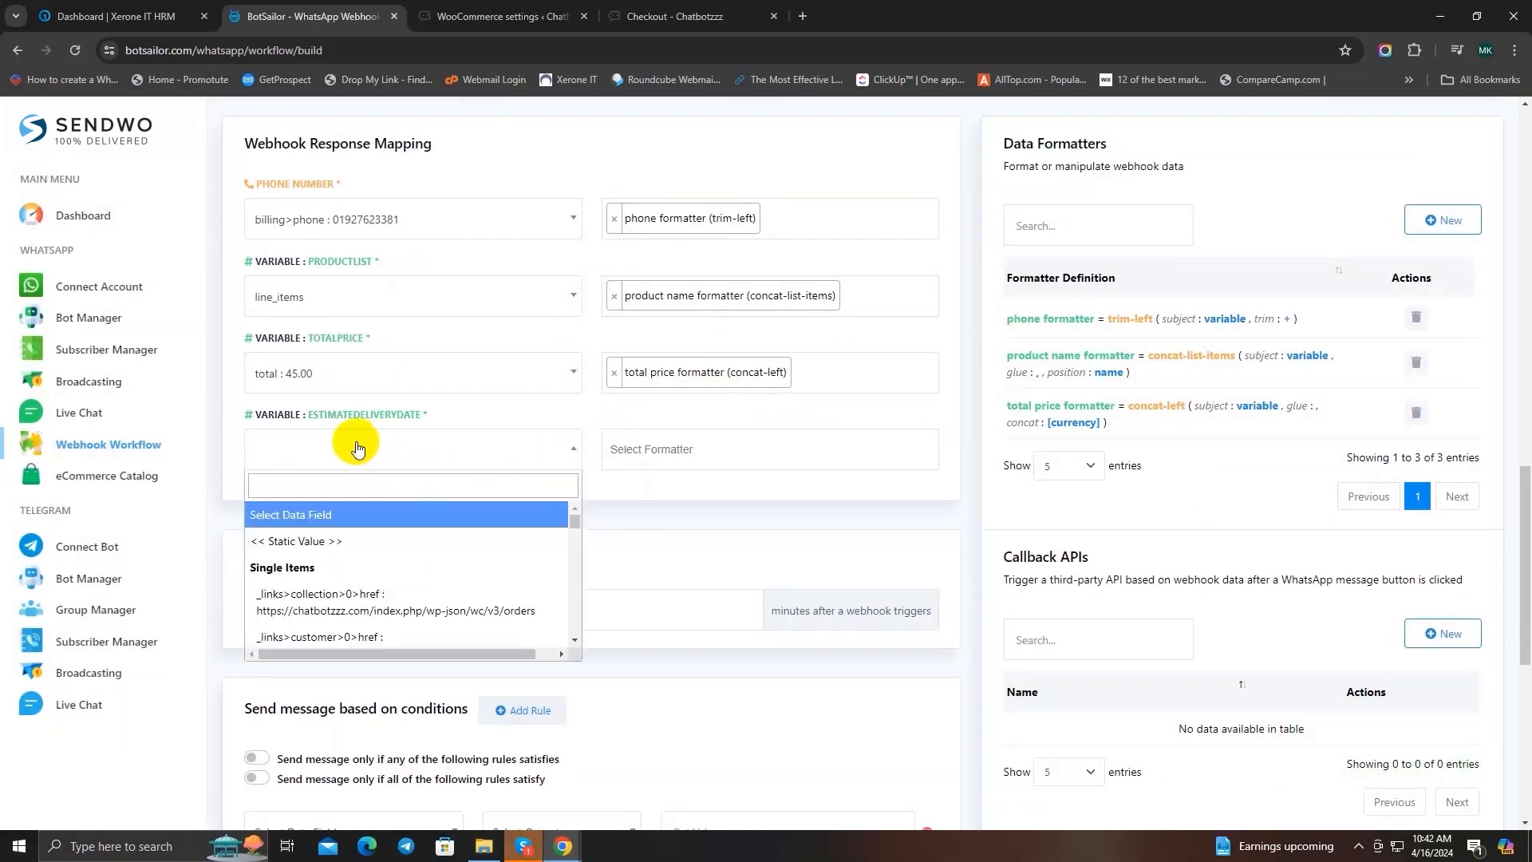
pyautogui.click(355, 485)
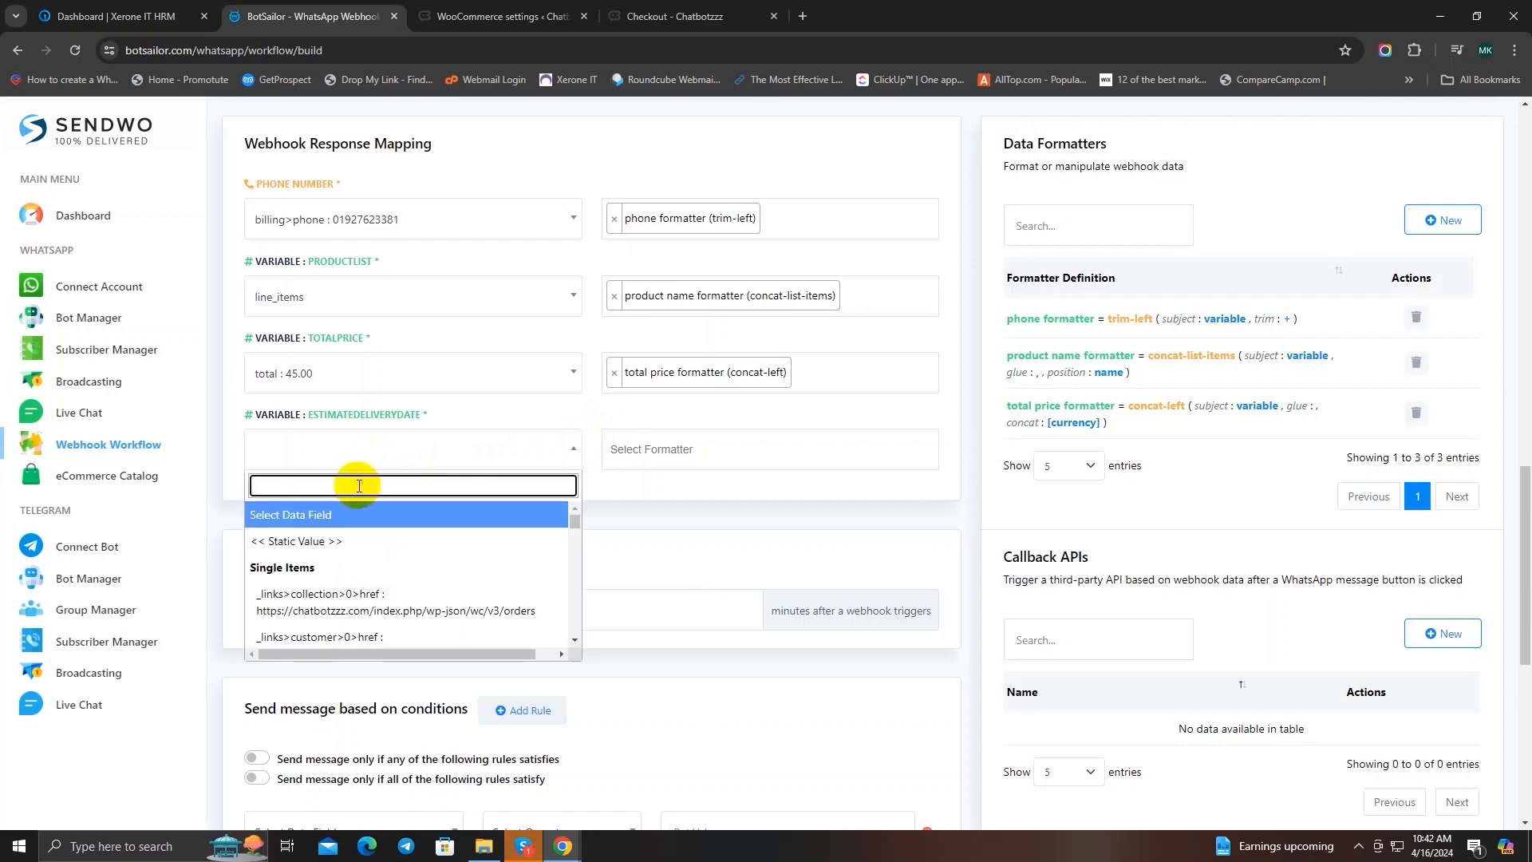
pyautogui.write('date')
pyautogui.click(343, 536)
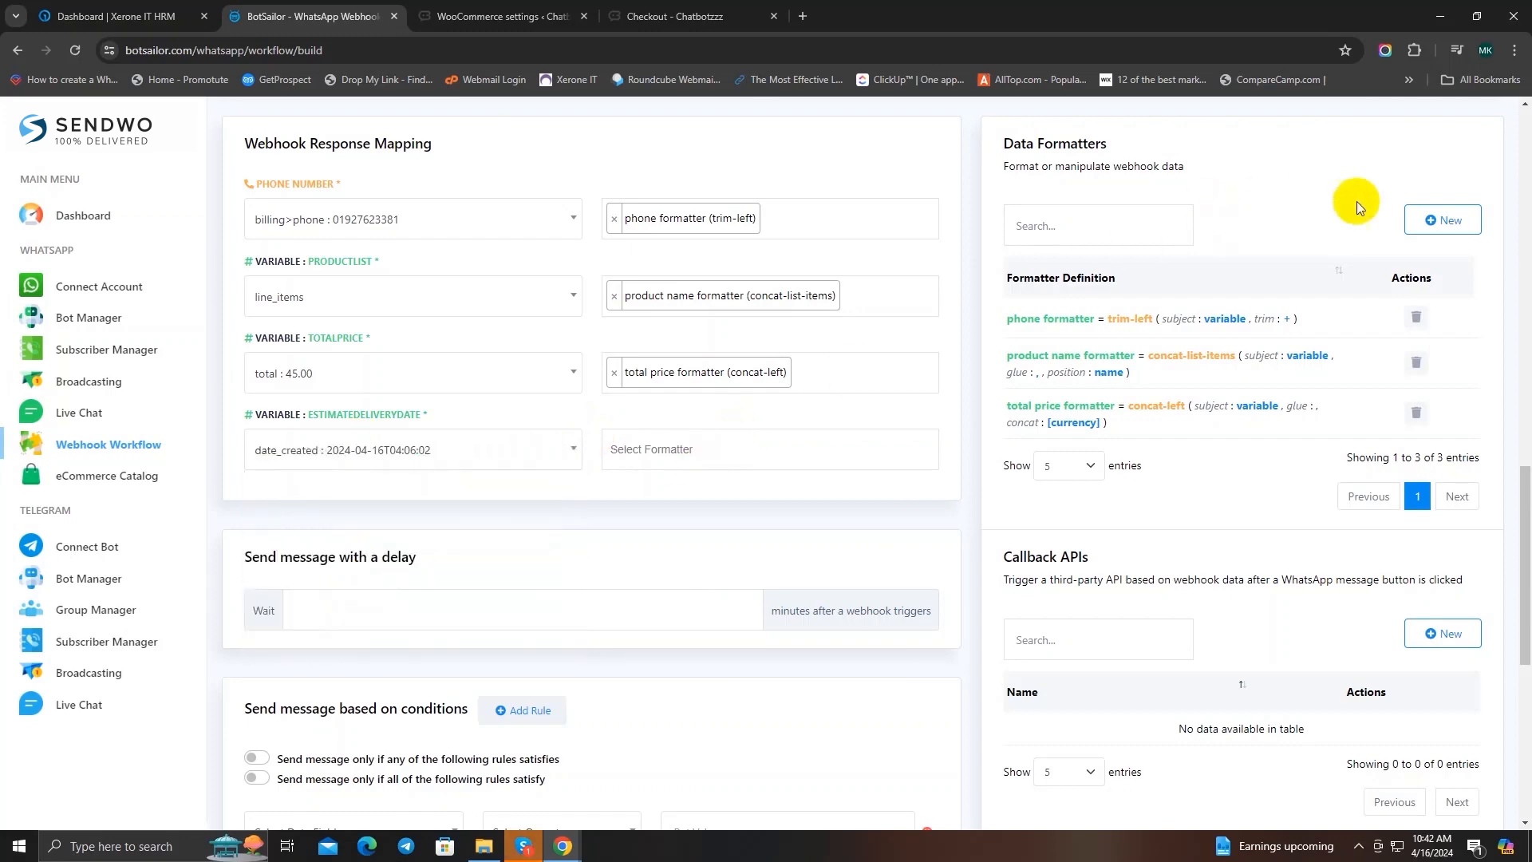
# Step: Start a new data formatter named "delivery formatter" and choose the Day Add action
pyautogui.click(1428, 220)
pyautogui.click(947, 196)
pyautogui.write('delivery')
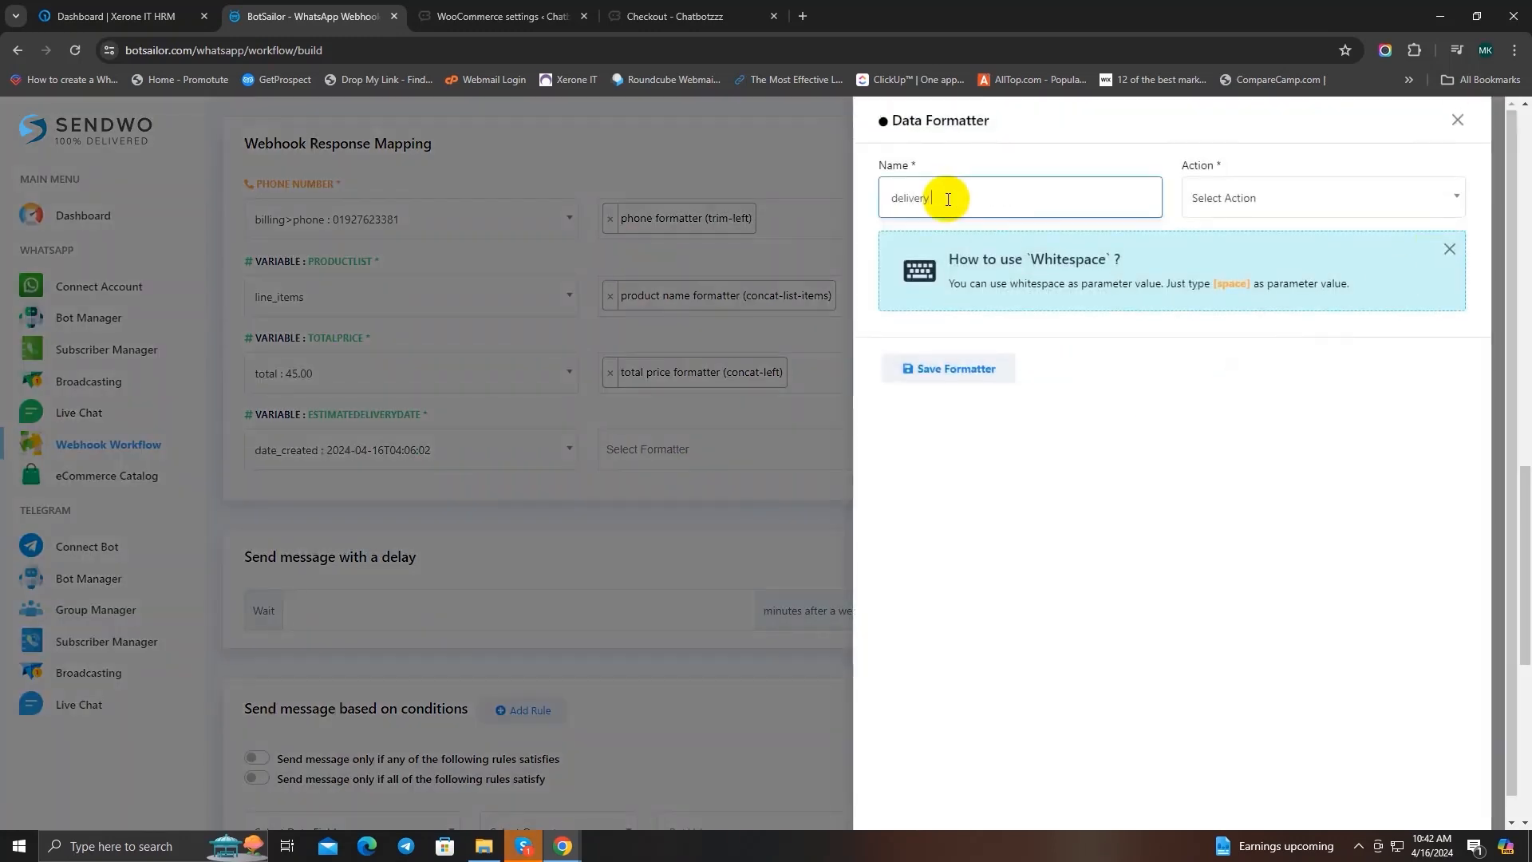
pyautogui.write(' formatter')
pyautogui.click(1308, 197)
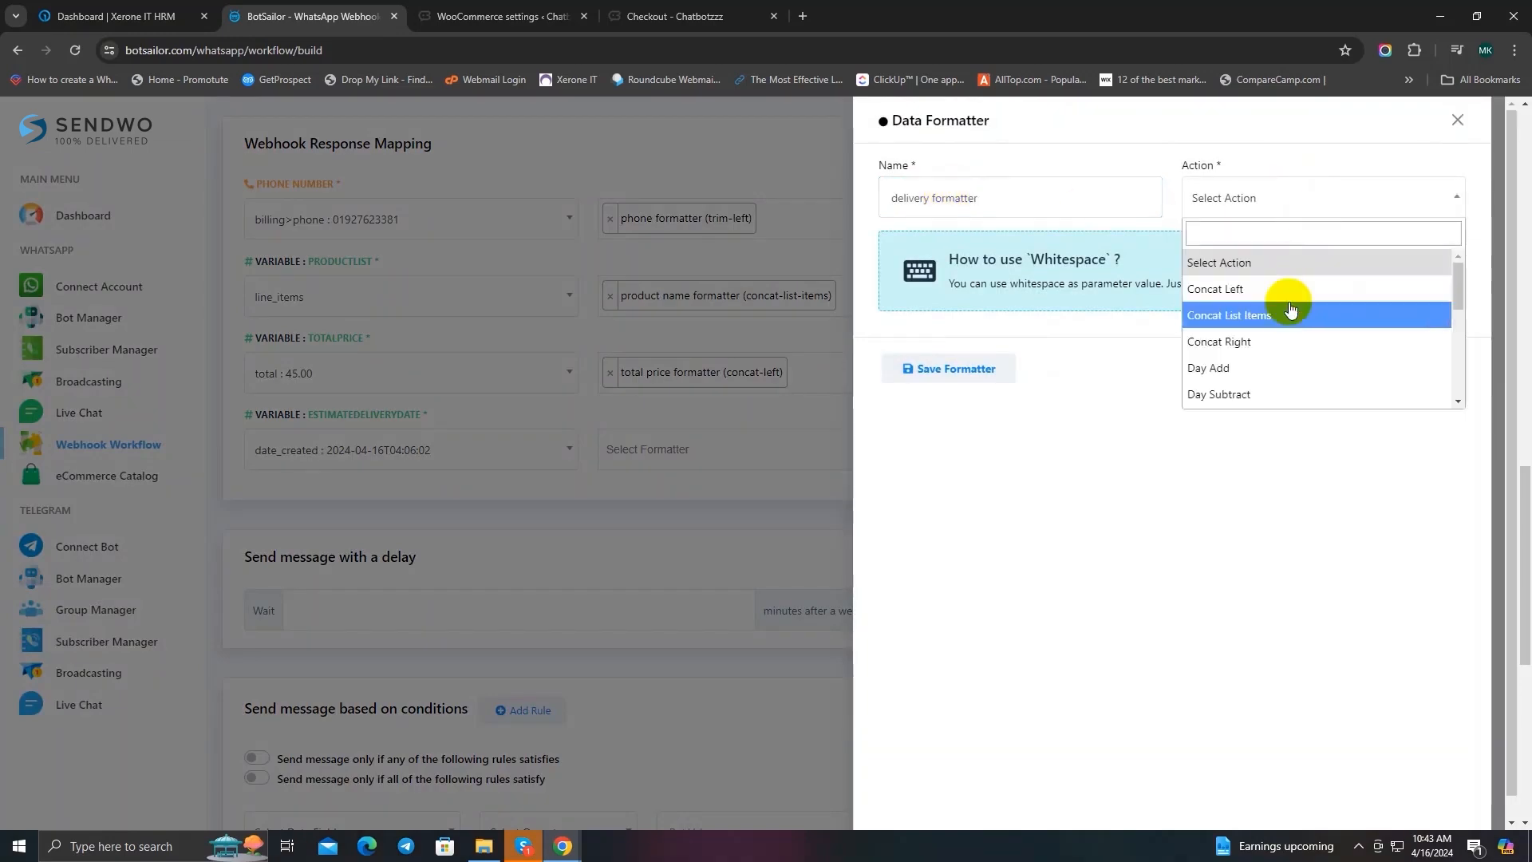
pyautogui.click(1329, 368)
# Step: Set the formatter's day value to 7, save it, and apply the delivery formatter (day-add) to the estimatedDeliveryDate variable
pyautogui.click(1104, 265)
pyautogui.write('7')
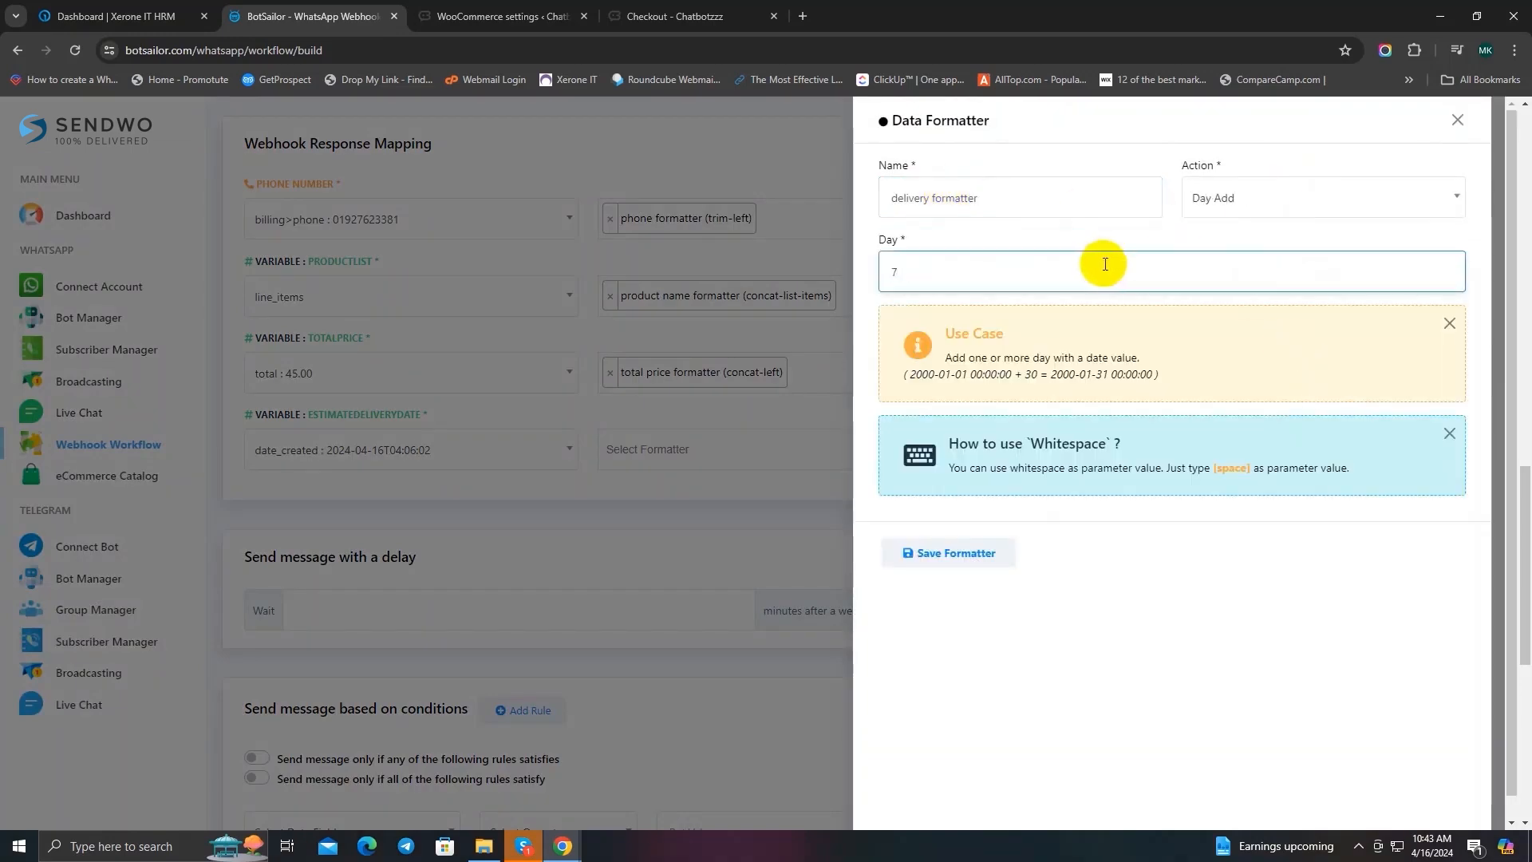
pyautogui.click(967, 554)
pyautogui.click(1457, 119)
pyautogui.click(773, 448)
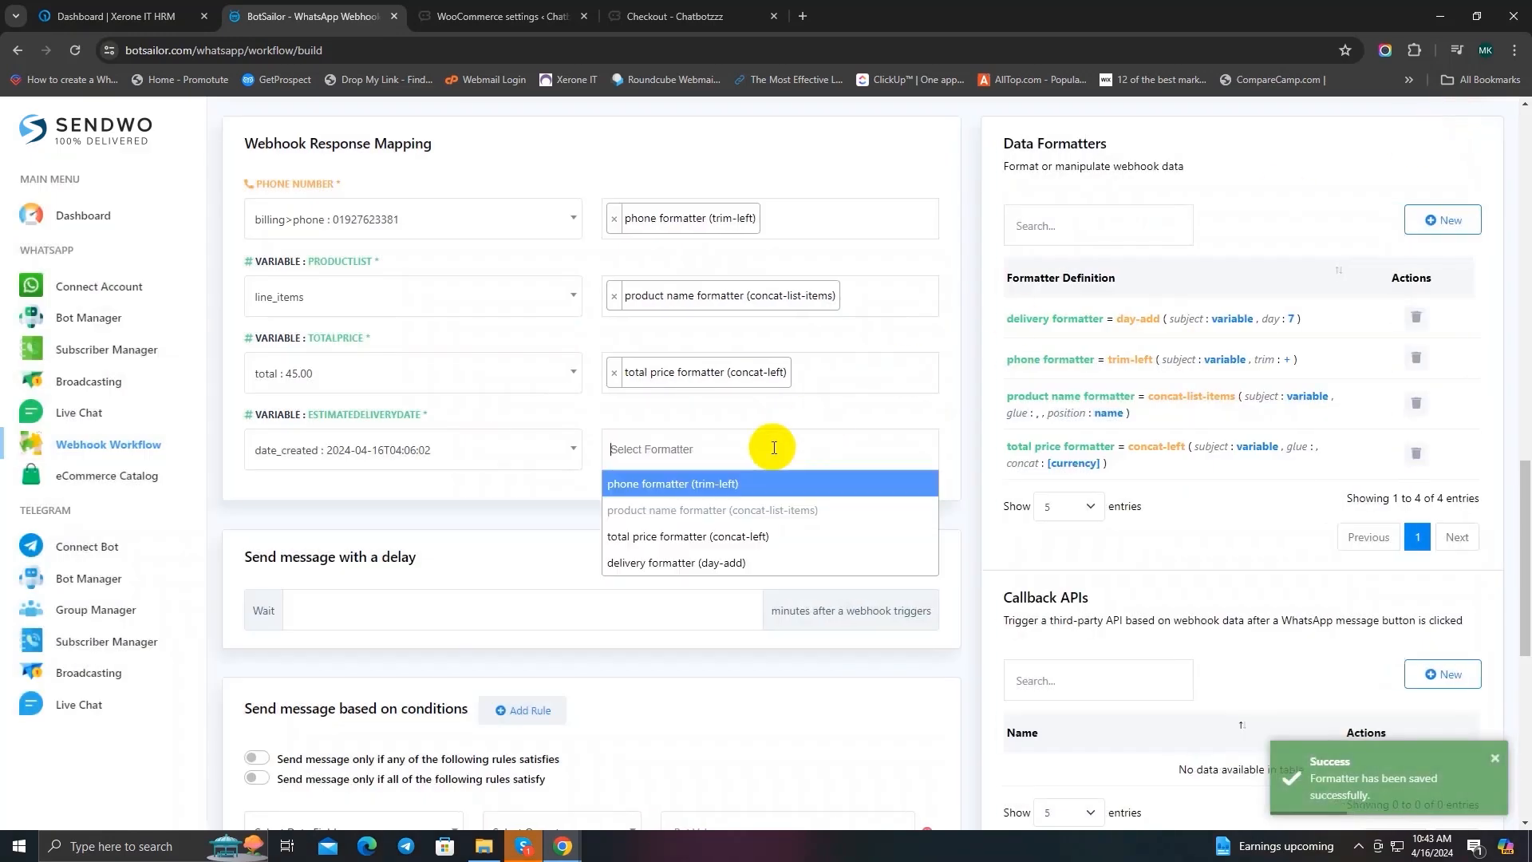
pyautogui.click(719, 563)
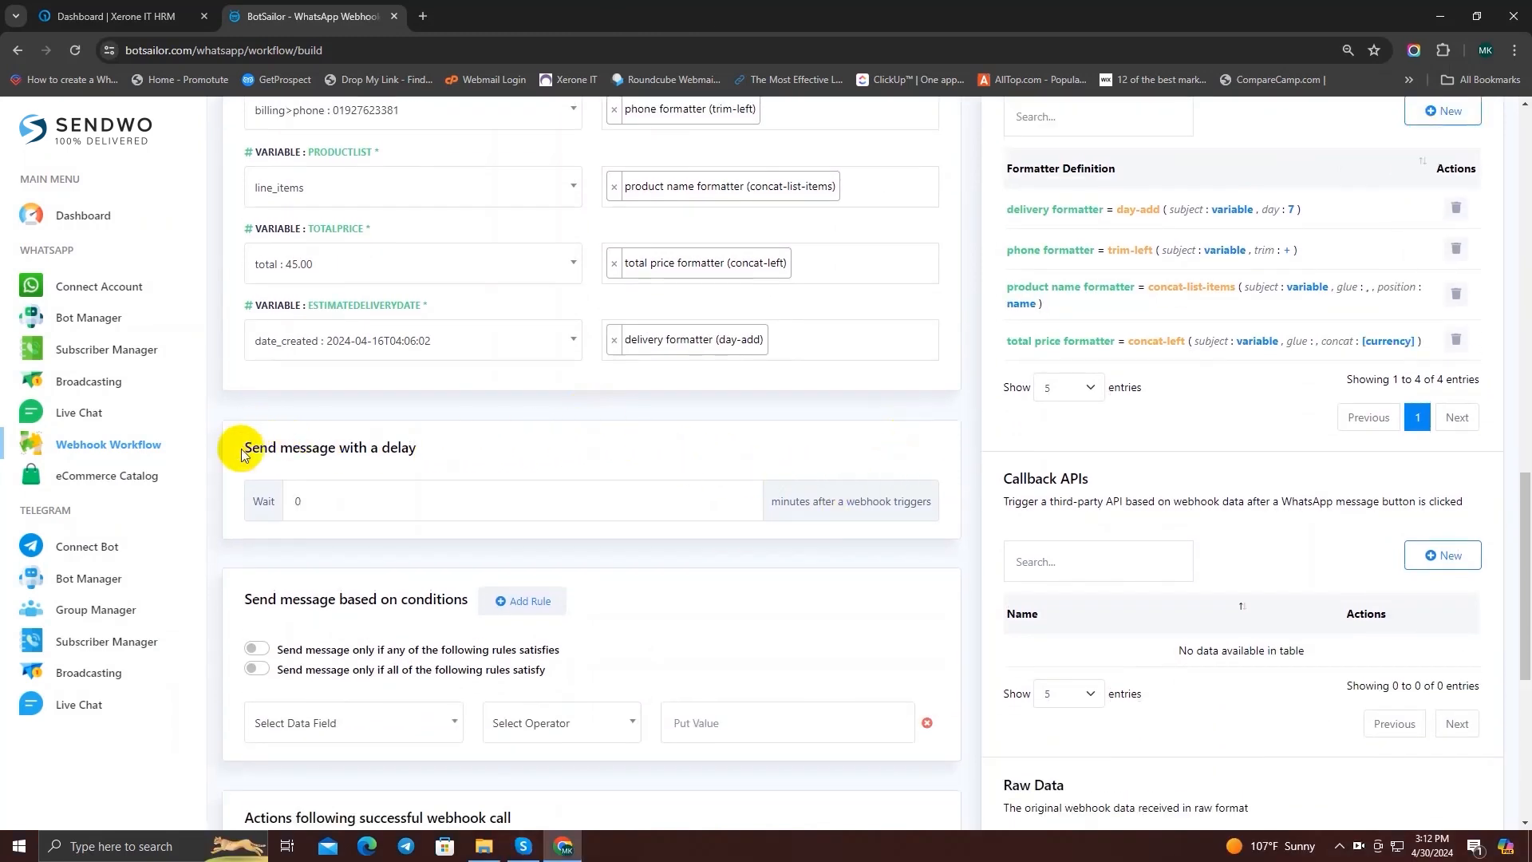
# Step: Review the workflow's remaining sections: delayed sending, condition rules, callback APIs, actions following a successful webhook call, and raw data
pyautogui.moveTo(252, 448); pyautogui.dragTo(429, 449)
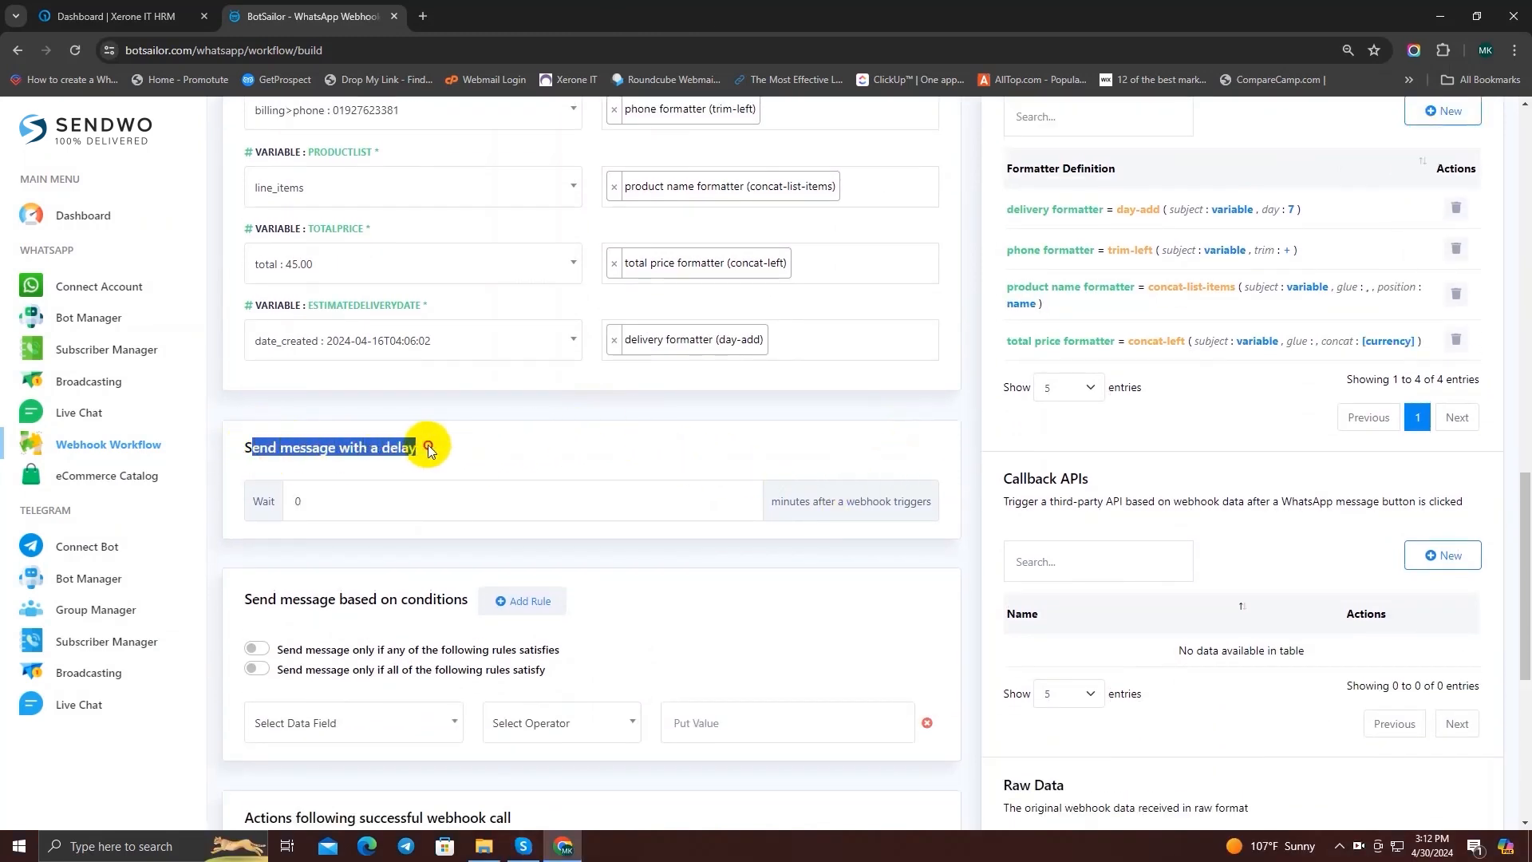
pyautogui.click(480, 446)
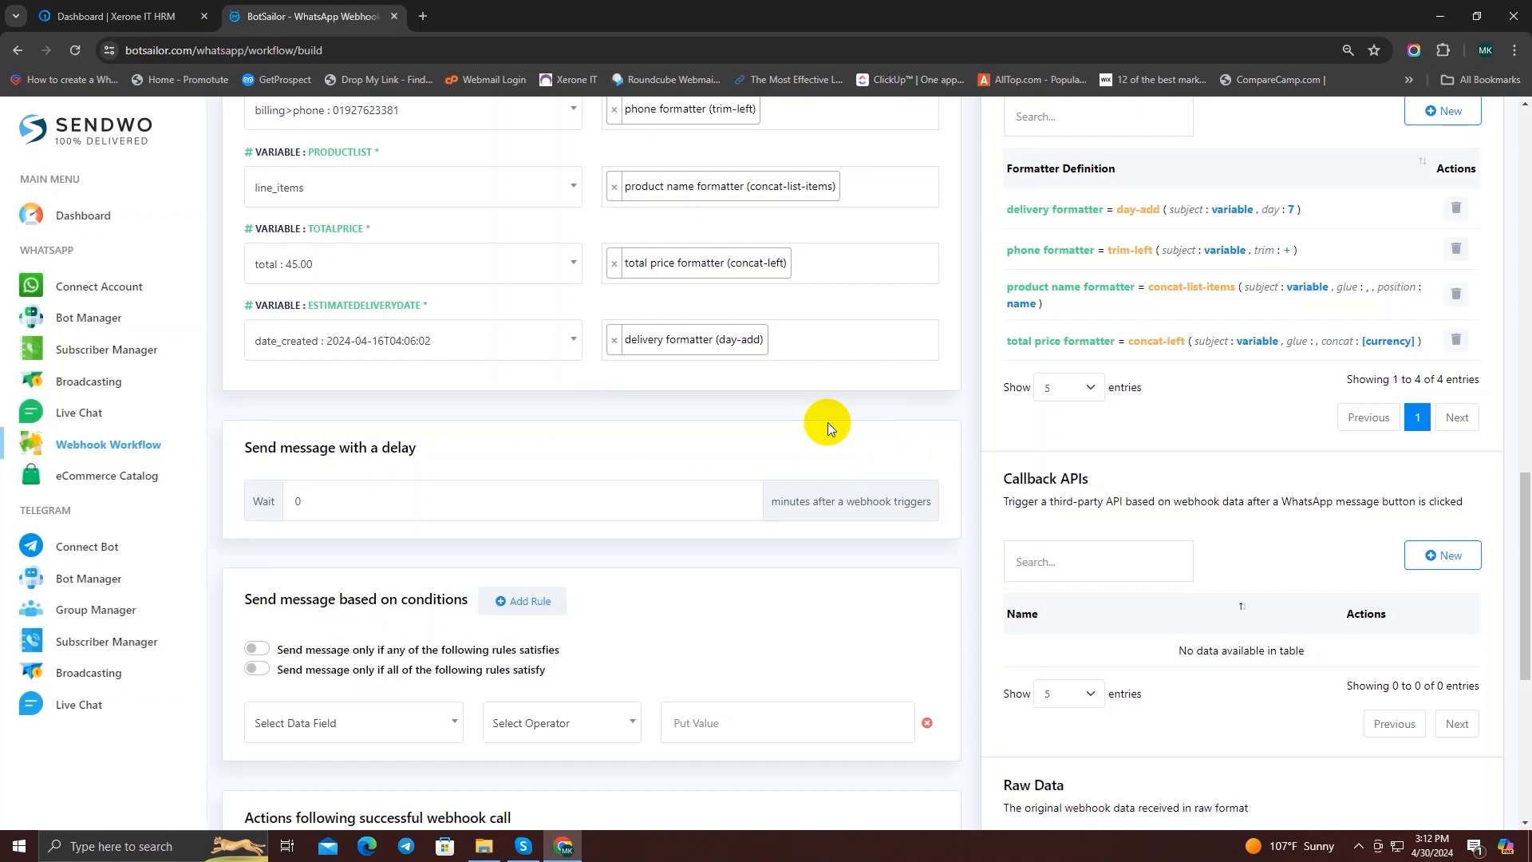
pyautogui.scroll(-2, 826, 420)
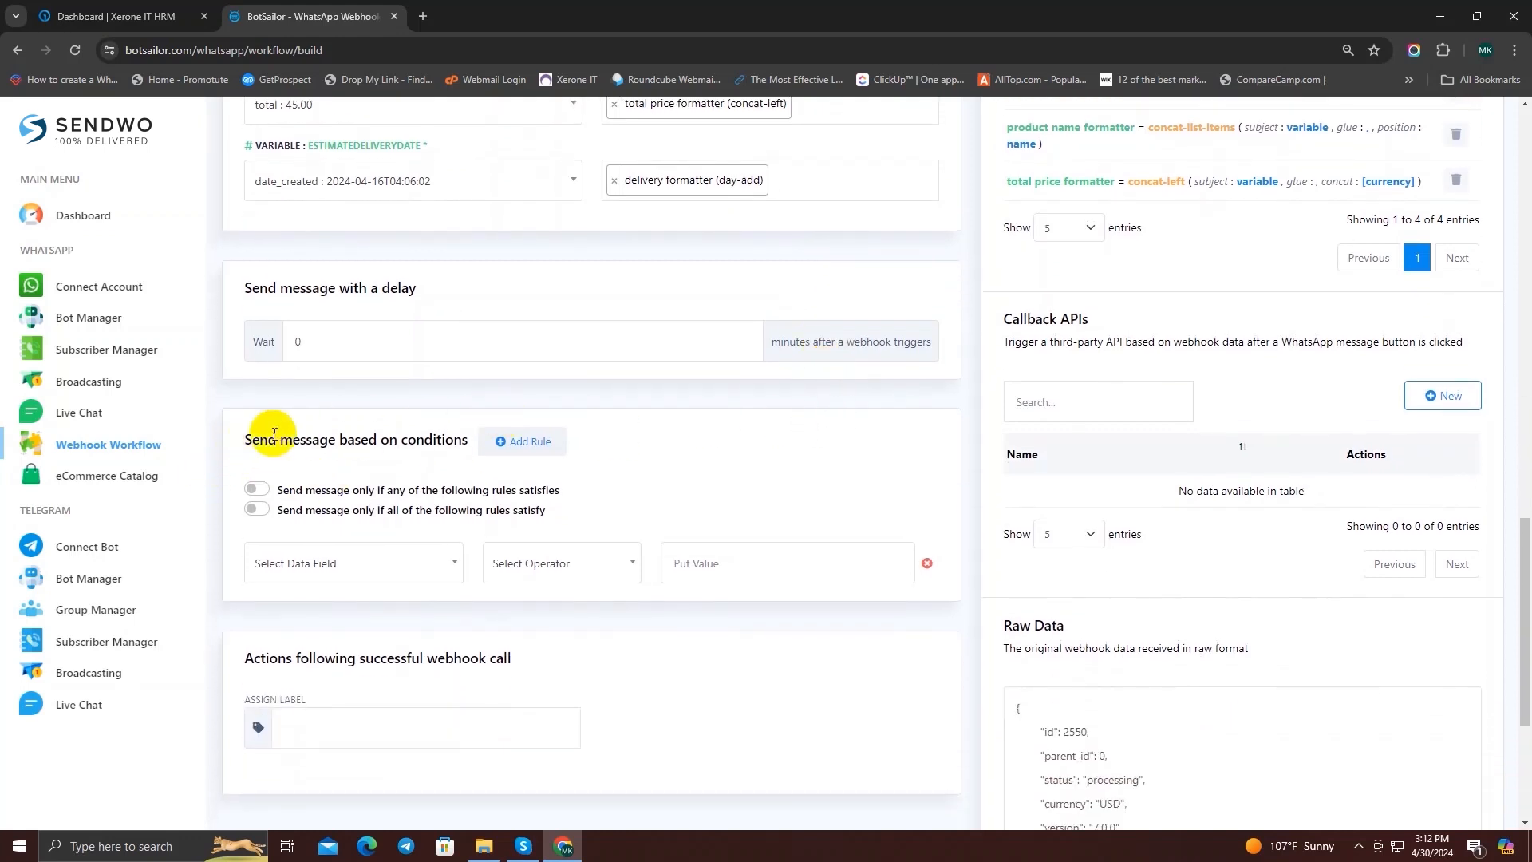
pyautogui.moveTo(231, 438); pyautogui.dragTo(465, 441)
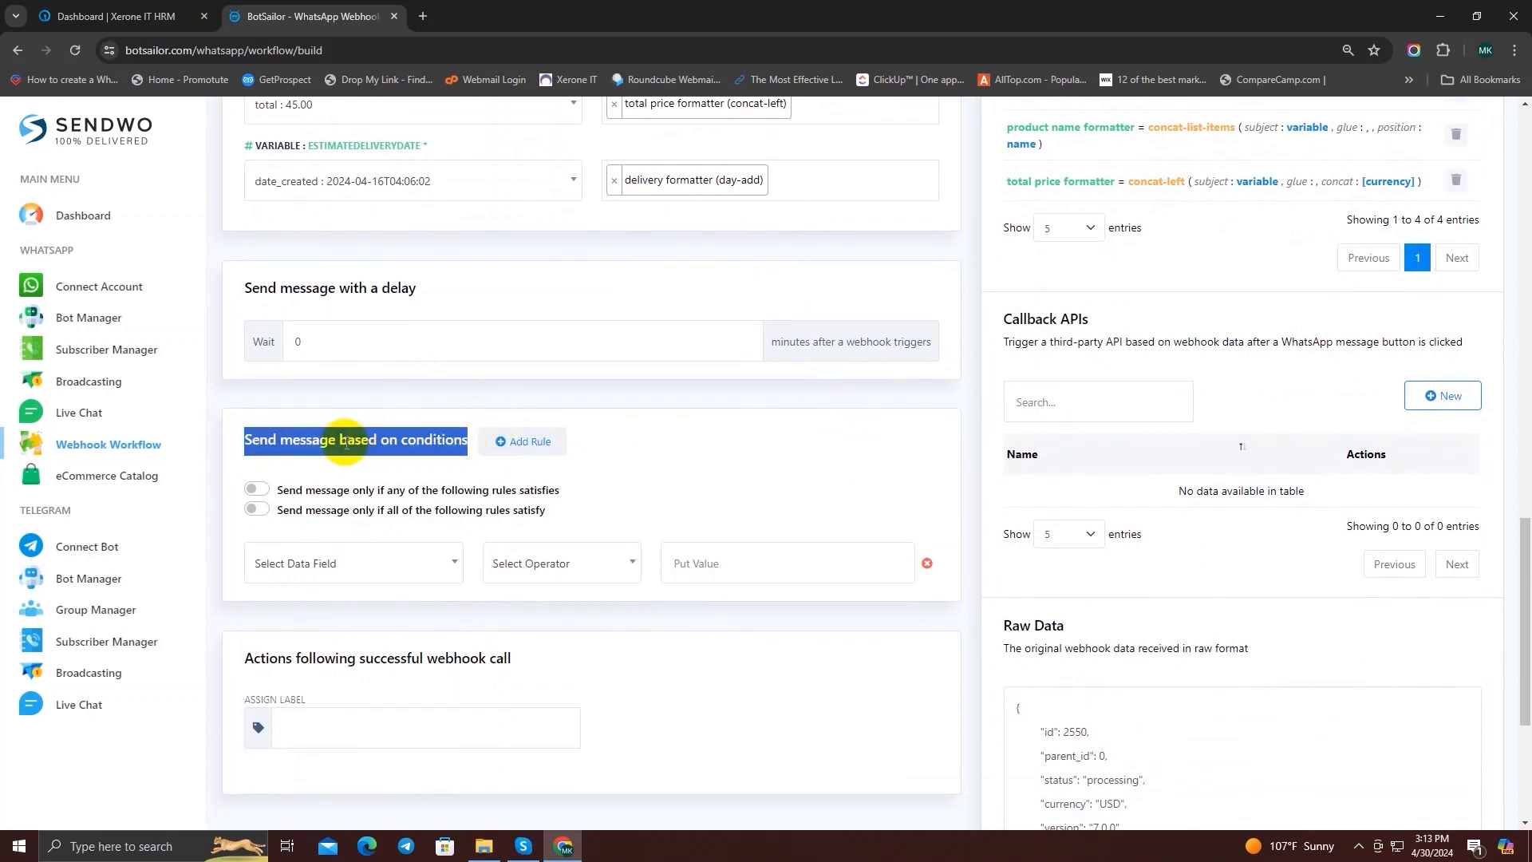
pyautogui.moveTo(344, 441); pyautogui.dragTo(469, 455)
pyautogui.click(445, 439)
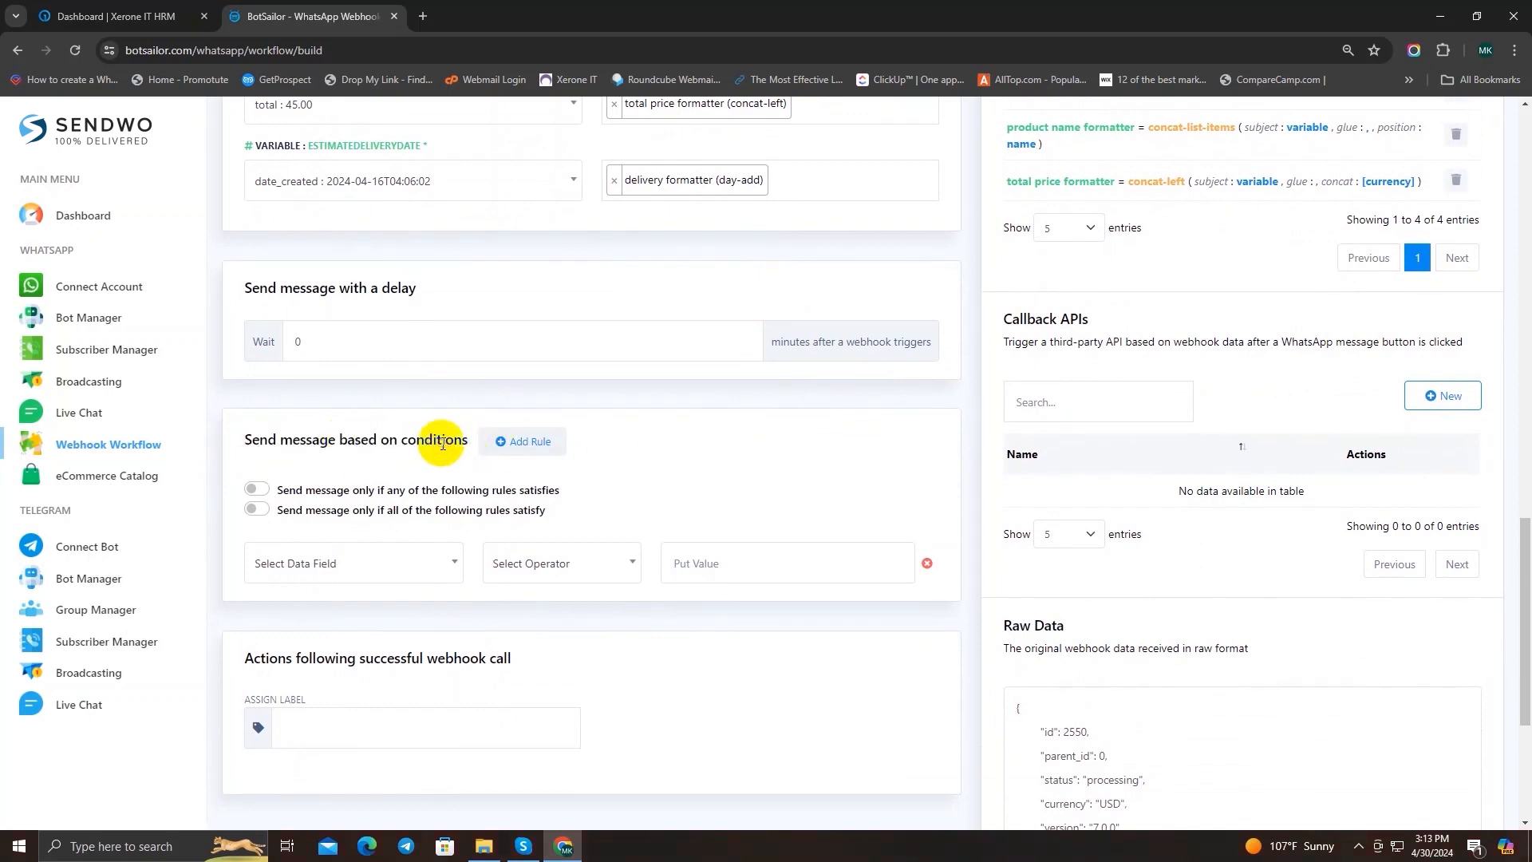
pyautogui.moveTo(1004, 319); pyautogui.dragTo(1103, 326)
pyautogui.click(1061, 319)
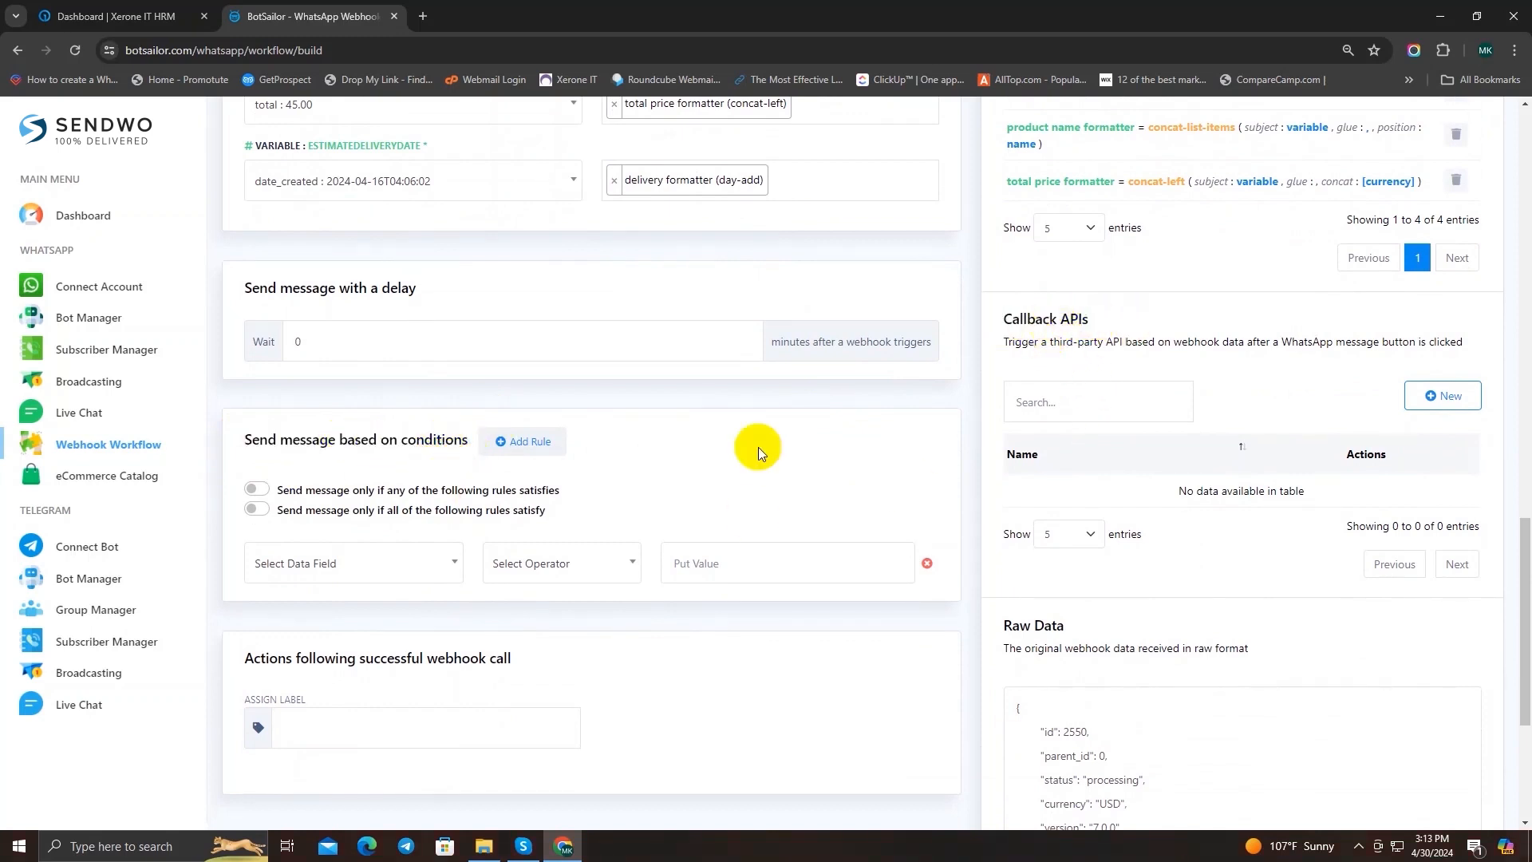
pyautogui.click(508, 695)
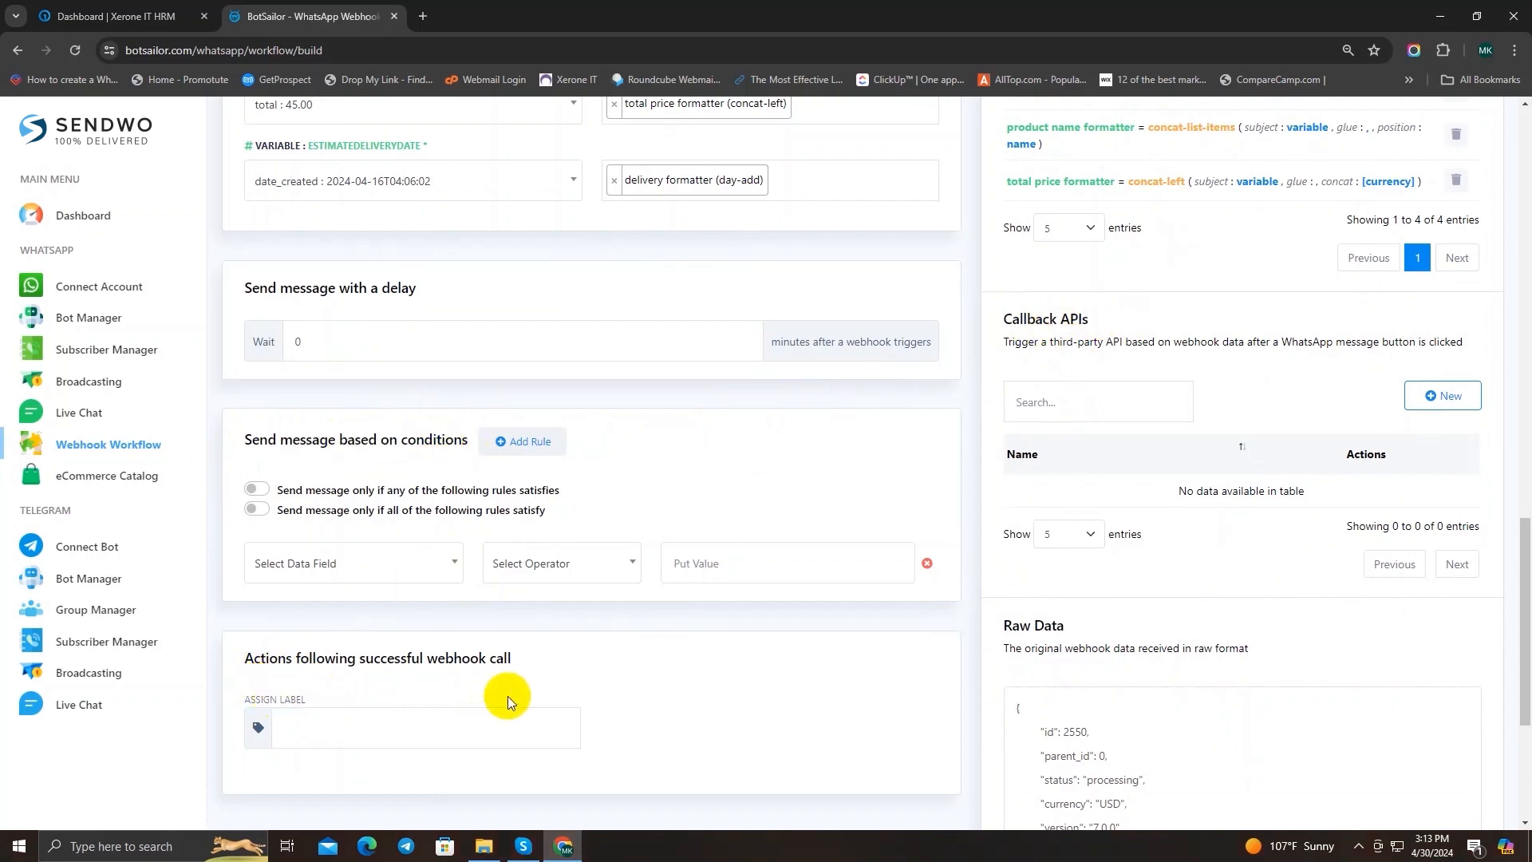
pyautogui.scroll(-2, 876, 660)
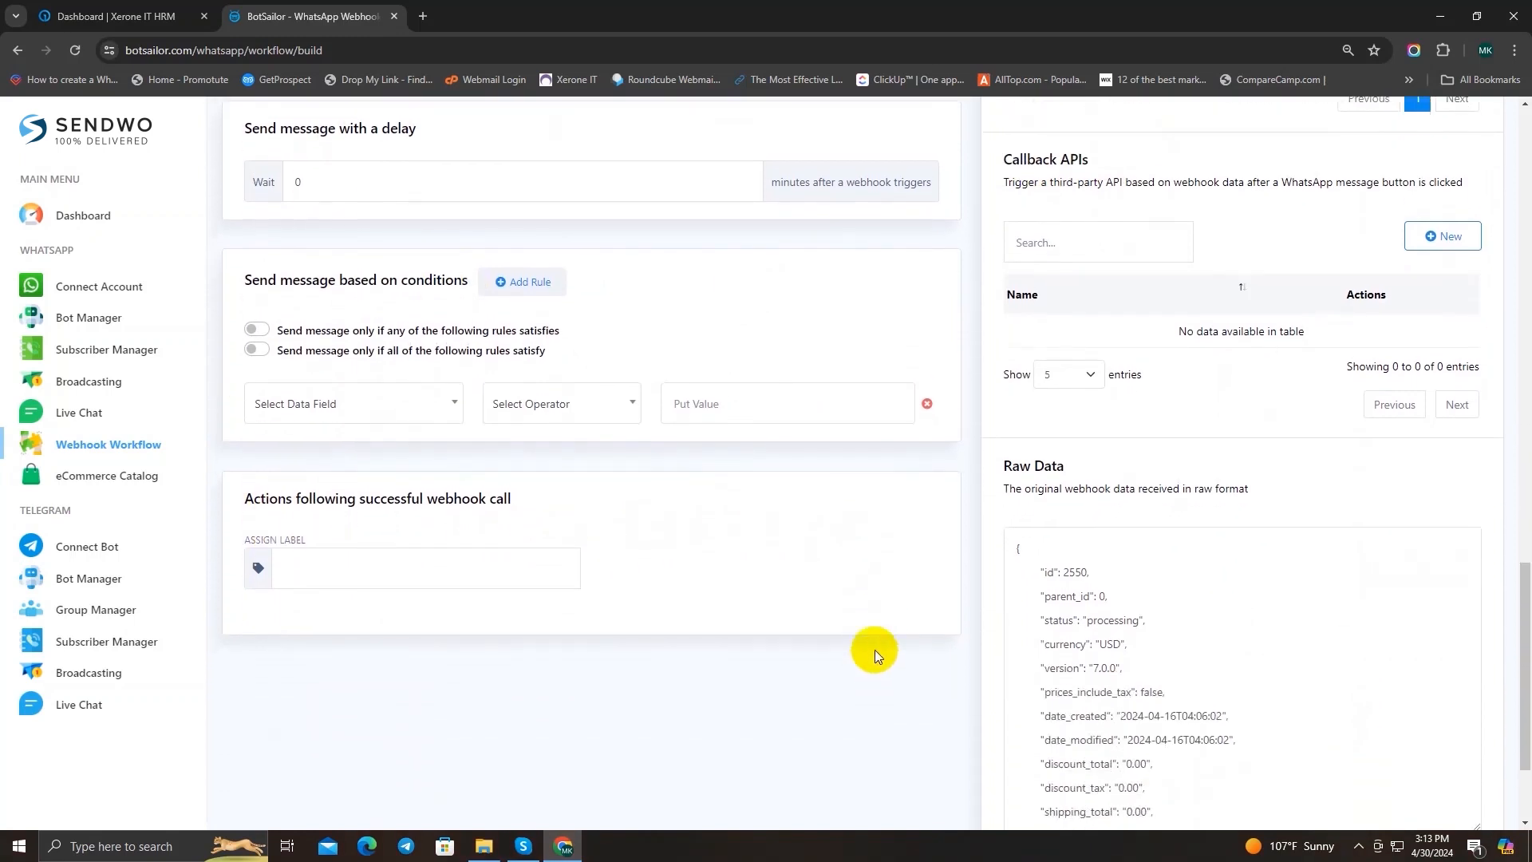
pyautogui.scroll(-1, 874, 650)
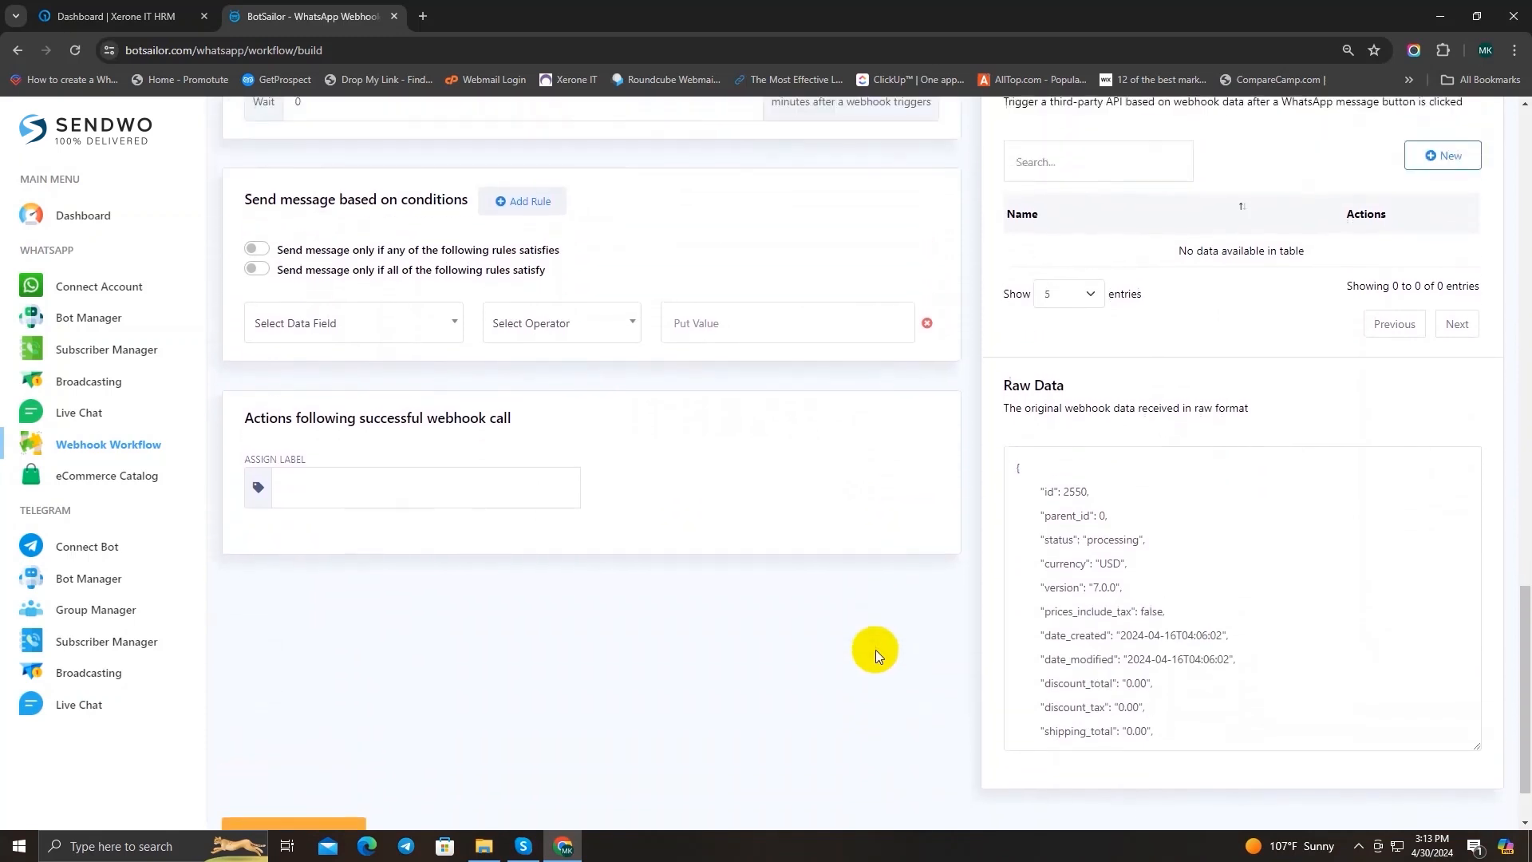
pyautogui.scroll(1, 874, 650)
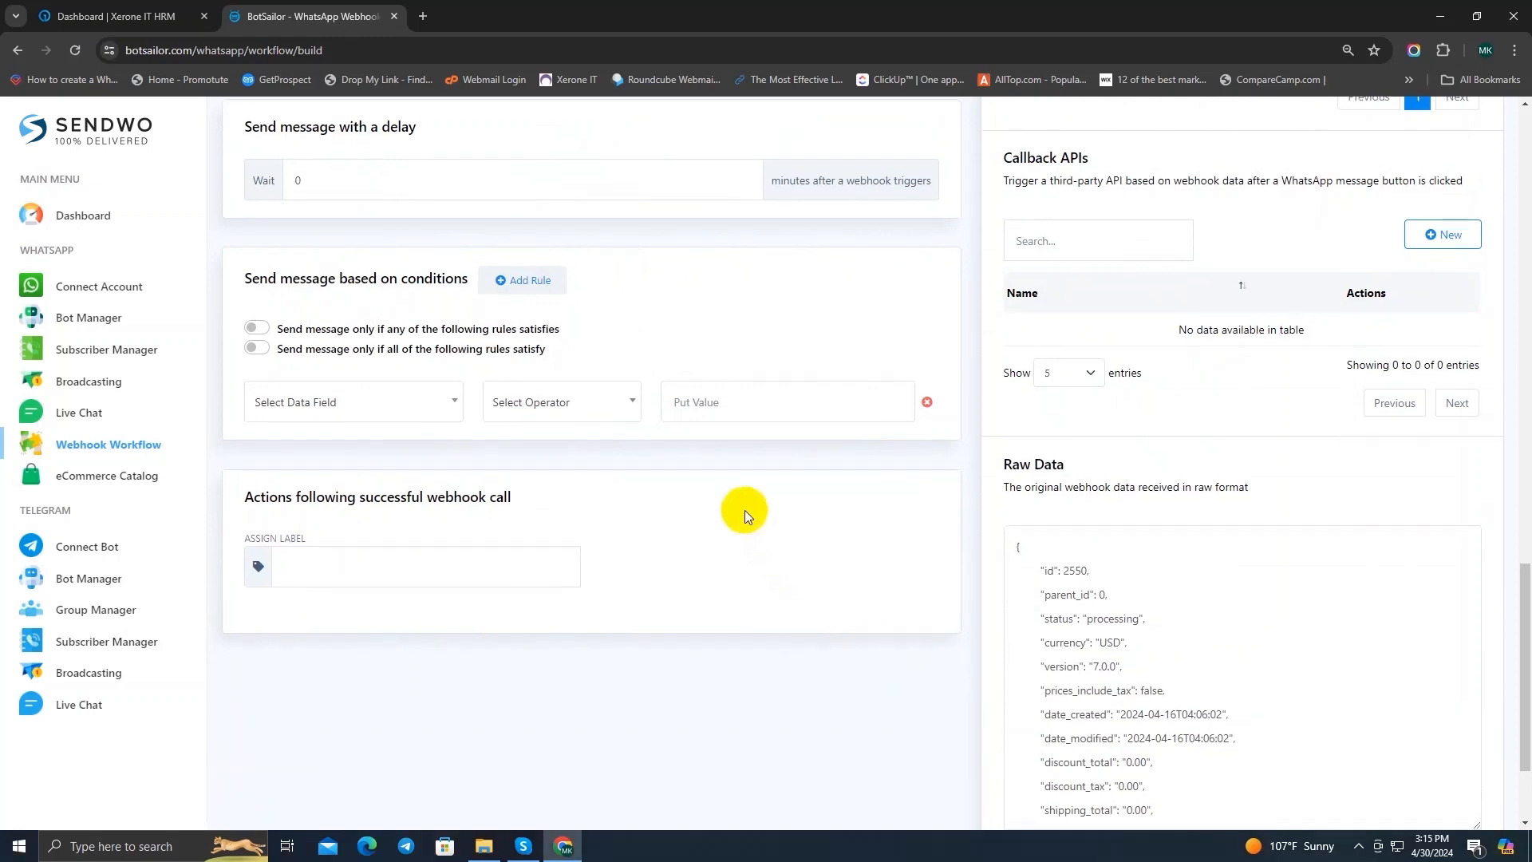
# Step: Save the mapped webhook workflow and dismiss the confirmation
pyautogui.scroll(-2, 744, 510)
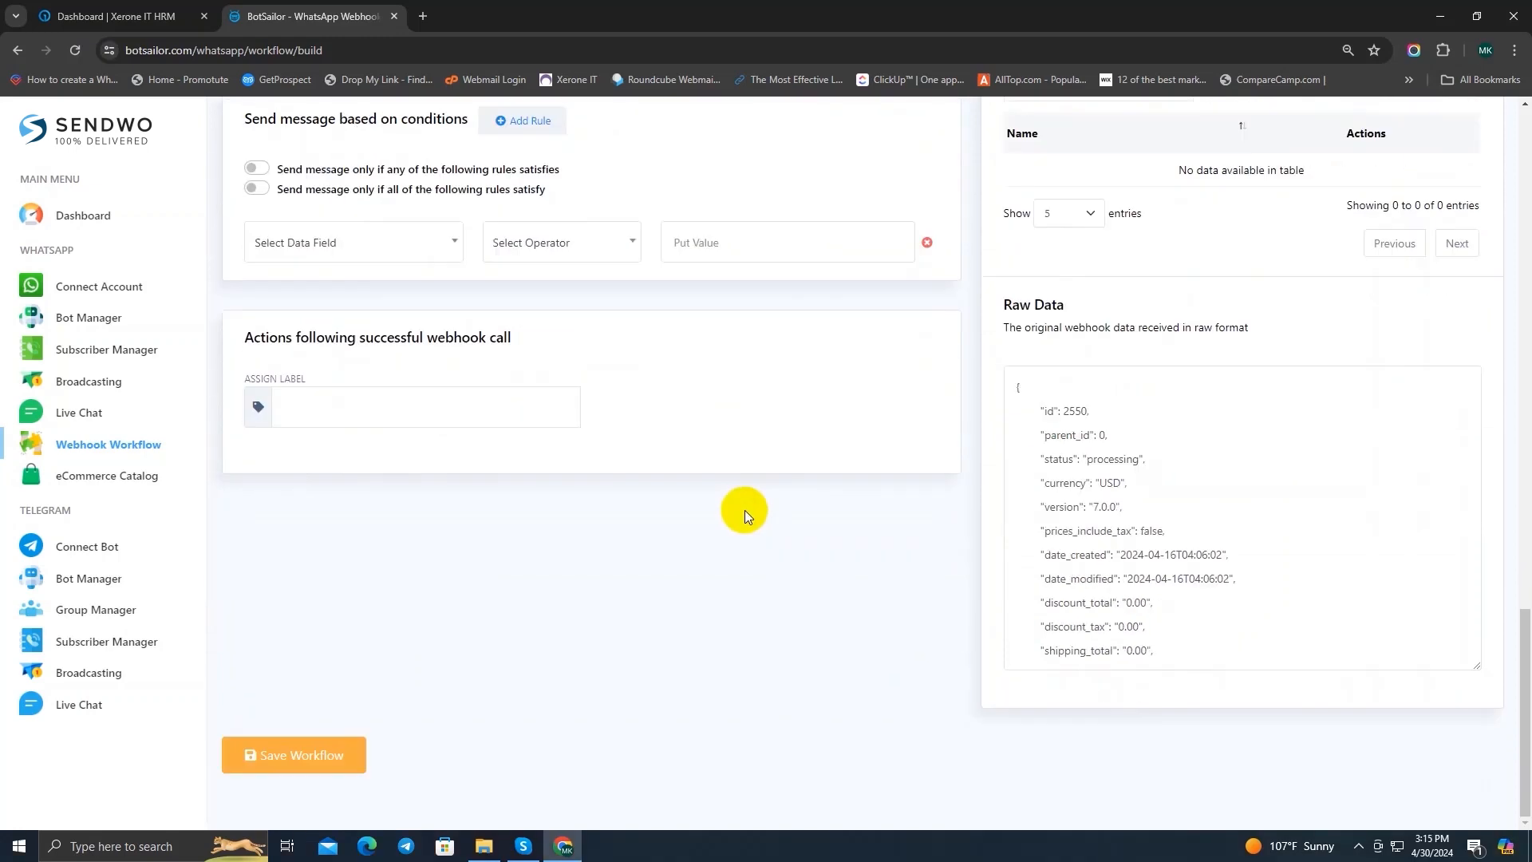
pyautogui.click(255, 759)
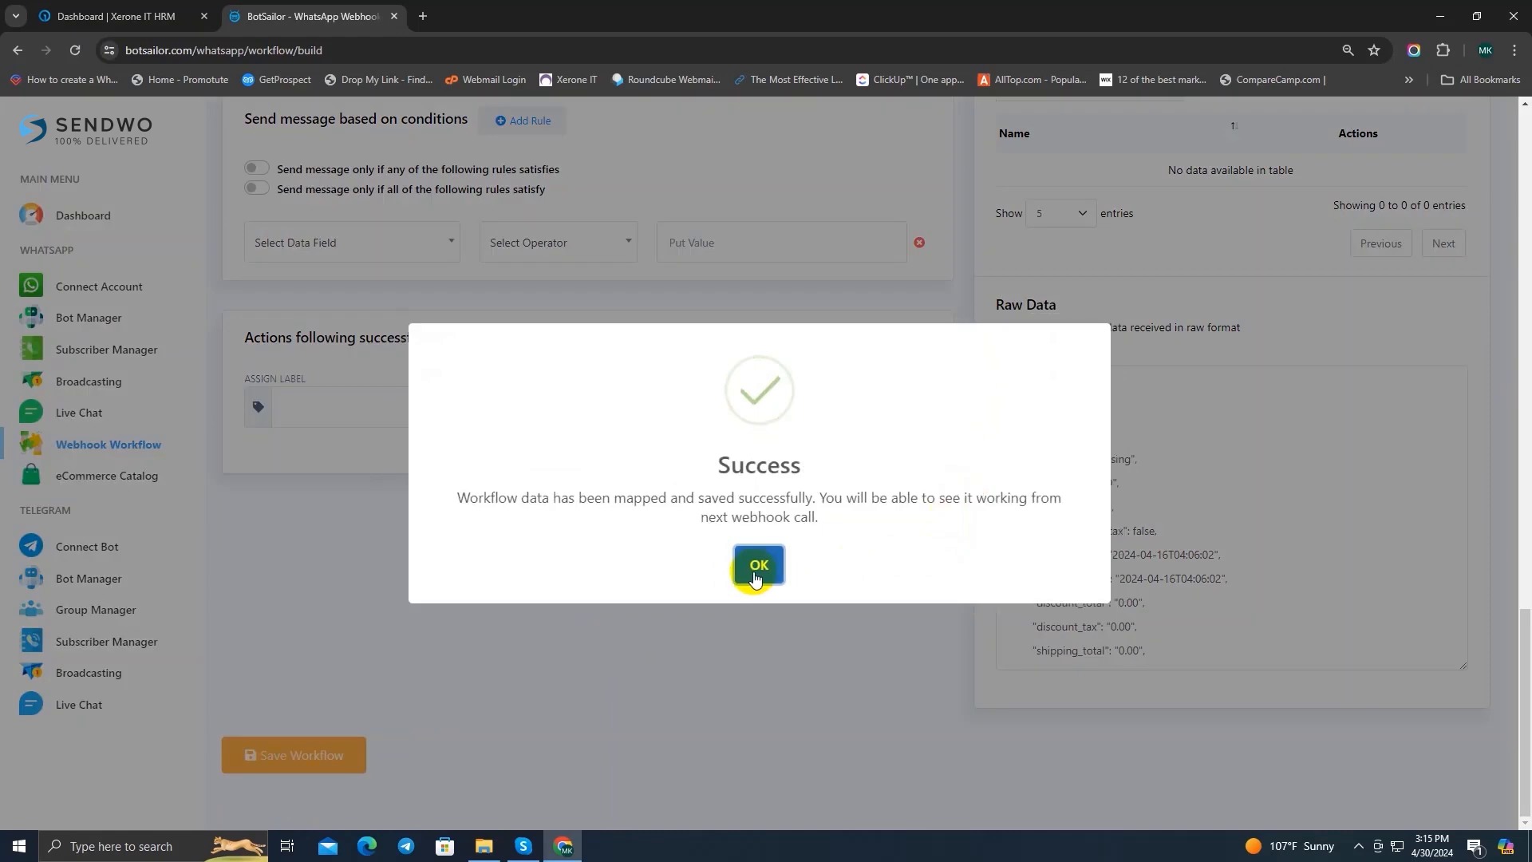
pyautogui.click(759, 565)
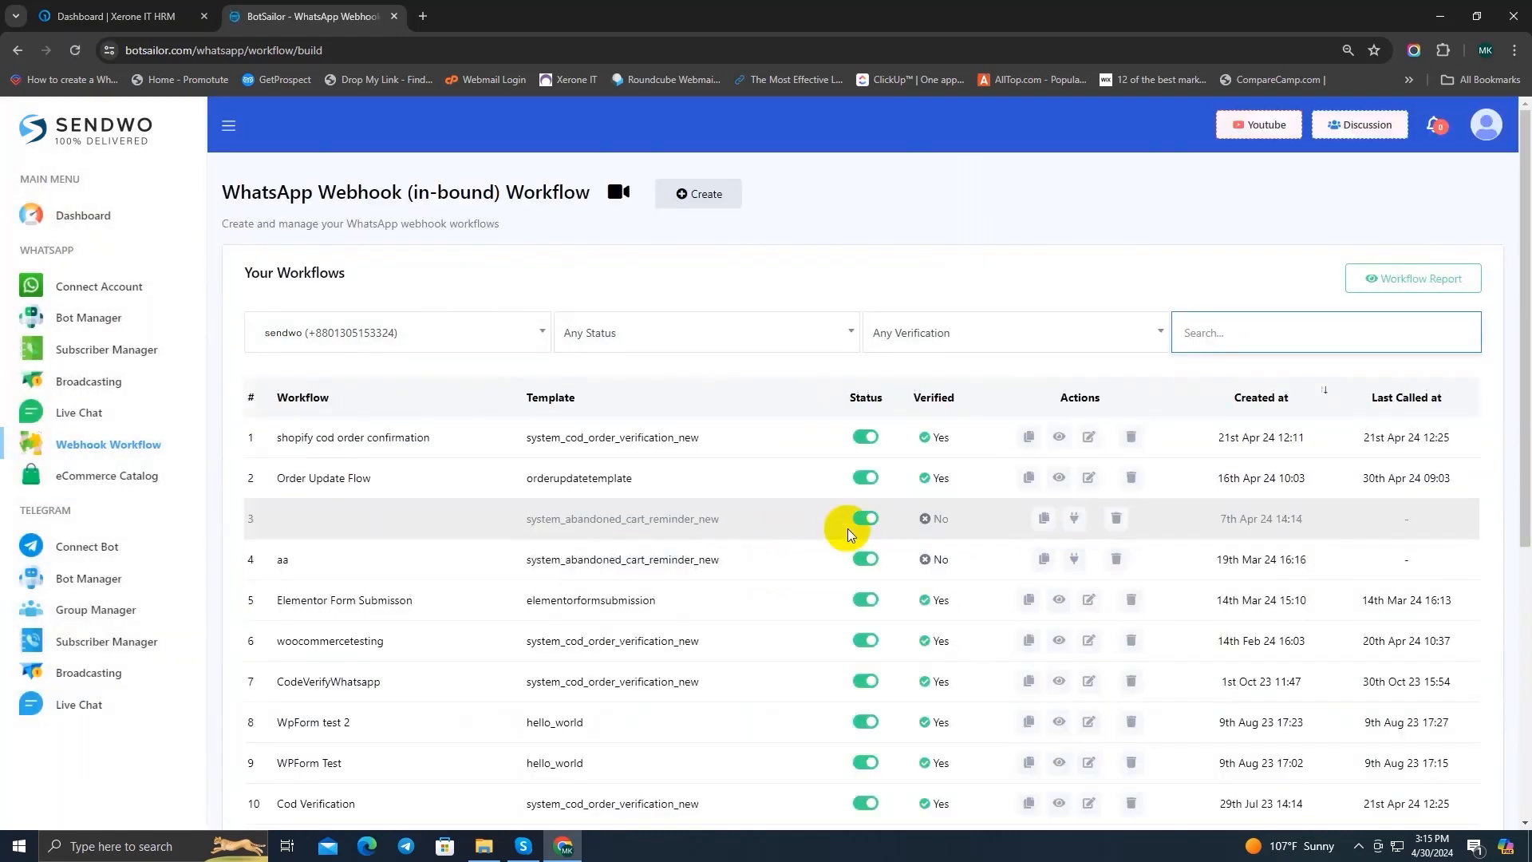
pyautogui.scroll(-3, 850, 531)
pyautogui.scroll(3, 850, 531)
pyautogui.scroll(-1, 858, 535)
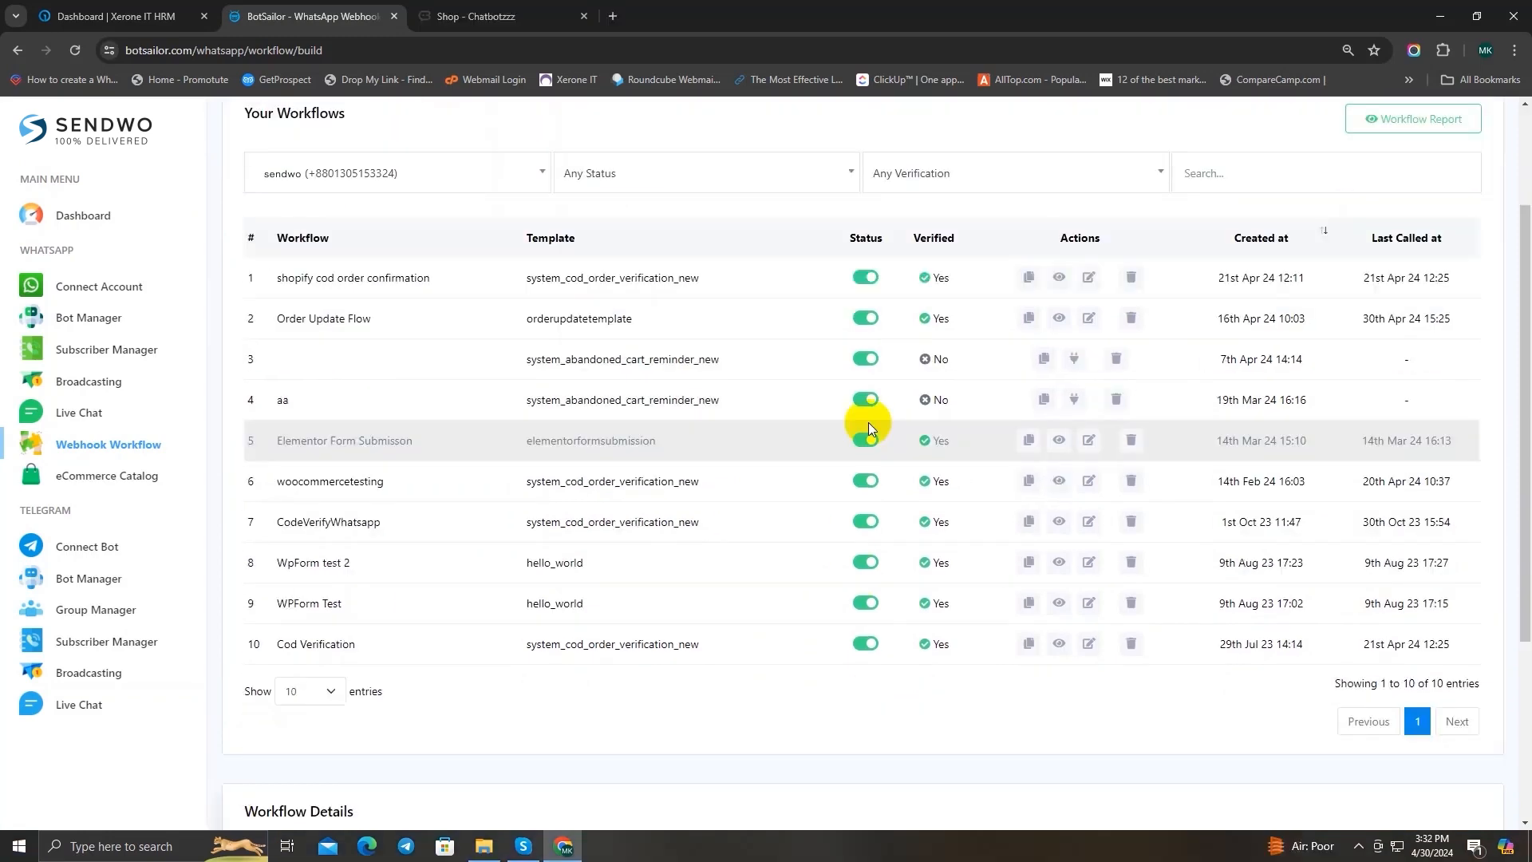
pyautogui.scroll(-2, 864, 569)
pyautogui.scroll(2, 860, 579)
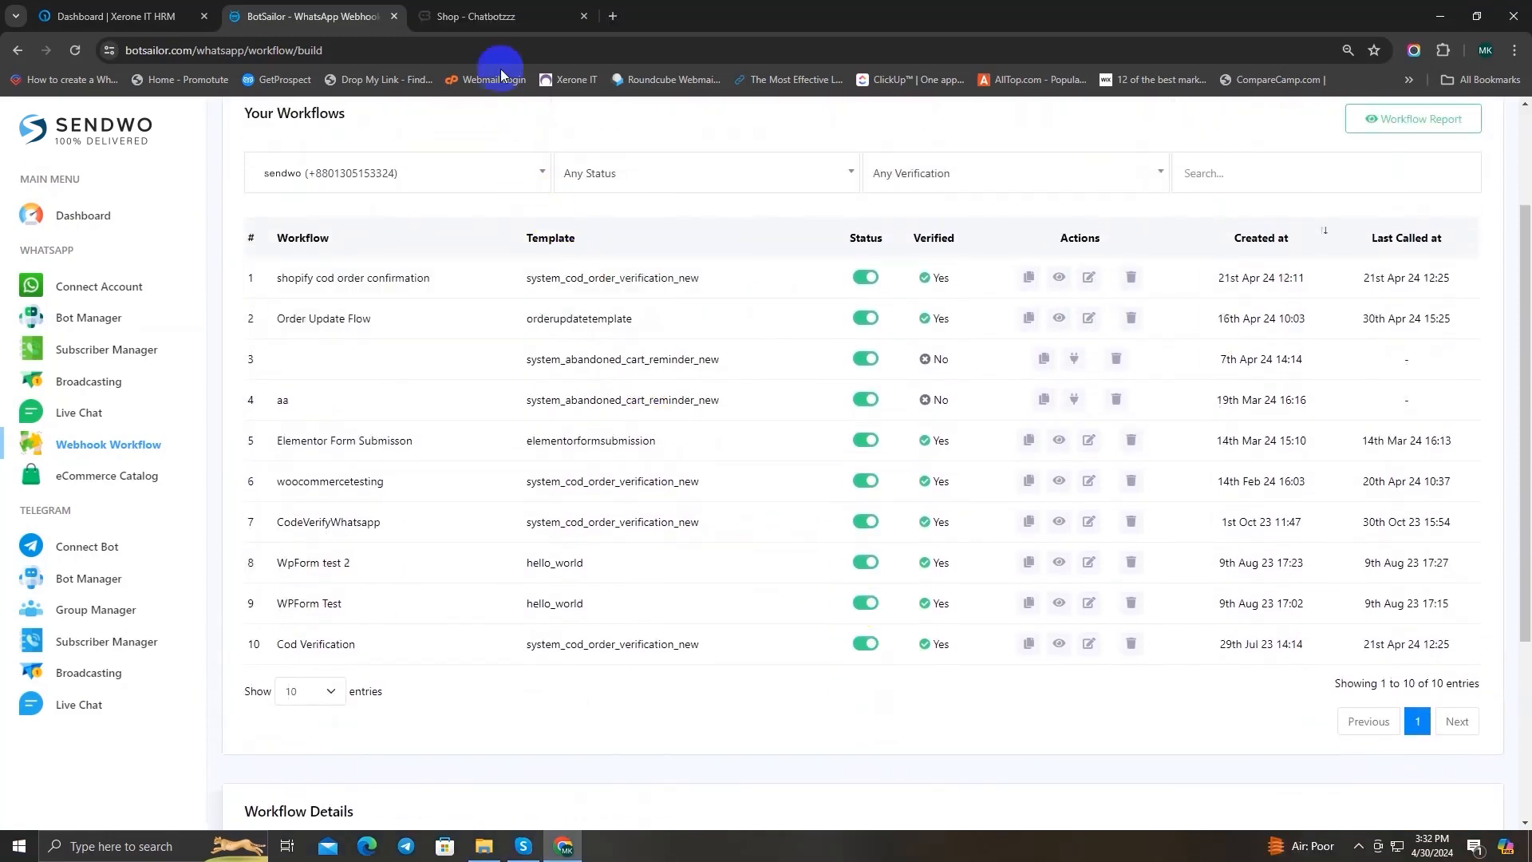
# Step: Switch to the Chatbotzzz shop page and look through the listed products
pyautogui.click(496, 27)
pyautogui.scroll(-2, 1065, 345)
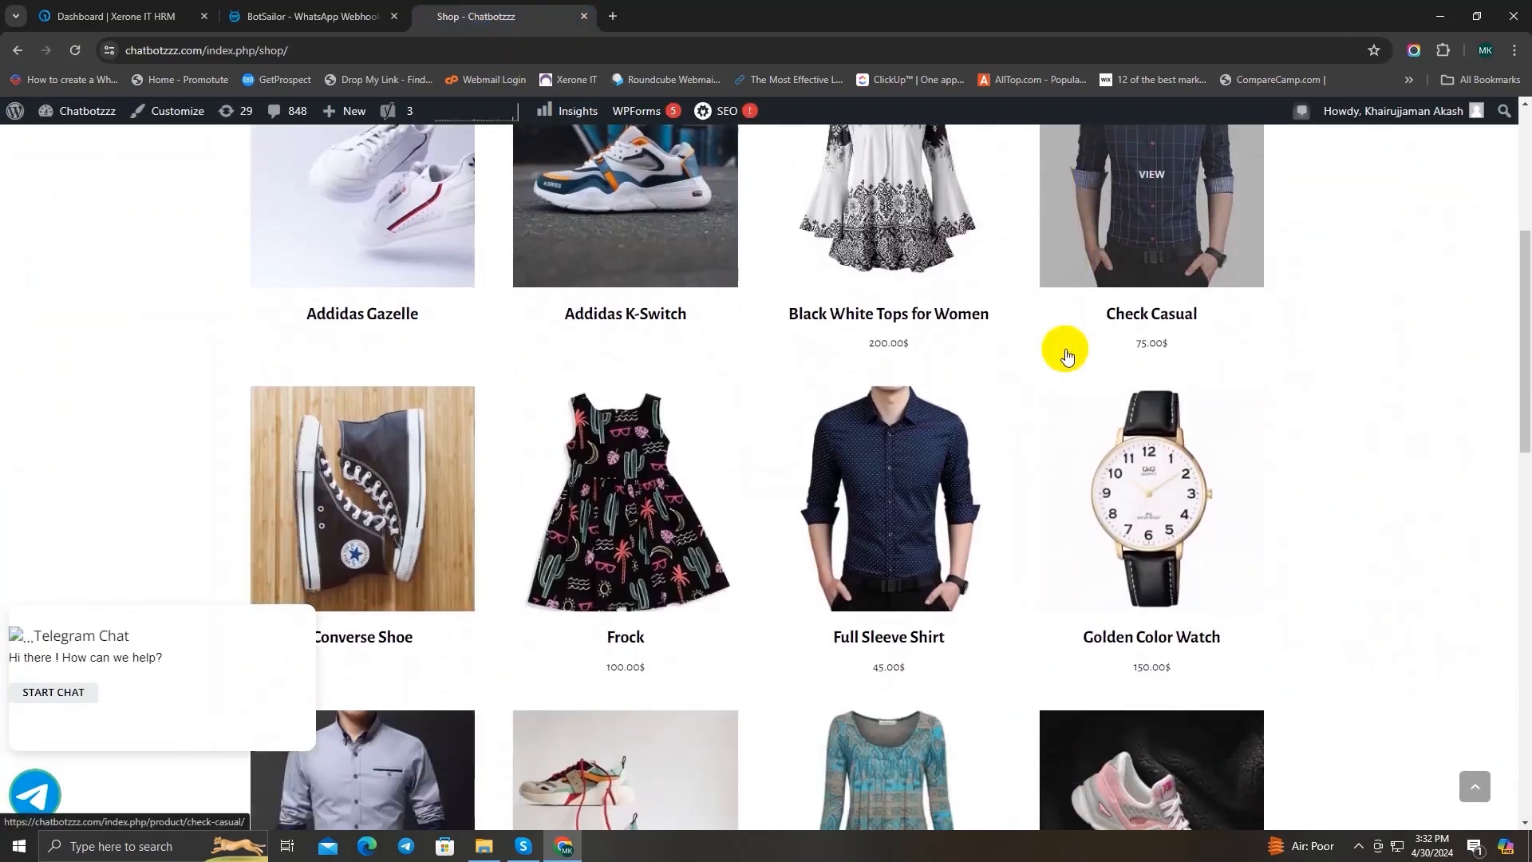
pyautogui.scroll(4, 564, 318)
pyautogui.scroll(-13, 701, 338)
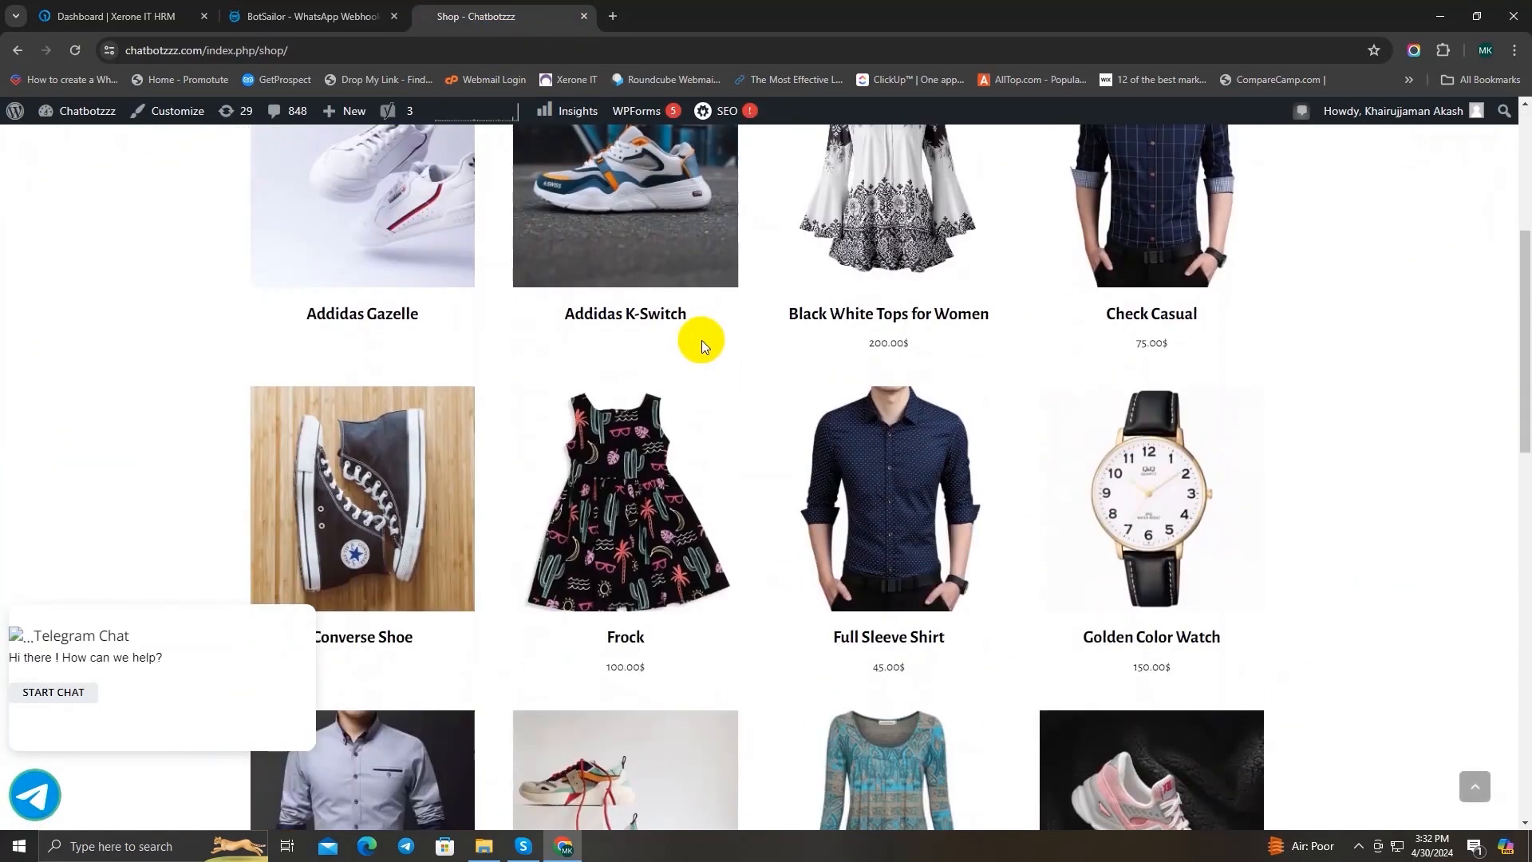
pyautogui.scroll(9, 702, 343)
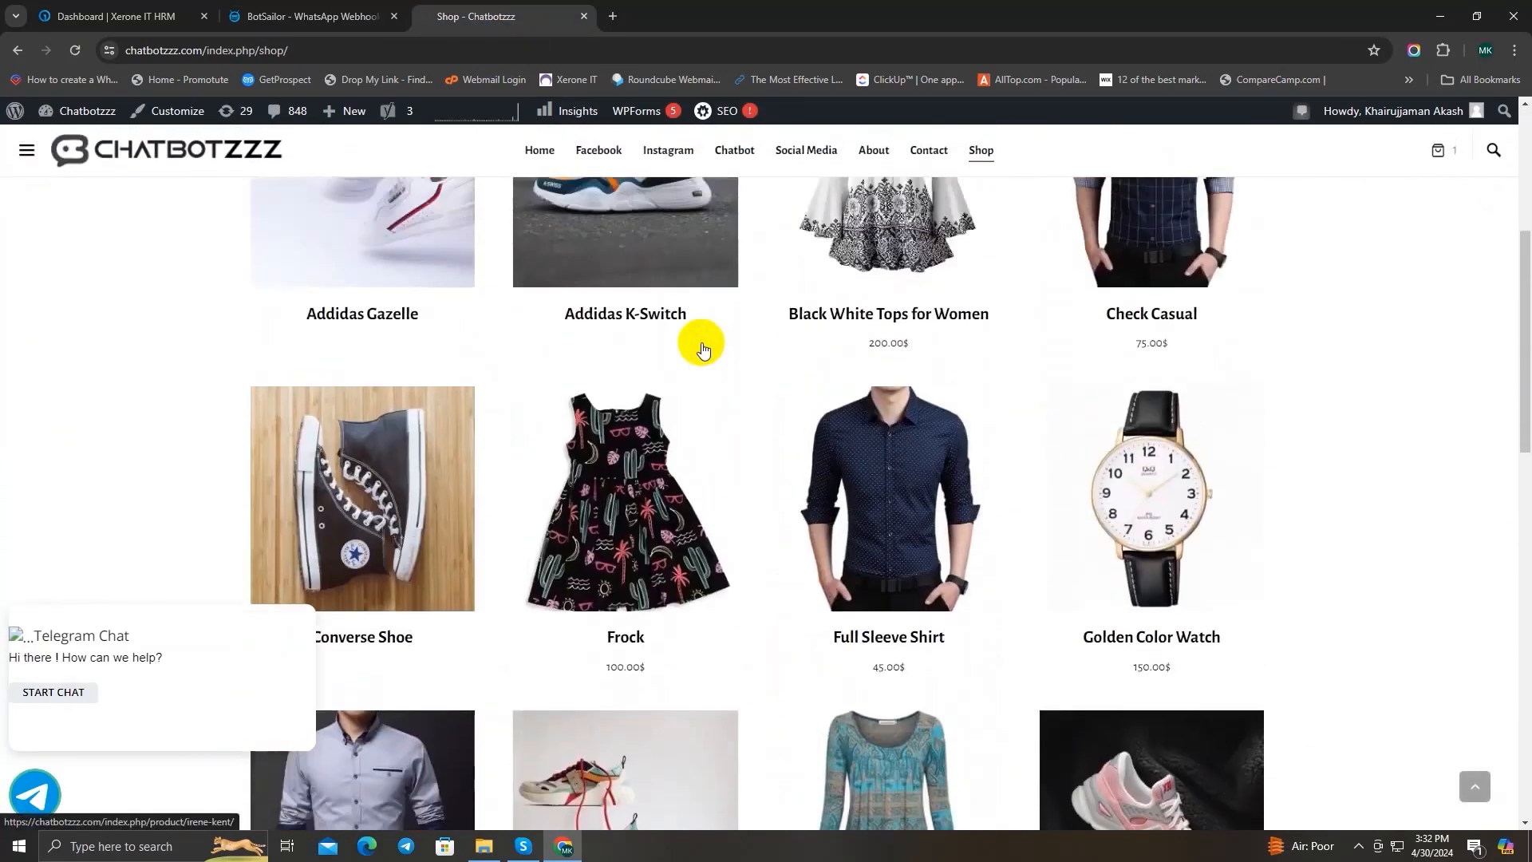
# Step: Open the Full Sleeve Shirt product page and add one shirt to the cart
pyautogui.click(884, 636)
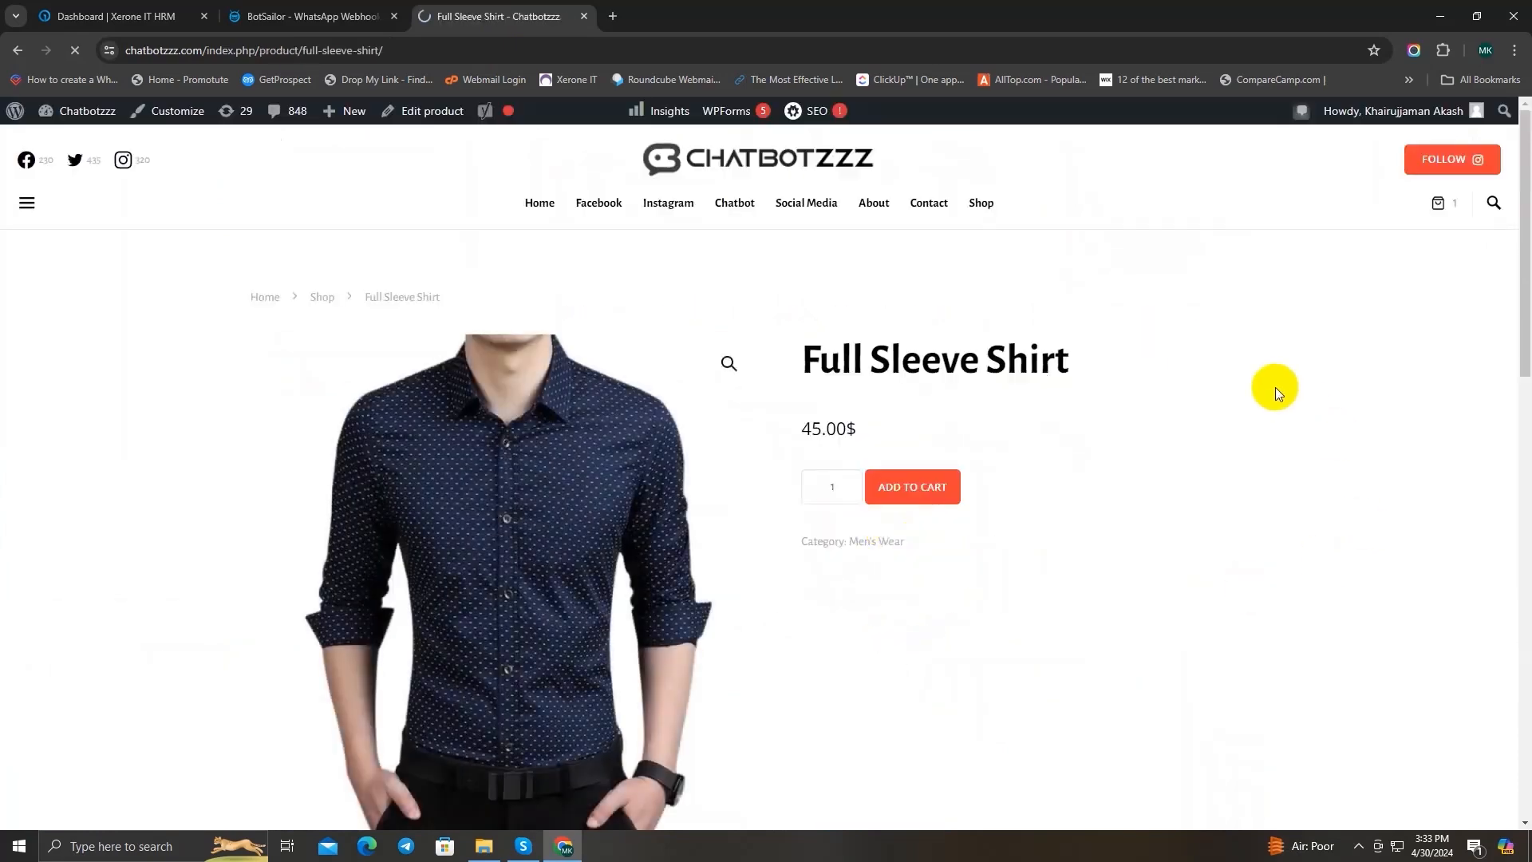
pyautogui.scroll(-2, 1271, 383)
pyautogui.scroll(2, 1219, 380)
pyautogui.click(882, 481)
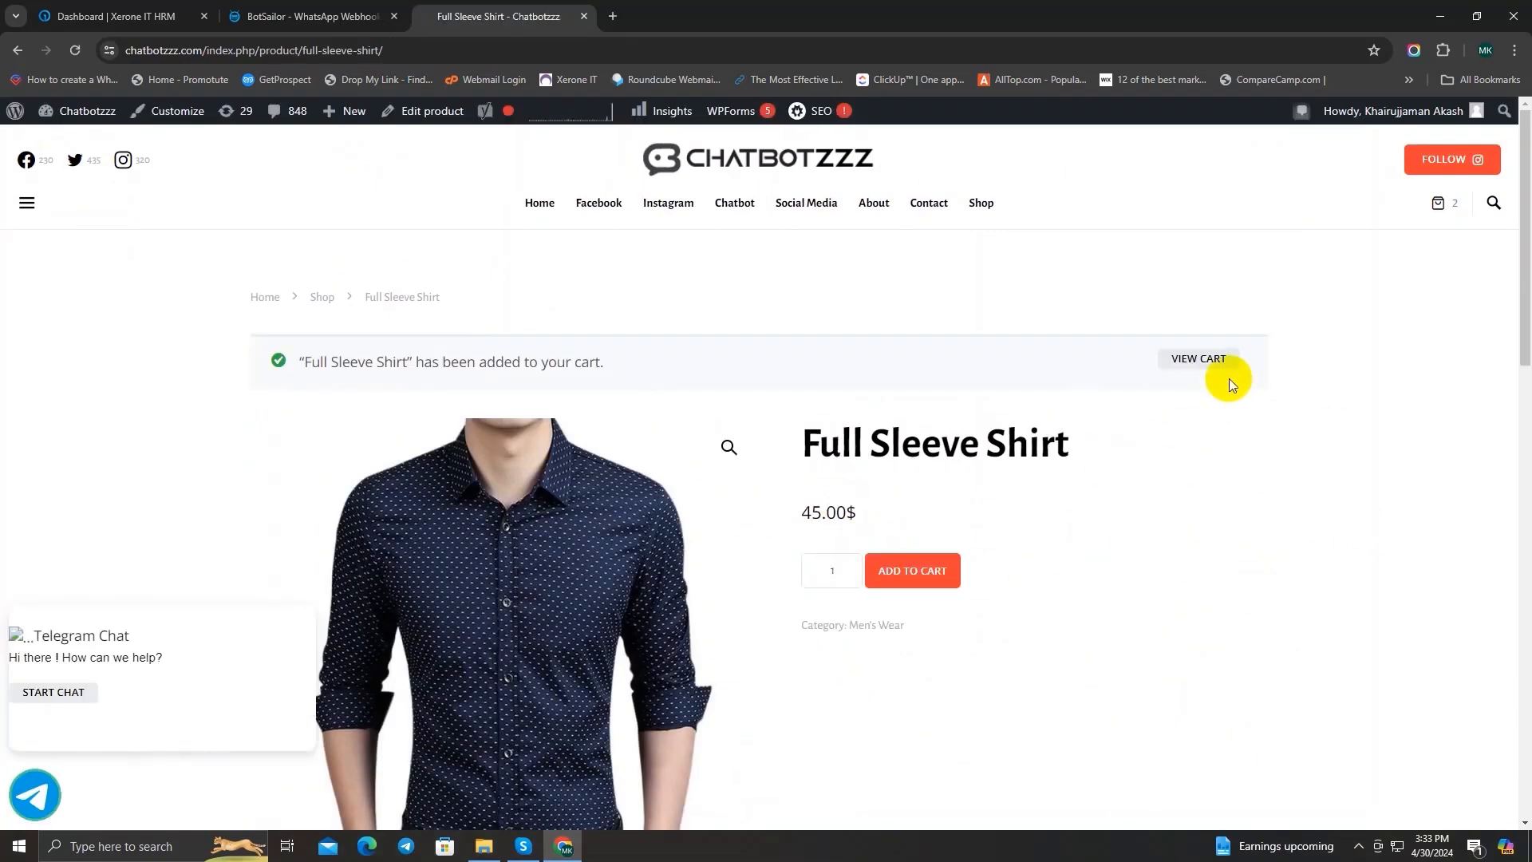
# Step: View the cart and proceed to checkout with the Full Sleeve Shirt
pyautogui.click(1210, 359)
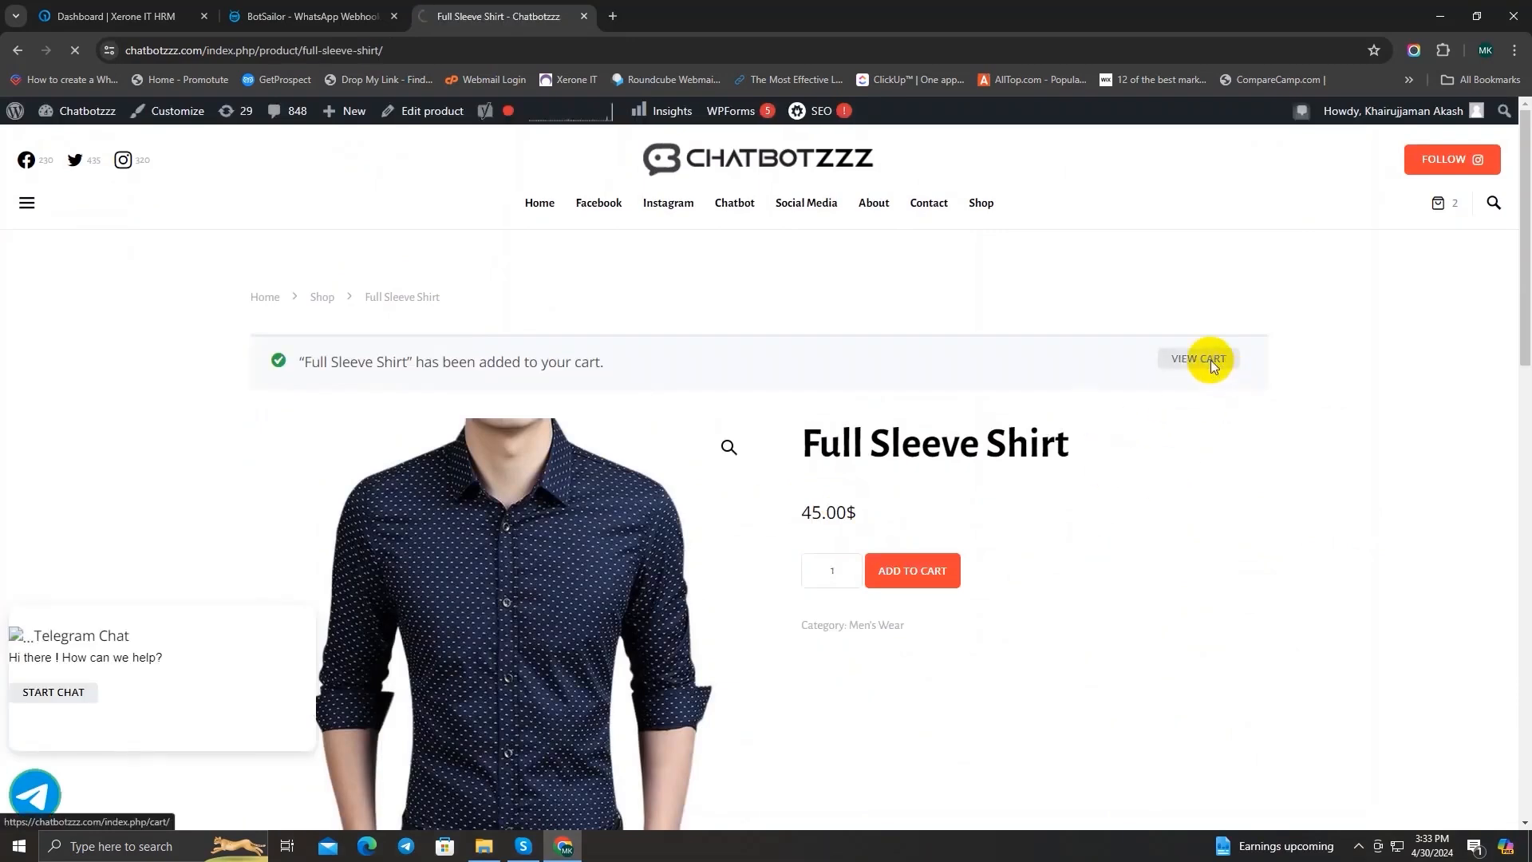
pyautogui.scroll(-1, 849, 302)
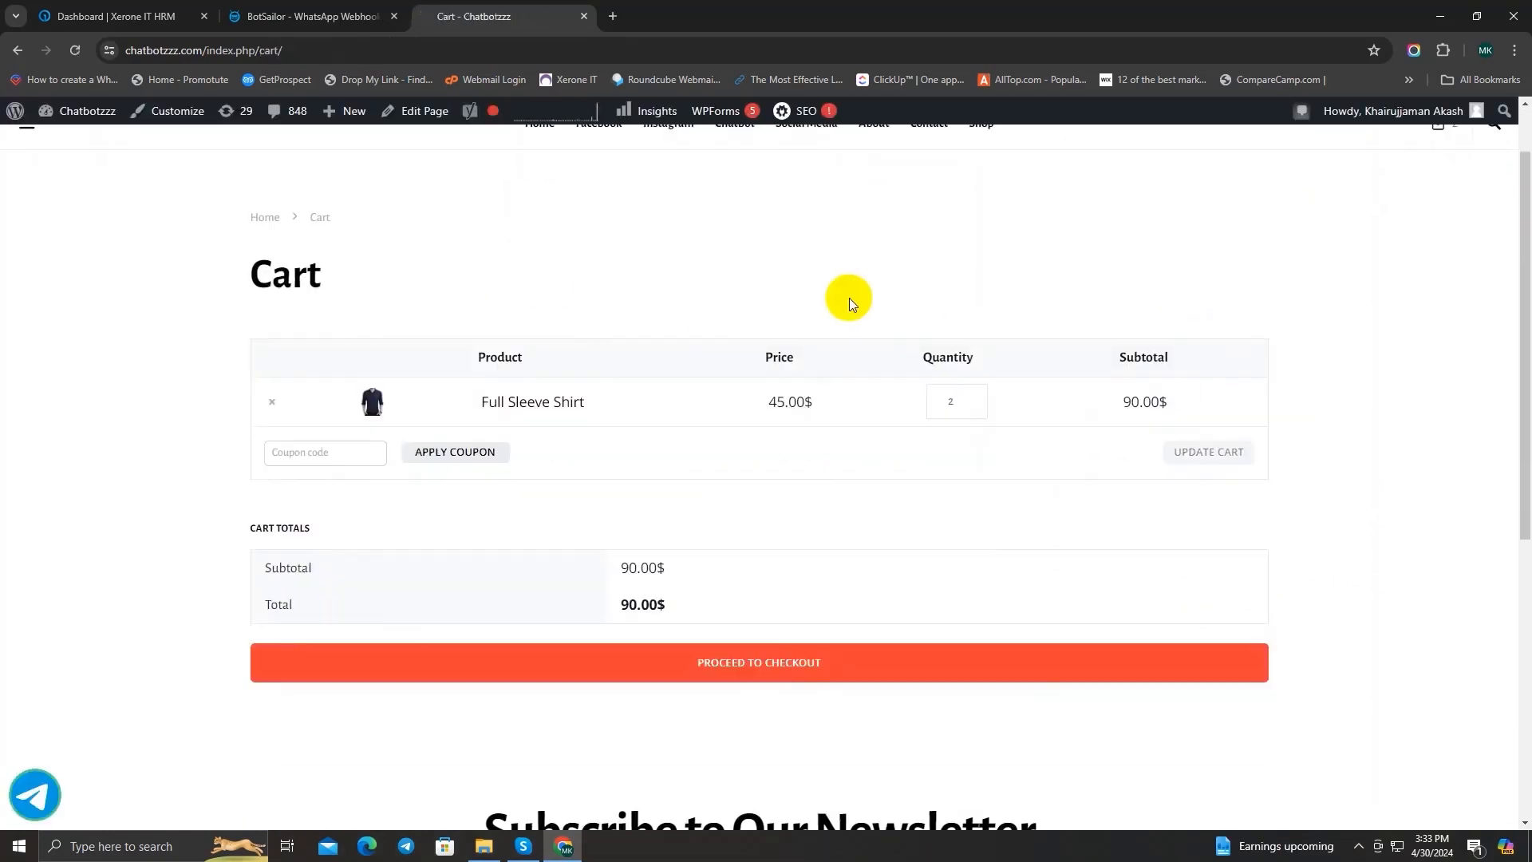
pyautogui.click(747, 675)
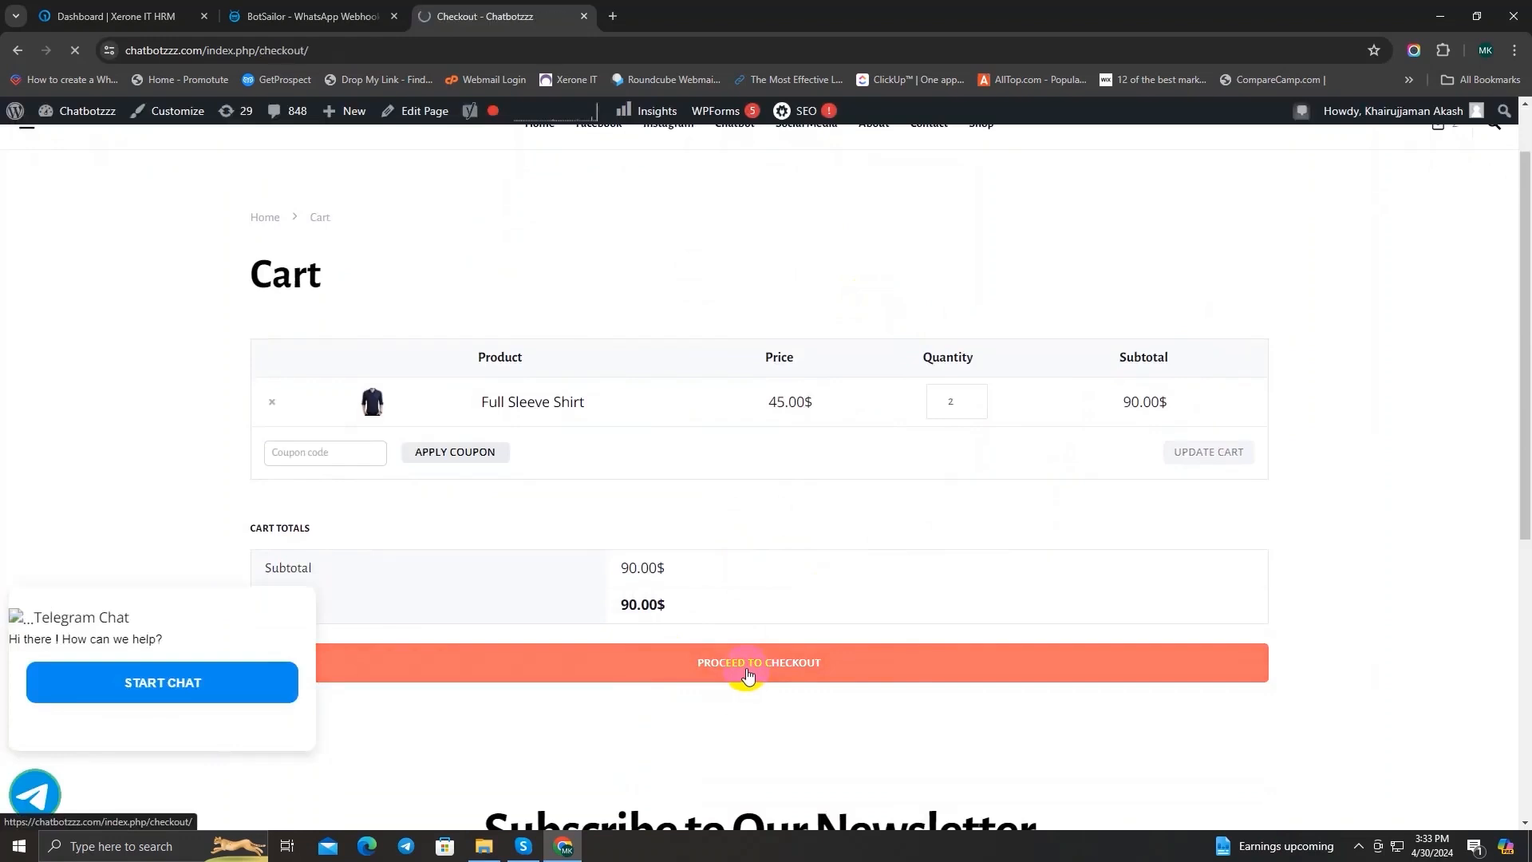
pyautogui.scroll(-2, 630, 488)
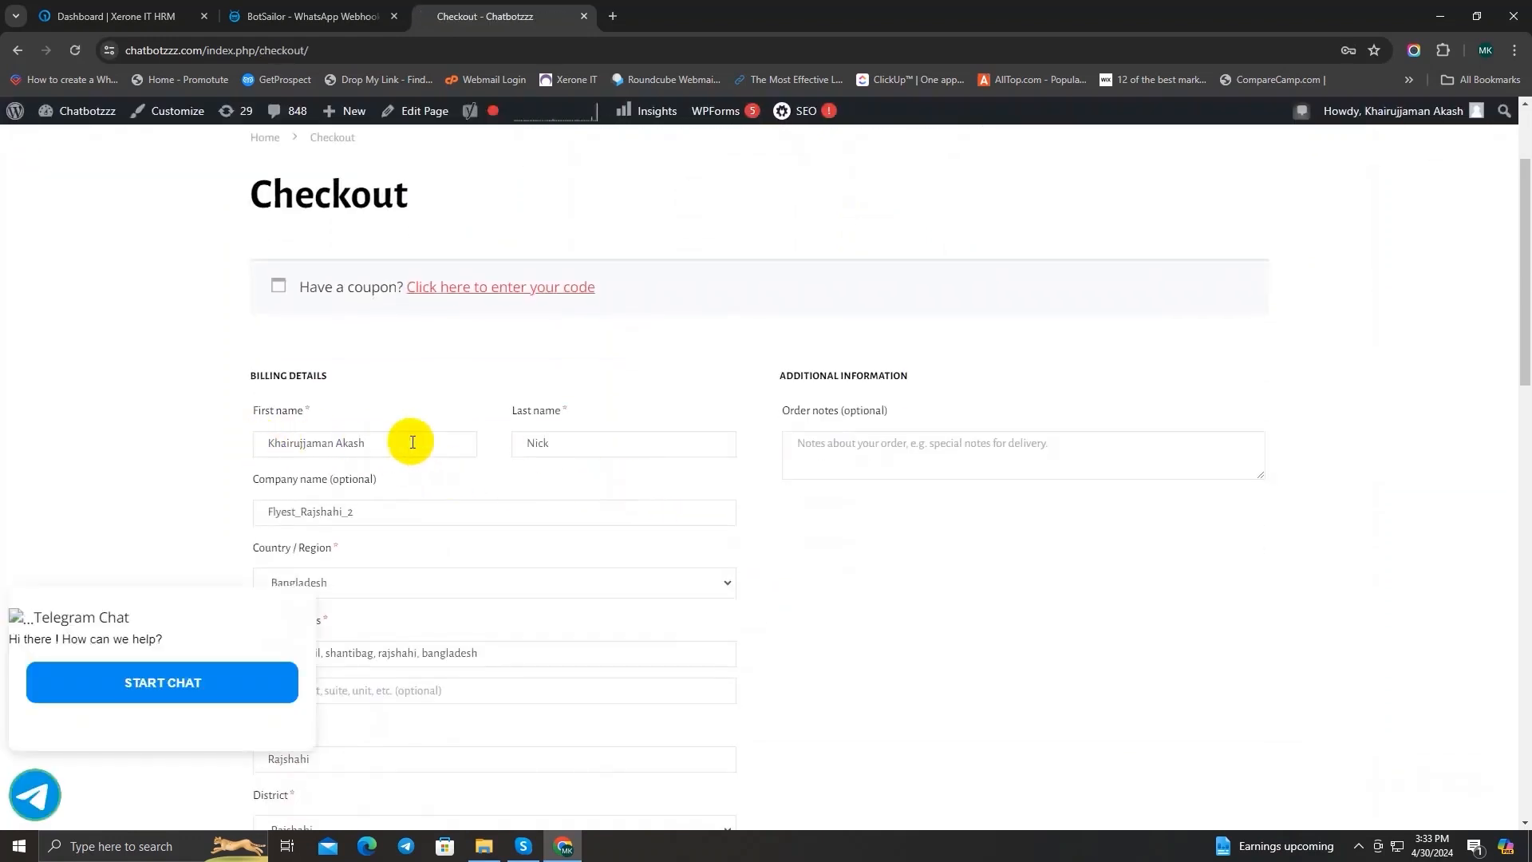
# Step: Review the prefilled billing details on the checkout form, from the name fields to the contact fields
pyautogui.click(552, 443)
pyautogui.scroll(-2, 495, 430)
pyautogui.scroll(-4, 496, 429)
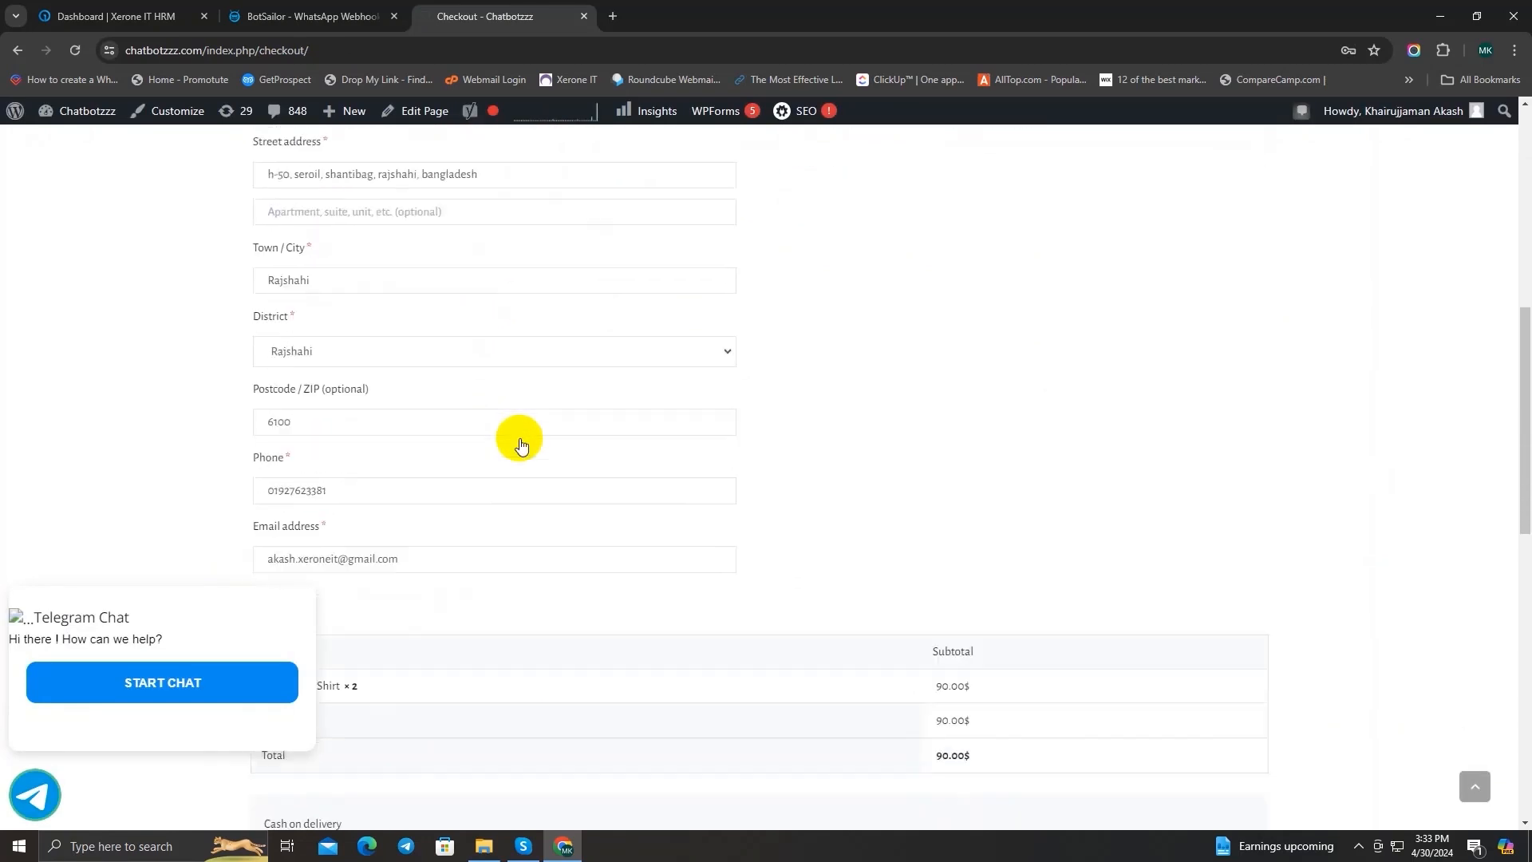
pyautogui.scroll(5, 513, 438)
pyautogui.scroll(-1, 526, 451)
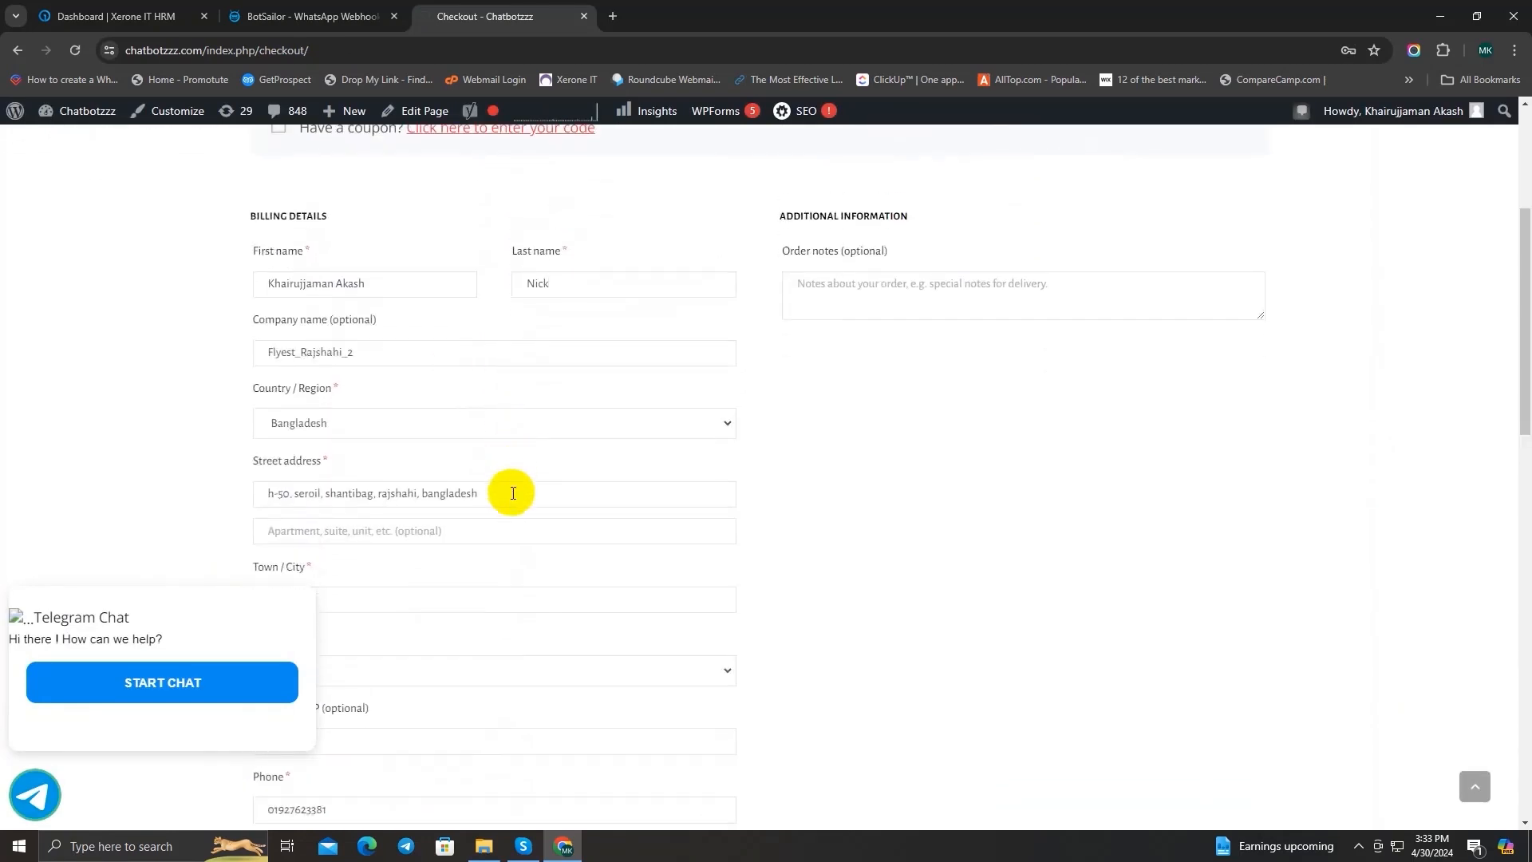
pyautogui.scroll(-4, 507, 491)
# Step: Re-enter the last digits of the billing phone number
pyautogui.click(384, 494)
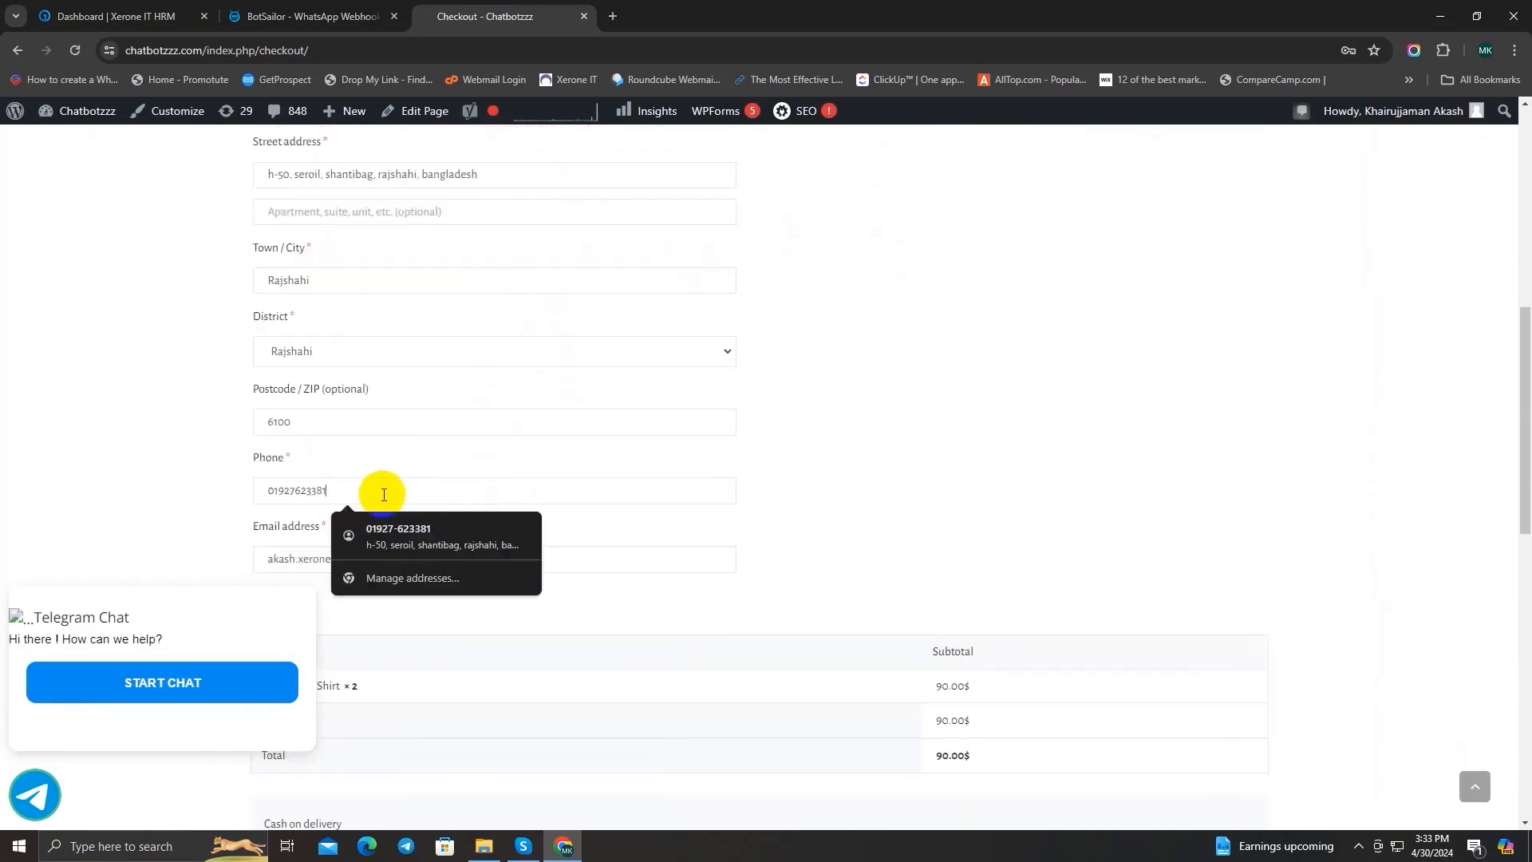
pyautogui.press('BackSpace')
pyautogui.press('BackSpace')
pyautogui.press('BackSpace')
pyautogui.press('BackSpace')
pyautogui.press('BackSpace')
pyautogui.press('BackSpace')
pyautogui.press('BackSpace')
pyautogui.press('BackSpace')
pyautogui.press('BackSpace')
pyautogui.write('9')
# Step: Replace the billing email address with the customer's other e-mail address
pyautogui.scroll(-1, 519, 472)
pyautogui.moveTo(496, 480); pyautogui.dragTo(166, 481)
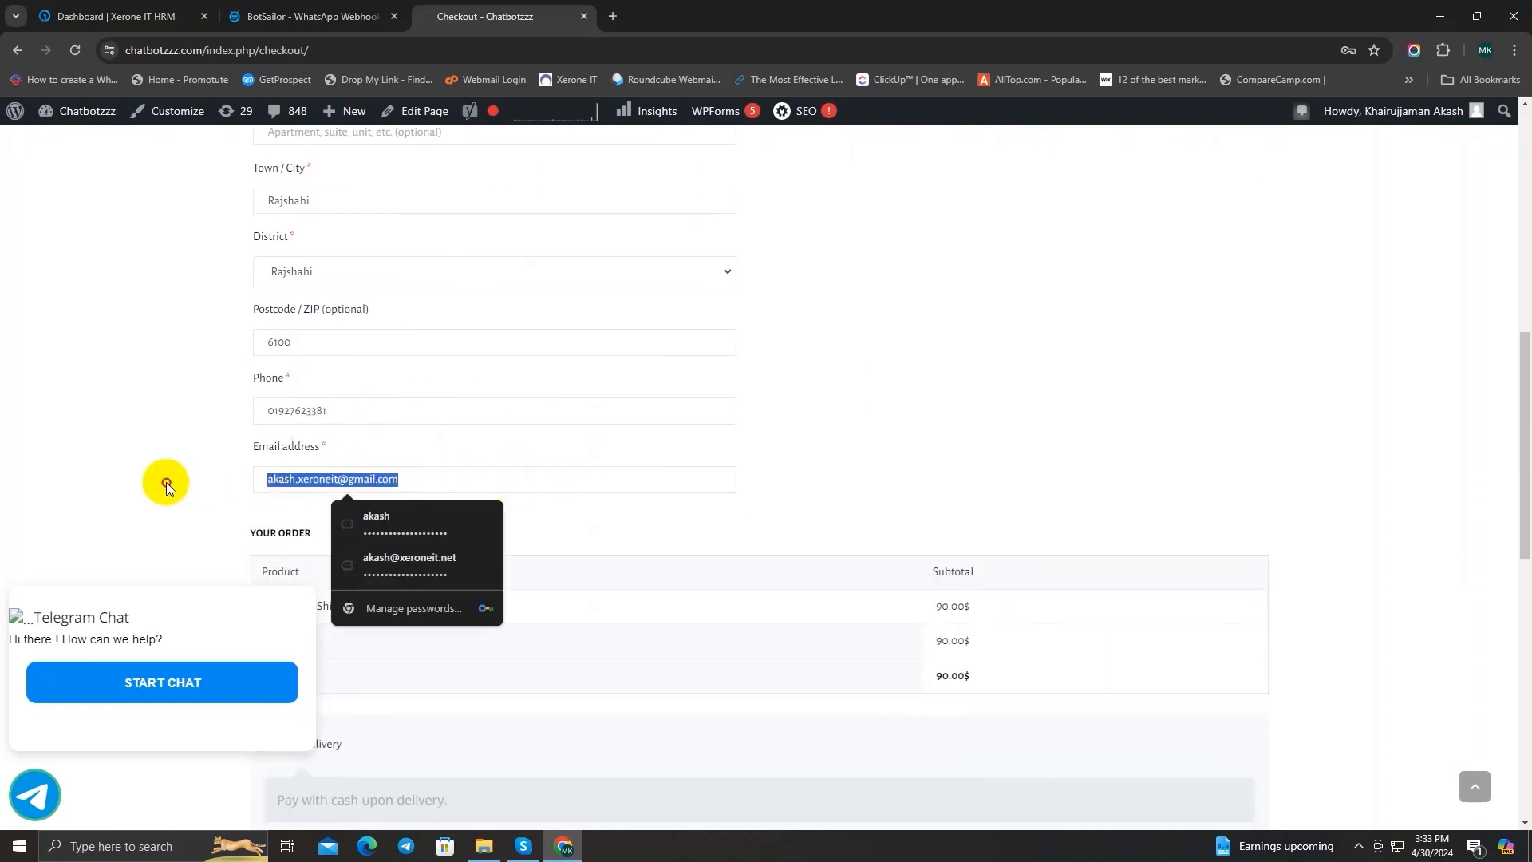
pyautogui.press('BackSpace')
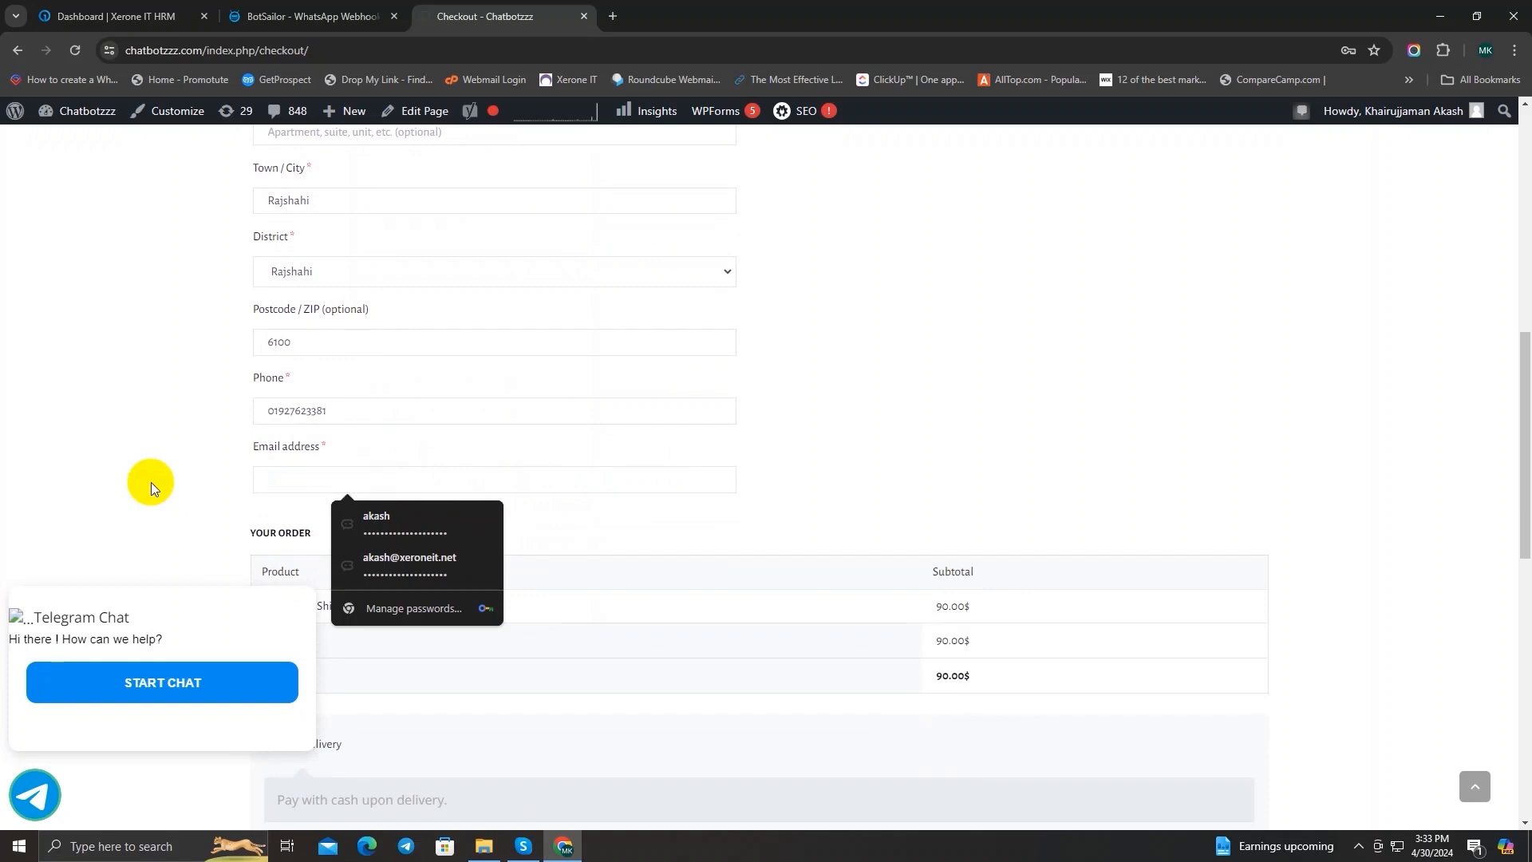
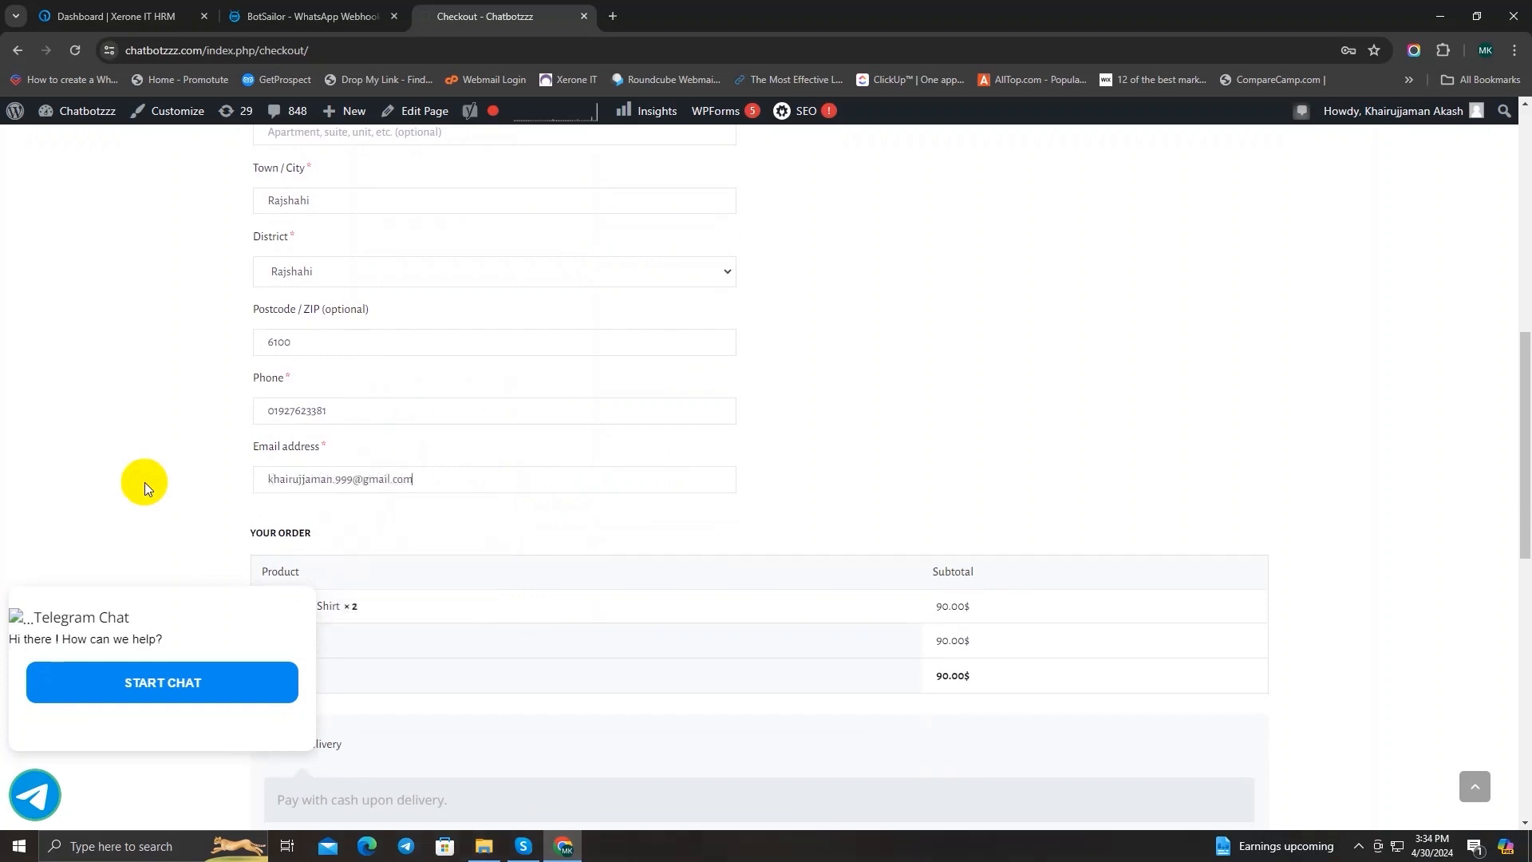
# Step: Place the cash on delivery order and review the order details and billing address on the confirmation page
pyautogui.scroll(-2, 563, 415)
pyautogui.scroll(-4, 563, 414)
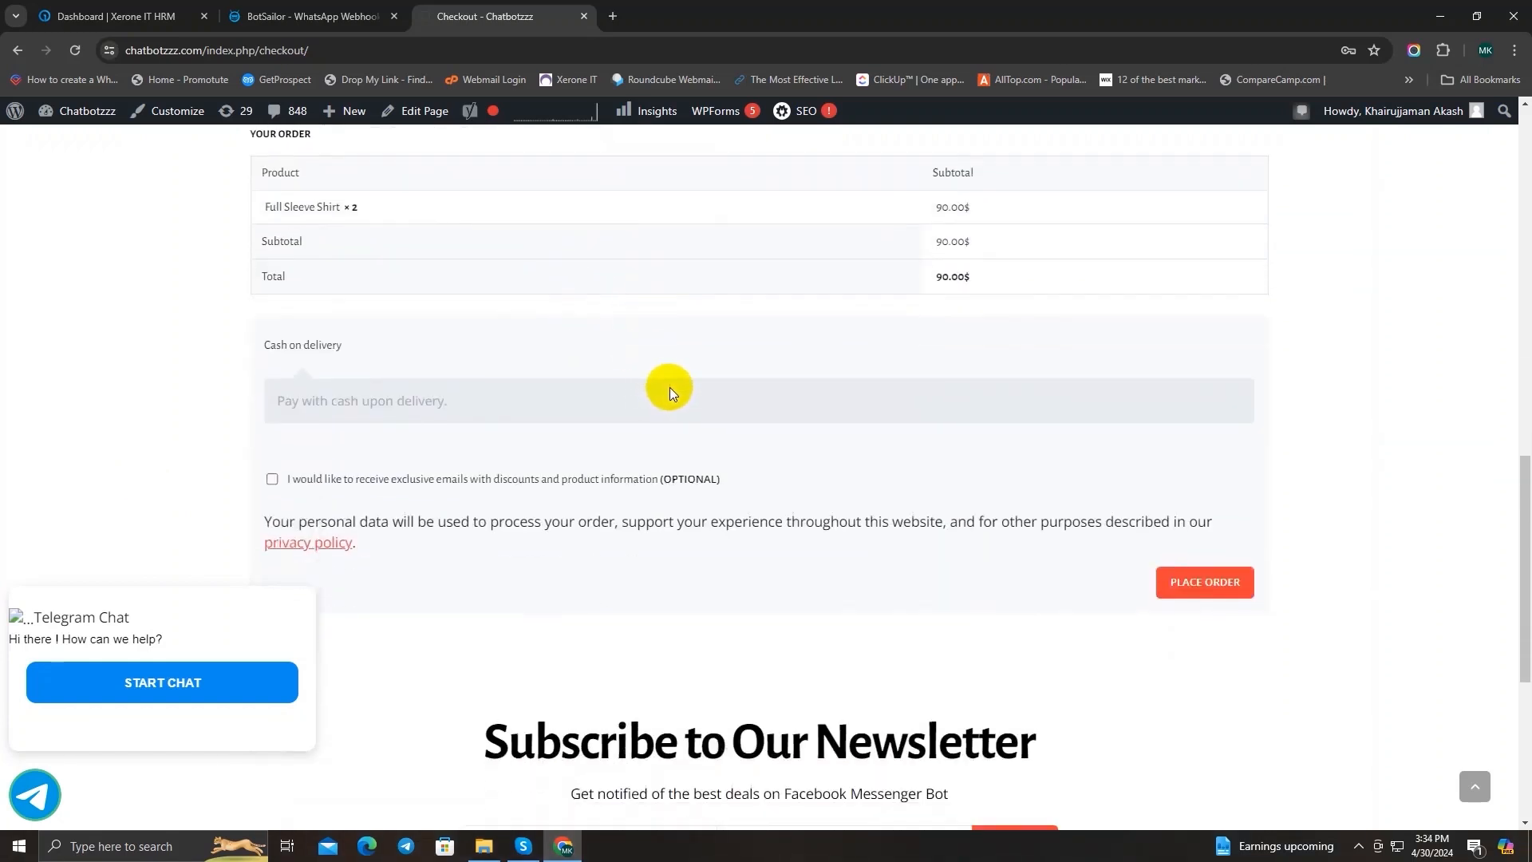
pyautogui.click(1214, 508)
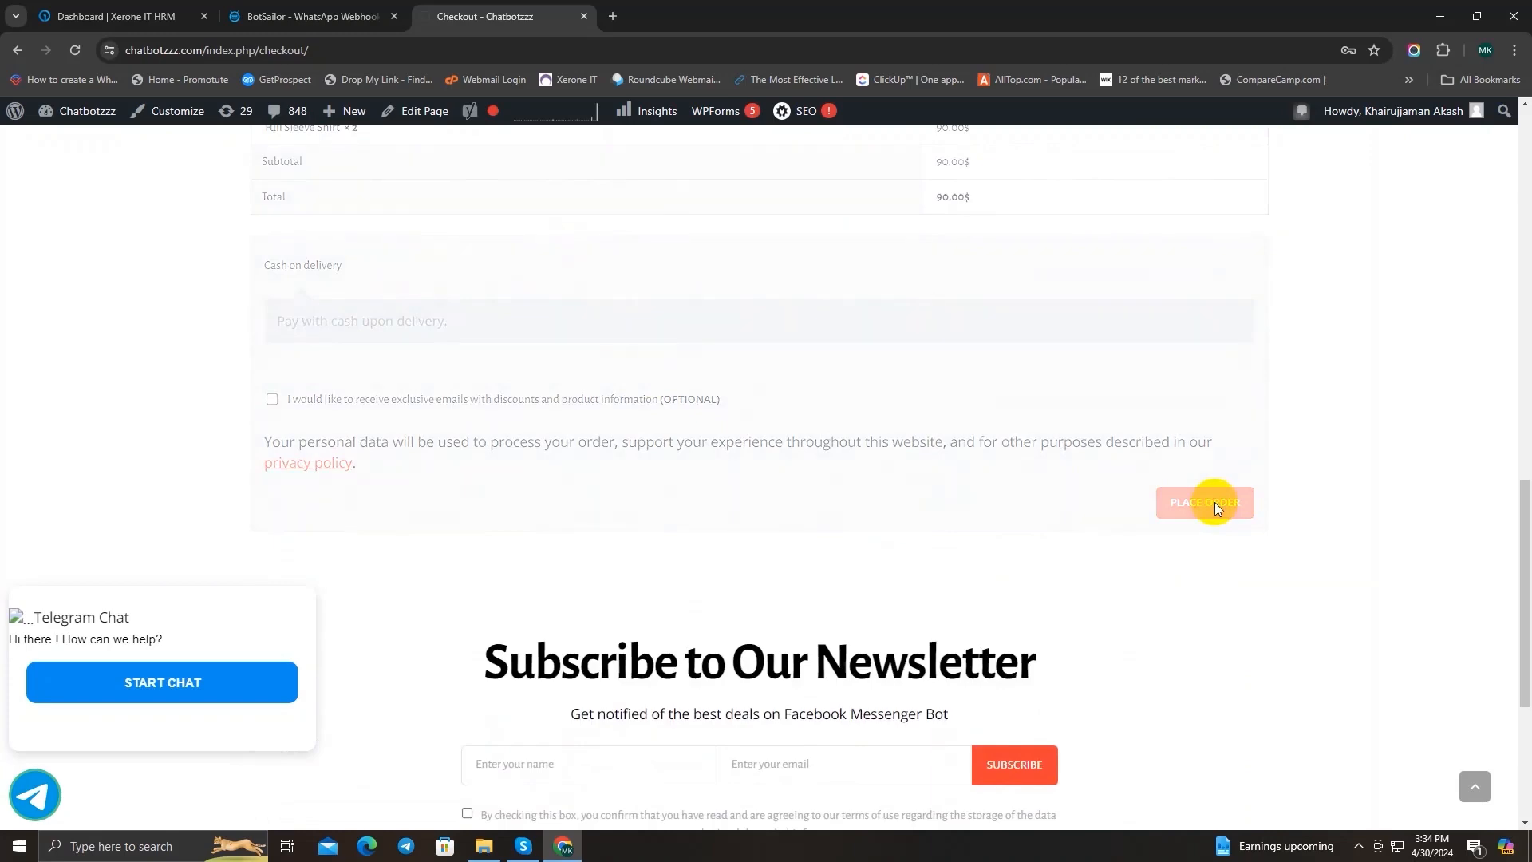
pyautogui.scroll(-6, 943, 466)
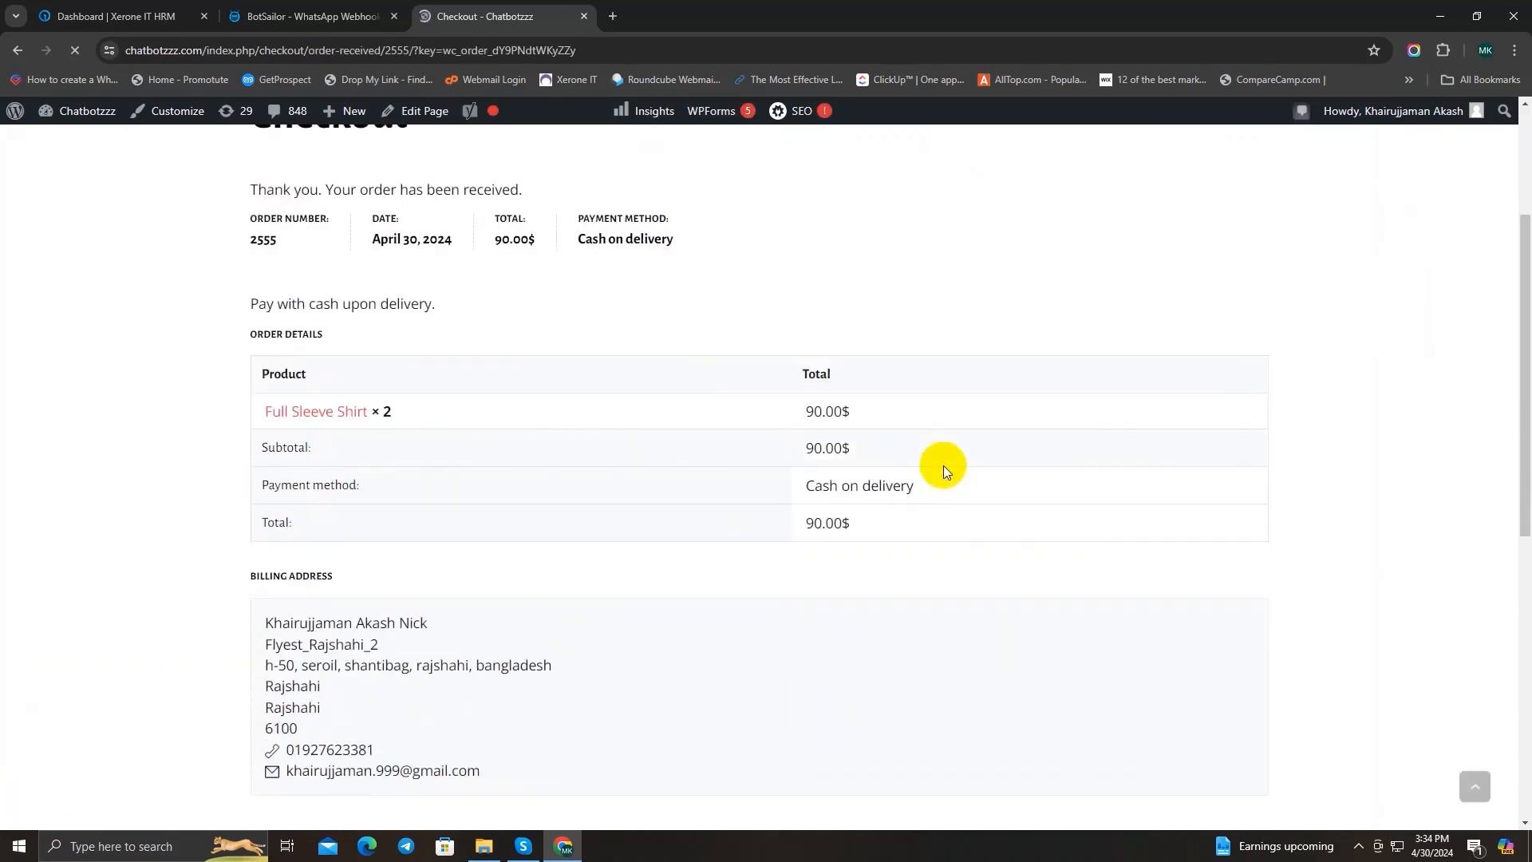
pyautogui.scroll(-2, 933, 464)
pyautogui.scroll(8, 933, 451)
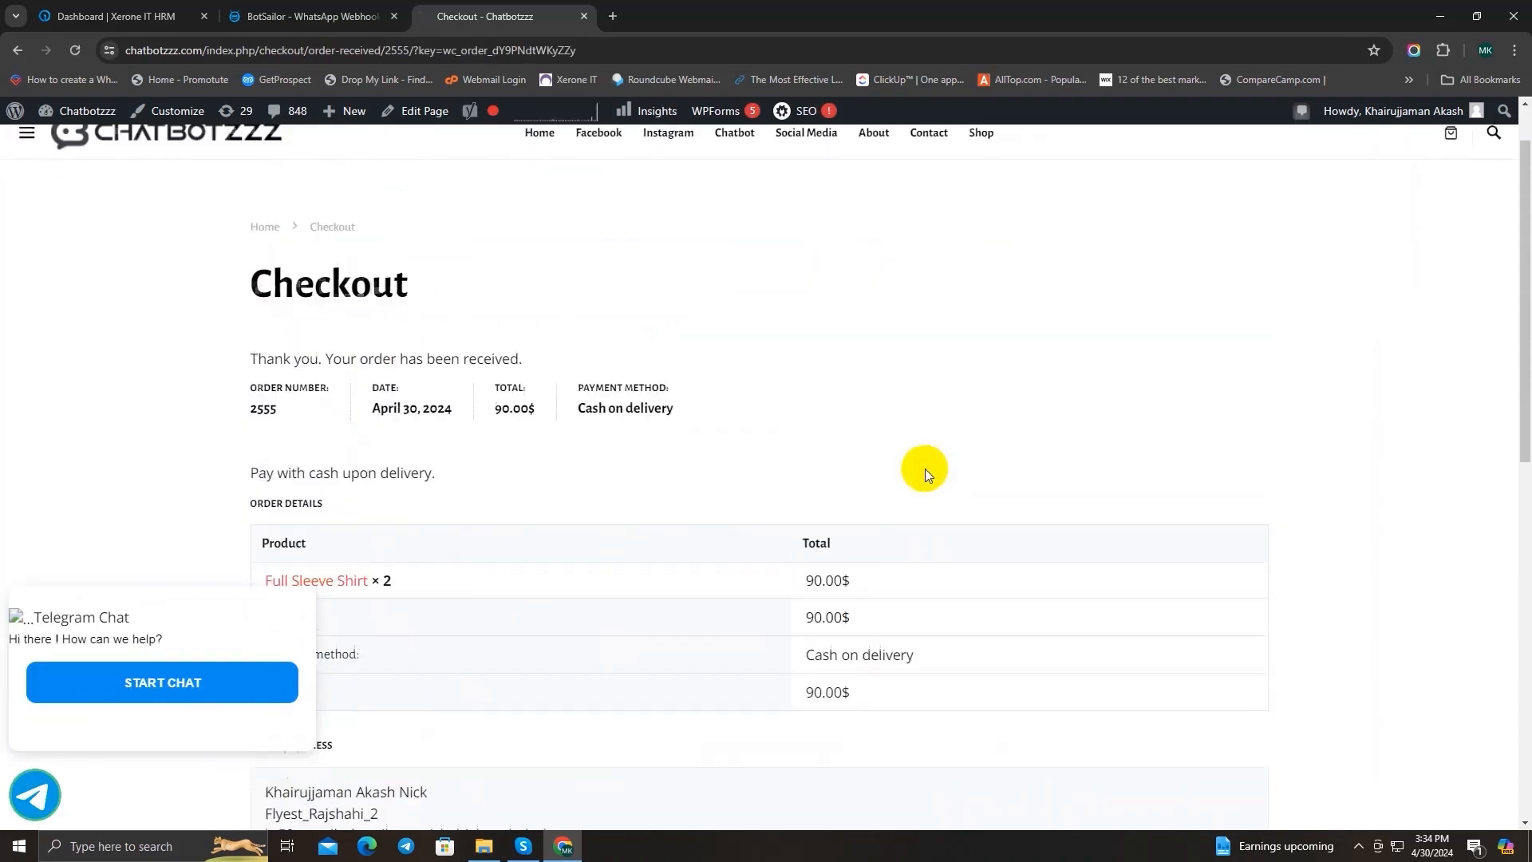
pyautogui.scroll(-3, 925, 470)
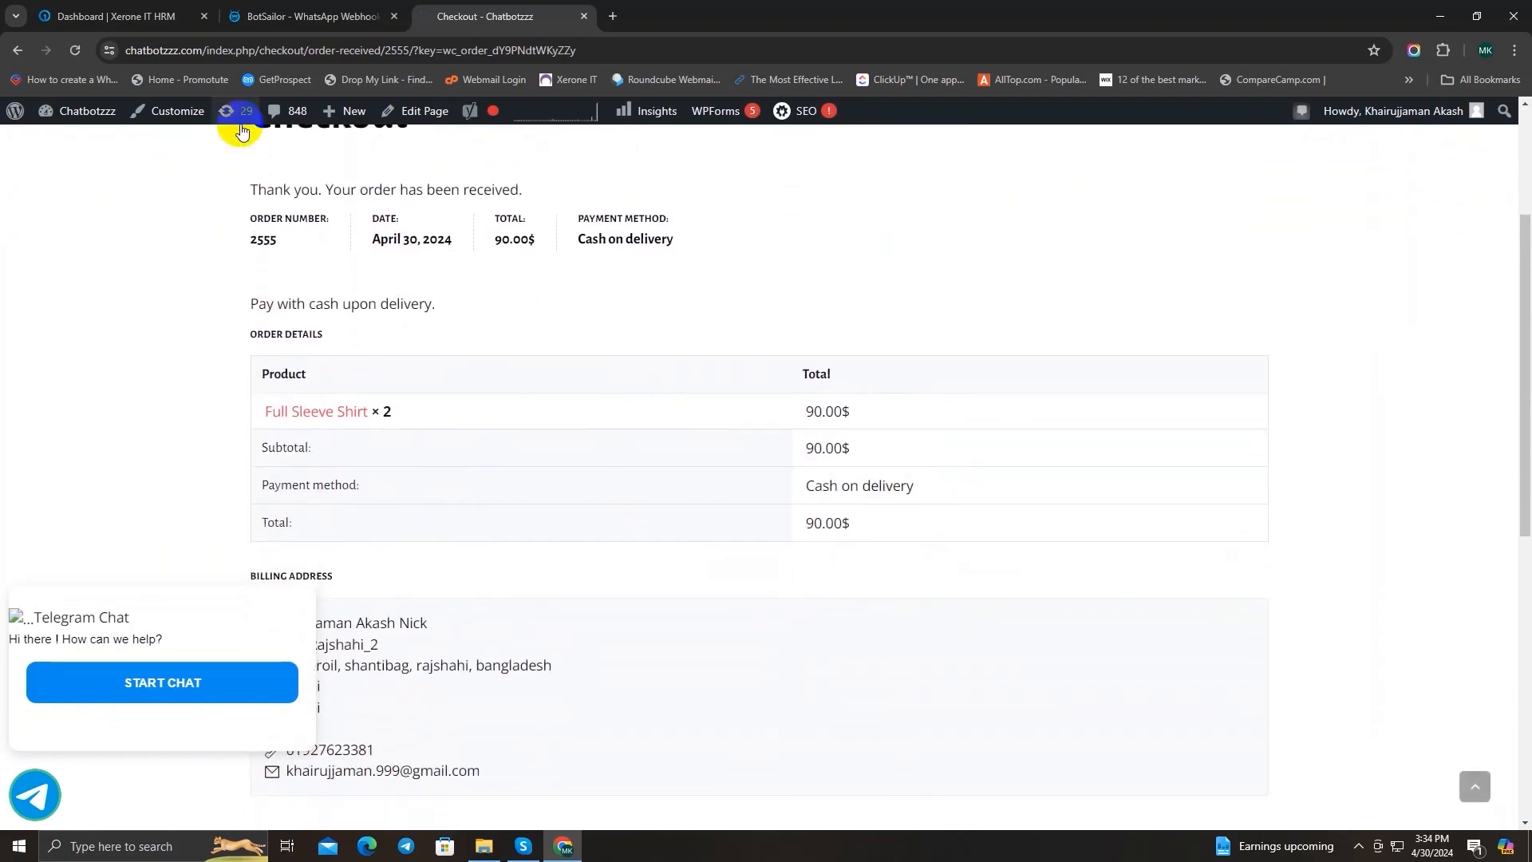
# Step: Switch to BotSailor and check the Order Update Flow report, reloading the page and reopening the report to refresh the delivery status
pyautogui.click(252, 16)
pyautogui.scroll(3, 671, 410)
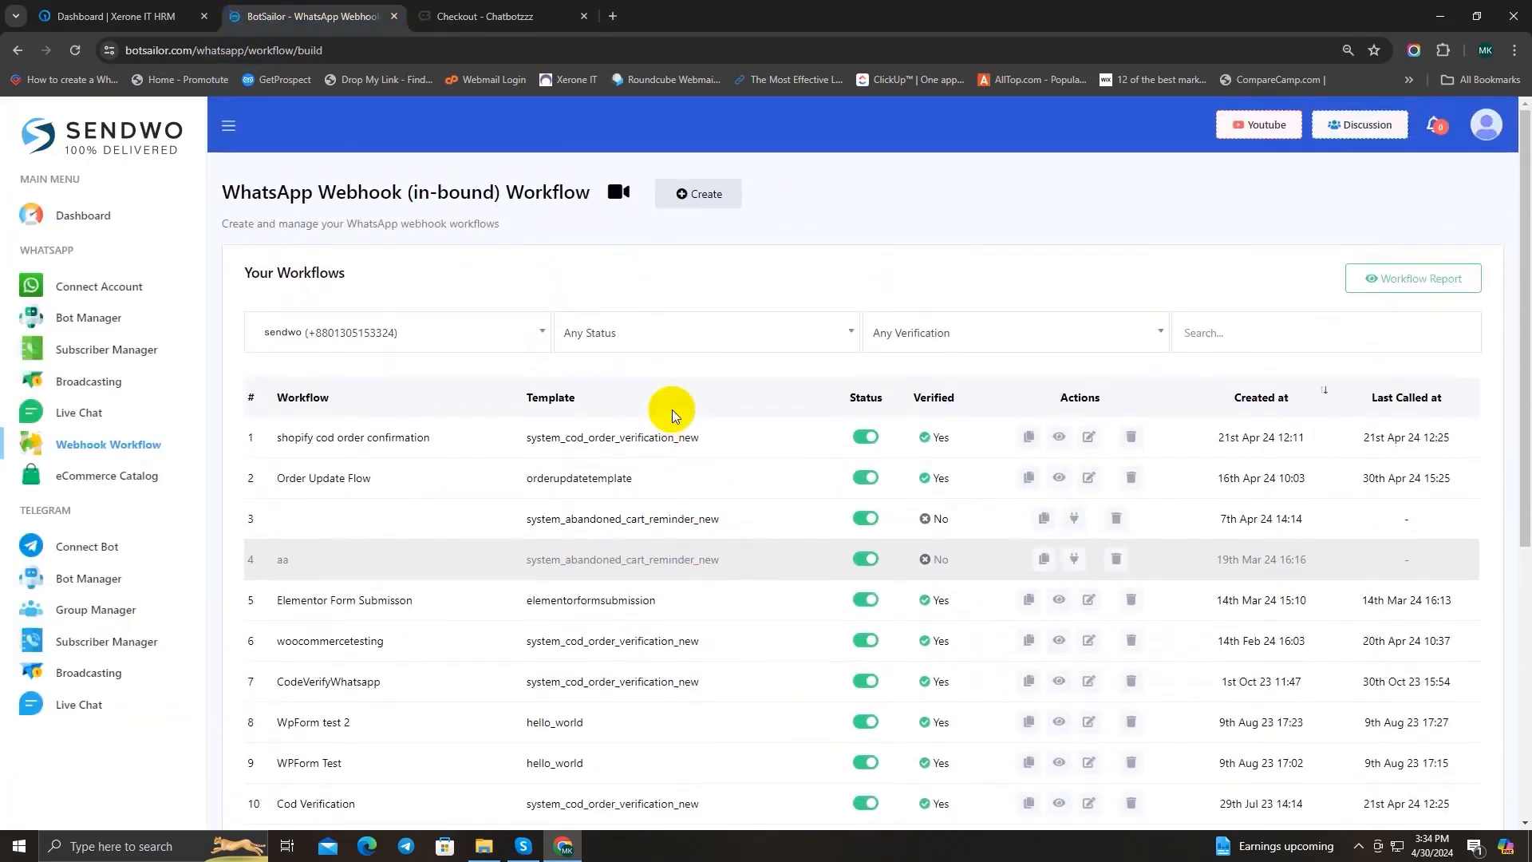
pyautogui.click(1061, 481)
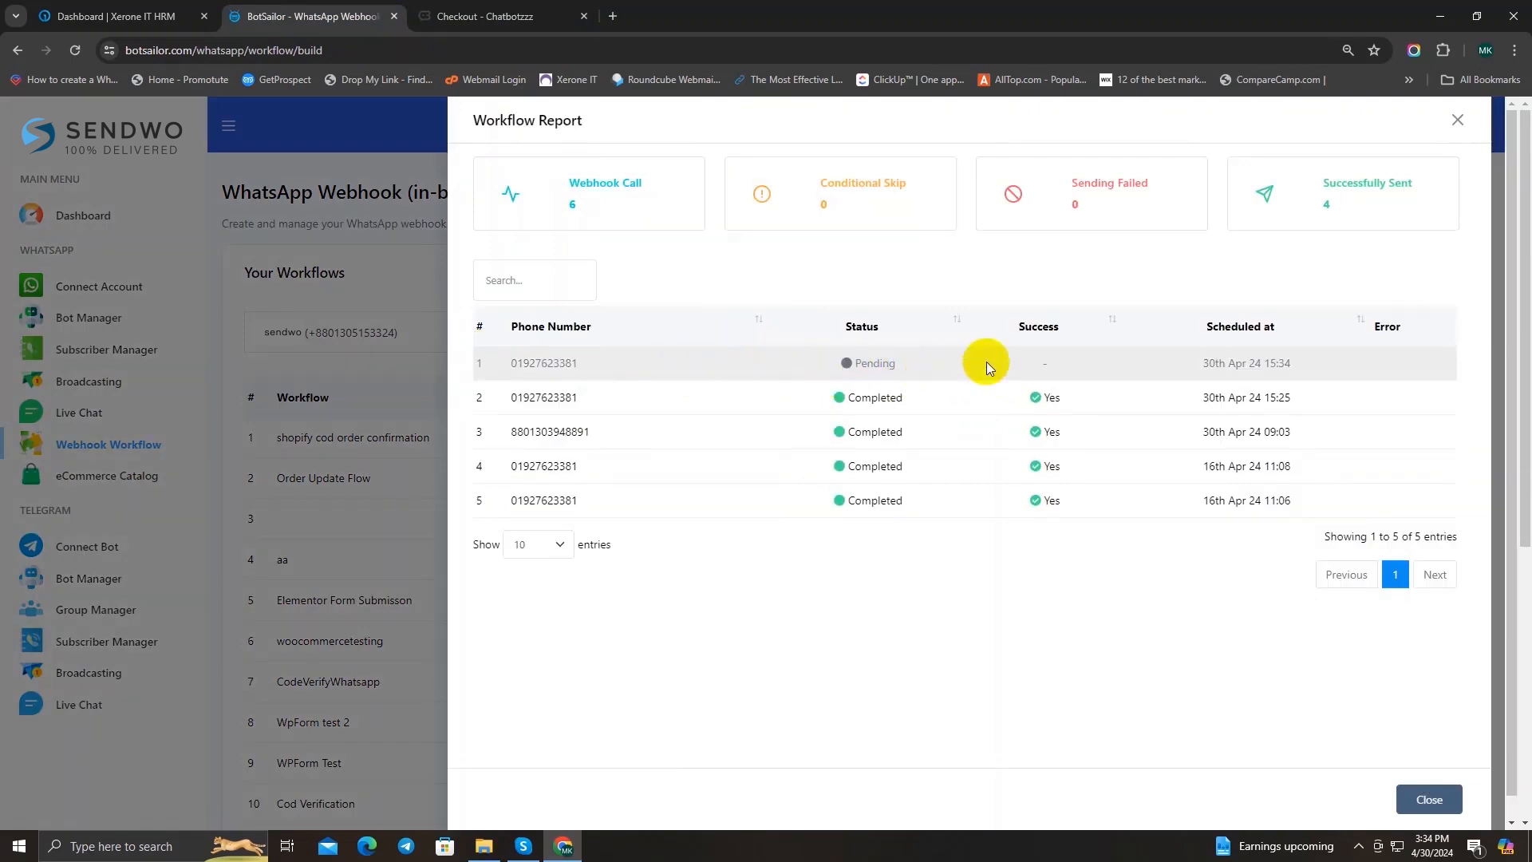
pyautogui.click(78, 51)
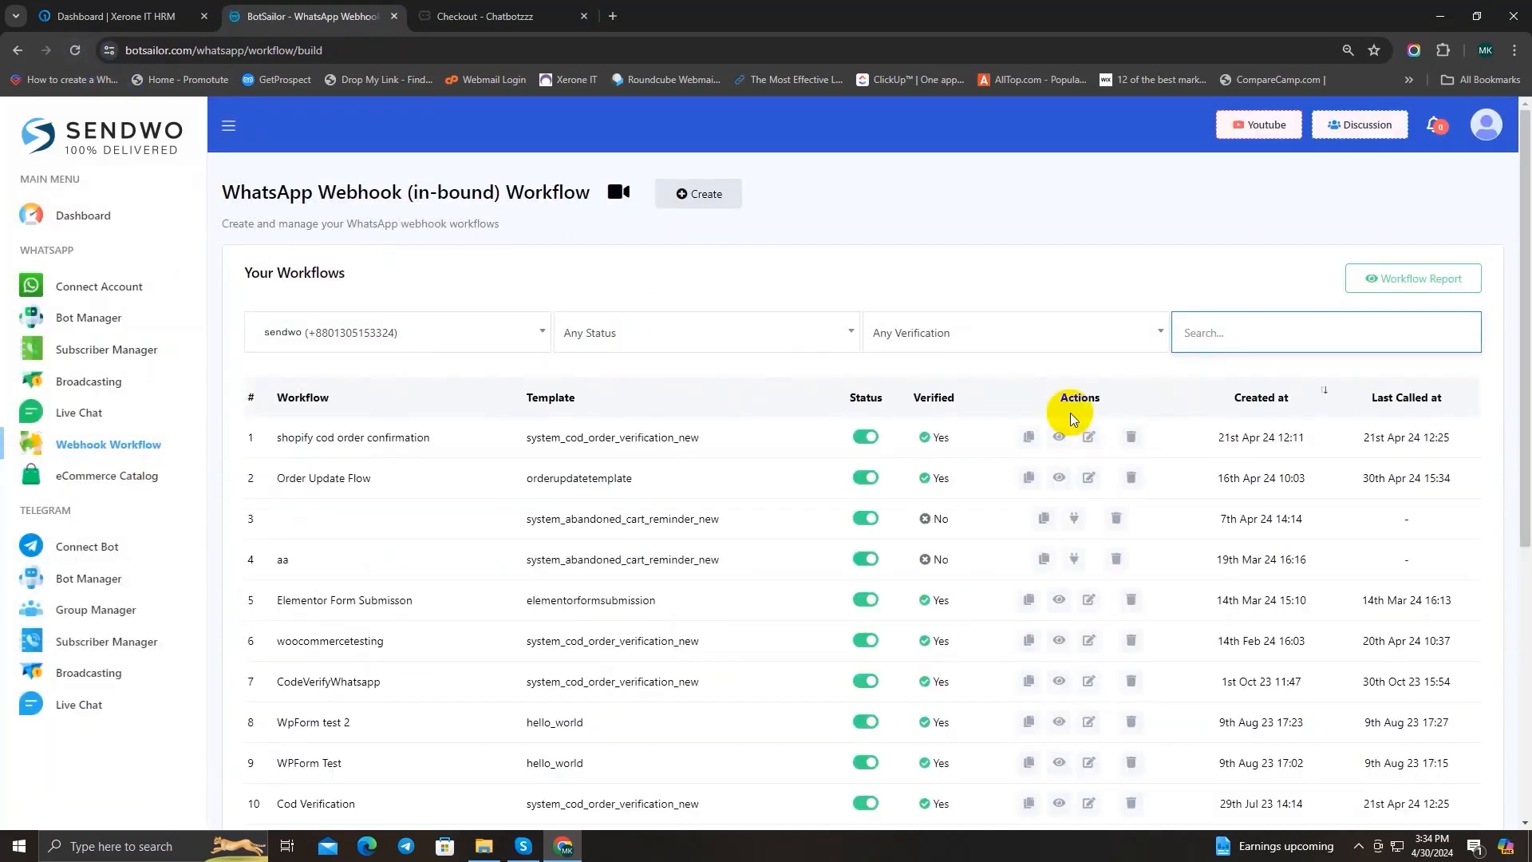
pyautogui.click(1058, 477)
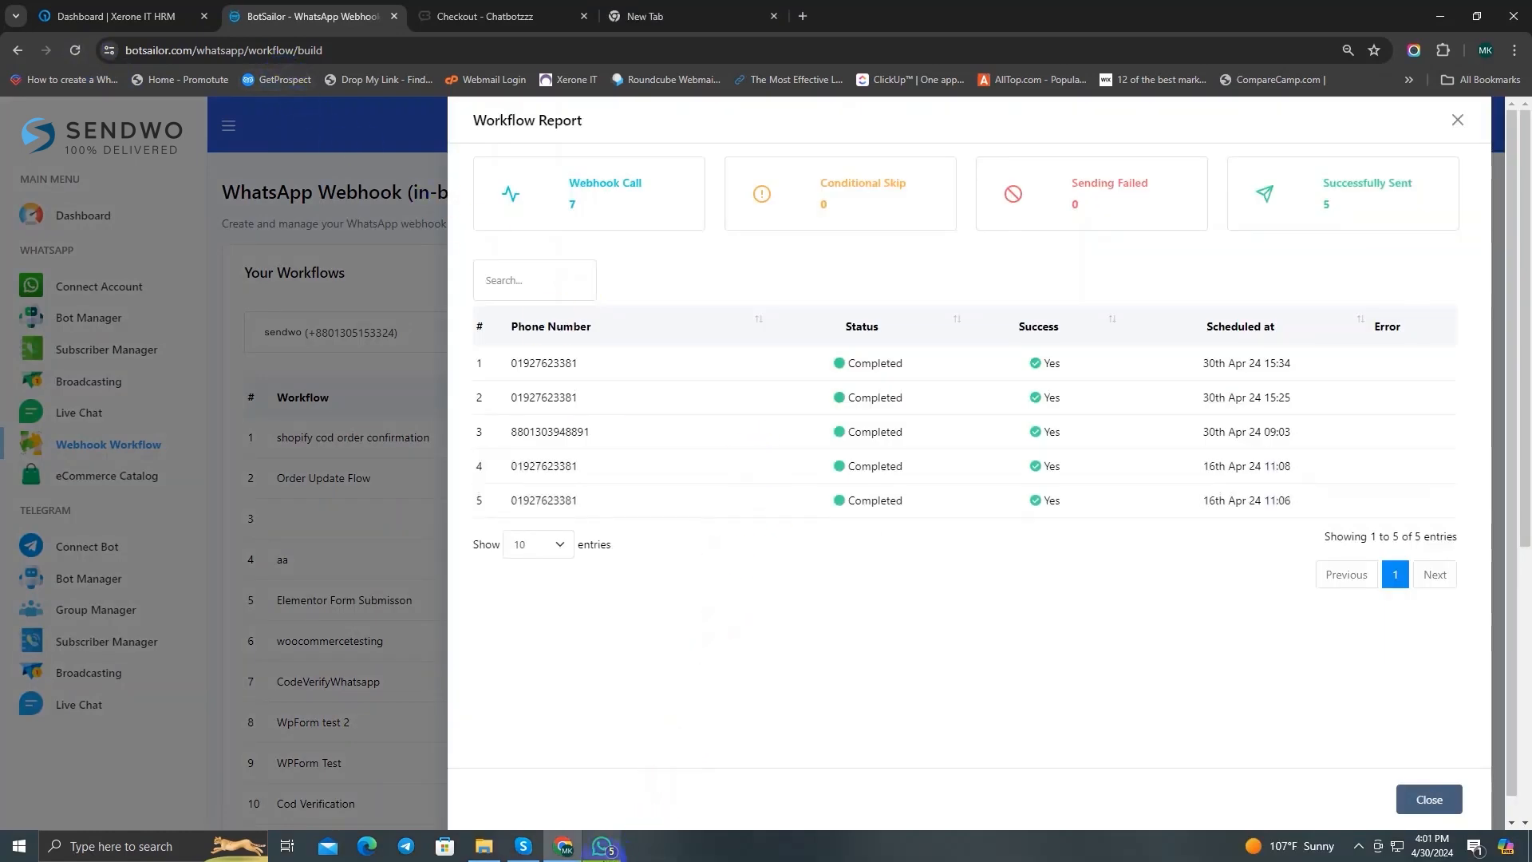
# Step: Switch to WhatsApp and check the newest order update message in the sendwo chat
pyautogui.click(604, 847)
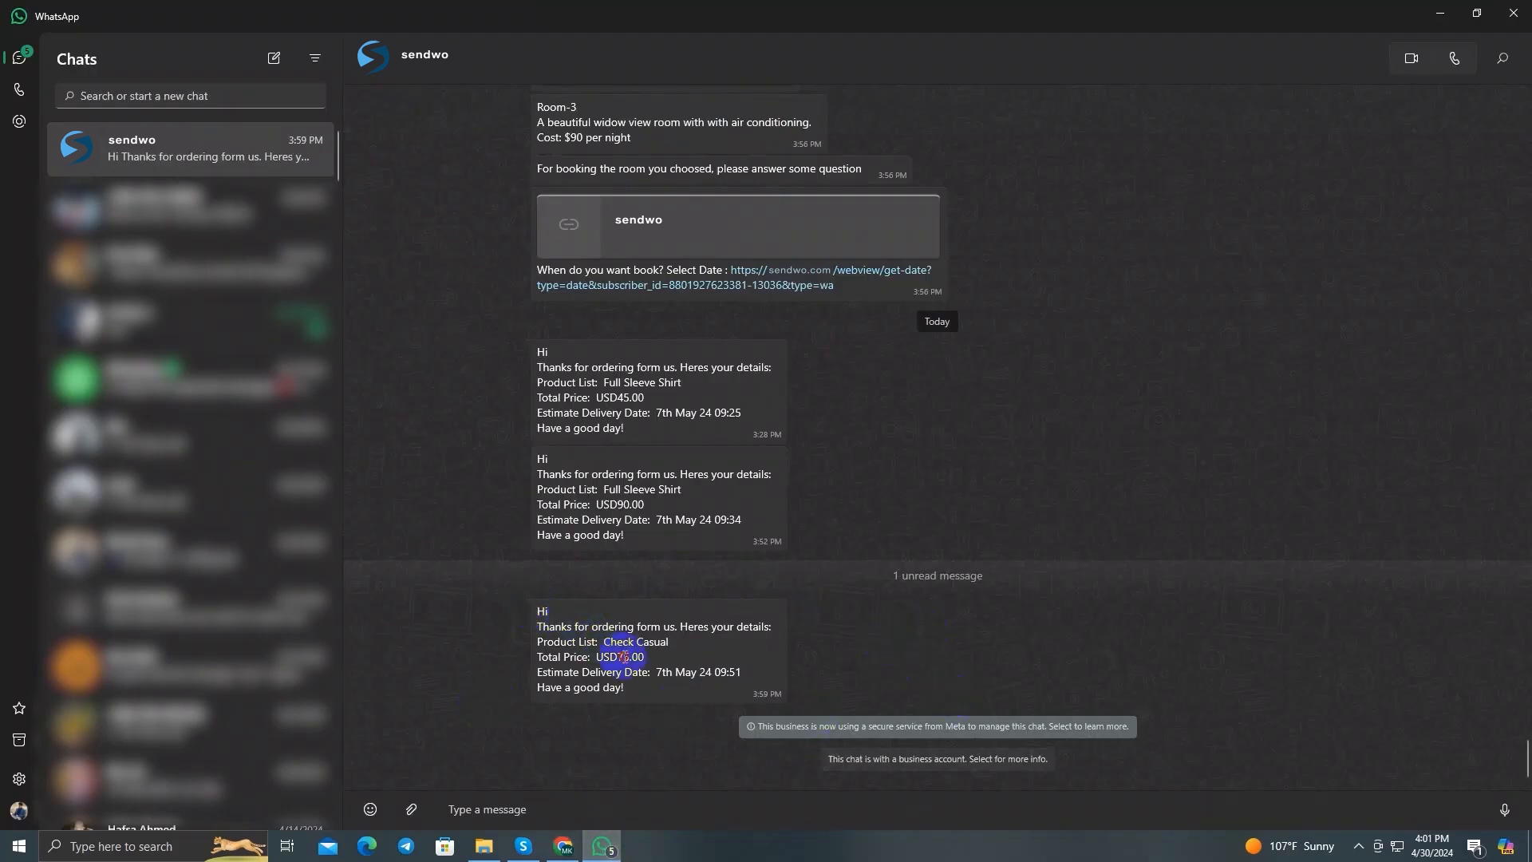
pyautogui.moveTo(632, 678); pyautogui.dragTo(491, 597)
pyautogui.click(762, 610)
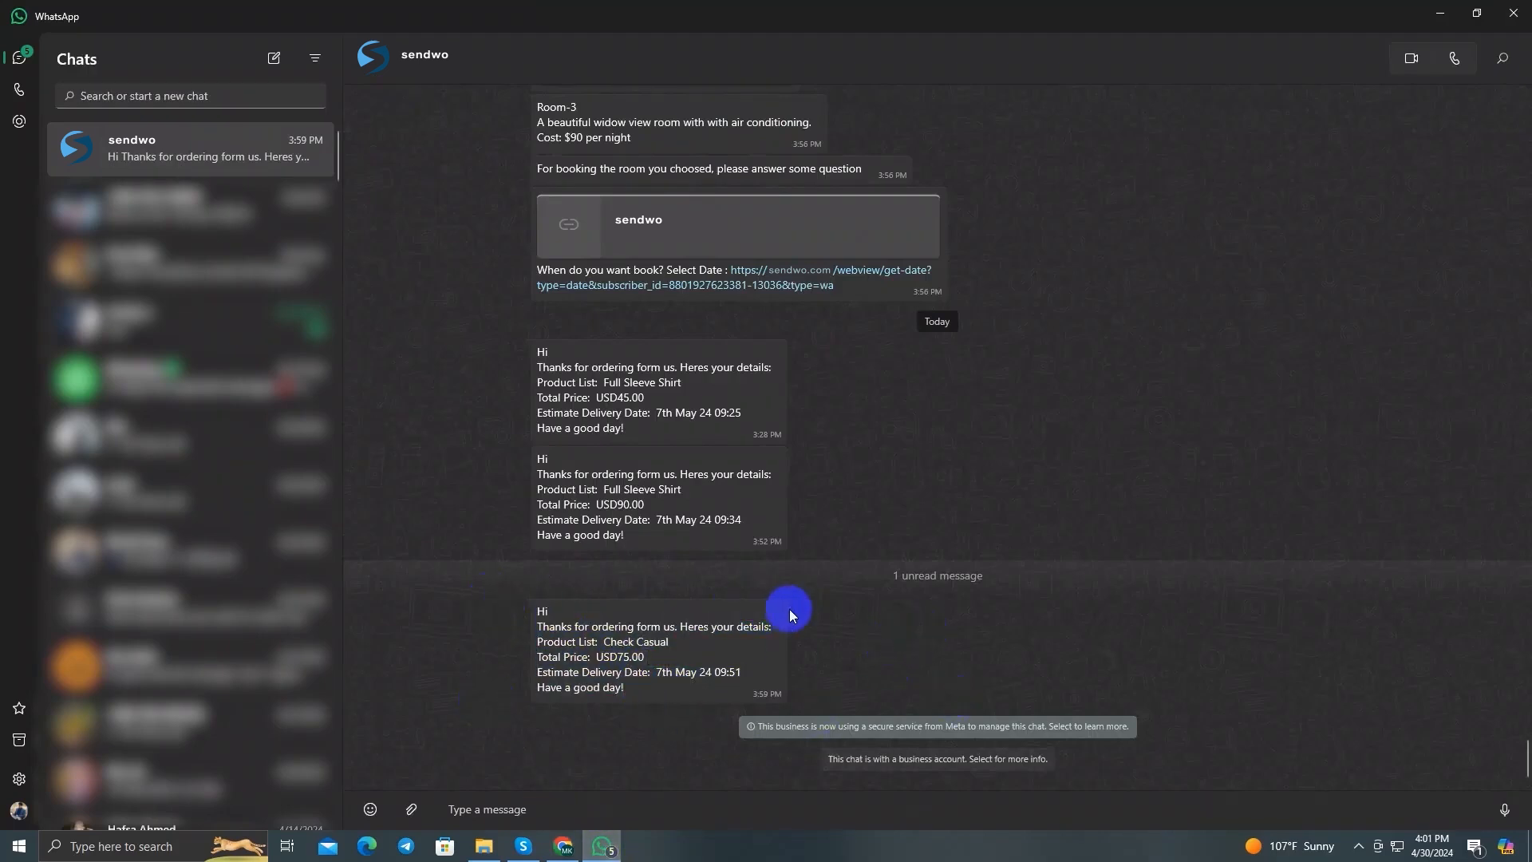
# Step: Return to BotSailor, close the workflow report and look through the webhook workflow list
pyautogui.click(1439, 14)
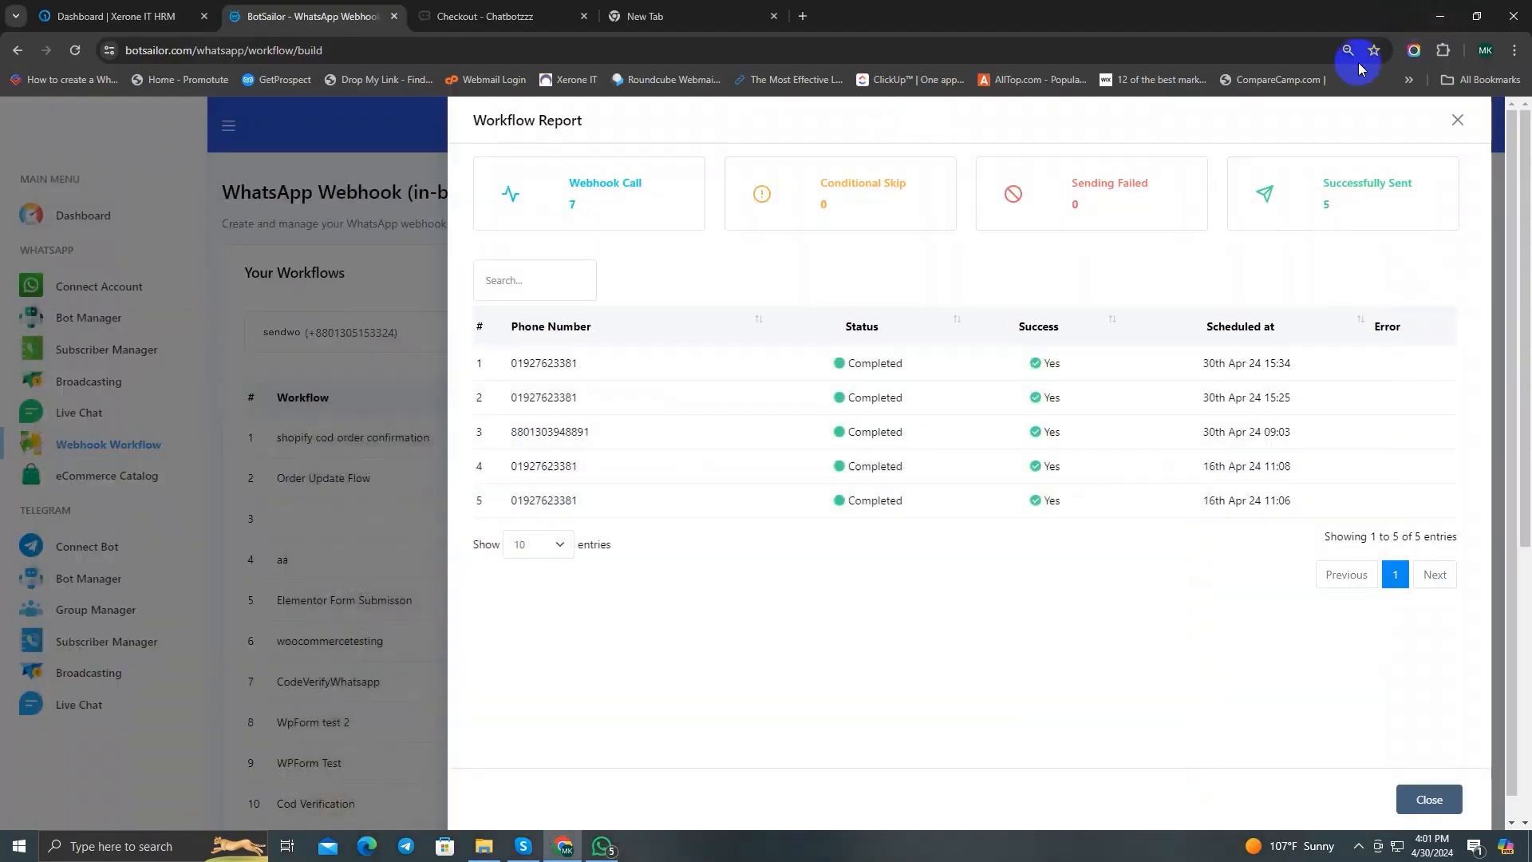
pyautogui.click(1456, 121)
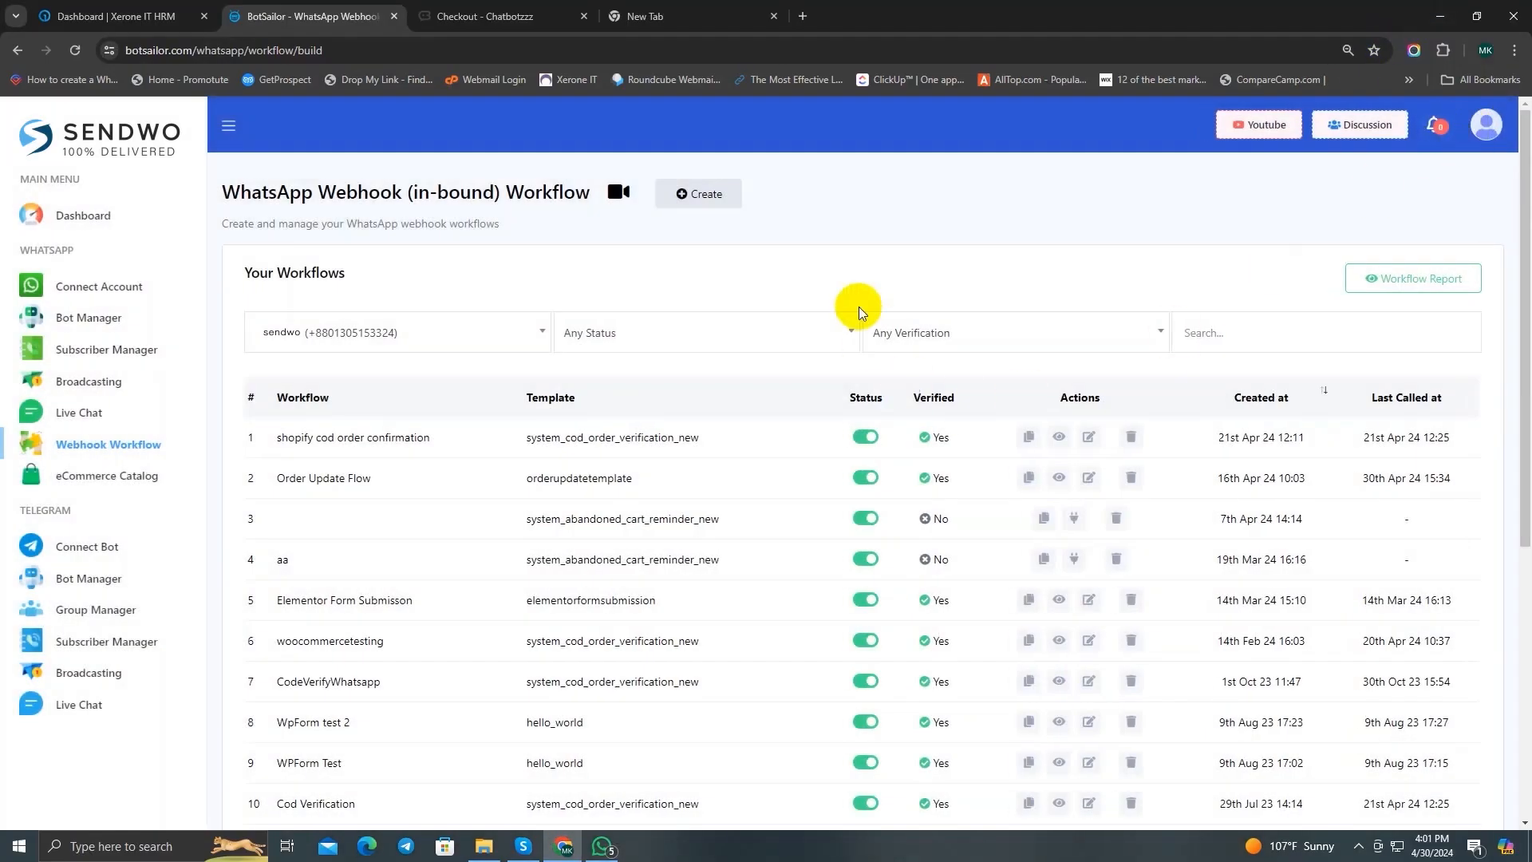
pyautogui.scroll(-4, 866, 279)
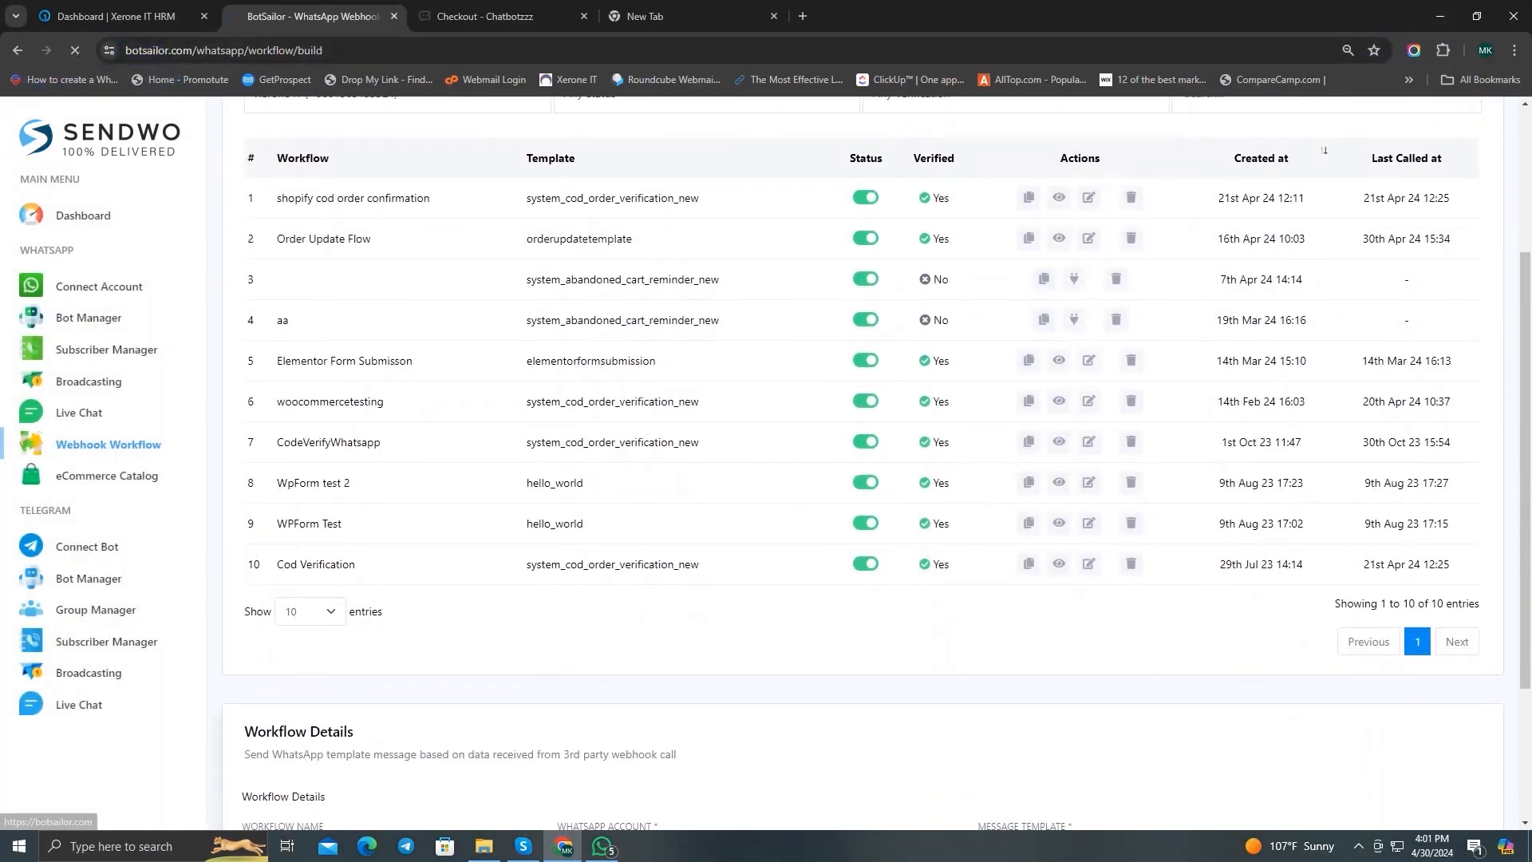